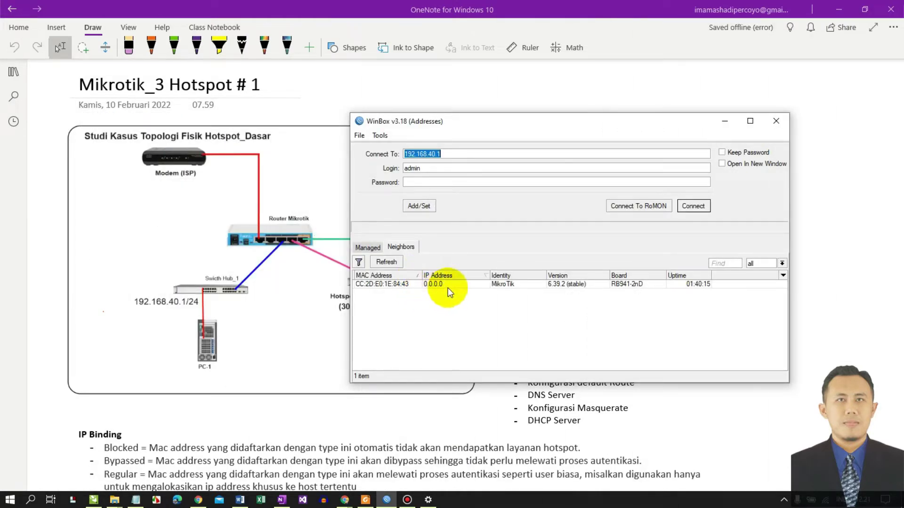
- Open the Ethernet adapter's properties from Windows network settings
{"action": "left_click_drag", "start_coordinate": [427, 125], "coordinate": [416, 130]}
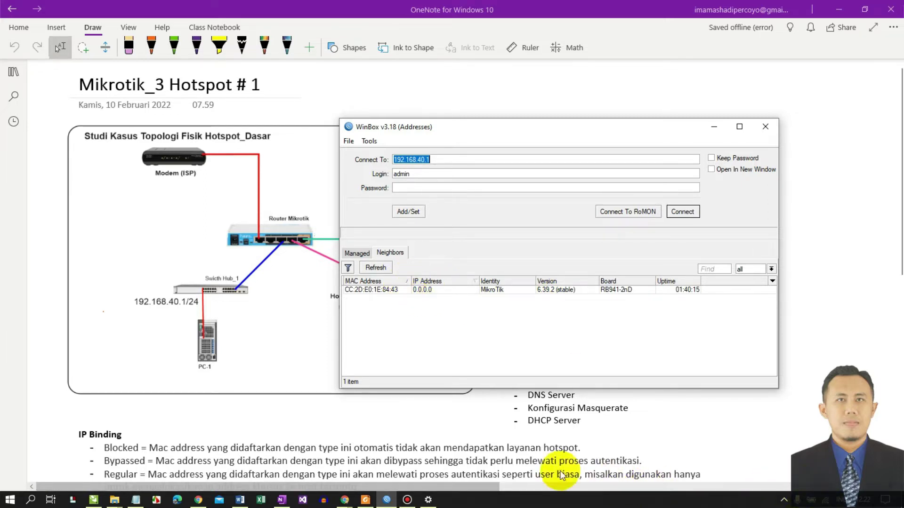
{"action": "left_click", "coordinate": [428, 500]}
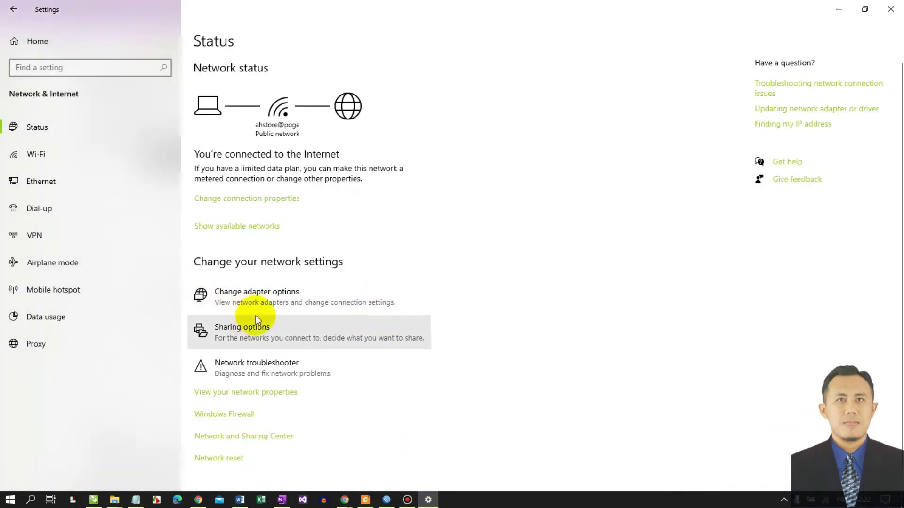
{"action": "left_click", "coordinate": [258, 300]}
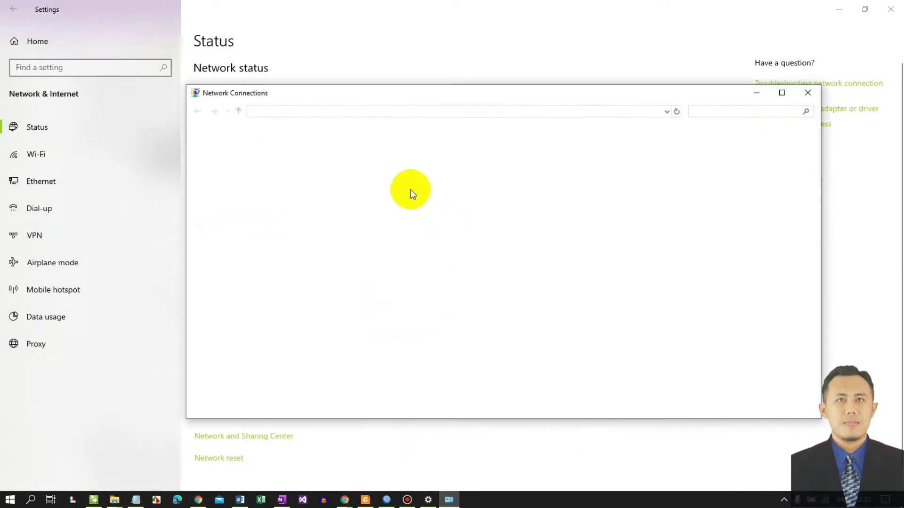
{"action": "left_click", "coordinate": [392, 159]}
{"action": "right_click", "coordinate": [391, 159]}
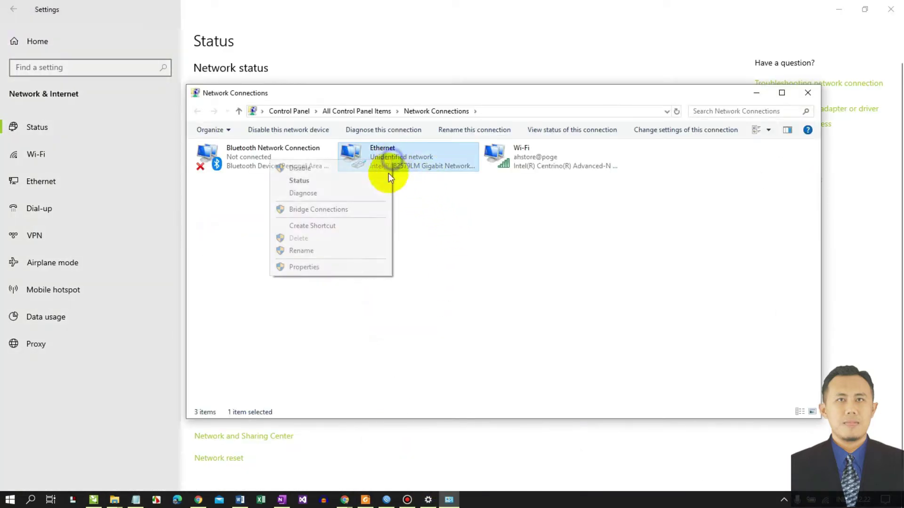
{"action": "left_click", "coordinate": [337, 272]}
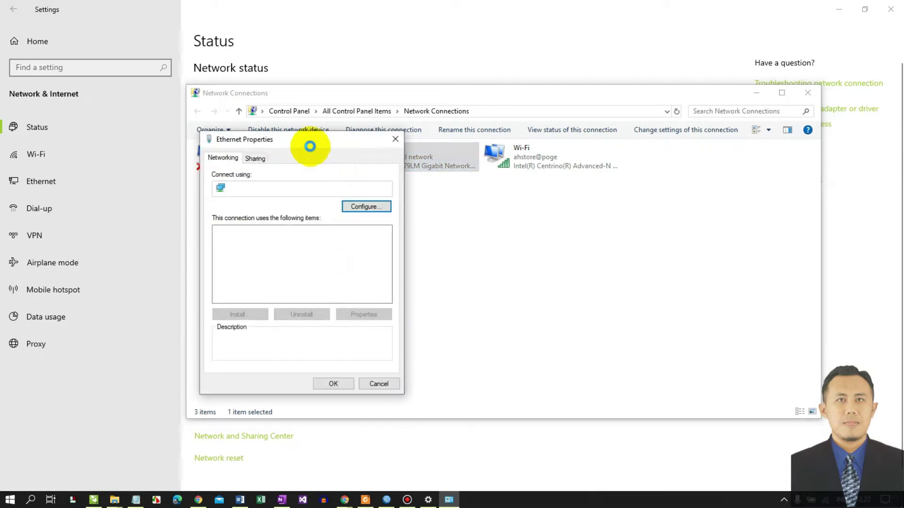
{"action": "left_click_drag", "start_coordinate": [310, 140], "coordinate": [506, 101]}
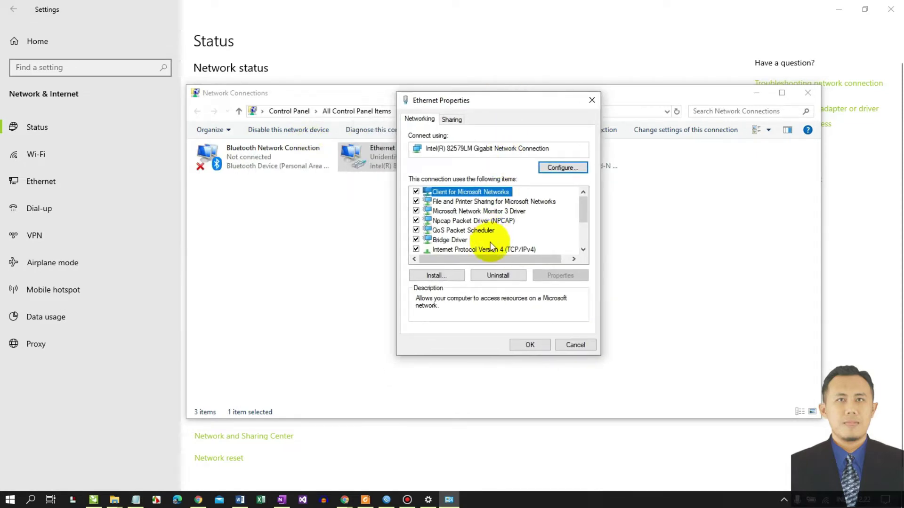
- Set TCP/IPv4 to static 192.168.88.2 with subnet mask 255.255.255.0 and confirm
{"action": "left_click", "coordinate": [474, 250]}
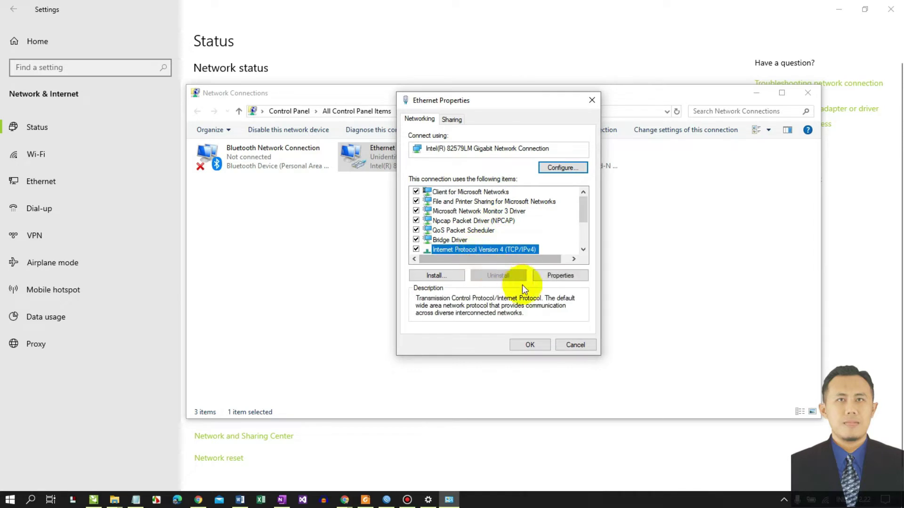
{"action": "left_click", "coordinate": [554, 274]}
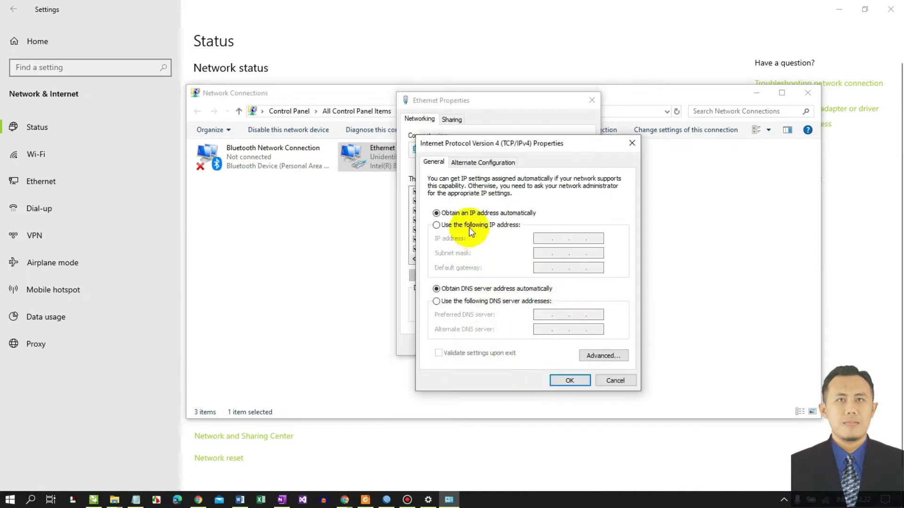
{"action": "left_click", "coordinate": [469, 226]}
{"action": "left_click", "coordinate": [544, 239]}
{"action": "type", "text": "192 . 168 . 88 ."}
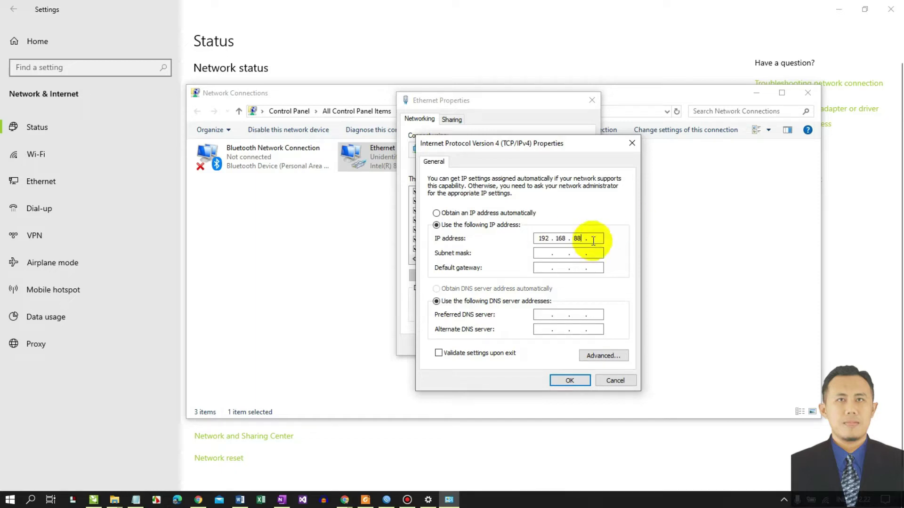
{"action": "type", "text": "2"}
{"action": "left_click", "coordinate": [544, 253]}
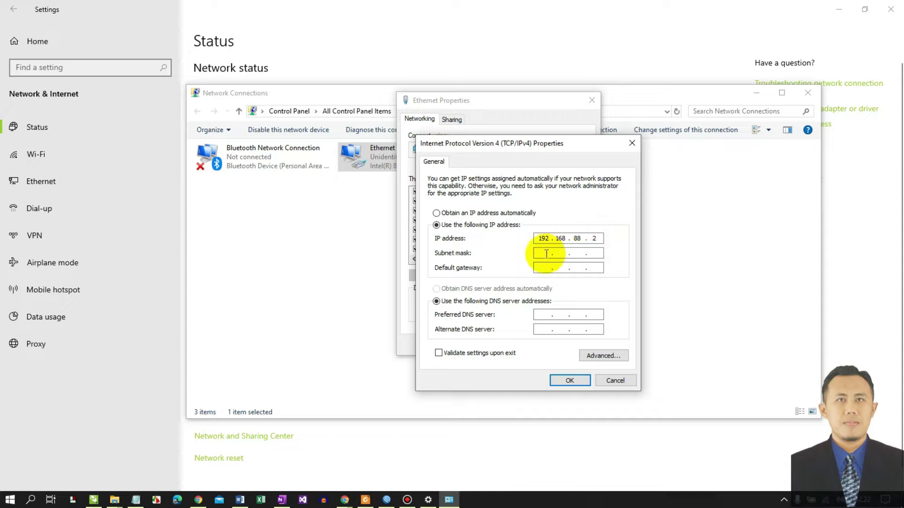
{"action": "left_click", "coordinate": [570, 382]}
{"action": "left_click", "coordinate": [524, 348]}
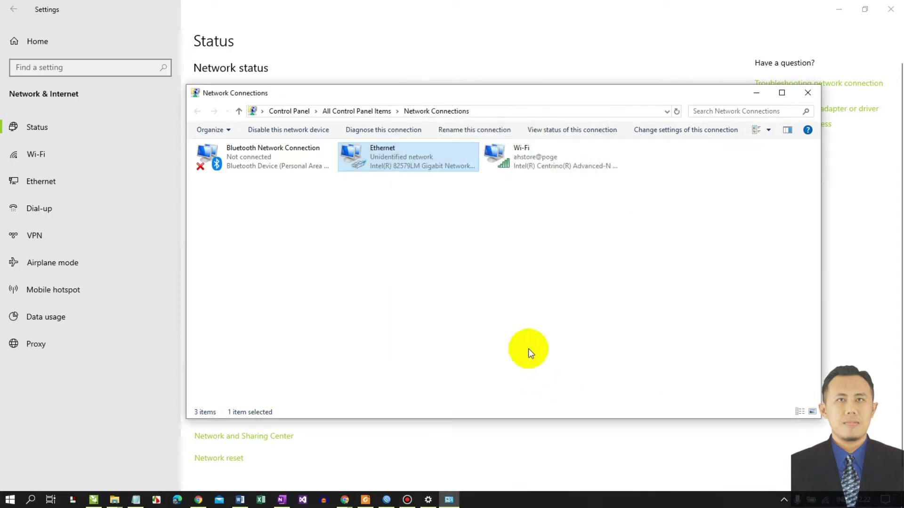
{"action": "left_click", "coordinate": [755, 93]}
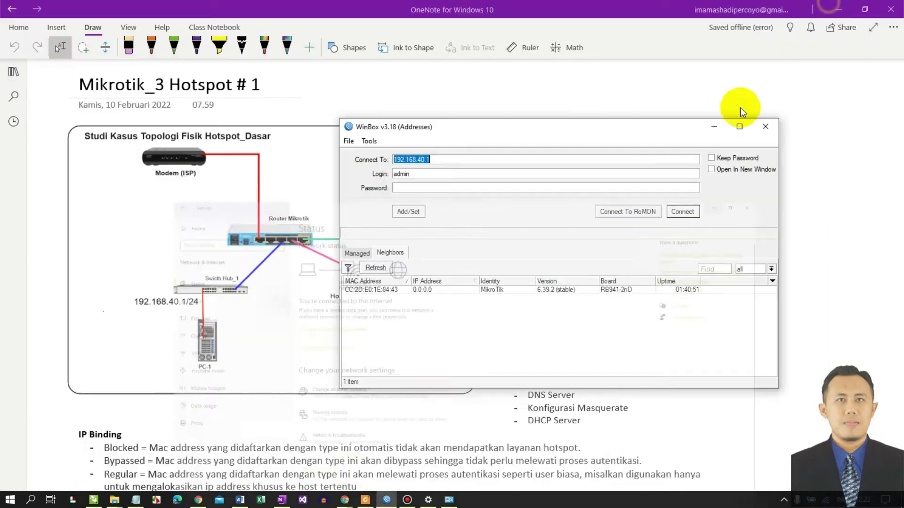
- Connect to the hAP lite by its MAC address from Neighbors, logging in as admin
{"action": "left_click_drag", "start_coordinate": [462, 126], "coordinate": [531, 89]}
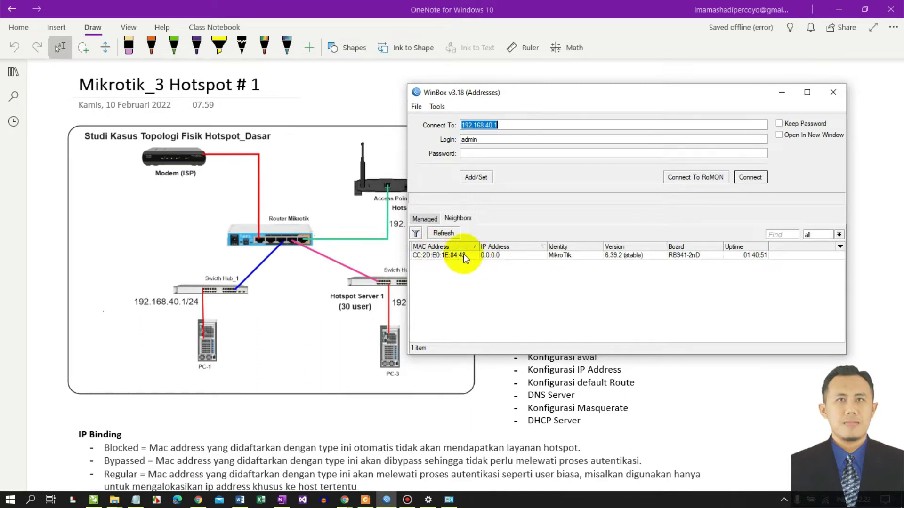
{"action": "left_click", "coordinate": [496, 255]}
{"action": "double_click", "coordinate": [471, 139]}
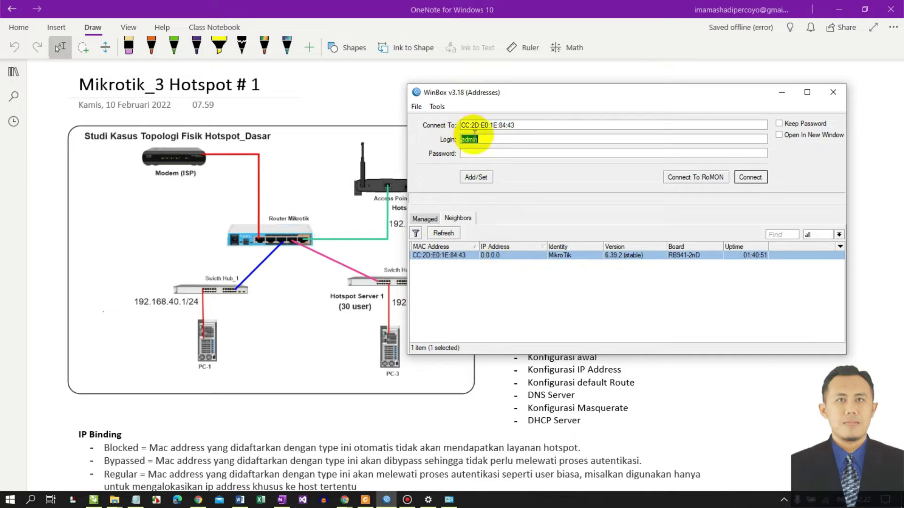
{"action": "left_click", "coordinate": [473, 152]}
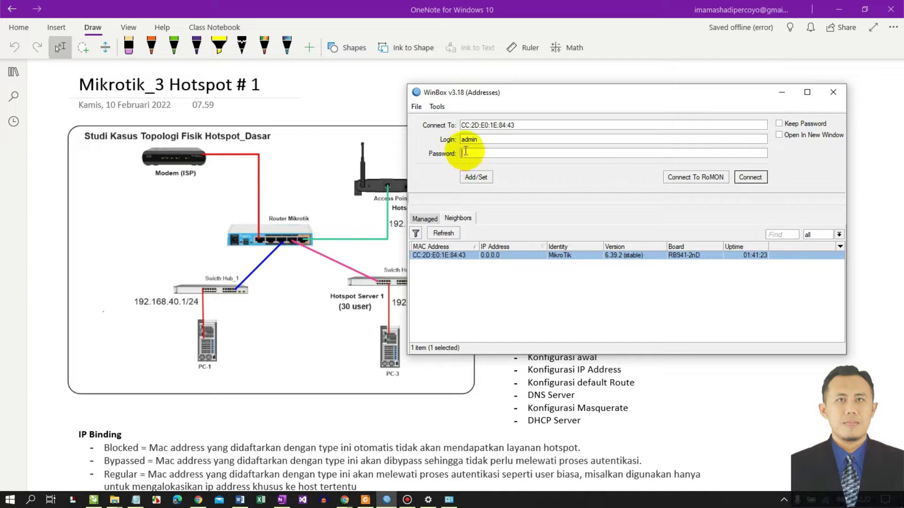
{"action": "left_click", "coordinate": [750, 178]}
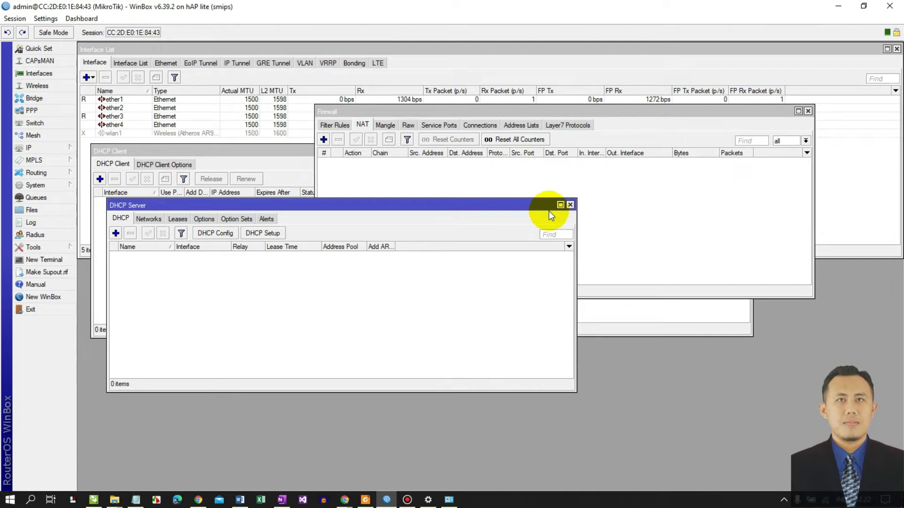
- Close the DHCP Server, Firewall, Route List, DHCP Client, Interface List and Address List windows
{"action": "left_click", "coordinate": [570, 204]}
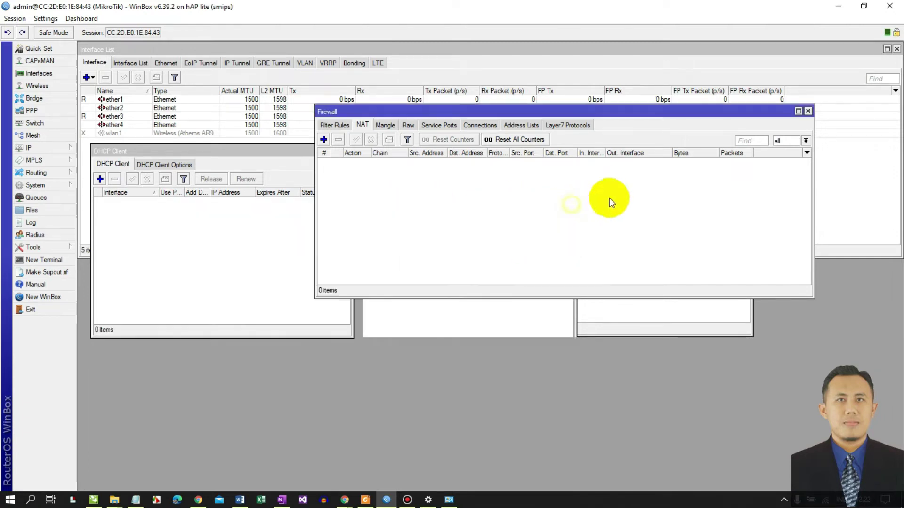
{"action": "left_click", "coordinate": [808, 111]}
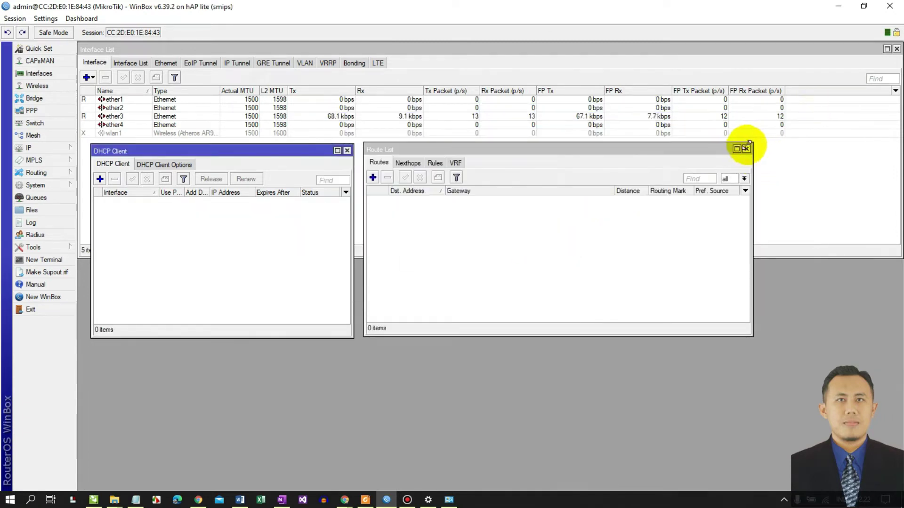
{"action": "left_click", "coordinate": [746, 149]}
{"action": "left_click", "coordinate": [347, 151]}
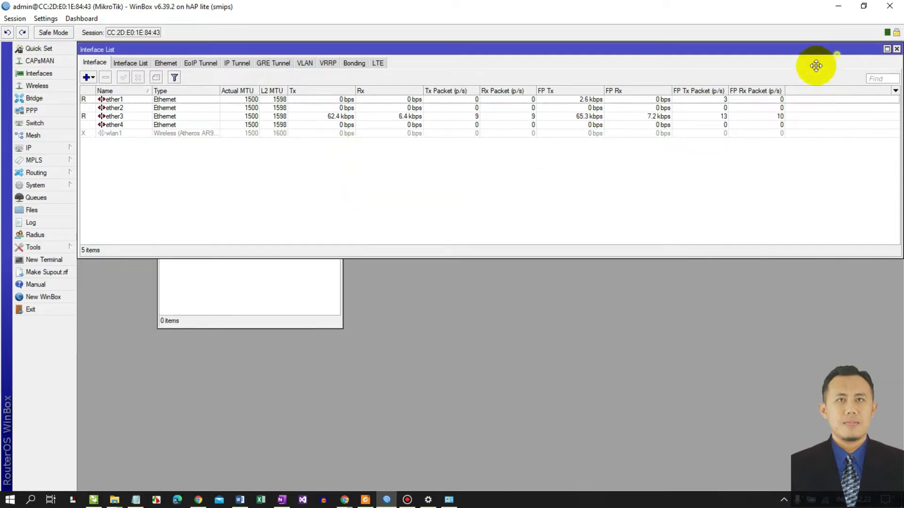
{"action": "left_click_drag", "start_coordinate": [816, 66], "coordinate": [735, 127]}
{"action": "left_click", "coordinate": [816, 111]}
{"action": "left_click_drag", "start_coordinate": [208, 151], "coordinate": [177, 113]}
{"action": "left_click", "coordinate": [304, 113]}
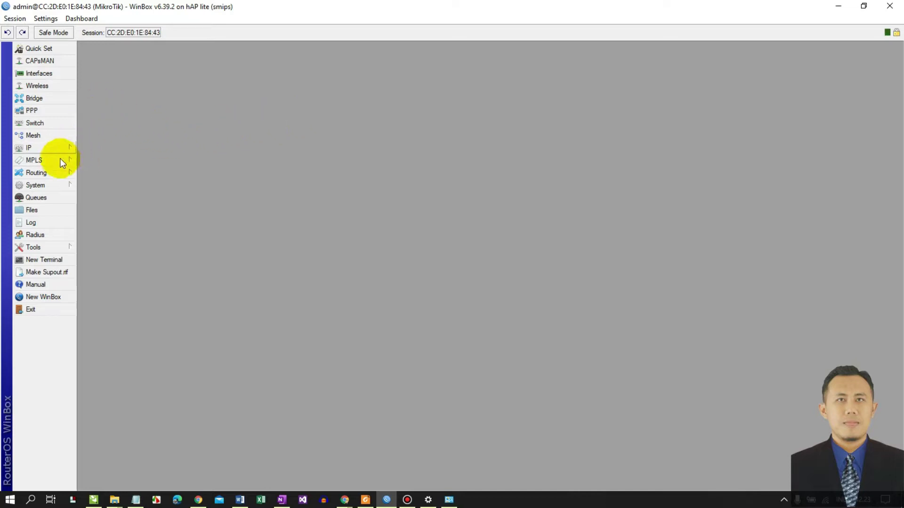
- Change the router identity from MikroTik to a custom LSP name, then return to OneNote
{"action": "left_click", "coordinate": [55, 185]}
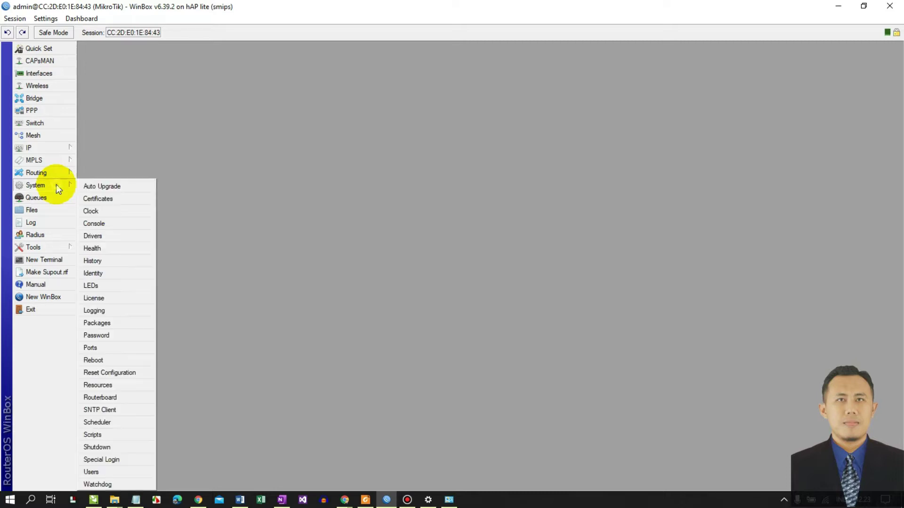
{"action": "left_click", "coordinate": [104, 274]}
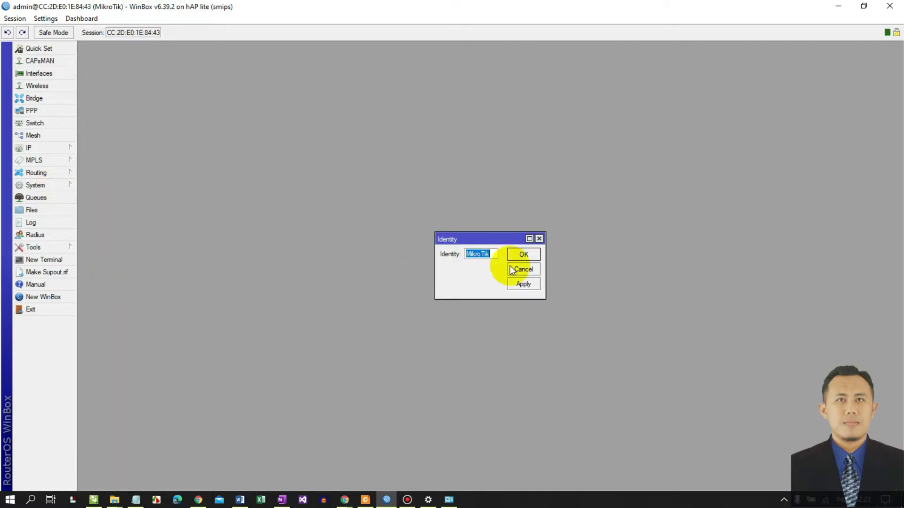
{"action": "type", "text": "LSP@Hadi"}
{"action": "left_click", "coordinate": [520, 284]}
{"action": "left_click", "coordinate": [524, 255]}
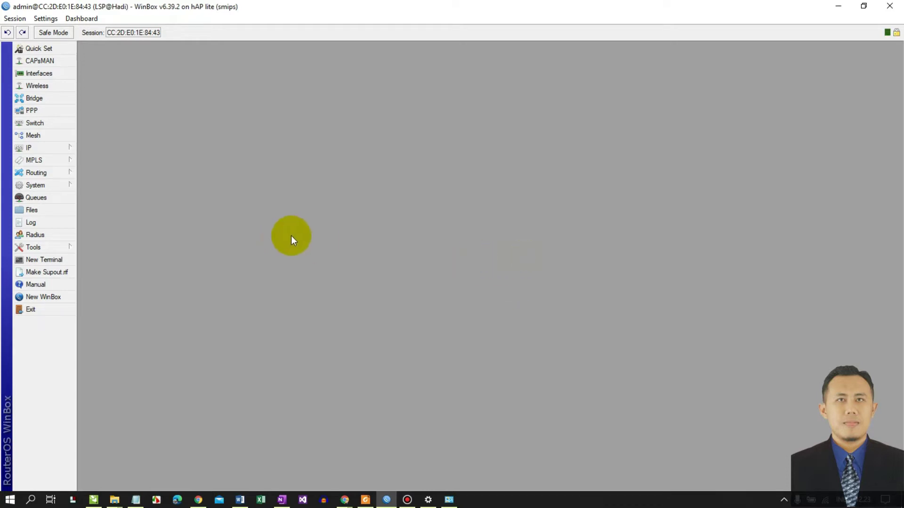
{"action": "mouse_move", "coordinate": [282, 500]}
{"action": "left_click", "coordinate": [282, 462]}
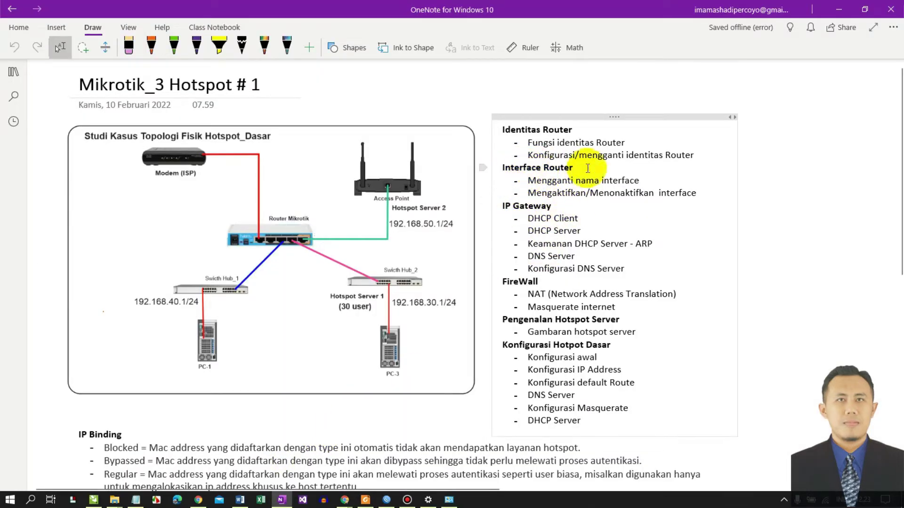
- Minimize OneNote, then bring its lesson notes back up from the taskbar
{"action": "left_click", "coordinate": [839, 10]}
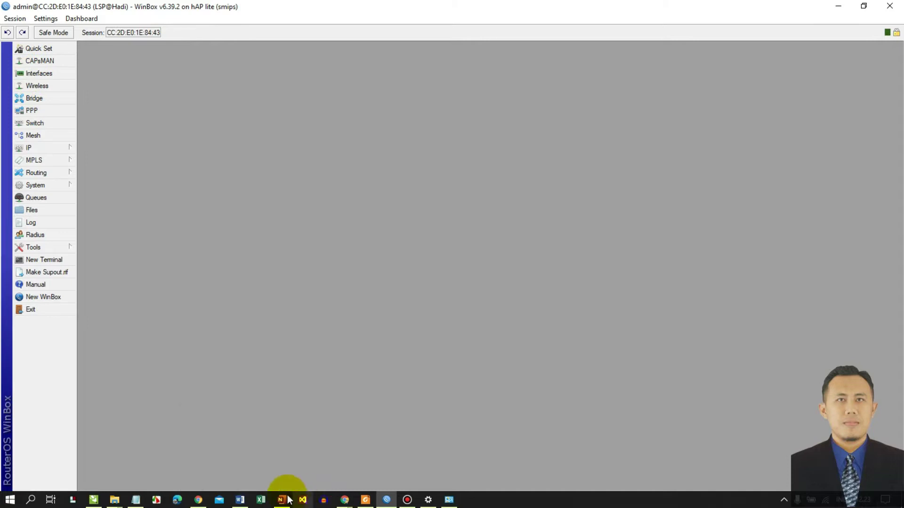
{"action": "mouse_move", "coordinate": [282, 499]}
{"action": "left_click", "coordinate": [265, 459]}
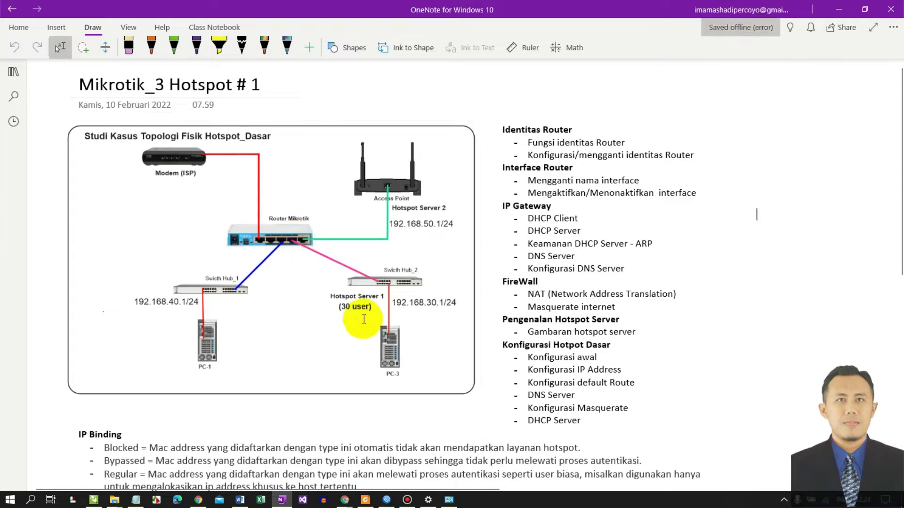
- In the WinBox Interface list, rename ether1 to ether1-ISP
{"action": "mouse_move", "coordinate": [387, 499]}
{"action": "left_click", "coordinate": [384, 471]}
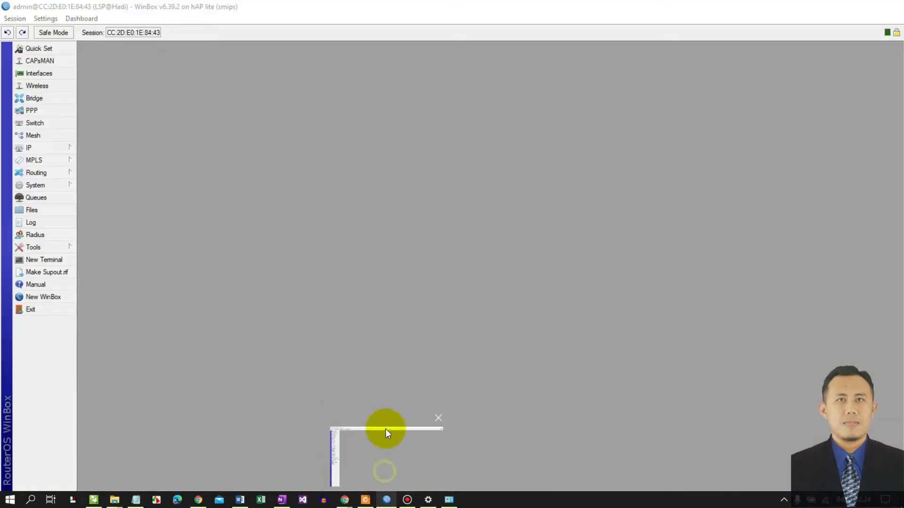
{"action": "left_click", "coordinate": [38, 74]}
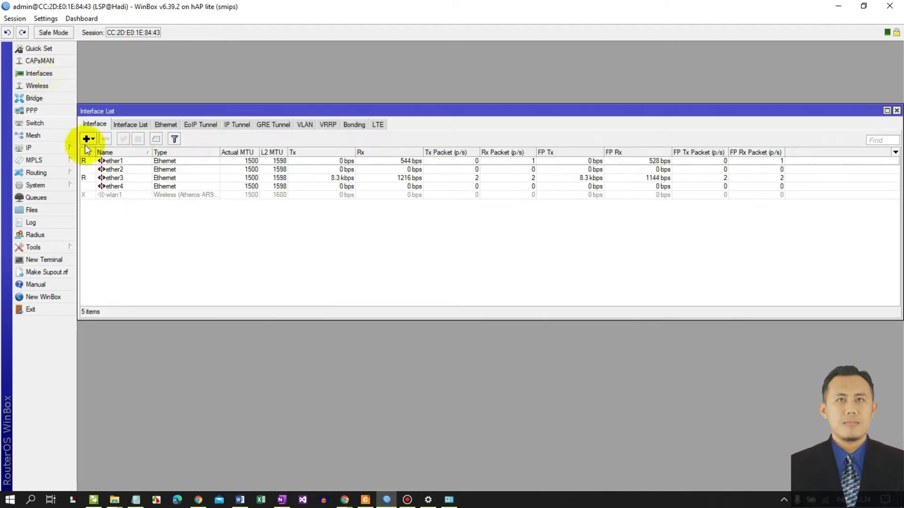
{"action": "double_click", "coordinate": [128, 162]}
{"action": "left_click", "coordinate": [460, 168]}
{"action": "type", "text": "-"}
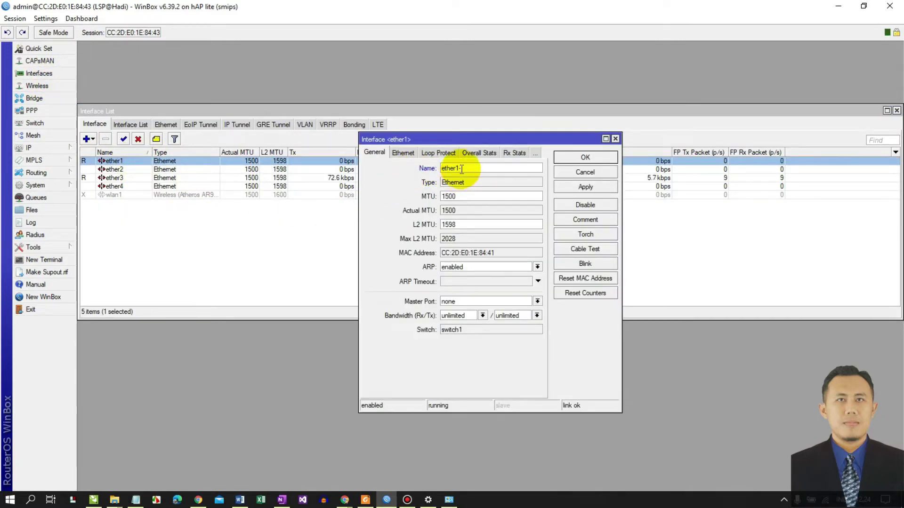
{"action": "type", "text": "ISP"}
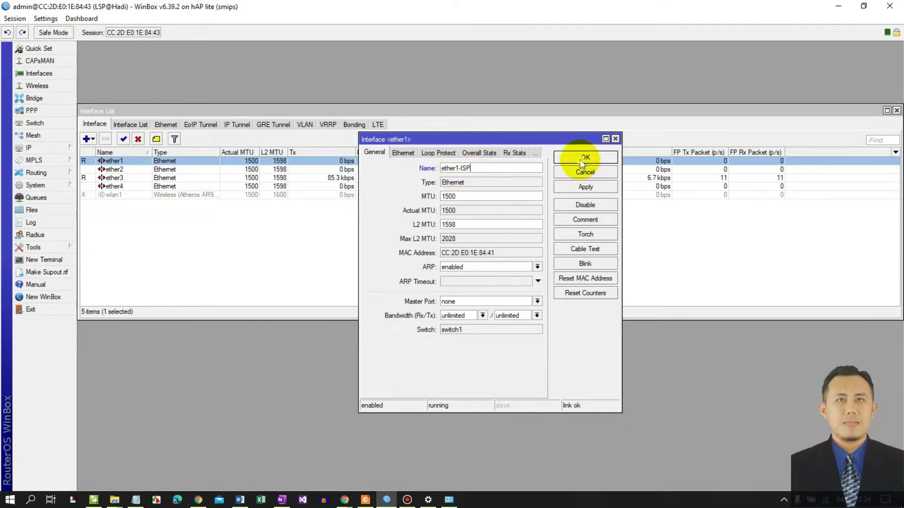
{"action": "left_click", "coordinate": [582, 162]}
- Rename ether3 to ether3-Lab TKJ
{"action": "double_click", "coordinate": [117, 179]}
{"action": "left_click", "coordinate": [483, 170]}
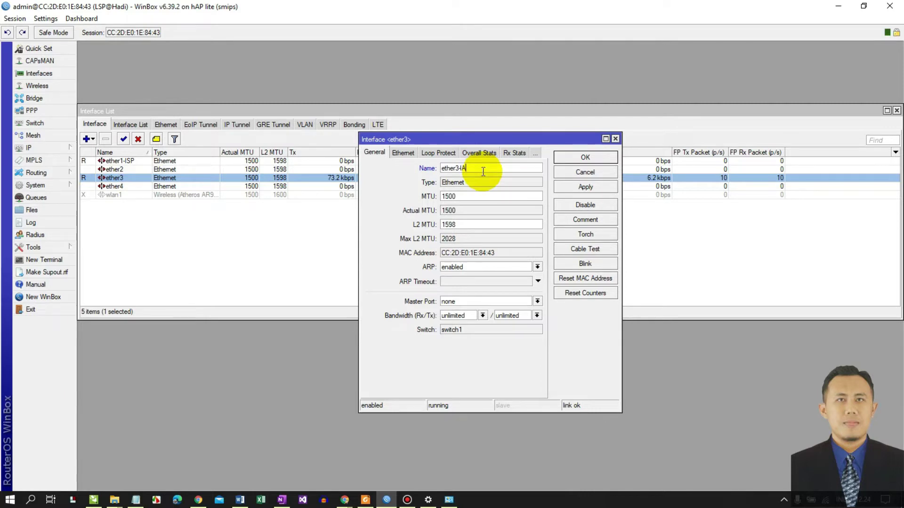
{"action": "key", "text": "BackSpace"}
{"action": "type", "text": "Lab TKJ"}
{"action": "left_click", "coordinate": [567, 160]}
- Rename ether4 to ether4-Hotspot1, tidy the interface list, and switch to OneNote
{"action": "left_click", "coordinate": [110, 185]}
{"action": "double_click", "coordinate": [111, 186]}
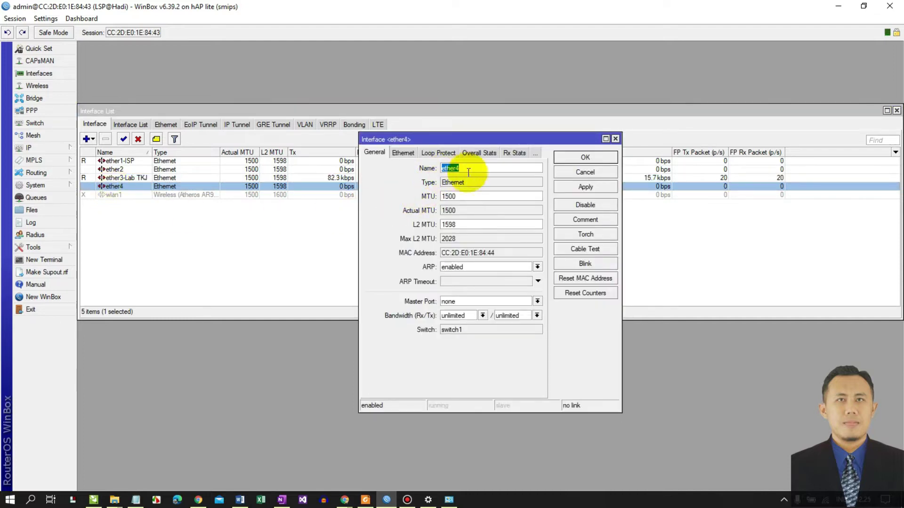
{"action": "type", "text": "-Hs"}
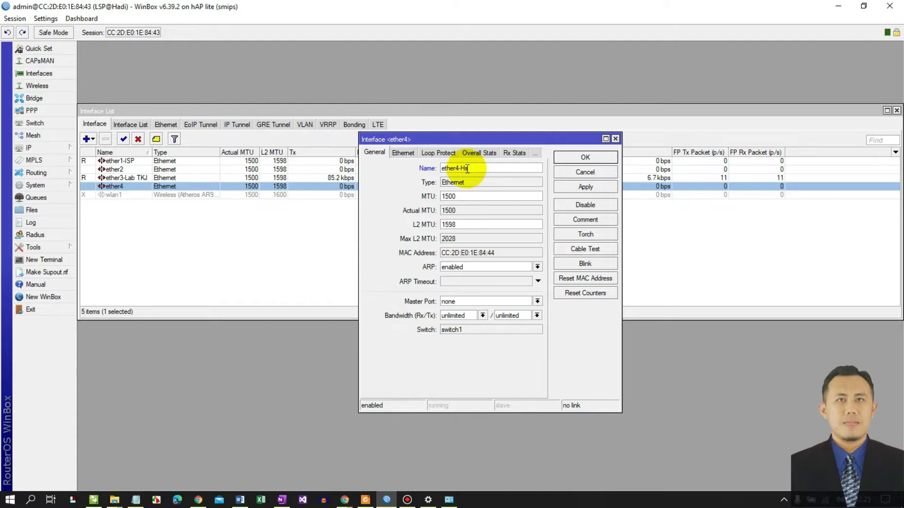
{"action": "key", "text": "BackSpace"}
{"action": "type", "text": "otspot1"}
{"action": "left_click", "coordinate": [595, 189]}
{"action": "left_click", "coordinate": [591, 159]}
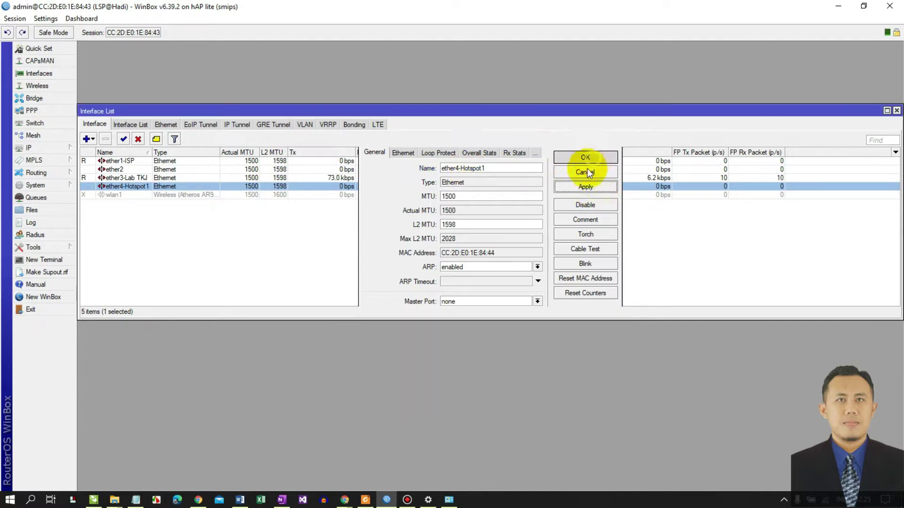
{"action": "left_click_drag", "start_coordinate": [268, 111], "coordinate": [272, 53]}
{"action": "left_click_drag", "start_coordinate": [273, 52], "coordinate": [259, 49]}
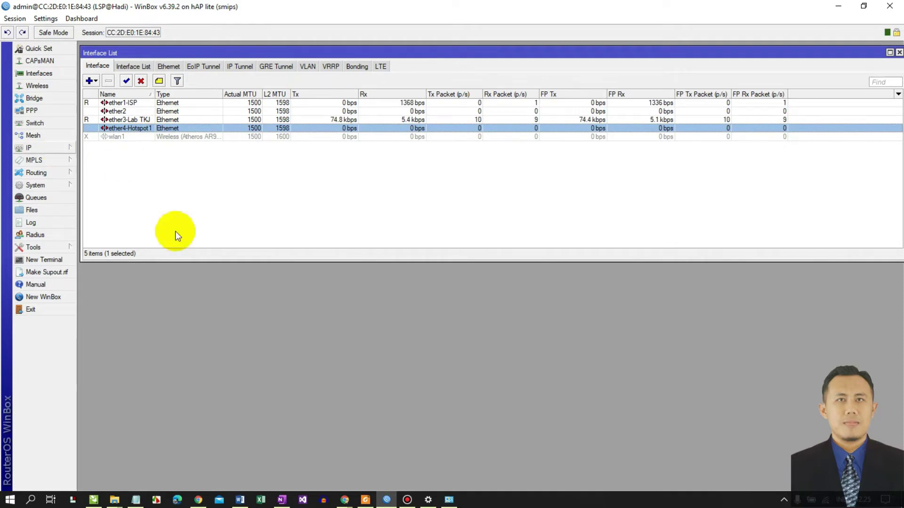
{"action": "mouse_move", "coordinate": [282, 498]}
{"action": "left_click", "coordinate": [276, 475]}
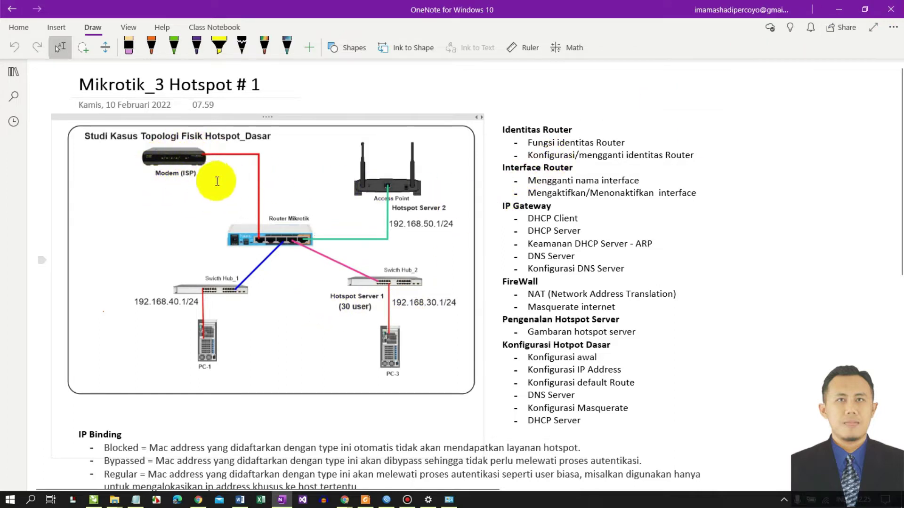
- Minimize OneNote to return to WinBox's Interface List
{"action": "left_click", "coordinate": [838, 9]}
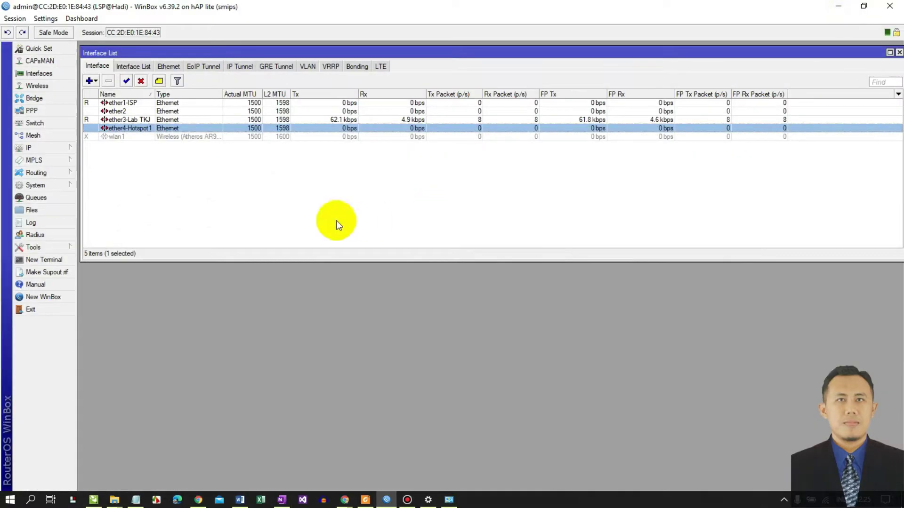
- Add address 192.168.40.1/24 on interface ether3-Lab TKJ
{"action": "left_click", "coordinate": [36, 148]}
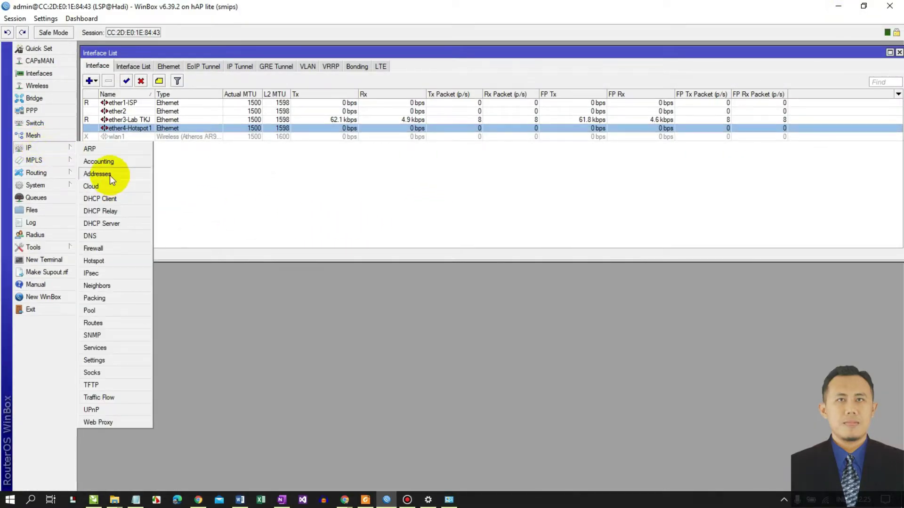
{"action": "left_click", "coordinate": [109, 175]}
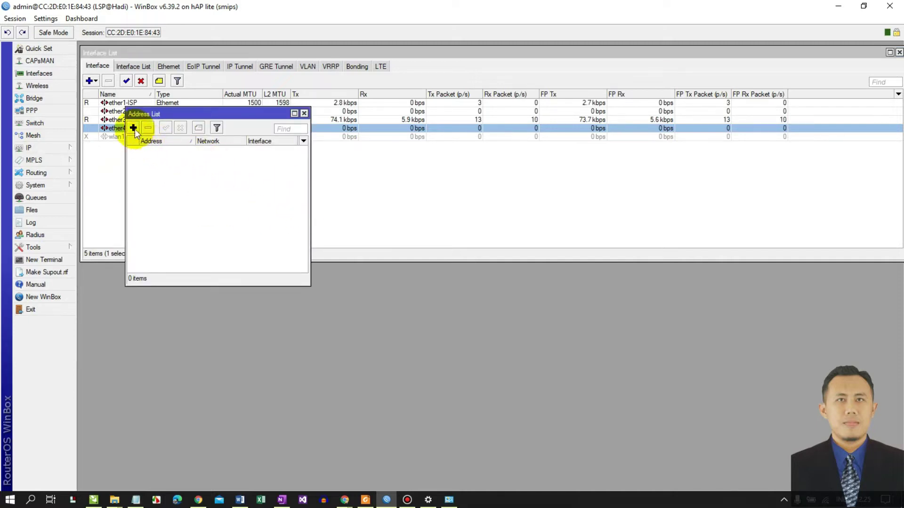
{"action": "left_click", "coordinate": [134, 128]}
{"action": "type", "text": "192.168"}
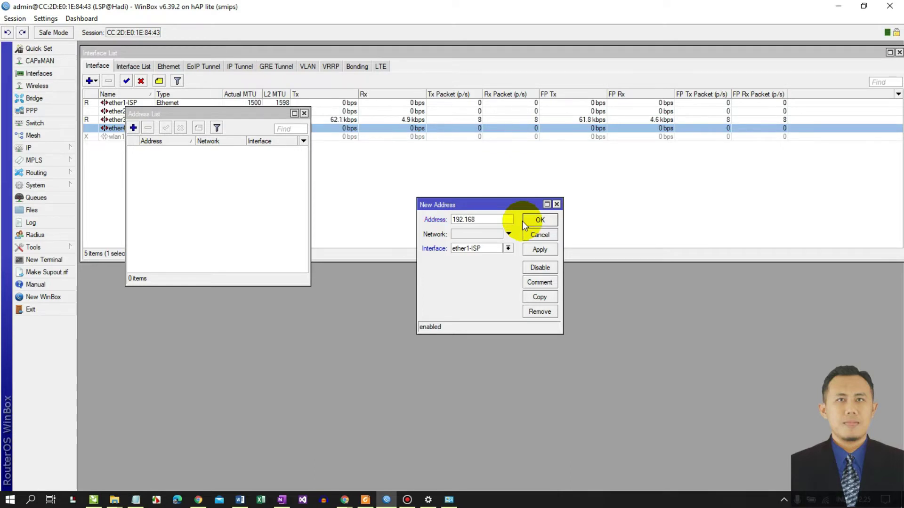
{"action": "type", "text": ".40.1/24"}
{"action": "left_click", "coordinate": [485, 250]}
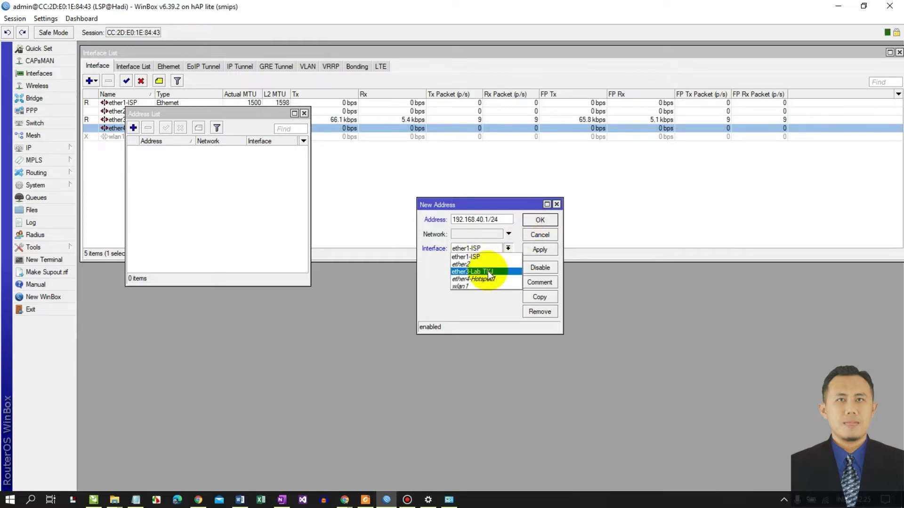
{"action": "left_click", "coordinate": [488, 271]}
{"action": "left_click", "coordinate": [533, 252]}
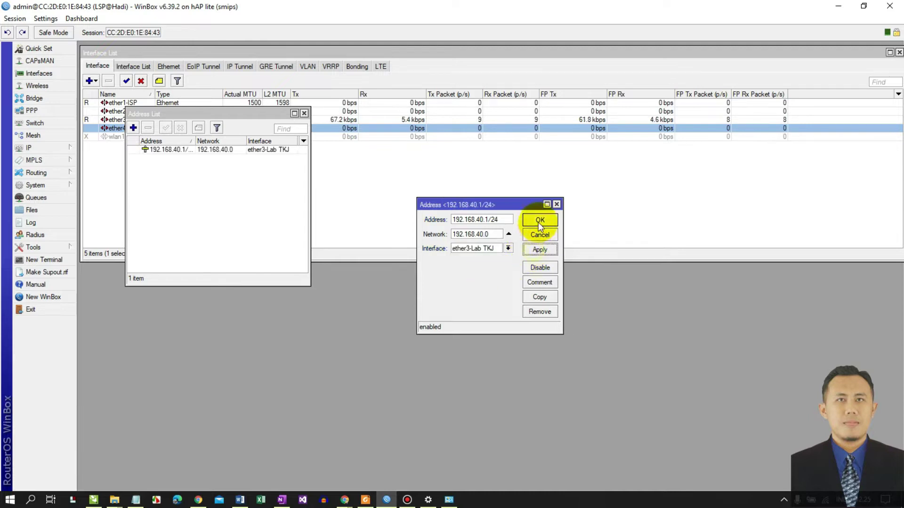
{"action": "left_click", "coordinate": [539, 220]}
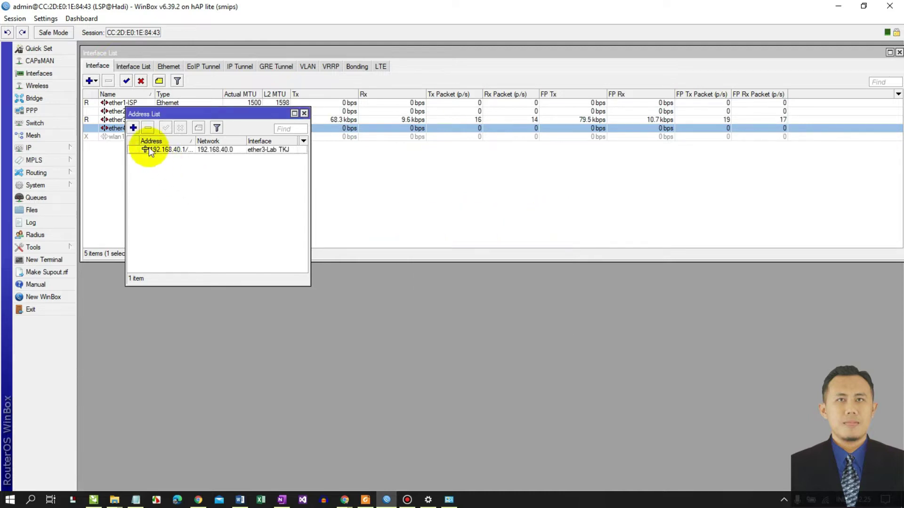
- Add address 192.168.30.1/24 on ether4-Hotspot1 and widen the Address List to show it
{"action": "left_click", "coordinate": [133, 128]}
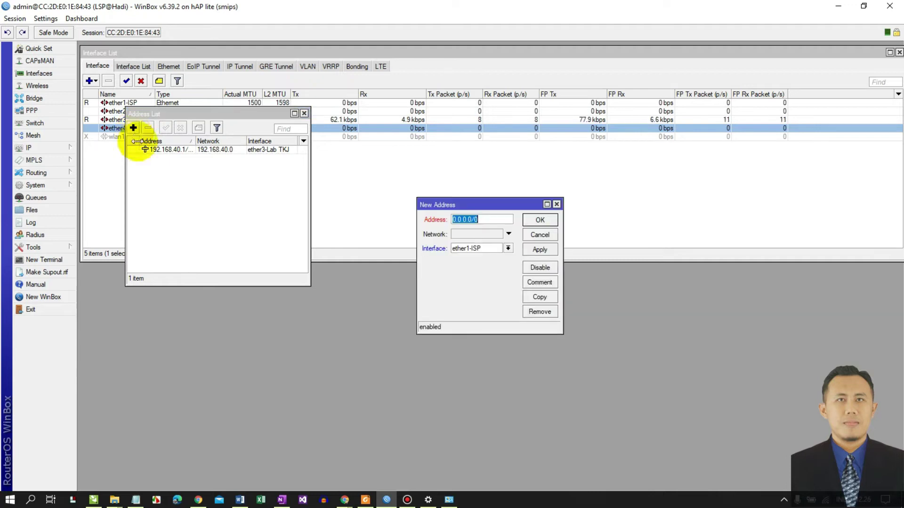
{"action": "left_click", "coordinate": [464, 249]}
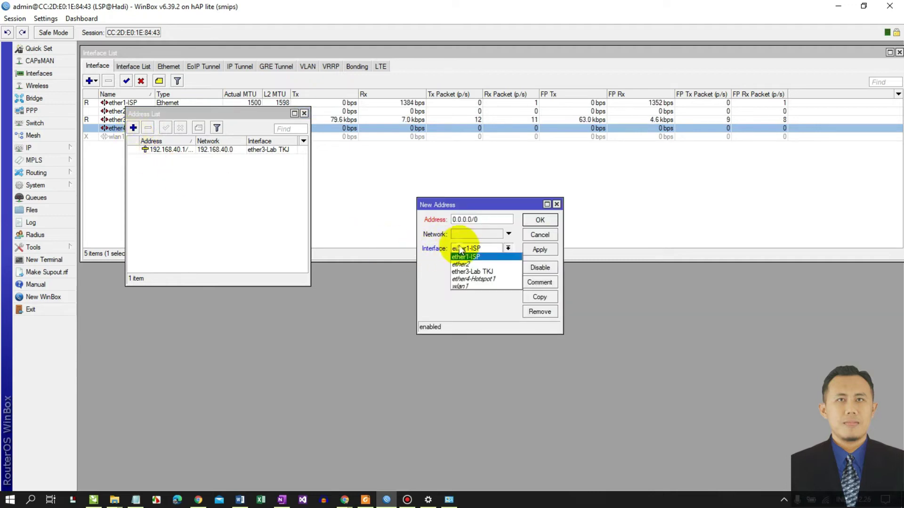
{"action": "left_click", "coordinate": [469, 280]}
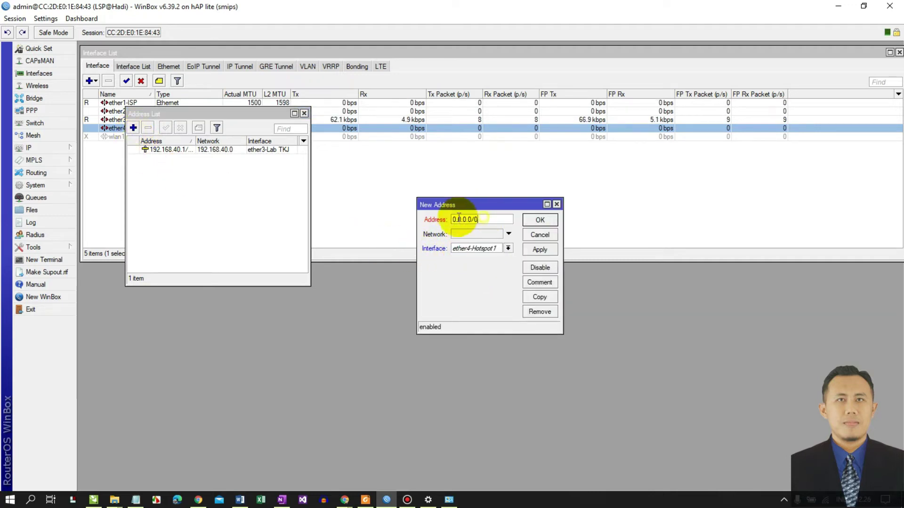
{"action": "left_click", "coordinate": [476, 219]}
{"action": "type", "text": "192.168."}
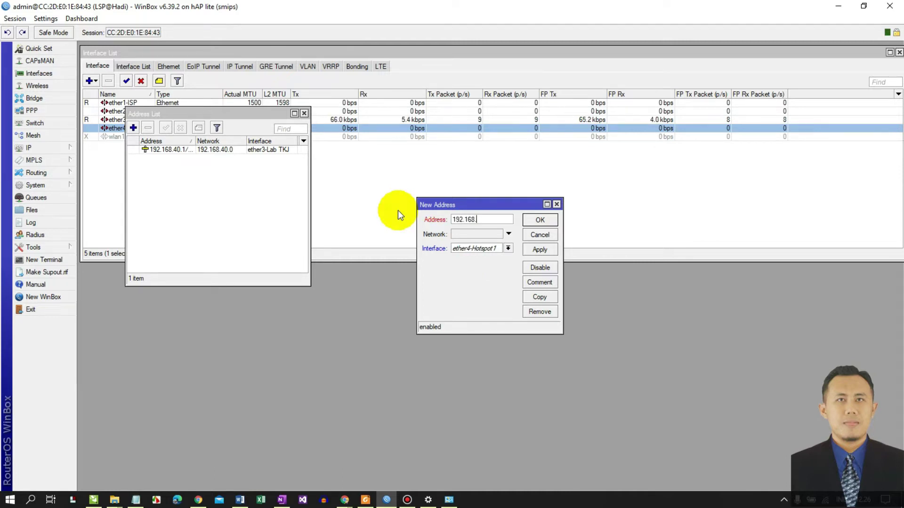
{"action": "type", "text": "30.1/24"}
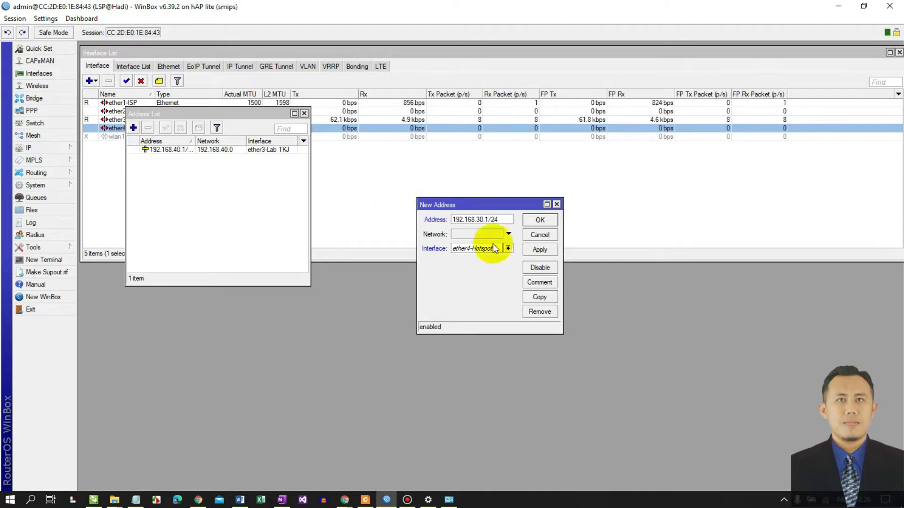
{"action": "left_click", "coordinate": [540, 249]}
{"action": "left_click", "coordinate": [531, 221]}
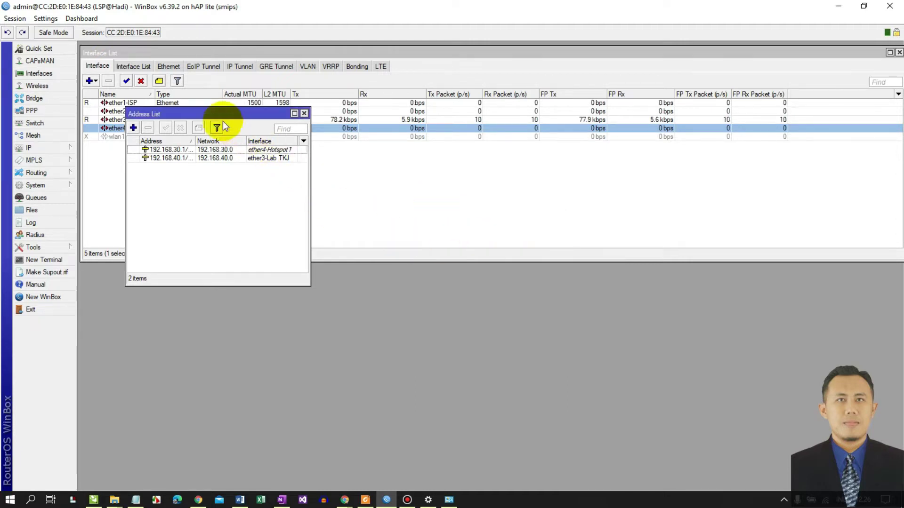
{"action": "left_click_drag", "start_coordinate": [208, 117], "coordinate": [175, 155]}
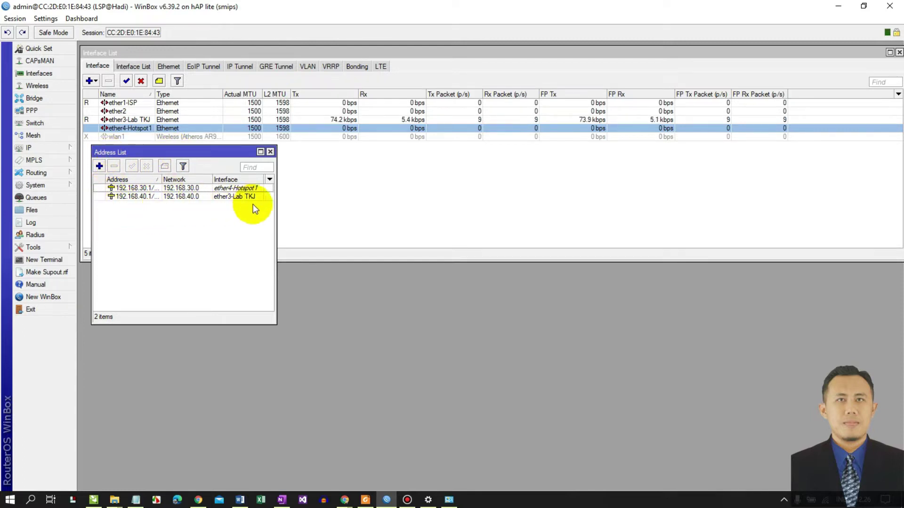
{"action": "left_click_drag", "start_coordinate": [276, 210], "coordinate": [369, 208]}
{"action": "left_click_drag", "start_coordinate": [161, 179], "coordinate": [207, 179]}
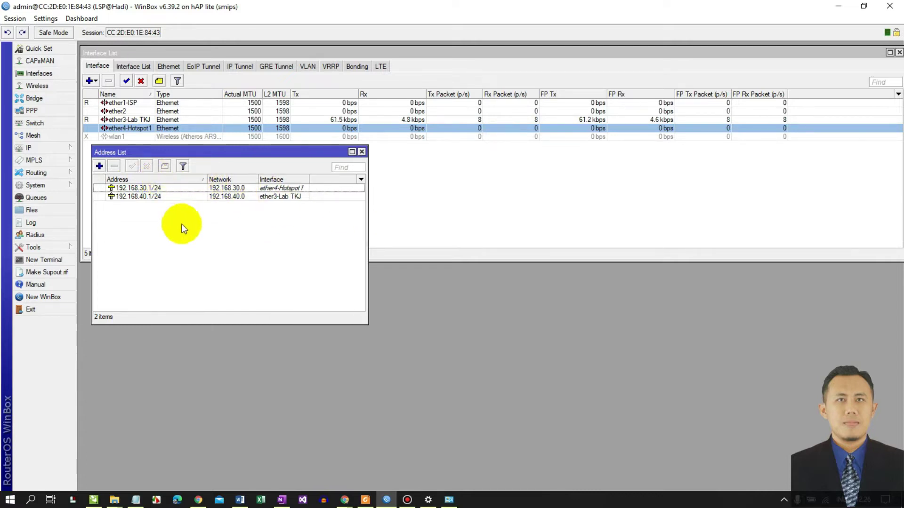
{"action": "left_click", "coordinate": [50, 149]}
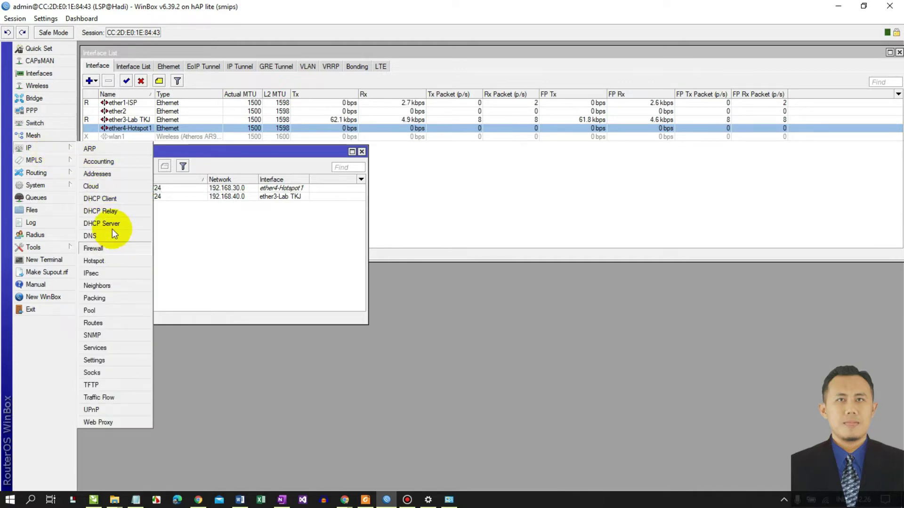
- Add and apply a DHCP client on ether1-ISP with peer DNS/NTP and default route
{"action": "left_click", "coordinate": [112, 199]}
{"action": "left_click_drag", "start_coordinate": [222, 152], "coordinate": [518, 173]}
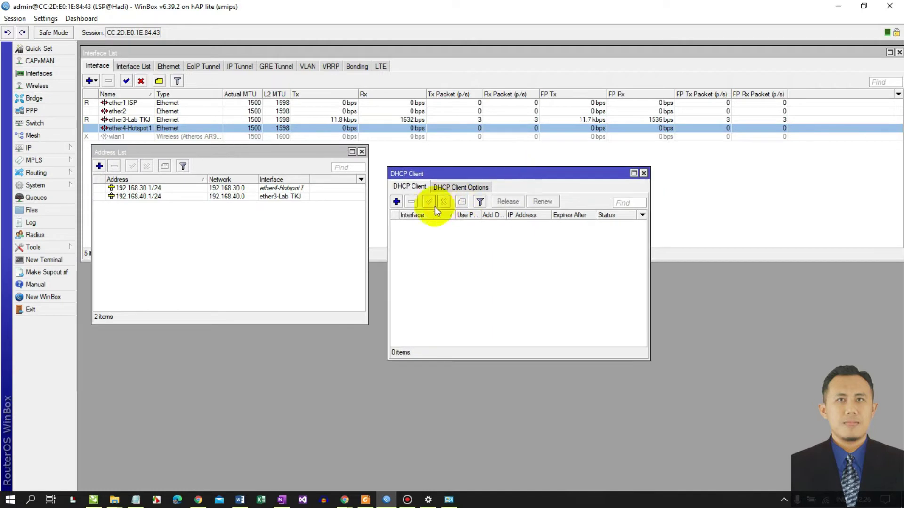
{"action": "left_click", "coordinate": [396, 202]}
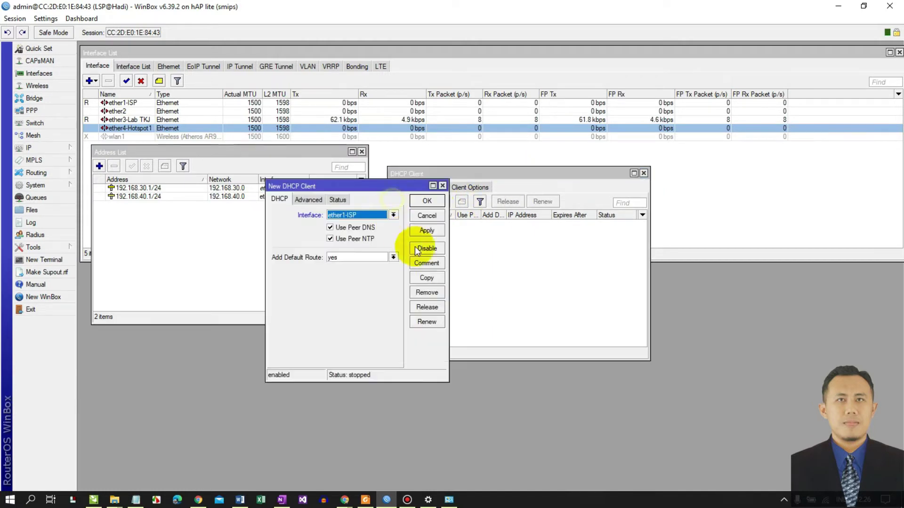
{"action": "left_click", "coordinate": [349, 215]}
{"action": "left_click", "coordinate": [342, 222]}
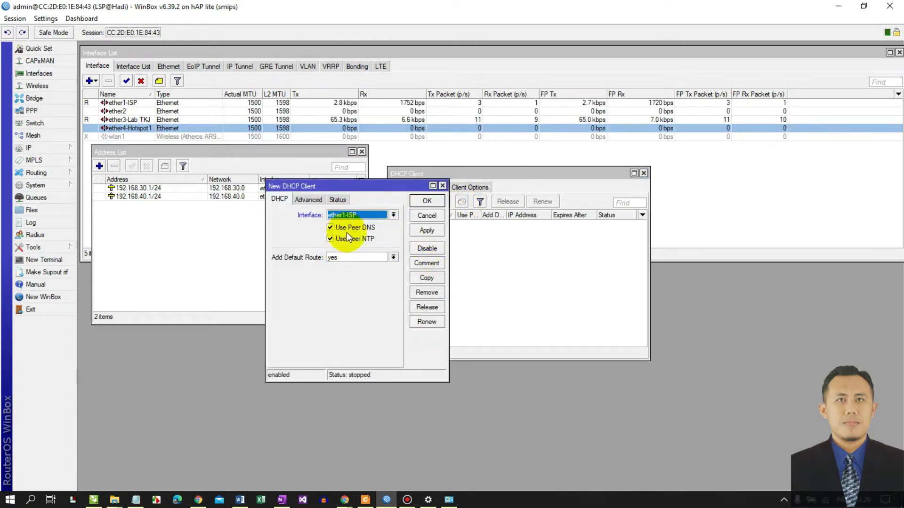
{"action": "left_click", "coordinate": [418, 232]}
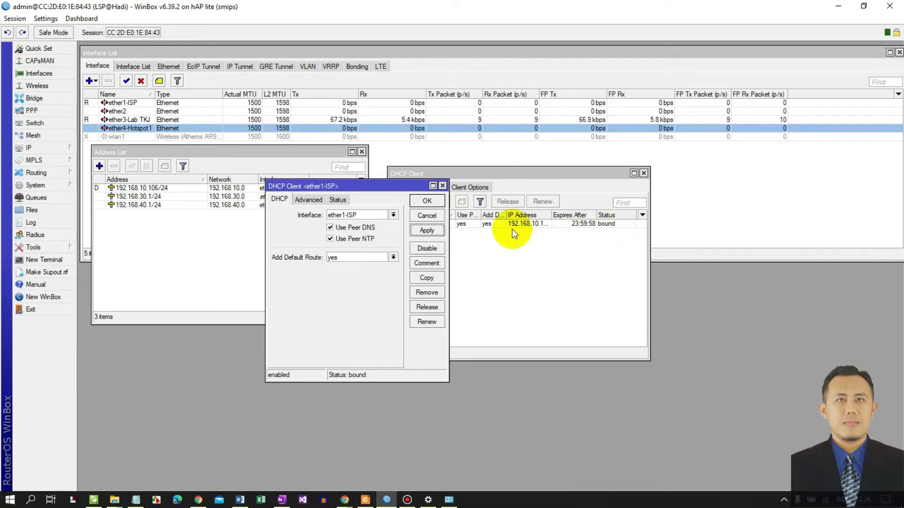
{"action": "left_click", "coordinate": [427, 201]}
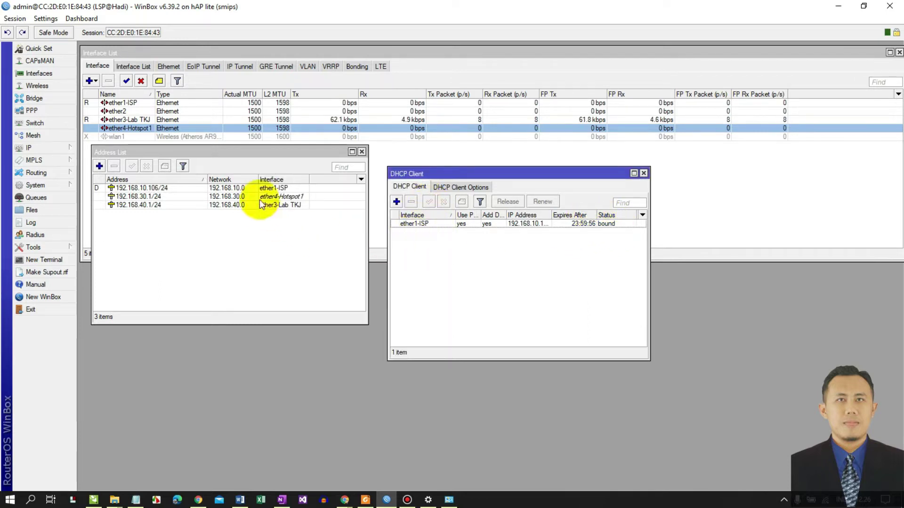
- Open the Route List and inspect the default 0.0.0.0/0 route via gateway 192.168.10.1
{"action": "left_click", "coordinate": [44, 149]}
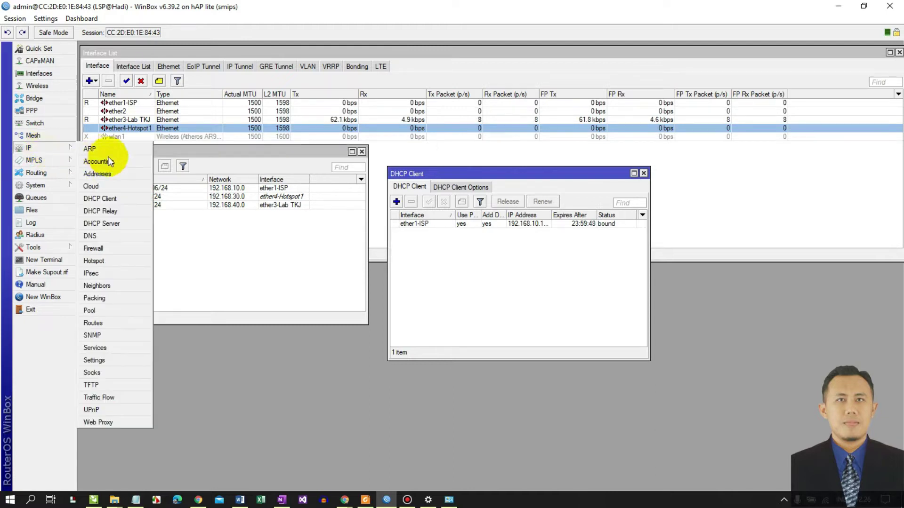
{"action": "left_click", "coordinate": [94, 323]}
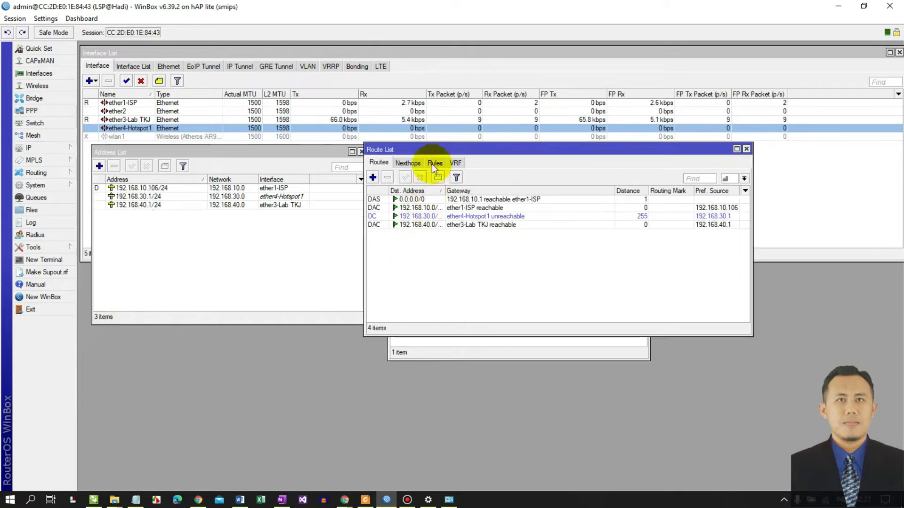
{"action": "left_click_drag", "start_coordinate": [438, 153], "coordinate": [396, 259]}
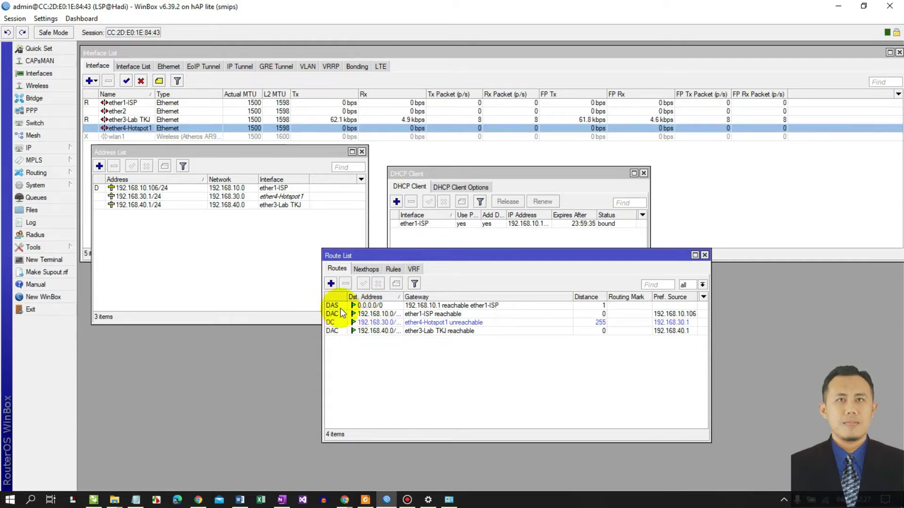
{"action": "double_click", "coordinate": [338, 306]}
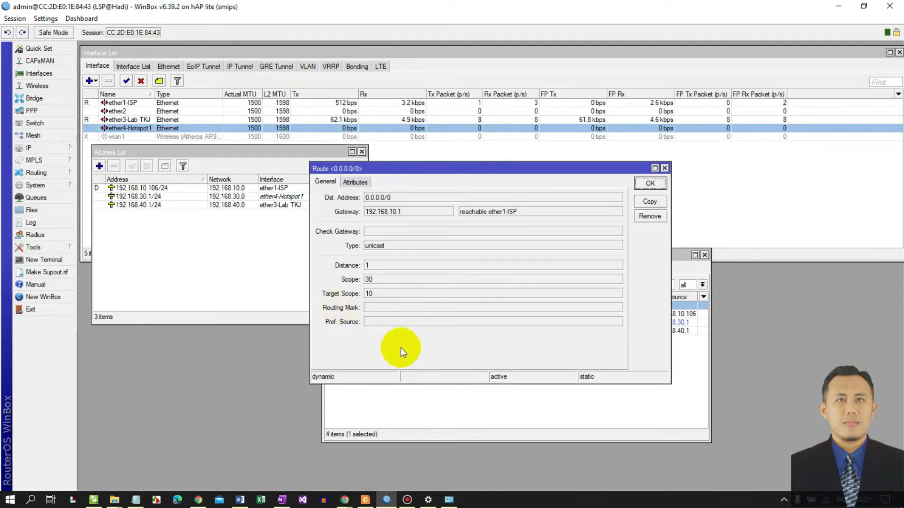
{"action": "left_click_drag", "start_coordinate": [403, 169], "coordinate": [448, 196]}
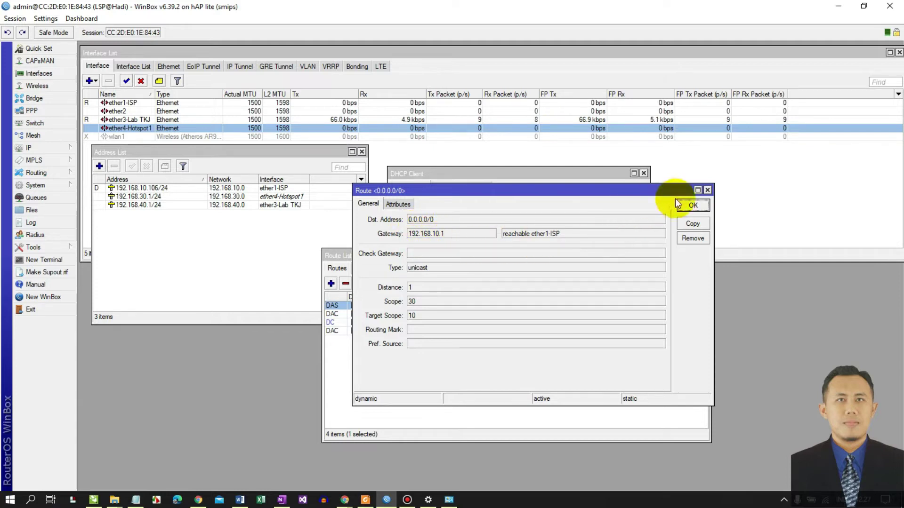
{"action": "left_click", "coordinate": [692, 205]}
{"action": "left_click", "coordinate": [491, 259]}
{"action": "left_click_drag", "start_coordinate": [384, 247], "coordinate": [299, 244]}
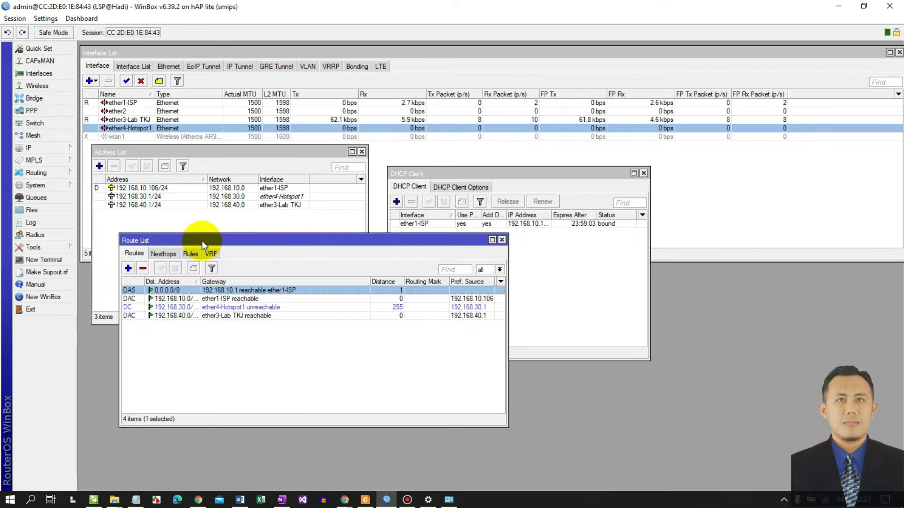
{"action": "left_click_drag", "start_coordinate": [201, 241], "coordinate": [155, 220]}
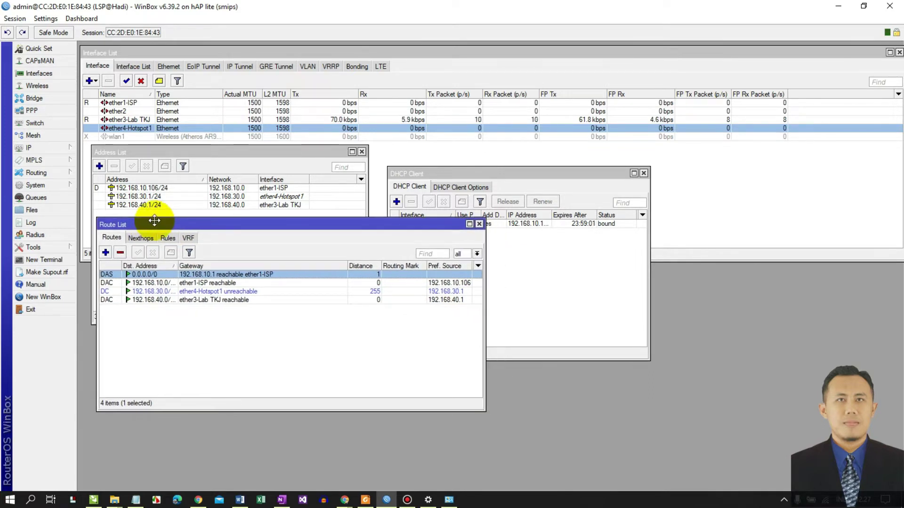
{"action": "left_click", "coordinate": [41, 150]}
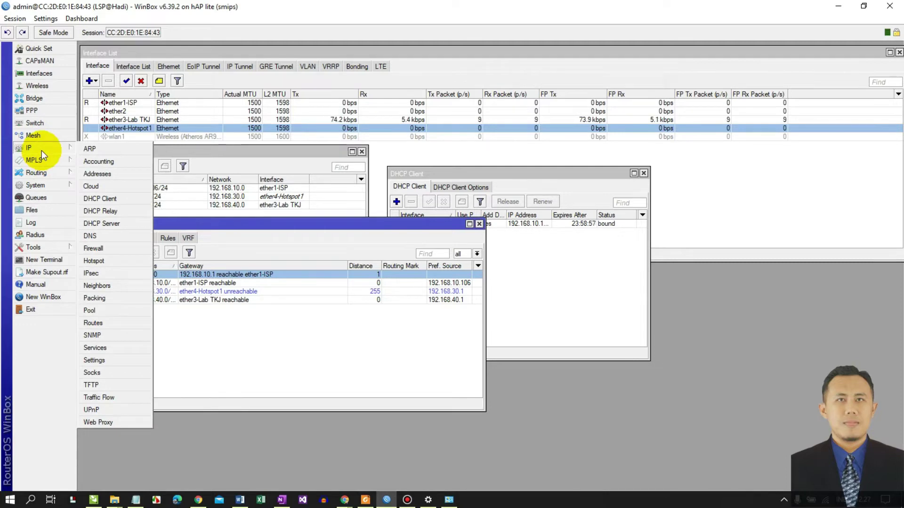
- Set the router's DNS servers to 8.8.8.8 and 8.8.4.4 with remote requests allowed
{"action": "left_click", "coordinate": [105, 237]}
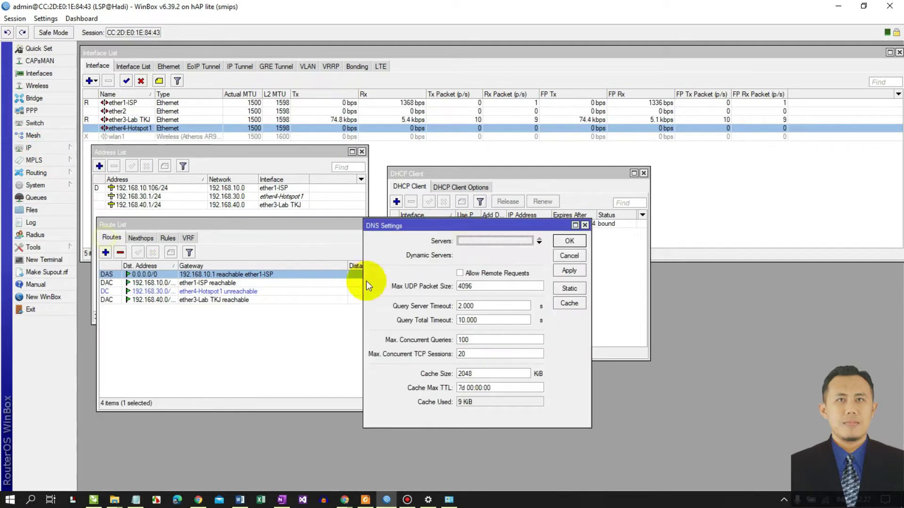
{"action": "left_click", "coordinate": [459, 273]}
{"action": "left_click", "coordinate": [539, 243]}
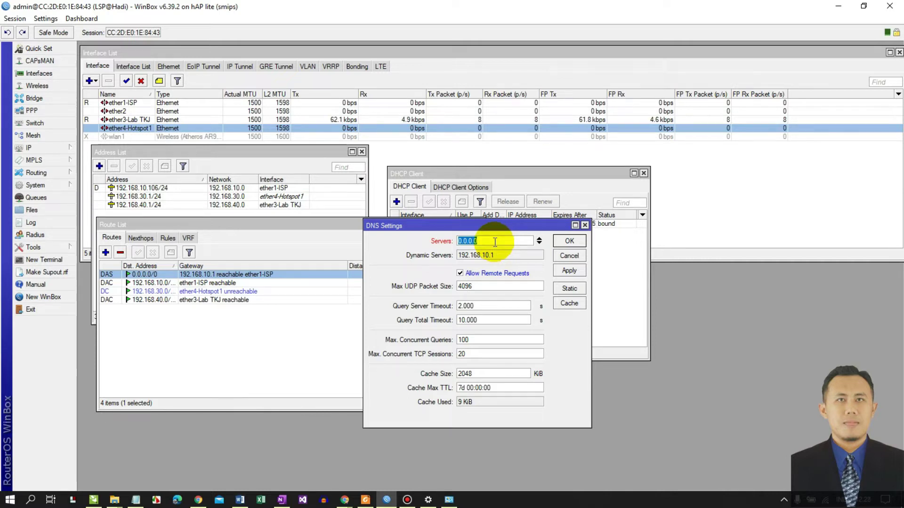
{"action": "type", "text": "8.8.8.8"}
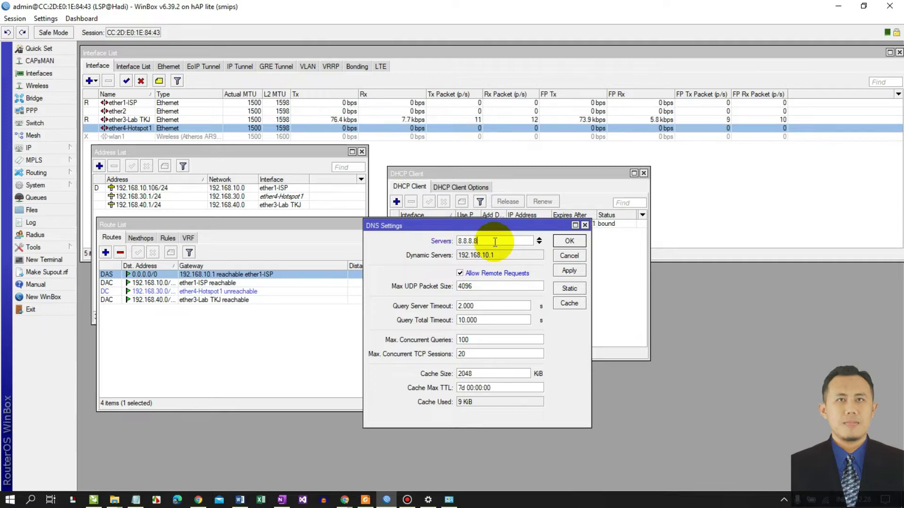
{"action": "left_click", "coordinate": [539, 243]}
{"action": "type", "text": "8.8.4.4"}
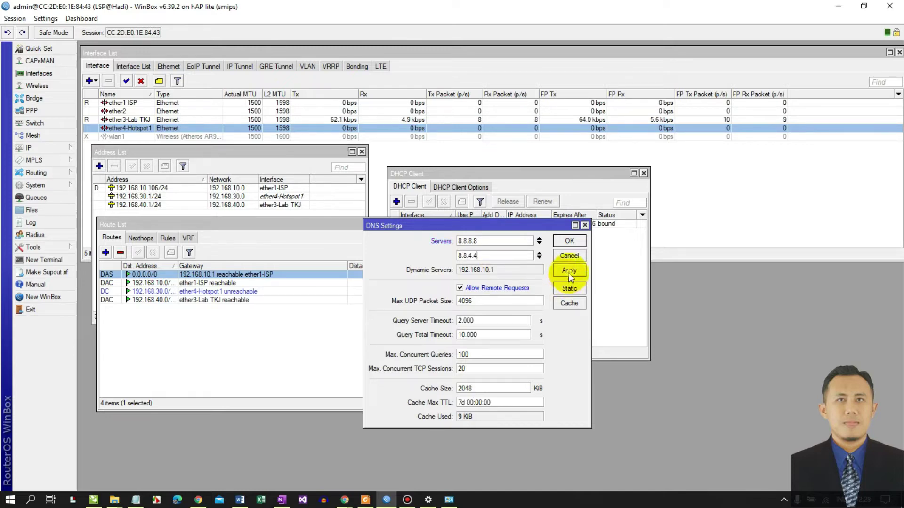
{"action": "left_click", "coordinate": [569, 241]}
- Rearrange the DHCP client and route windows and bring up the Firewall NAT rules
{"action": "left_click_drag", "start_coordinate": [522, 176], "coordinate": [509, 149]}
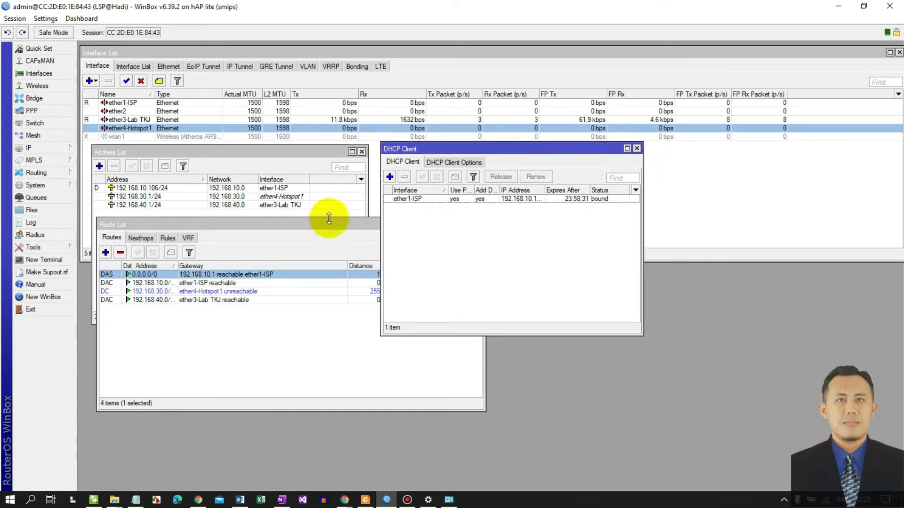
{"action": "left_click_drag", "start_coordinate": [322, 226], "coordinate": [316, 233]}
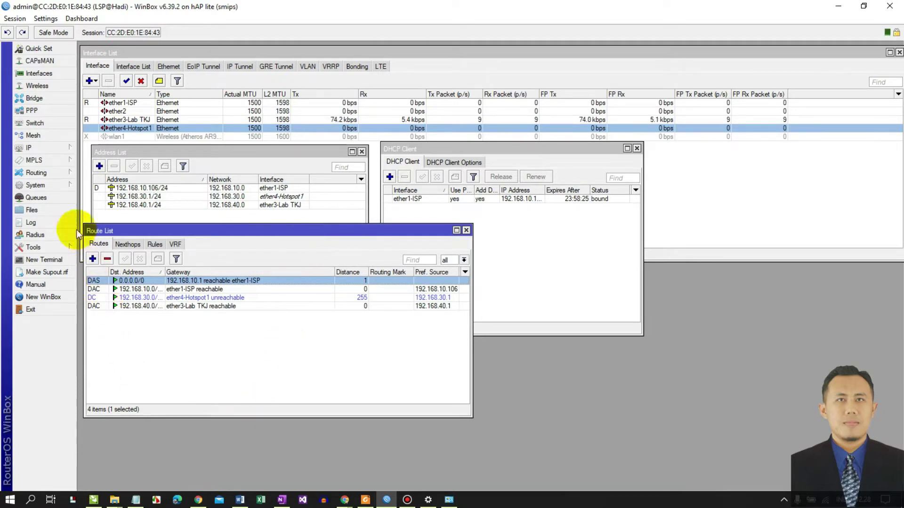
{"action": "left_click", "coordinate": [30, 147]}
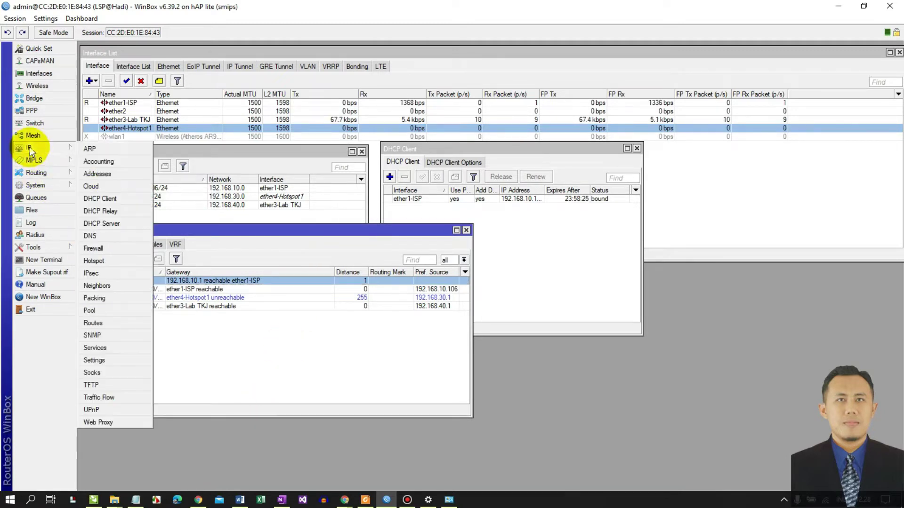
{"action": "left_click", "coordinate": [109, 249]}
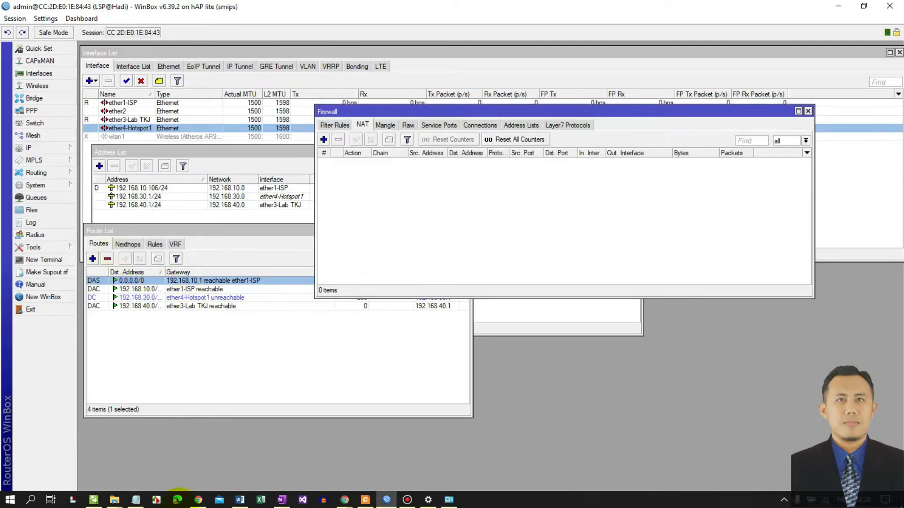
{"action": "left_click", "coordinate": [281, 500]}
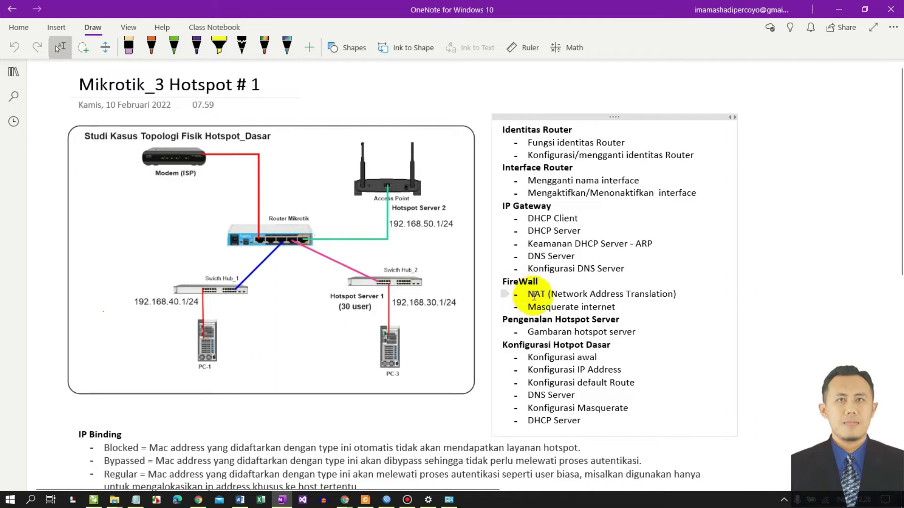
{"action": "left_click_drag", "start_coordinate": [529, 295], "coordinate": [578, 291]}
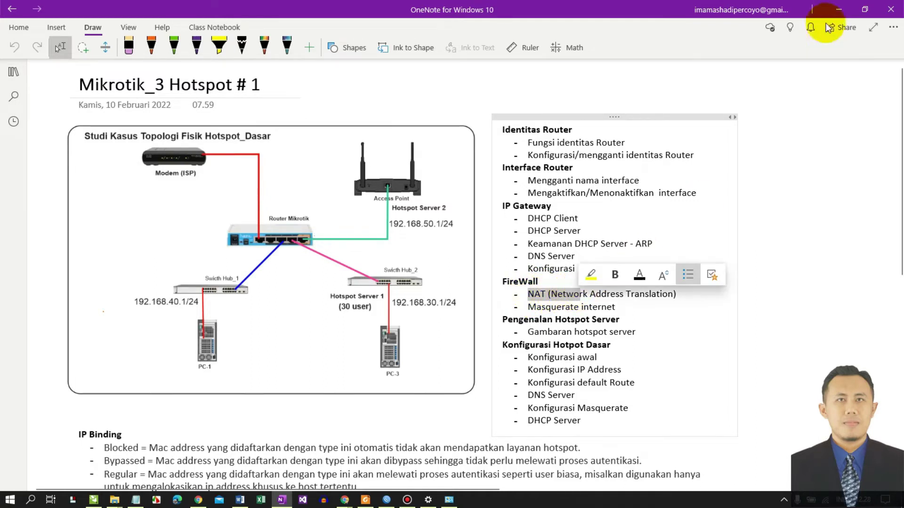
{"action": "left_click", "coordinate": [838, 9]}
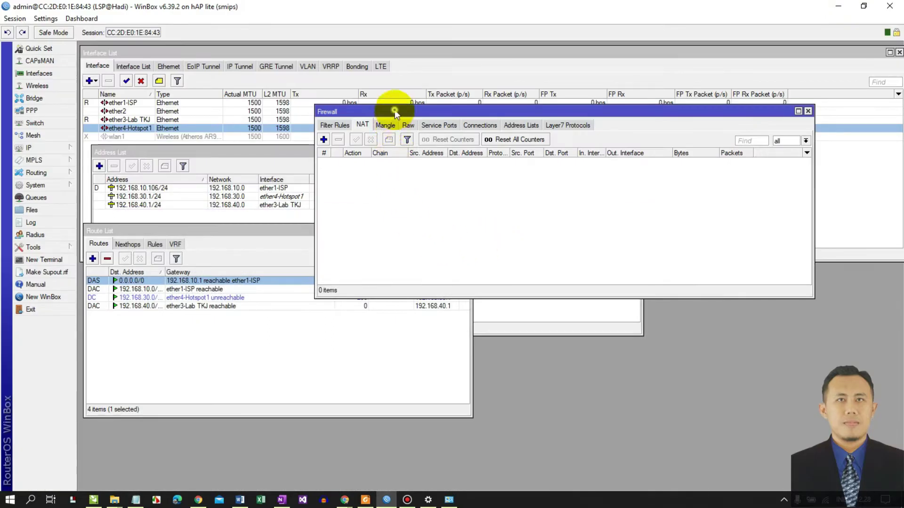
{"action": "left_click_drag", "start_coordinate": [394, 109], "coordinate": [368, 199]}
- Add a NAT rule with out interface ether1-ISP and action masquerade
{"action": "left_click", "coordinate": [782, 201]}
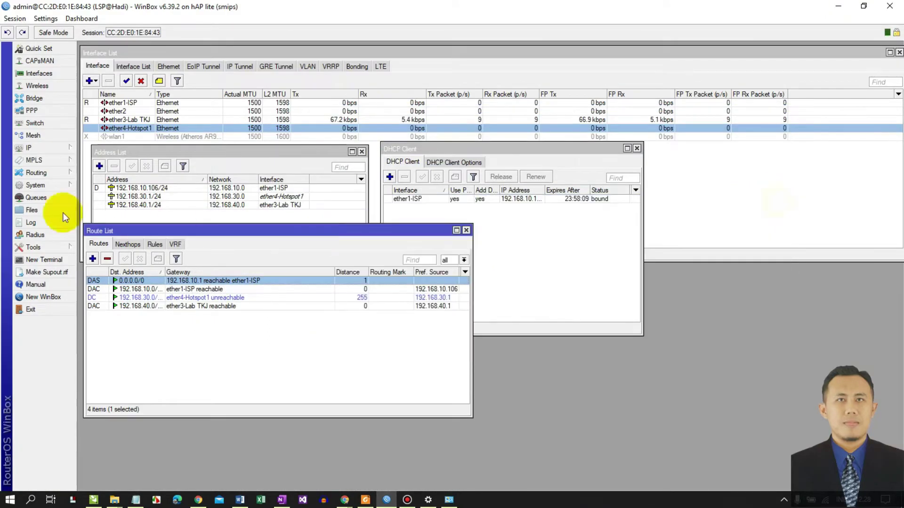
{"action": "left_click", "coordinate": [44, 148]}
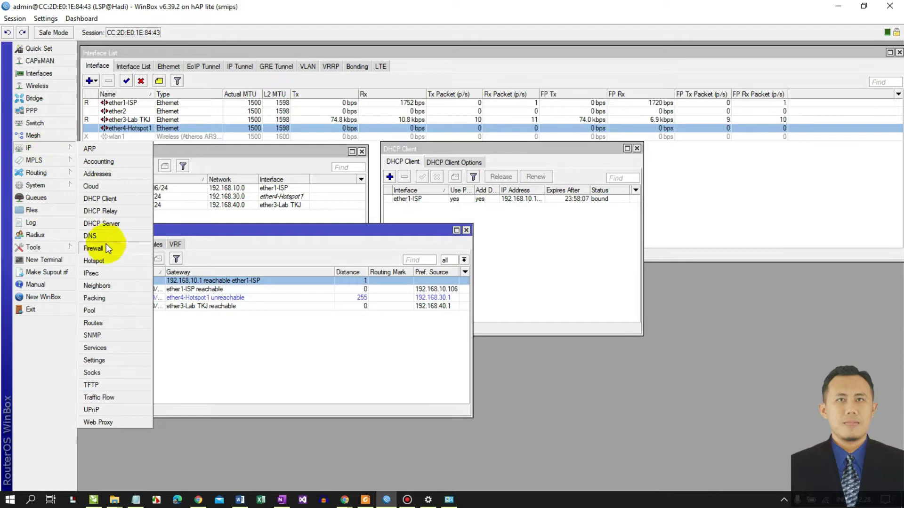
{"action": "left_click", "coordinate": [123, 249]}
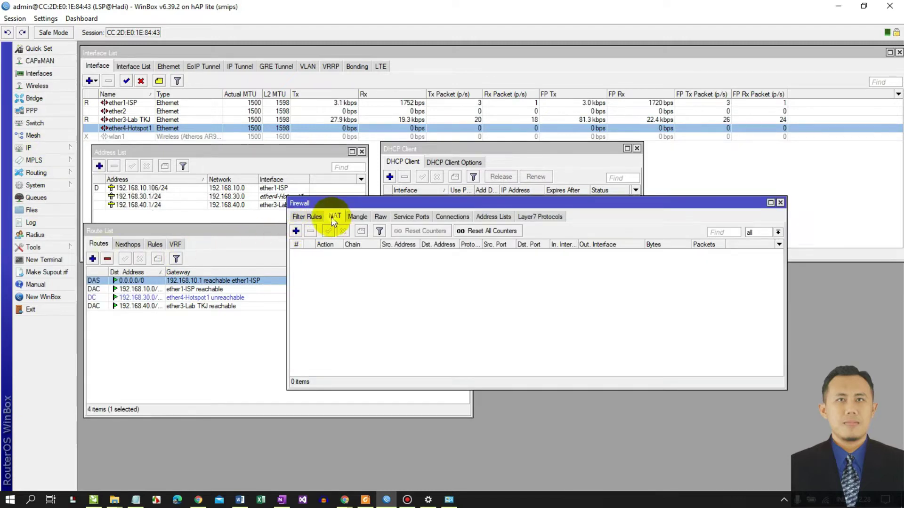
{"action": "left_click", "coordinate": [295, 231]}
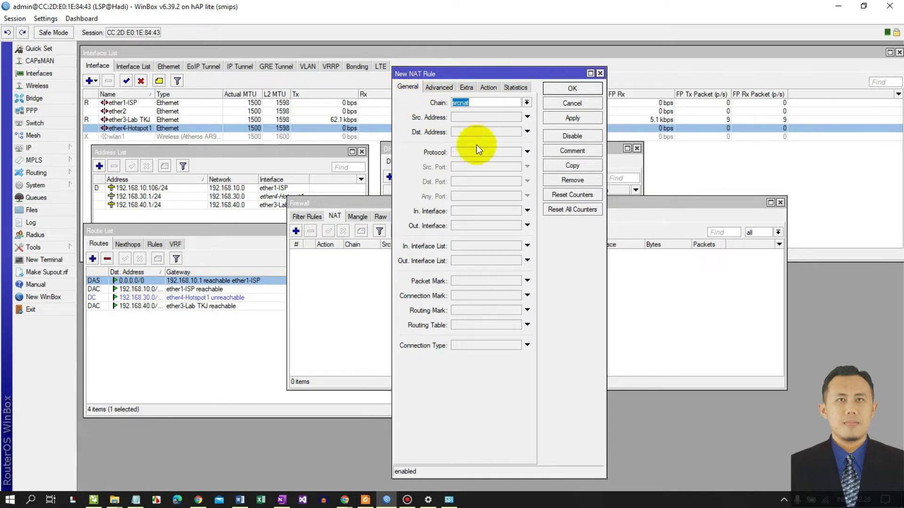
{"action": "left_click", "coordinate": [460, 226]}
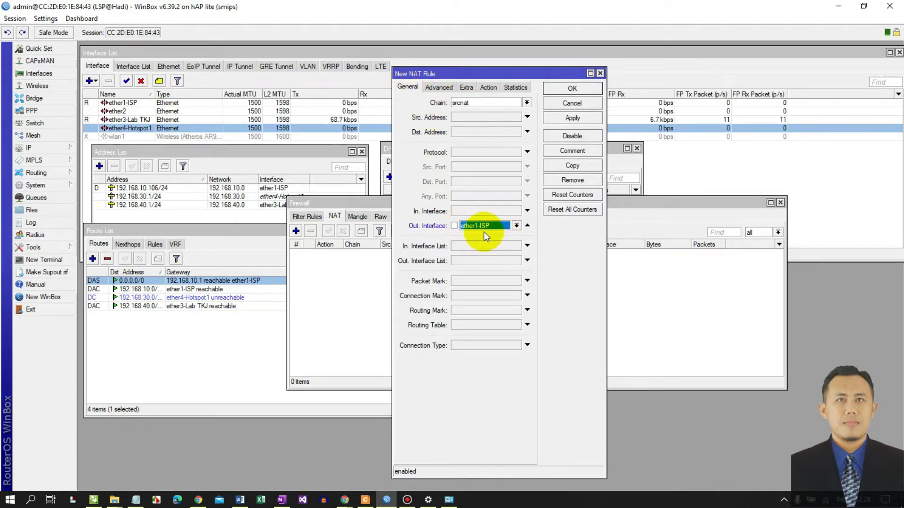
{"action": "left_click", "coordinate": [490, 89]}
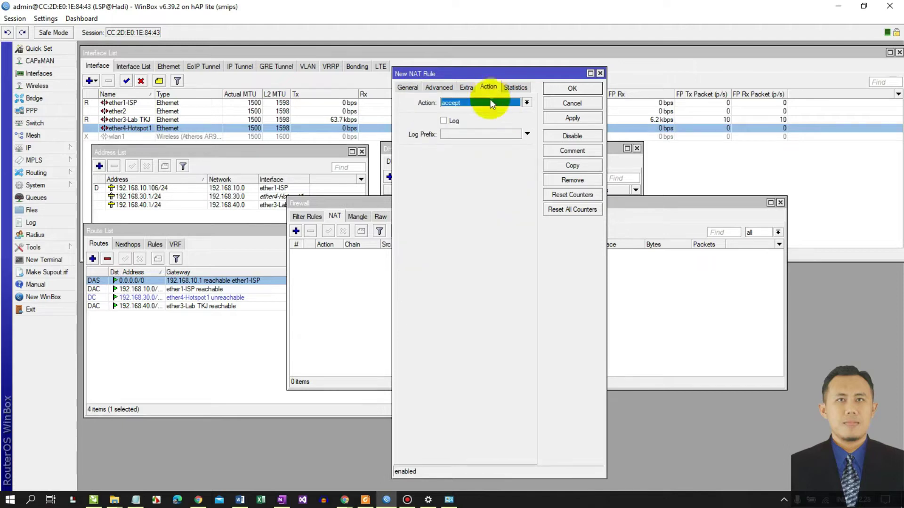
{"action": "left_click", "coordinate": [459, 103]}
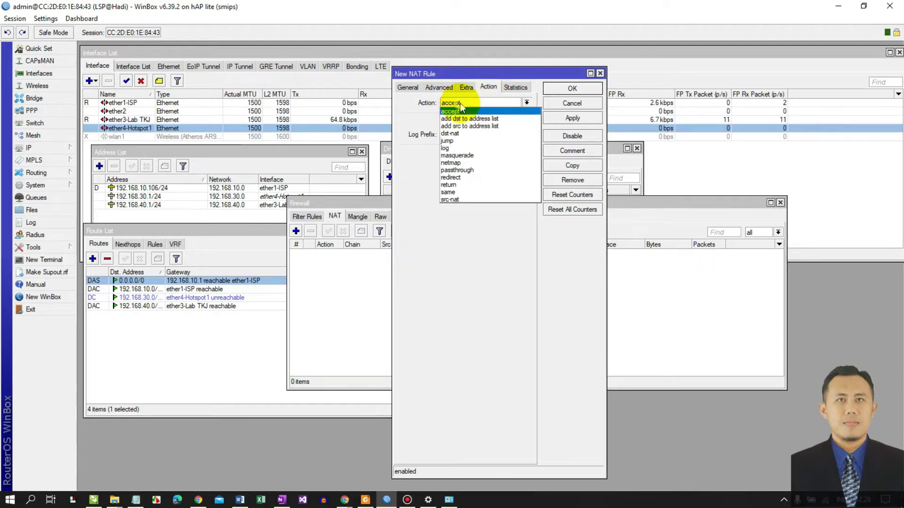
{"action": "left_click", "coordinate": [457, 155]}
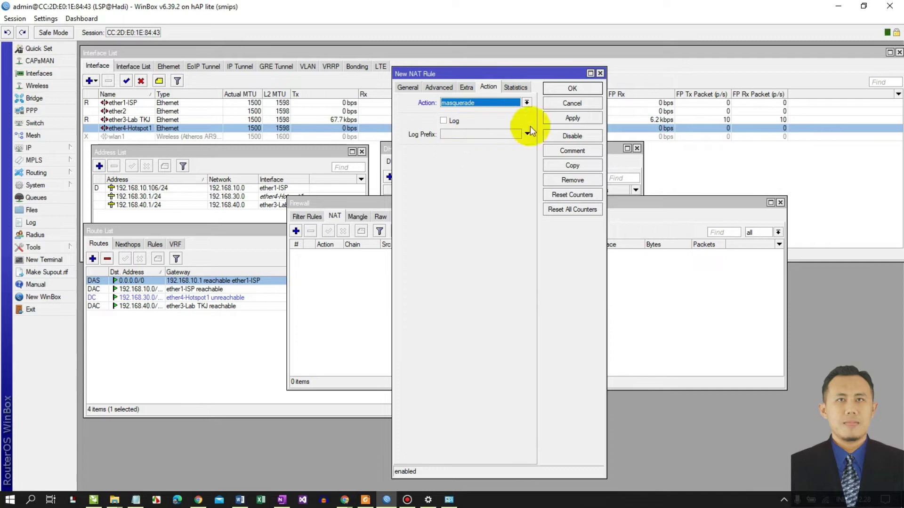
{"action": "left_click", "coordinate": [547, 119]}
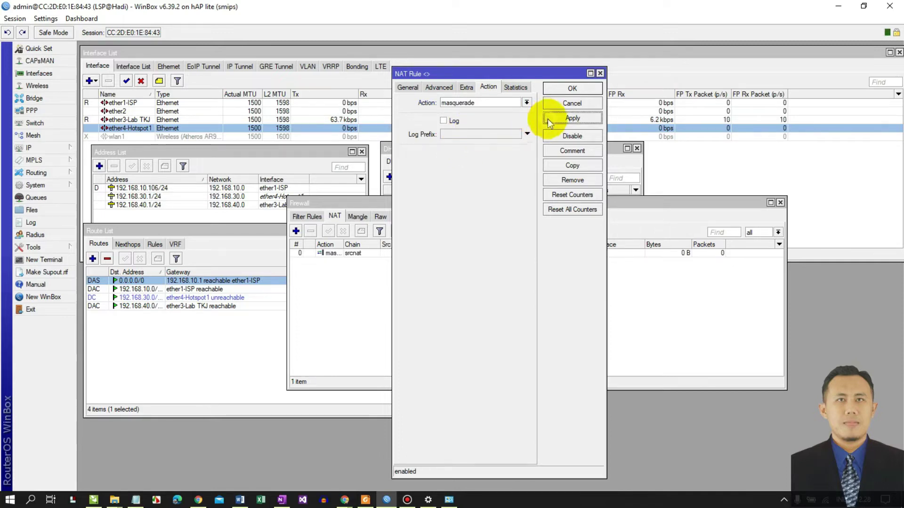
{"action": "left_click", "coordinate": [555, 88]}
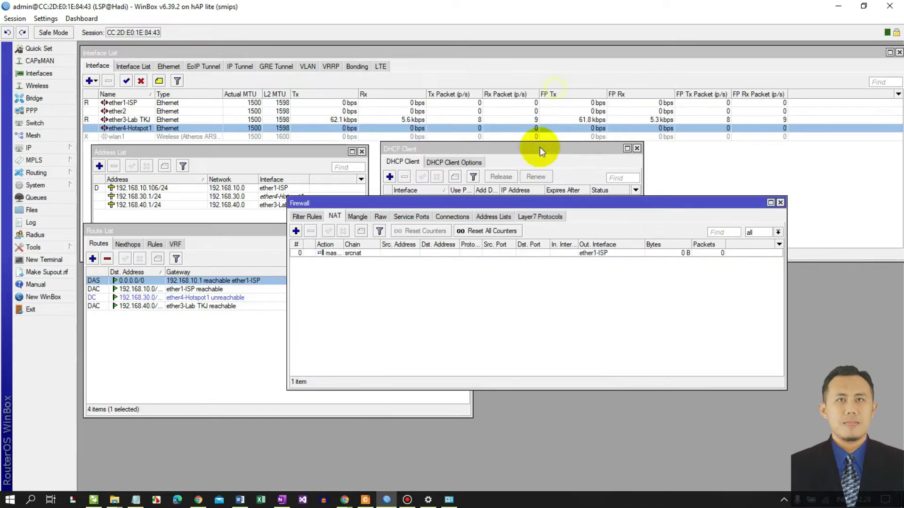
{"action": "left_click", "coordinate": [484, 202]}
- Reposition the Firewall window and widen the NAT list's Out Interface column
{"action": "left_click_drag", "start_coordinate": [451, 189], "coordinate": [443, 175]}
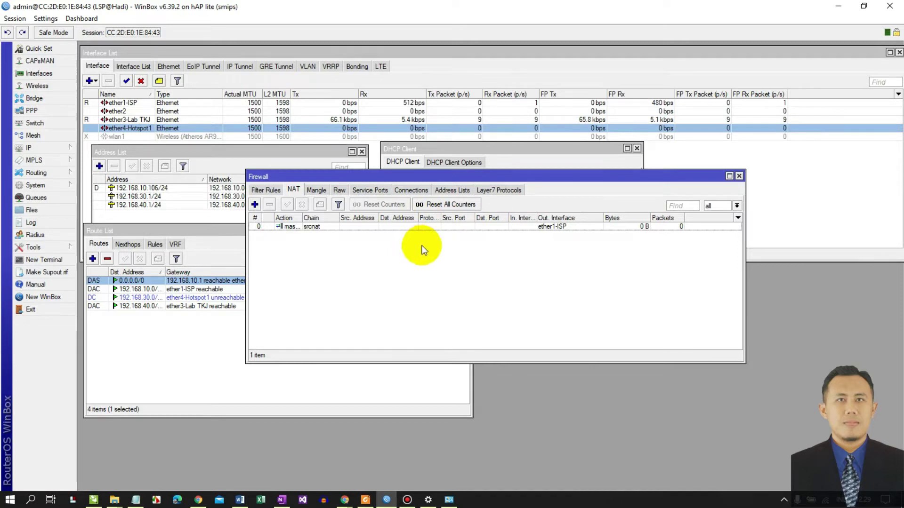
{"action": "left_click_drag", "start_coordinate": [490, 174], "coordinate": [479, 204]}
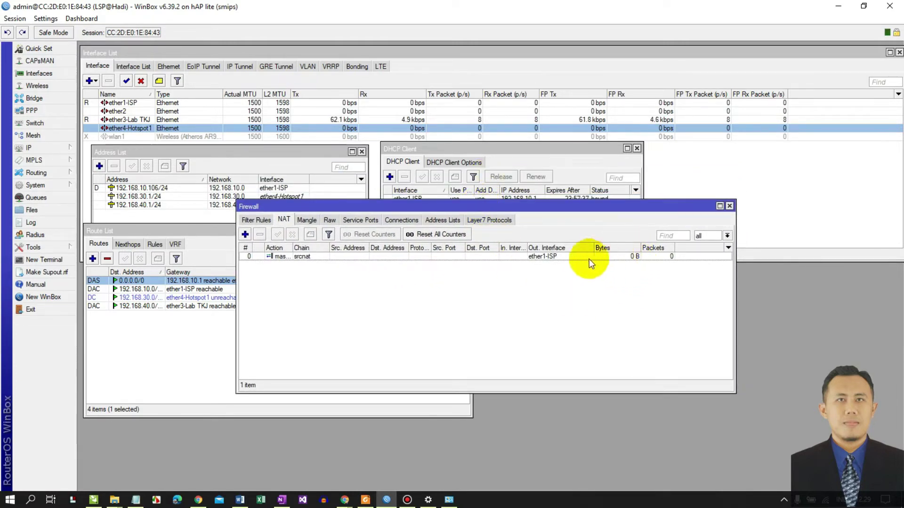
{"action": "left_click_drag", "start_coordinate": [593, 247], "coordinate": [600, 248]}
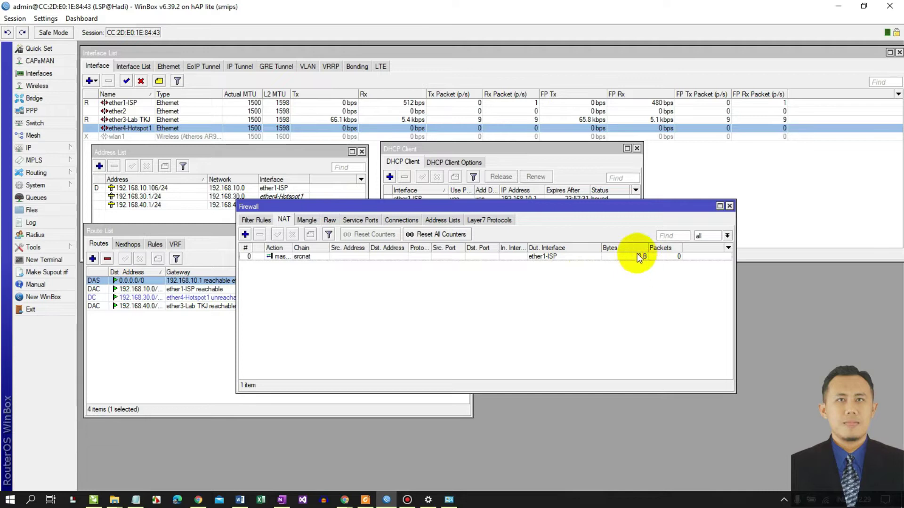
{"action": "left_click_drag", "start_coordinate": [578, 209], "coordinate": [512, 194]}
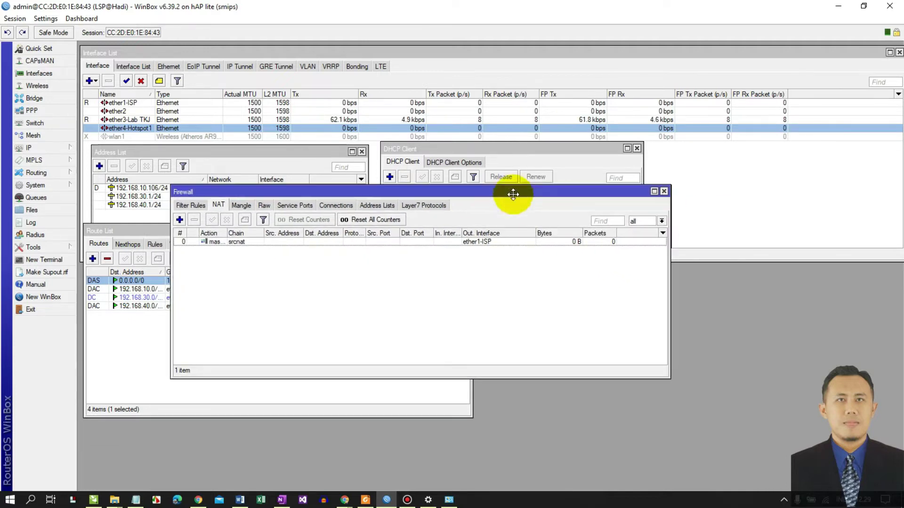
- Ping google.com from a new router terminal, getting replies from 216.239.38.120
{"action": "left_click", "coordinate": [40, 260]}
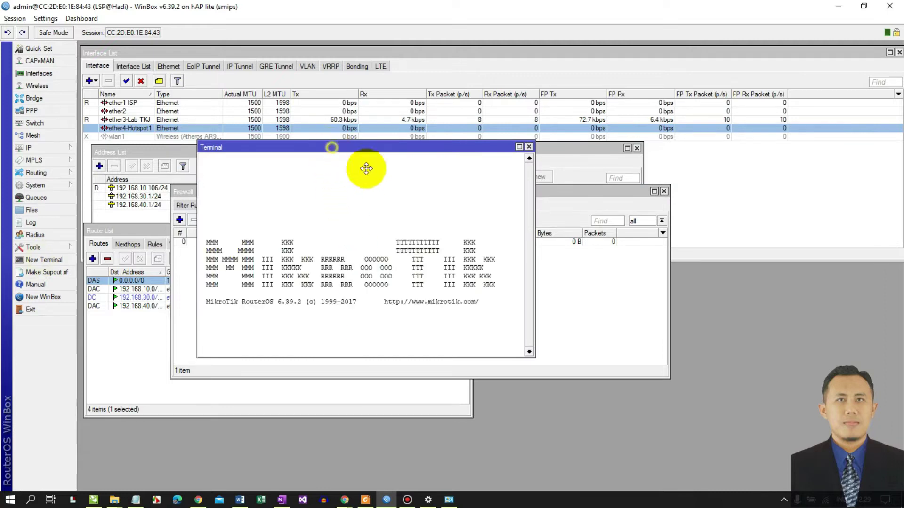
{"action": "left_click_drag", "start_coordinate": [366, 168], "coordinate": [436, 179]}
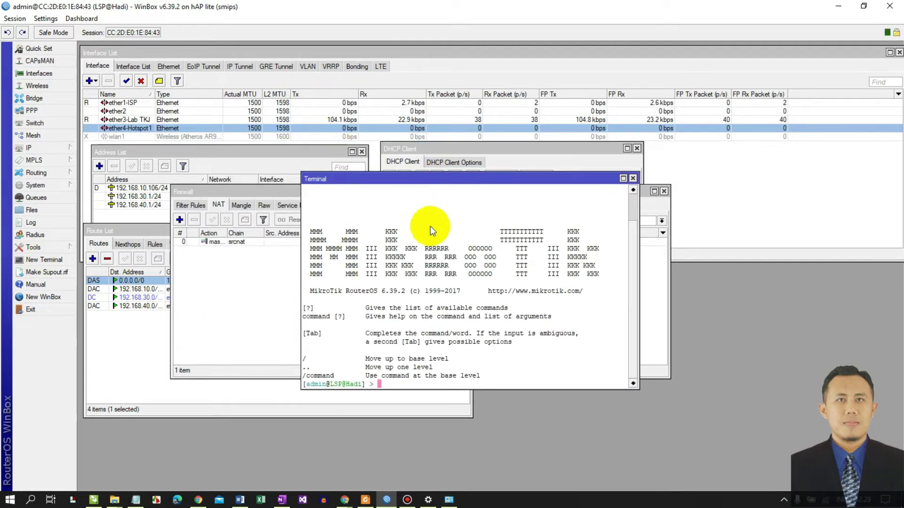
{"action": "type", "text": "ping google.com"}
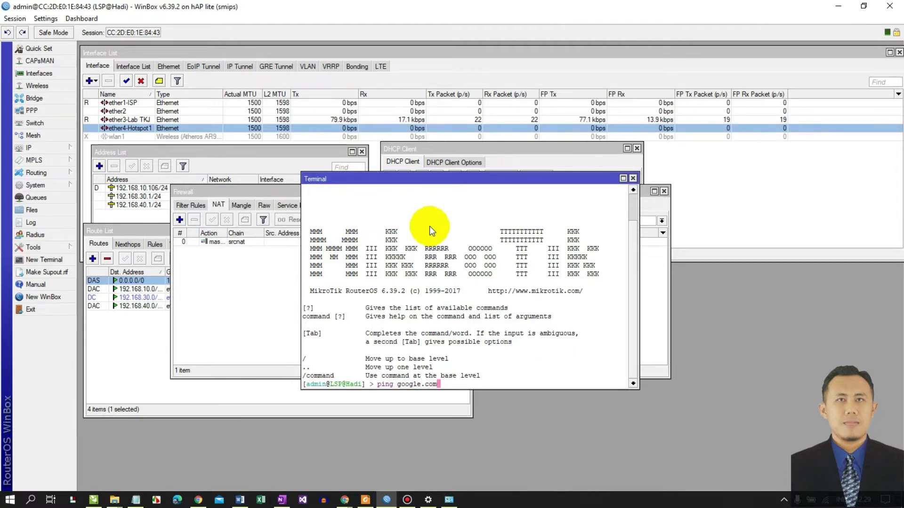
{"action": "key", "text": "Return"}
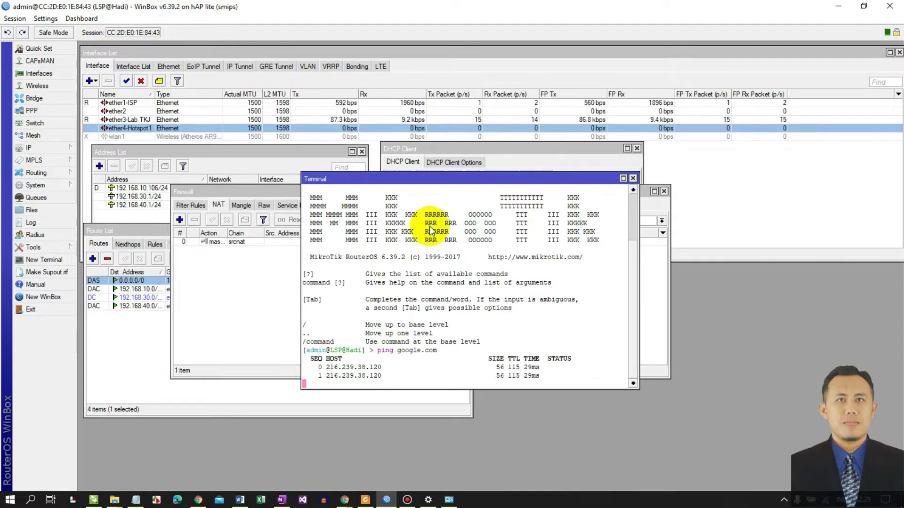
{"action": "left_click_drag", "start_coordinate": [428, 179], "coordinate": [252, 145]}
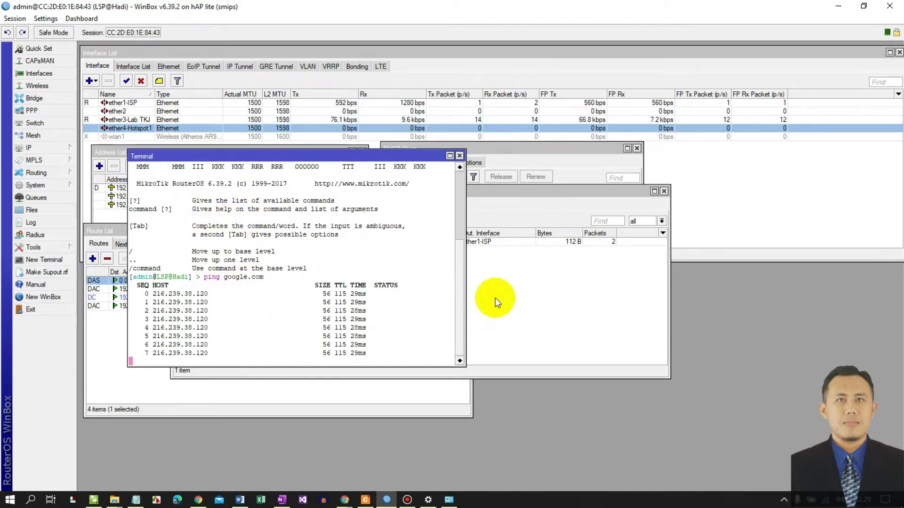
- Widen the NAT list's Bytes column to check the masquerade rule's counters
{"action": "left_click", "coordinate": [532, 195]}
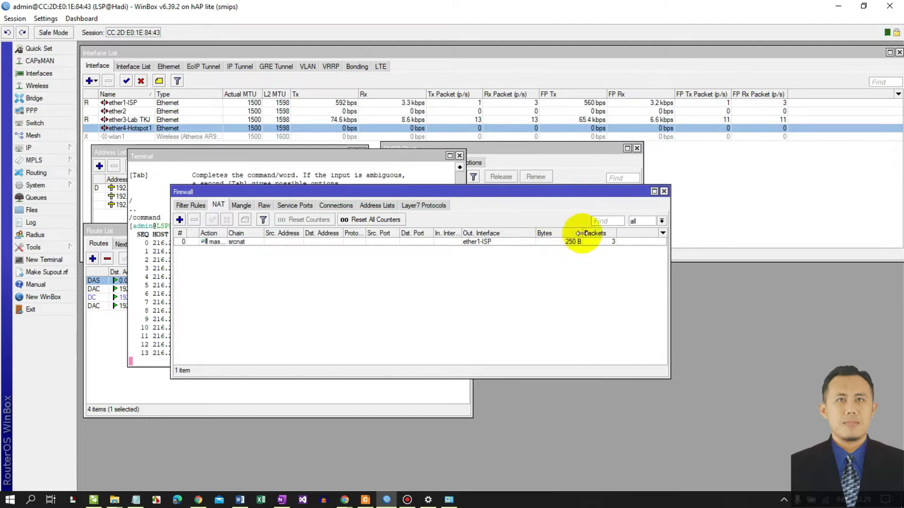
{"action": "left_click_drag", "start_coordinate": [583, 233], "coordinate": [599, 233]}
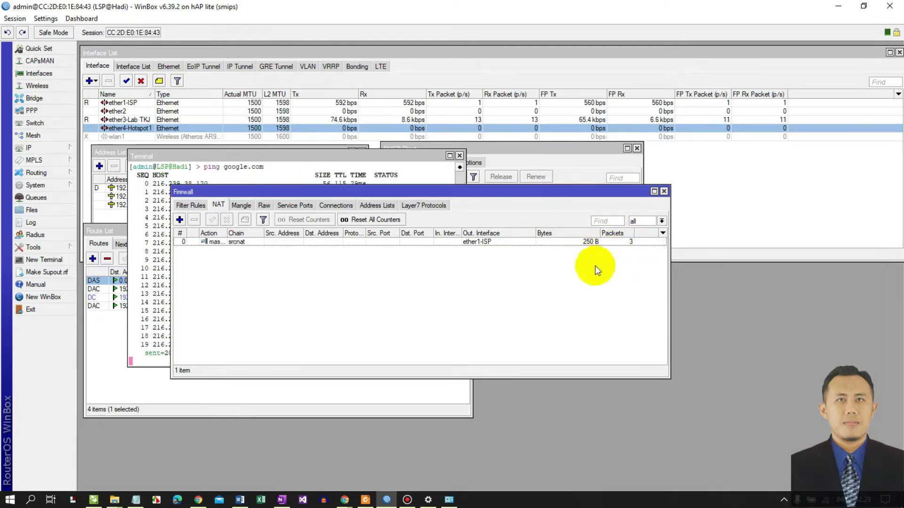
{"action": "left_click_drag", "start_coordinate": [339, 192], "coordinate": [454, 186]}
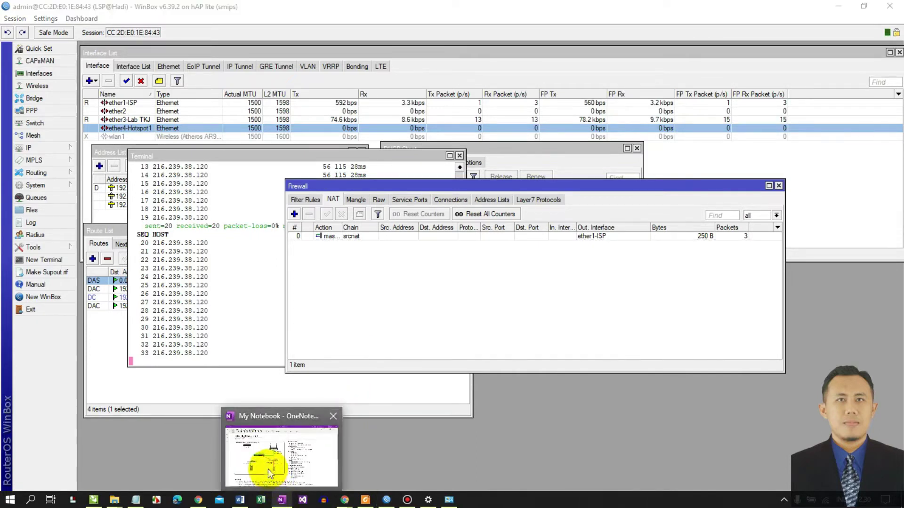
{"action": "left_click", "coordinate": [268, 469]}
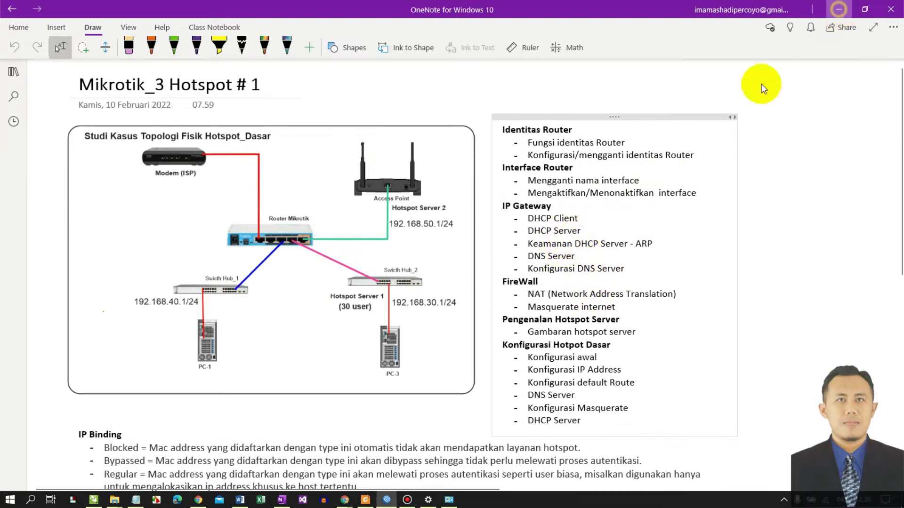
{"action": "key", "text": "alt+Tab"}
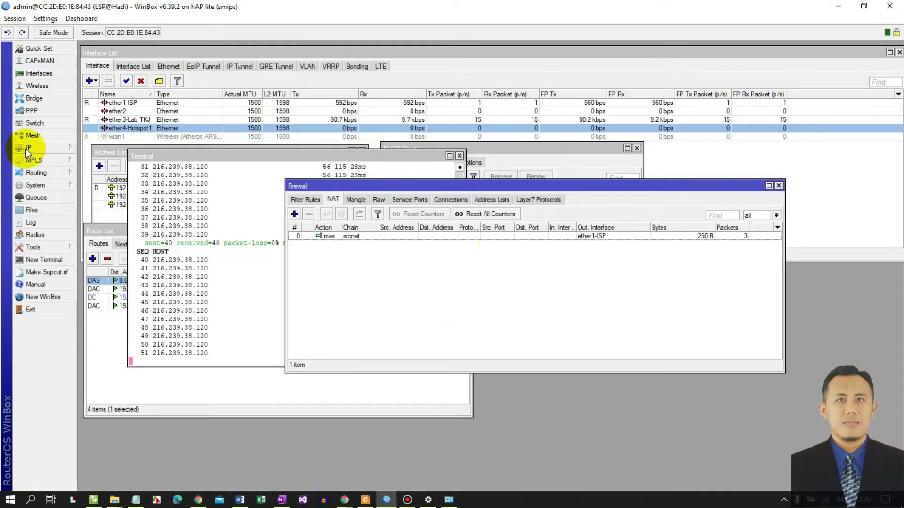
- Start DHCP setup on ether3-Lab TKJ with network 192.168.40.0/24 and gateway 192.168.40.1
{"action": "left_click", "coordinate": [25, 149]}
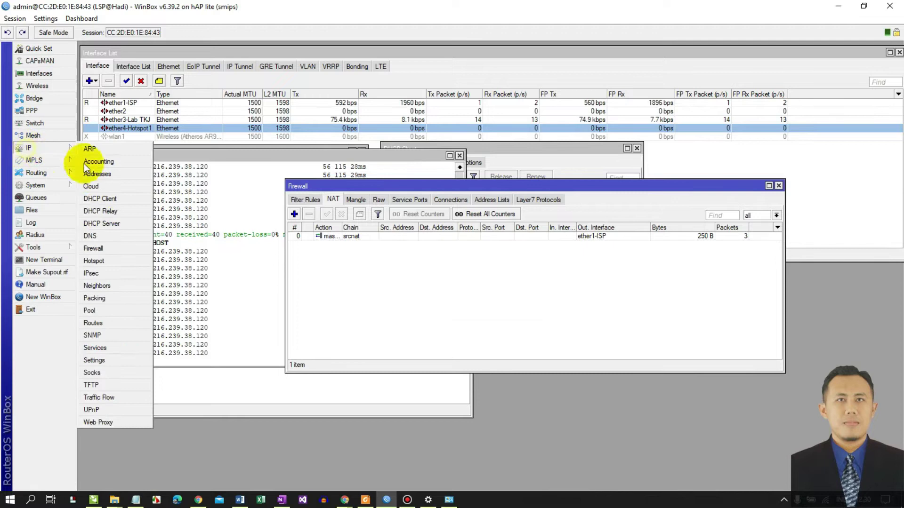
{"action": "left_click", "coordinate": [109, 225]}
{"action": "left_click_drag", "start_coordinate": [377, 208], "coordinate": [699, 191]}
{"action": "left_click", "coordinate": [472, 220]}
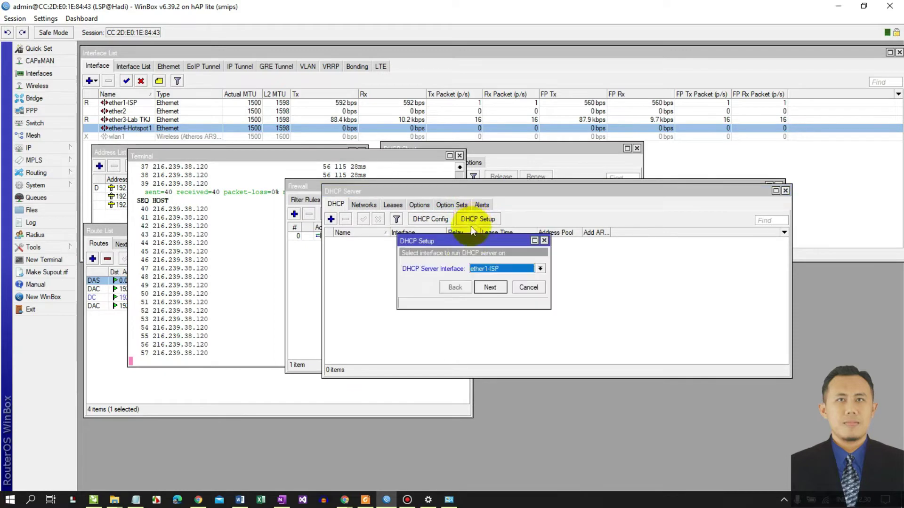
{"action": "left_click", "coordinate": [476, 270]}
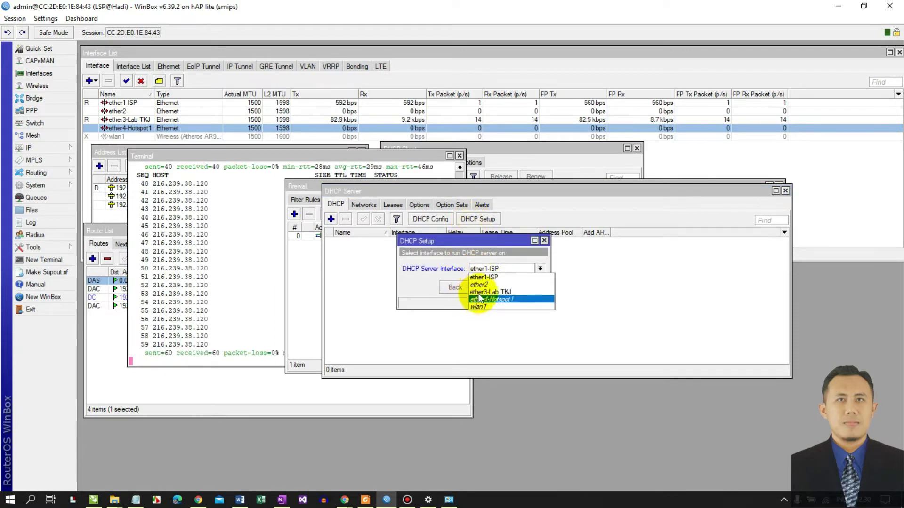
{"action": "left_click", "coordinate": [480, 293]}
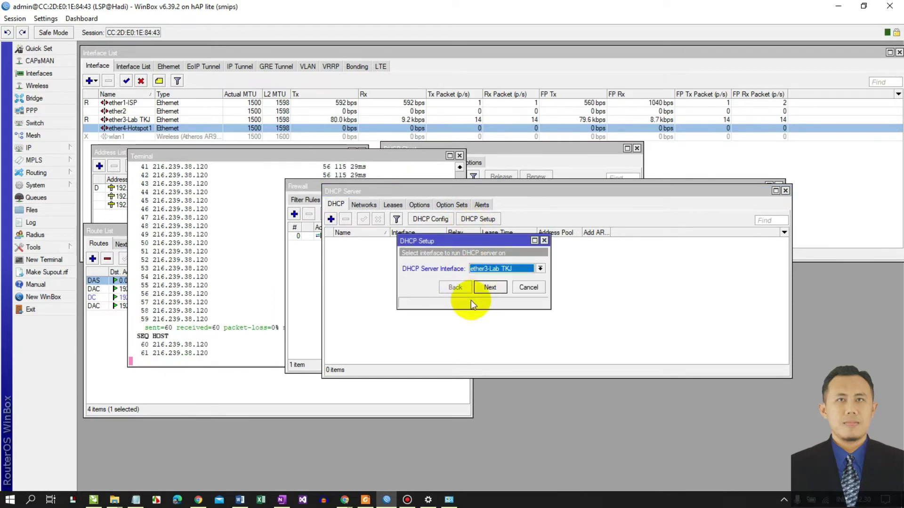
{"action": "left_click", "coordinate": [492, 288]}
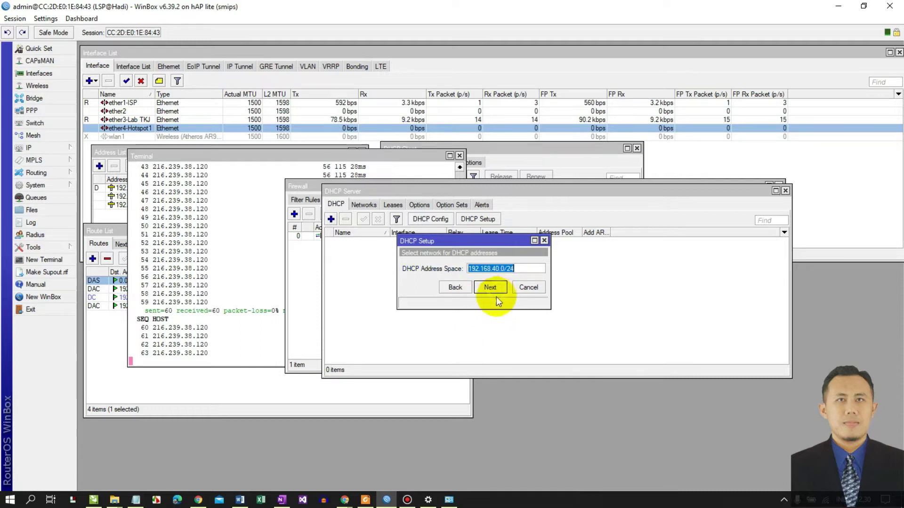
{"action": "left_click", "coordinate": [493, 287]}
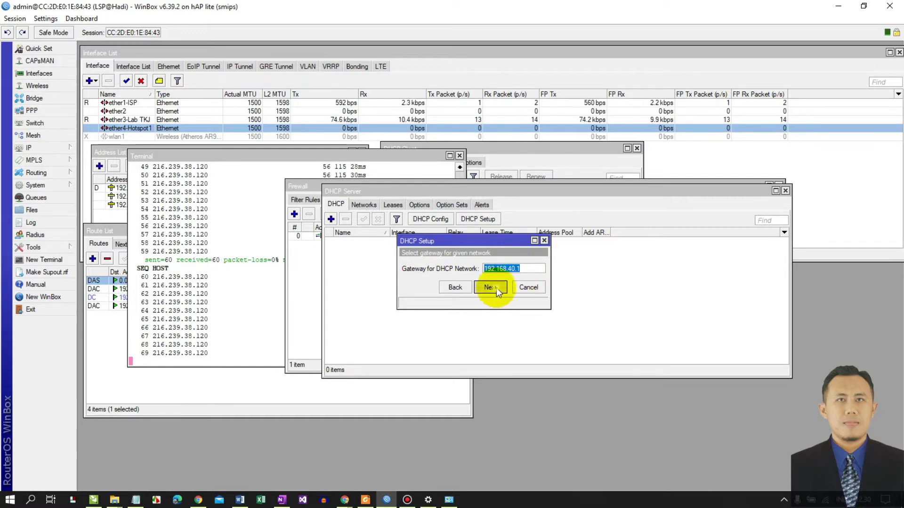
{"action": "left_click", "coordinate": [496, 287]}
- Keep the default address pool and DNS 192.168.10.1, set a 00:30:00 lease and finish
{"action": "left_click", "coordinate": [503, 270]}
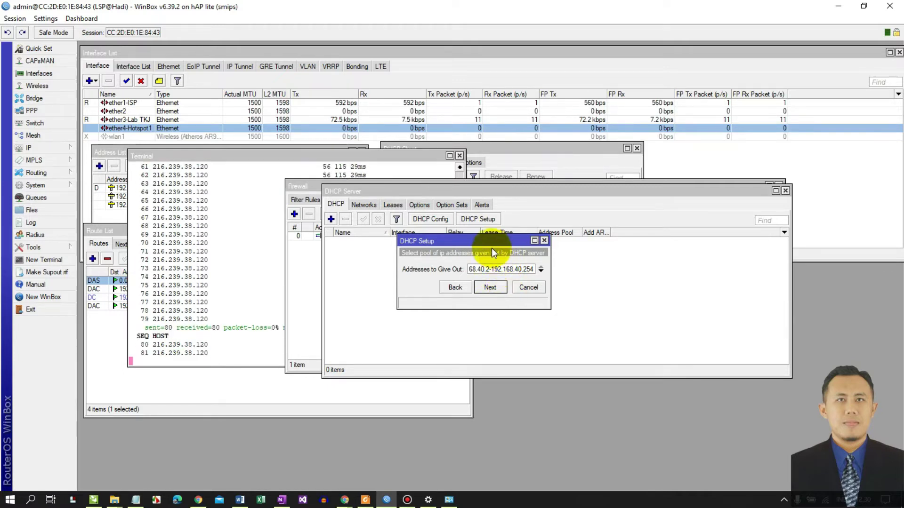
{"action": "left_click_drag", "start_coordinate": [481, 242], "coordinate": [512, 252]}
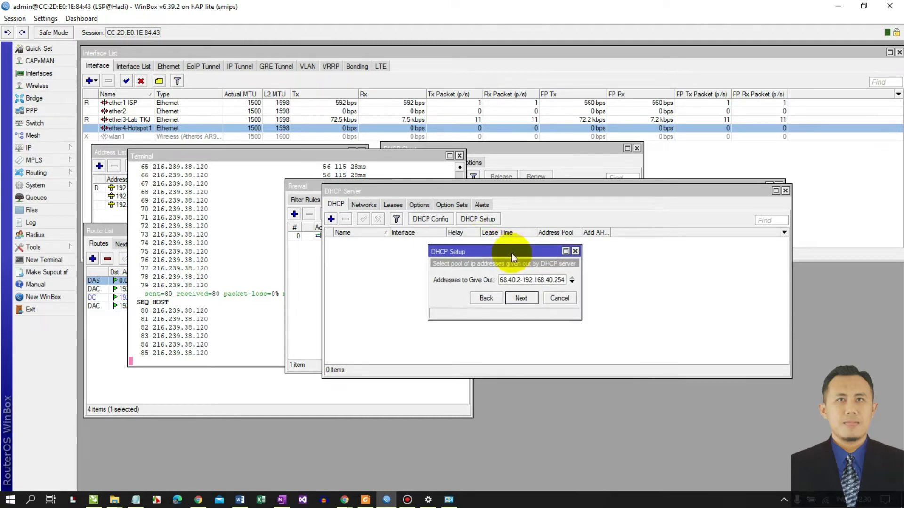
{"action": "left_click", "coordinate": [520, 301]}
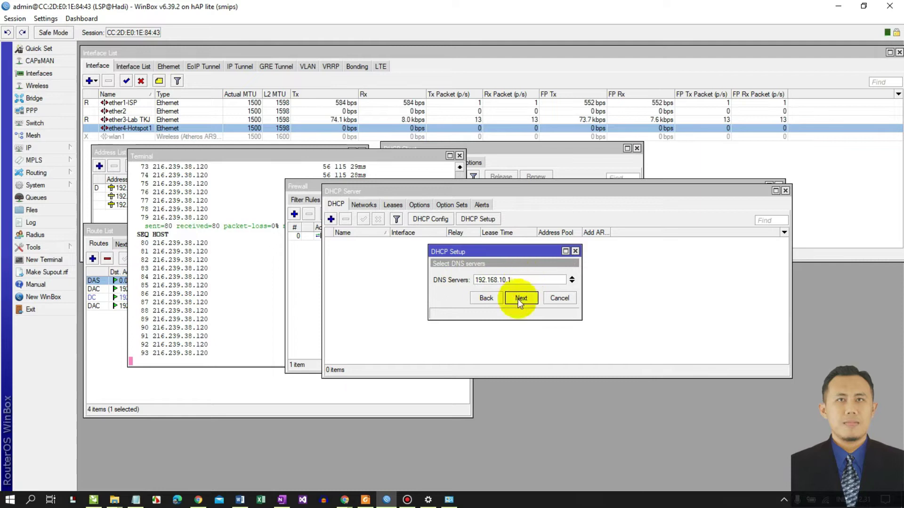
{"action": "left_click", "coordinate": [521, 299]}
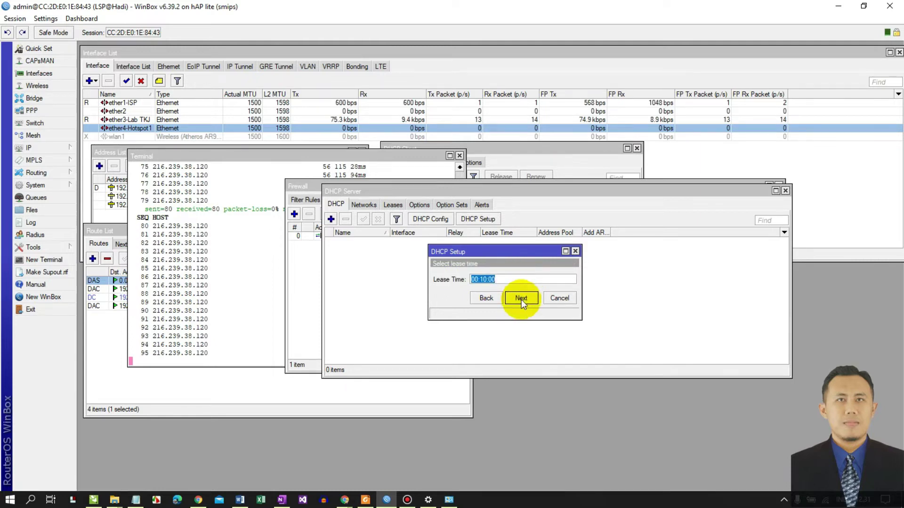
{"action": "left_click", "coordinate": [483, 281]}
{"action": "key", "text": "BackSpace"}
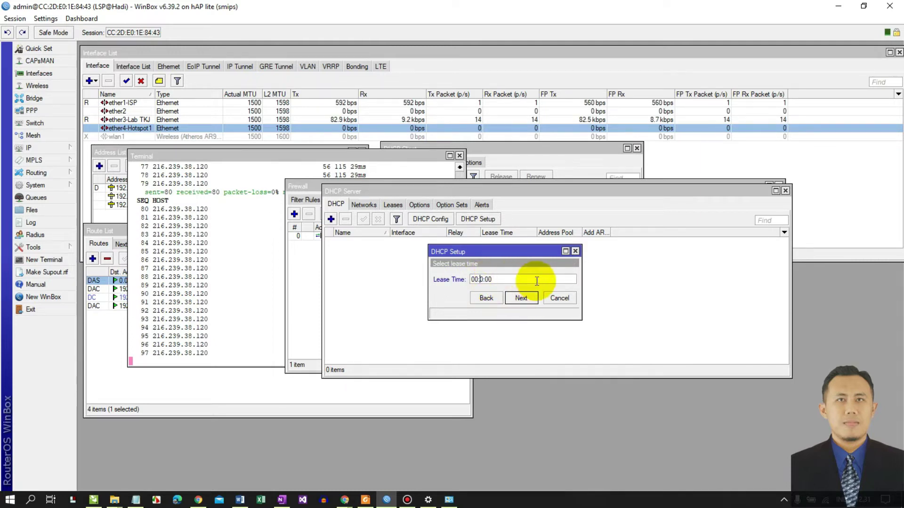
{"action": "type", "text": "3"}
{"action": "left_click", "coordinate": [523, 300]}
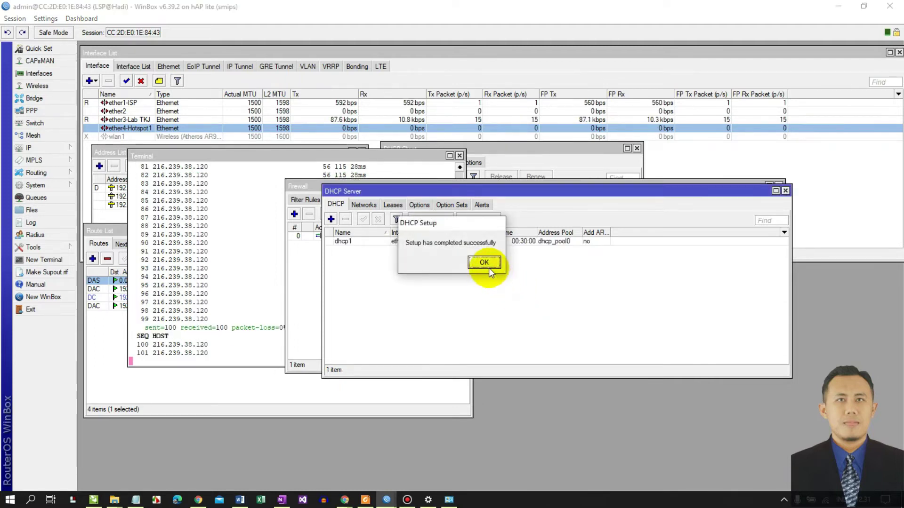
{"action": "left_click", "coordinate": [484, 264]}
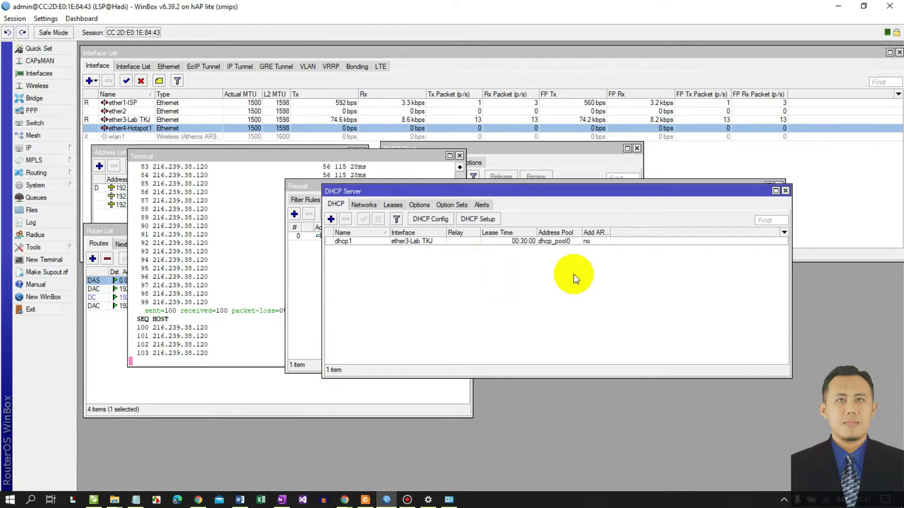
- Enable Add ARP For Leases on DHCP server dhcp1 and apply it
{"action": "left_click_drag", "start_coordinate": [612, 234], "coordinate": [649, 234]}
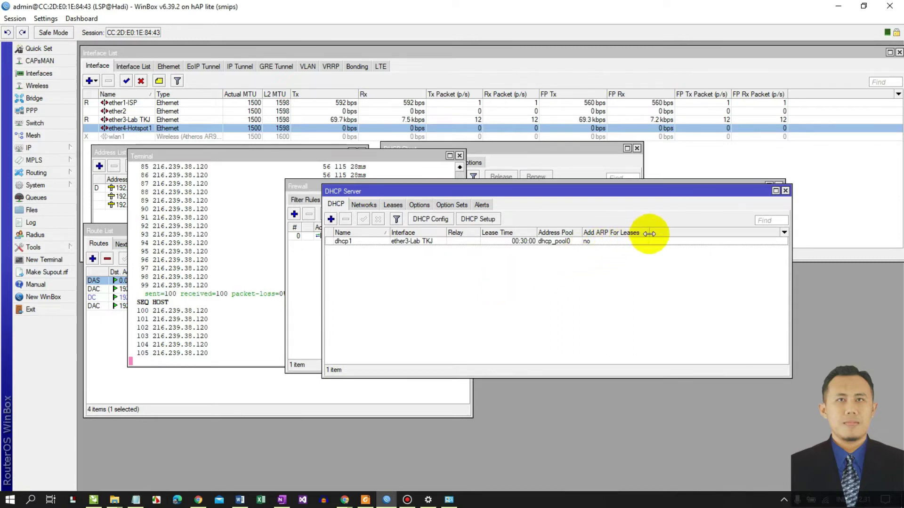
{"action": "double_click", "coordinate": [552, 242]}
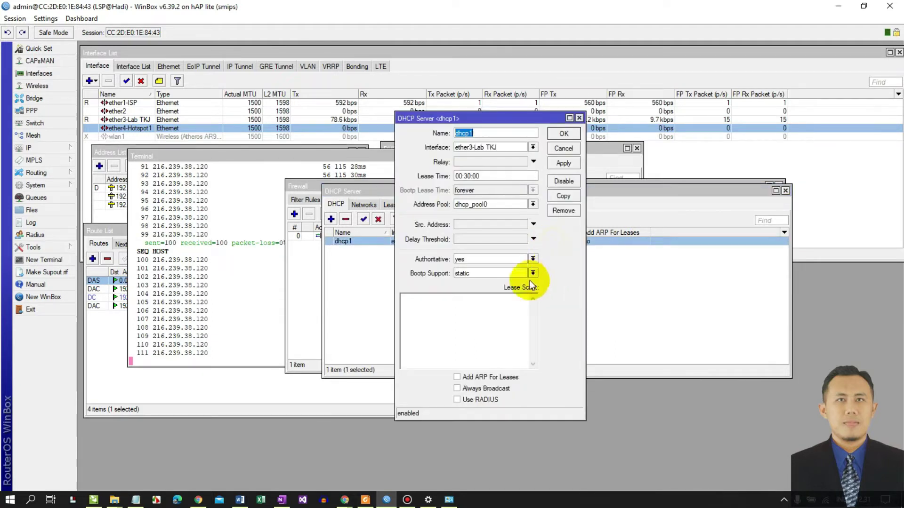
{"action": "left_click", "coordinate": [456, 377]}
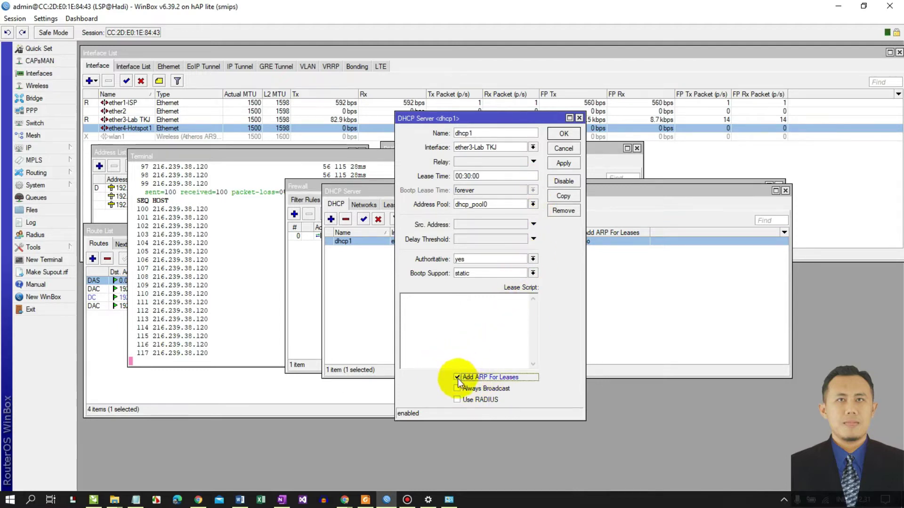
{"action": "left_click", "coordinate": [562, 164]}
{"action": "left_click", "coordinate": [564, 135]}
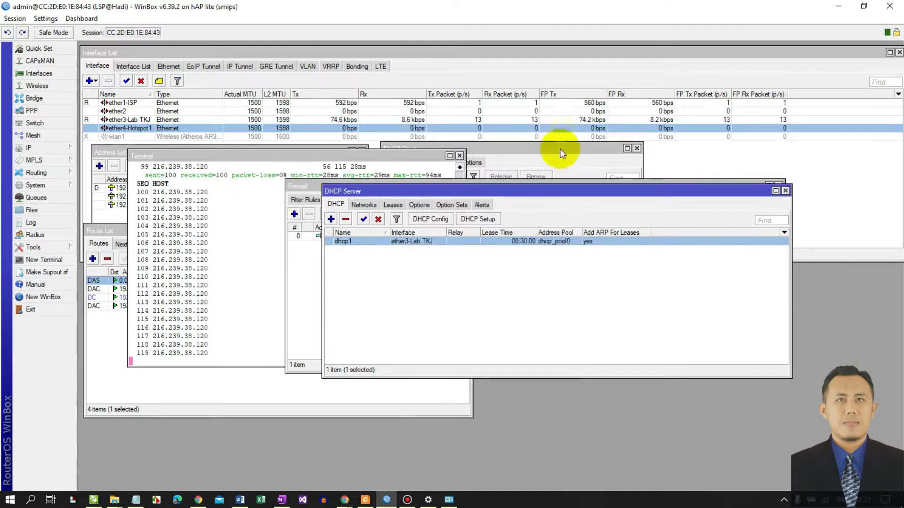
{"action": "left_click_drag", "start_coordinate": [547, 194], "coordinate": [525, 125]}
{"action": "mouse_move", "coordinate": [282, 500]}
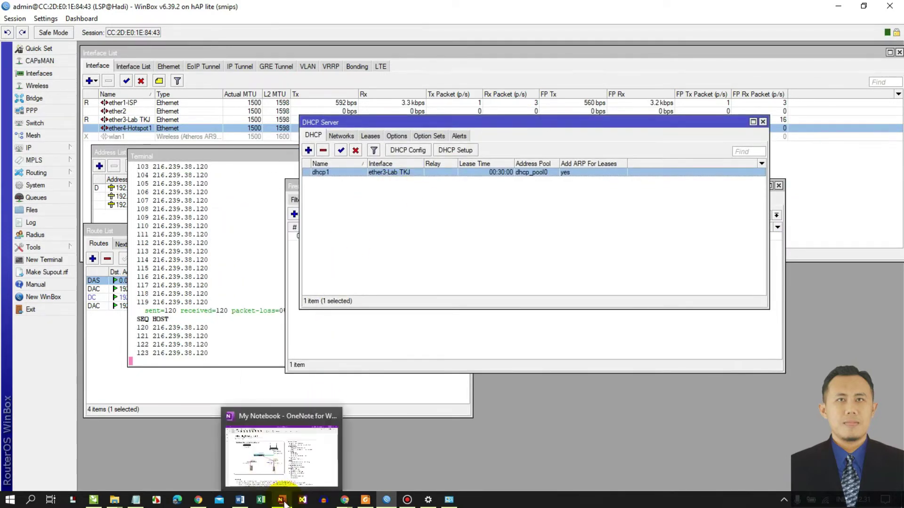
{"action": "left_click", "coordinate": [270, 470]}
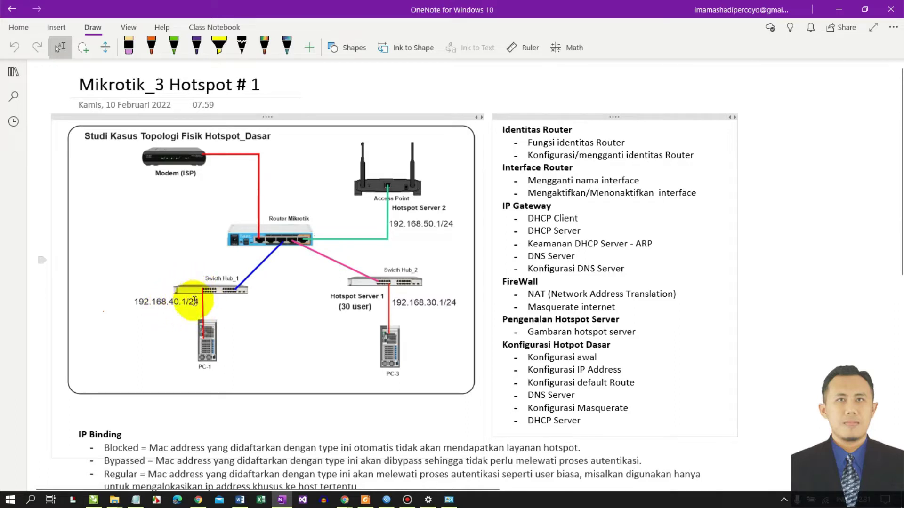
{"action": "left_click", "coordinate": [839, 9]}
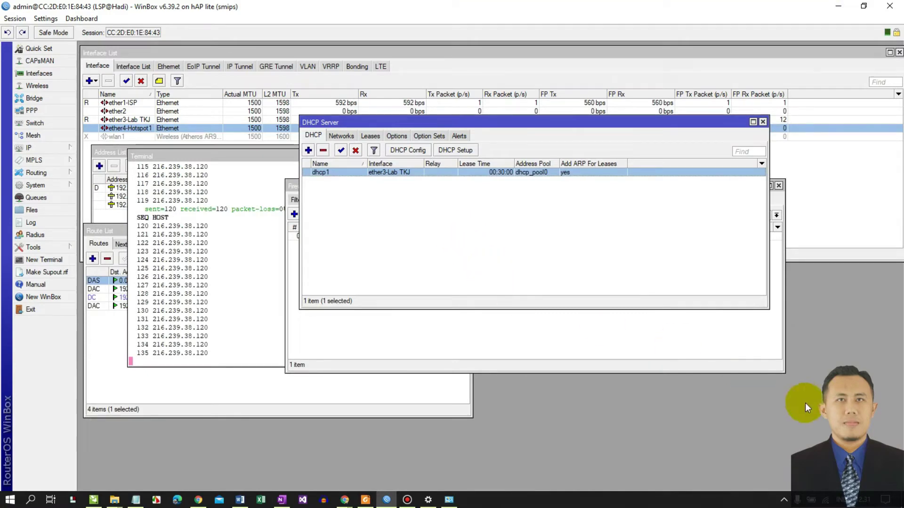
- Set the Ethernet adapter's IPv4 to obtain both IP and DNS addresses automatically
{"action": "mouse_move", "coordinate": [428, 499]}
{"action": "left_click", "coordinate": [430, 473]}
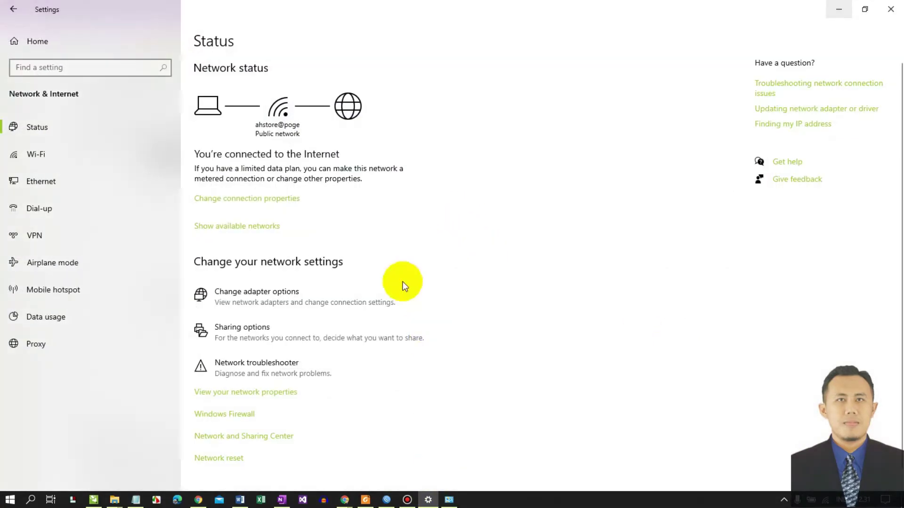
{"action": "left_click", "coordinate": [252, 309]}
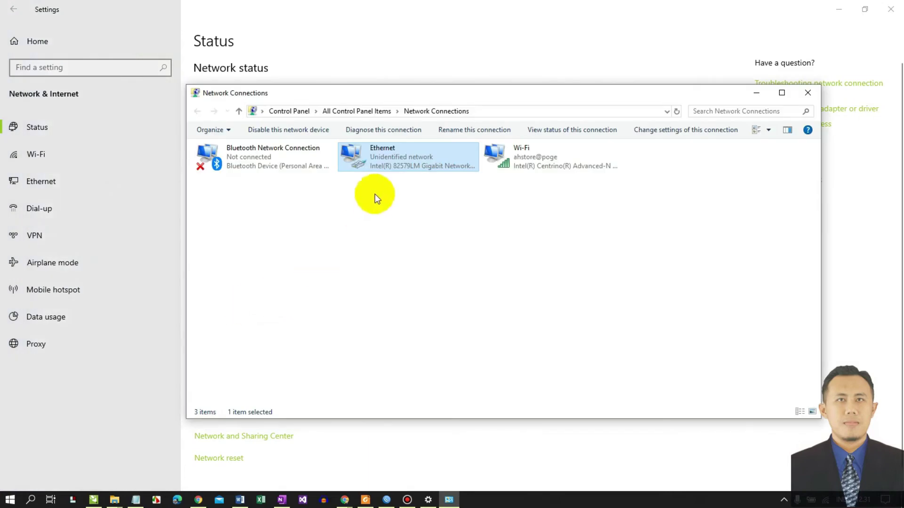
{"action": "right_click", "coordinate": [371, 159]}
{"action": "left_click", "coordinate": [323, 270]}
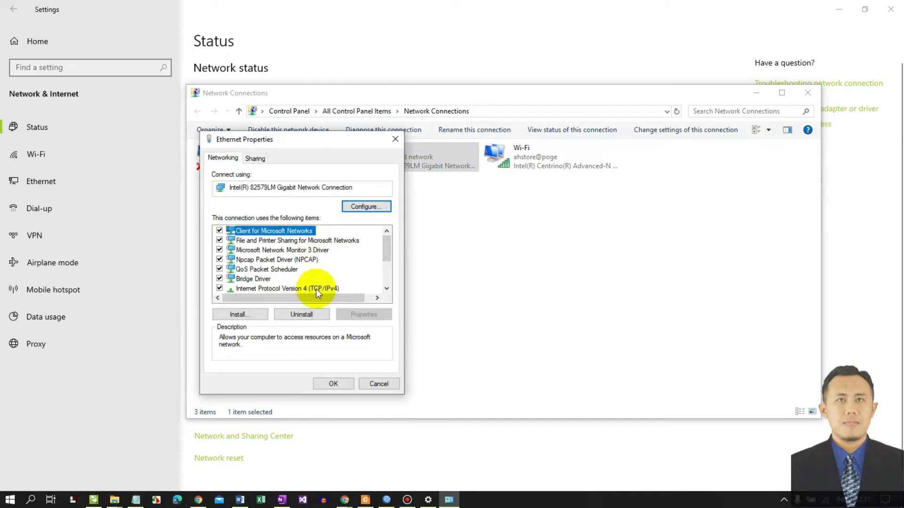
{"action": "left_click", "coordinate": [323, 288]}
{"action": "left_click", "coordinate": [371, 315]}
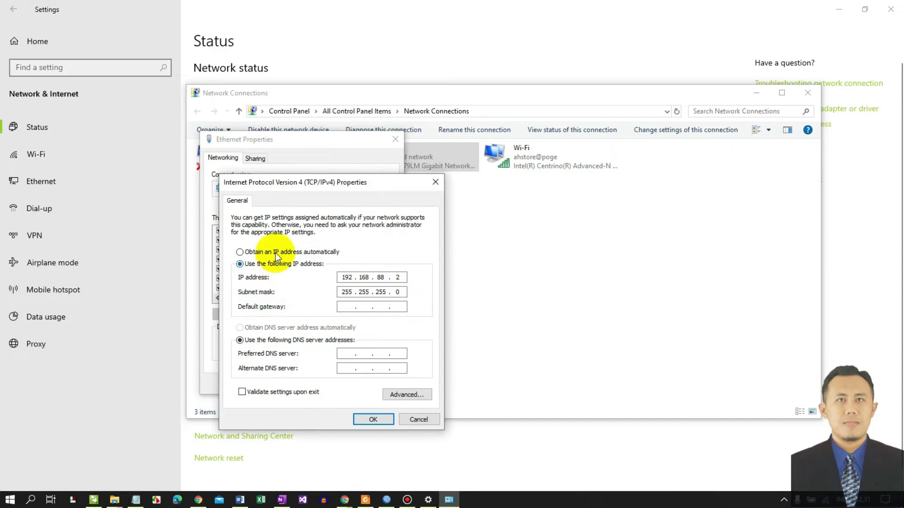
{"action": "left_click", "coordinate": [261, 252]}
{"action": "left_click", "coordinate": [243, 328]}
{"action": "left_click", "coordinate": [373, 418]}
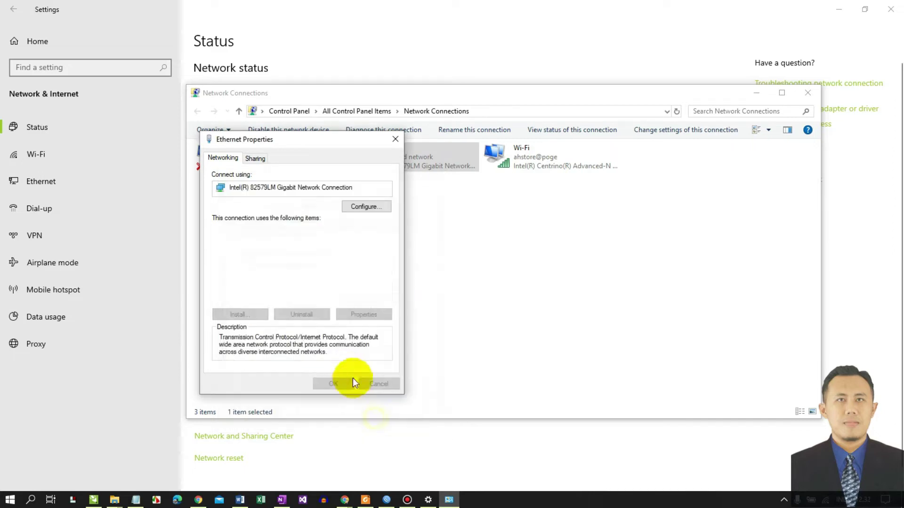
{"action": "left_click", "coordinate": [341, 381]}
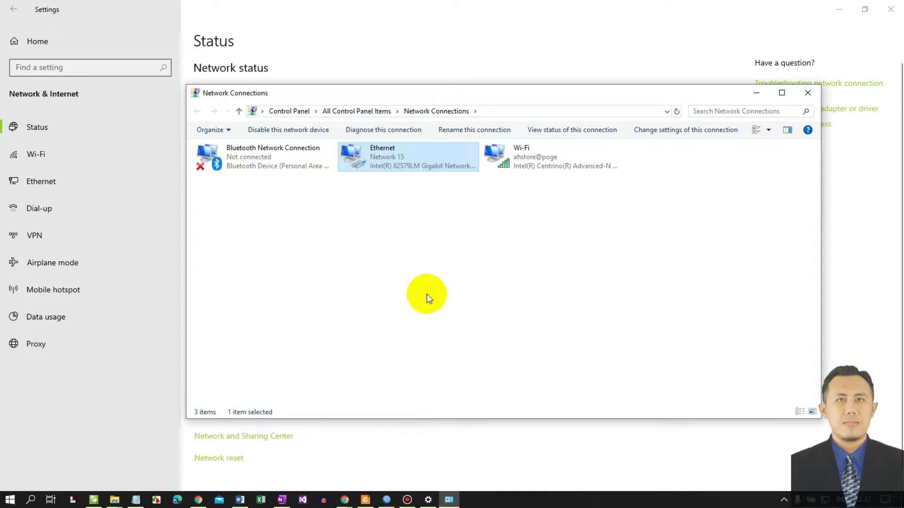
- Show Ethernet connection details: leased address 192.168.40.254, gateway 192.168.40.1
{"action": "right_click", "coordinate": [369, 161]}
{"action": "left_click", "coordinate": [315, 180]}
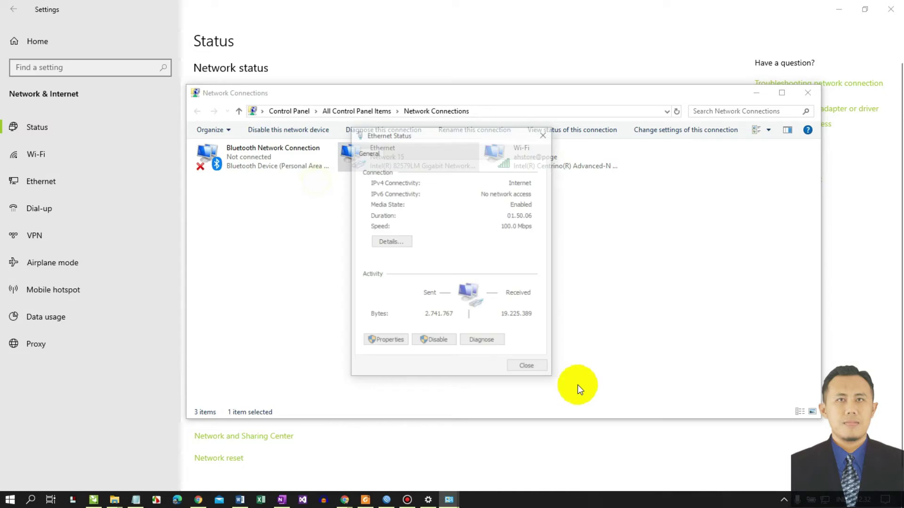
{"action": "left_click", "coordinate": [391, 242]}
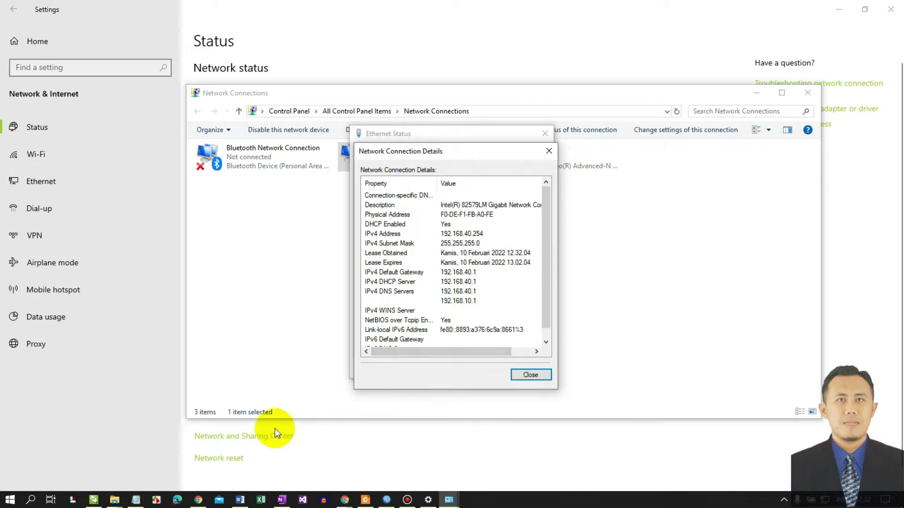
- Launch Command Prompt via the Run box and position its window
{"action": "key", "text": "super+r"}
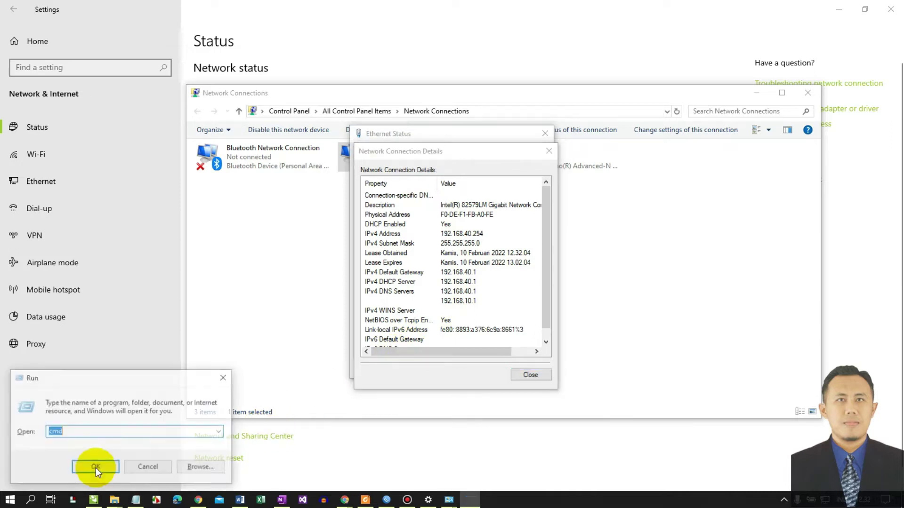
{"action": "left_click", "coordinate": [71, 431]}
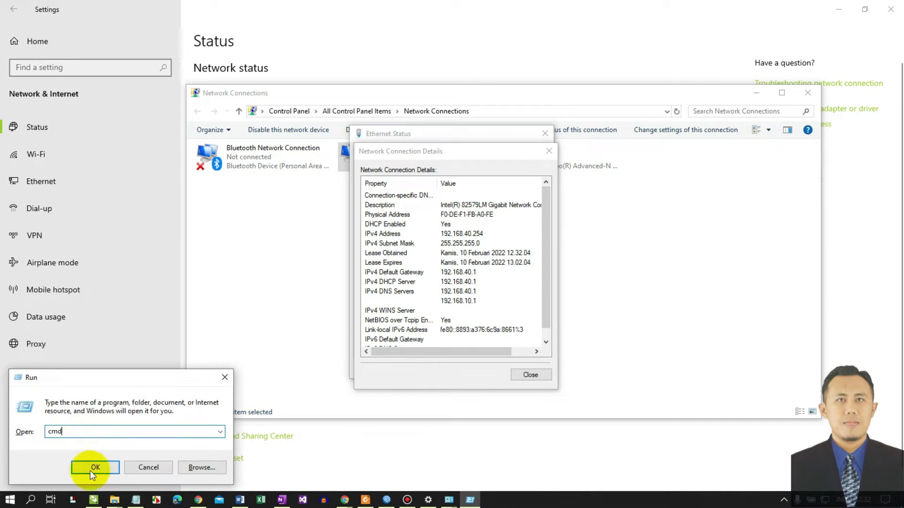
{"action": "left_click", "coordinate": [90, 468]}
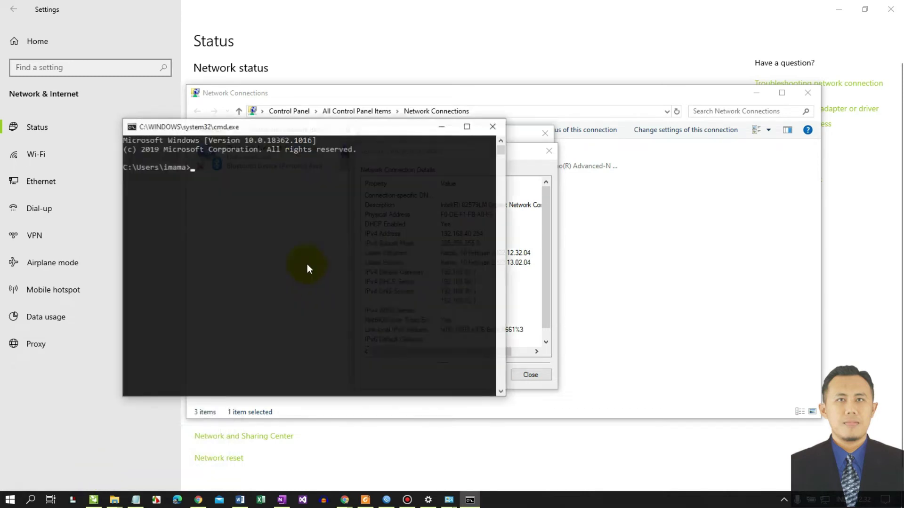
{"action": "left_click_drag", "start_coordinate": [267, 131], "coordinate": [590, 134]}
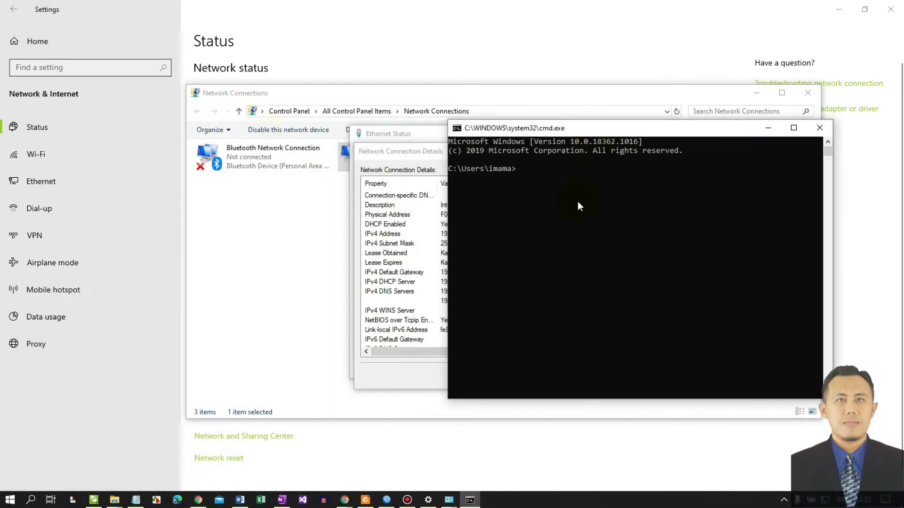
{"action": "mouse_move", "coordinate": [281, 499]}
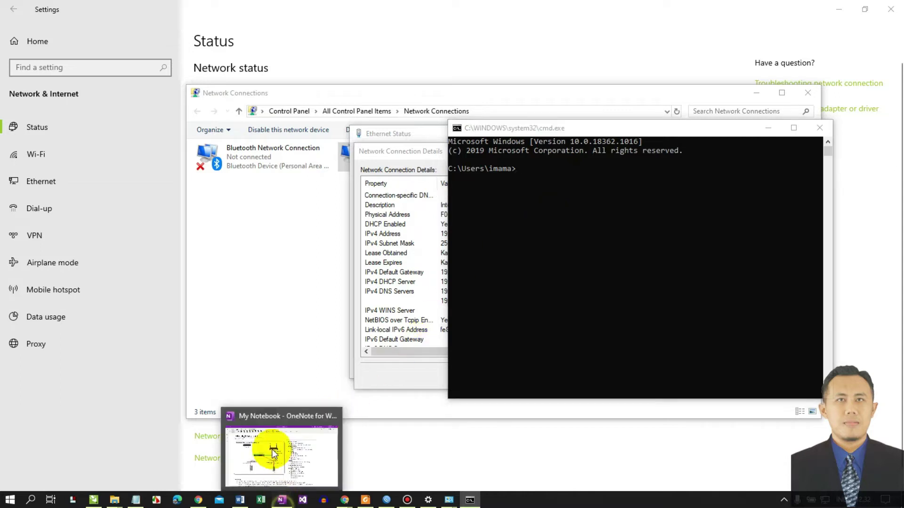
{"action": "left_click", "coordinate": [274, 453]}
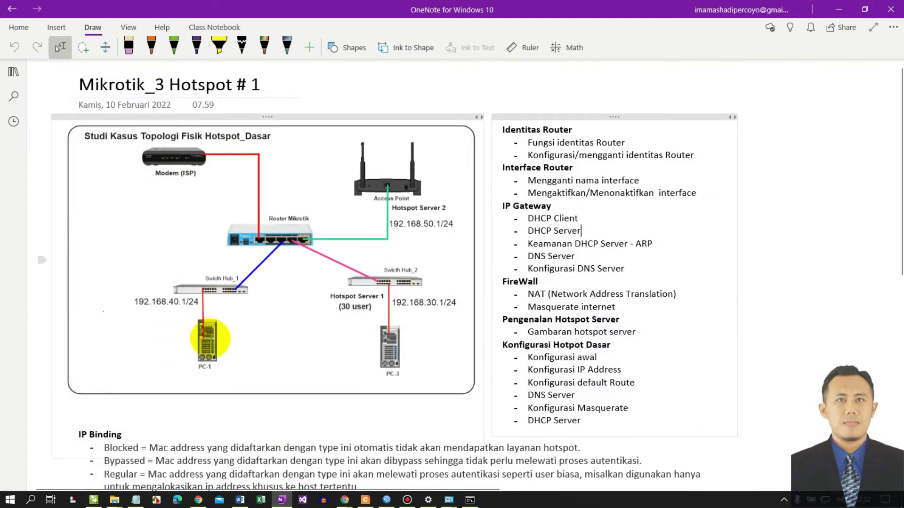
{"action": "left_click", "coordinate": [838, 9]}
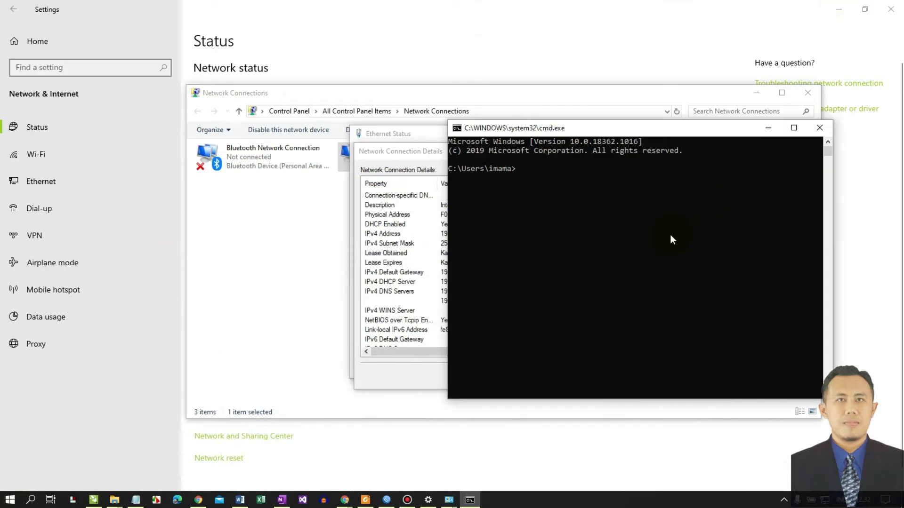
- Ping google.com from the client PC with 0% loss, then return to OneNote
{"action": "type", "text": "ping google.com"}
{"action": "key", "text": "Return"}
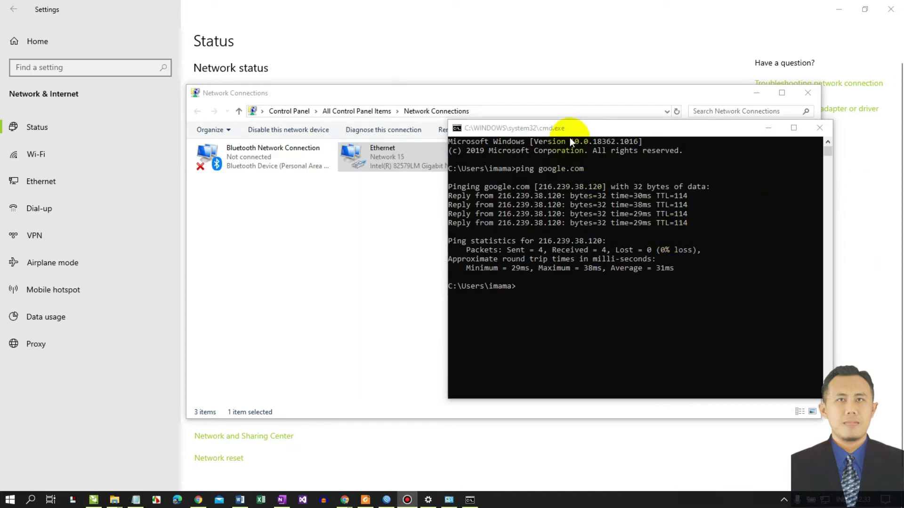
{"action": "left_click_drag", "start_coordinate": [573, 129], "coordinate": [460, 137]}
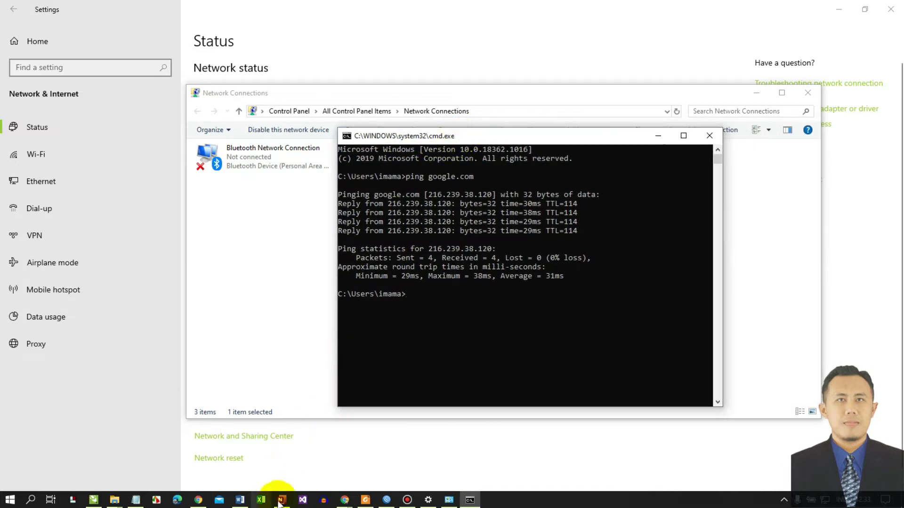
{"action": "left_click", "coordinate": [270, 473]}
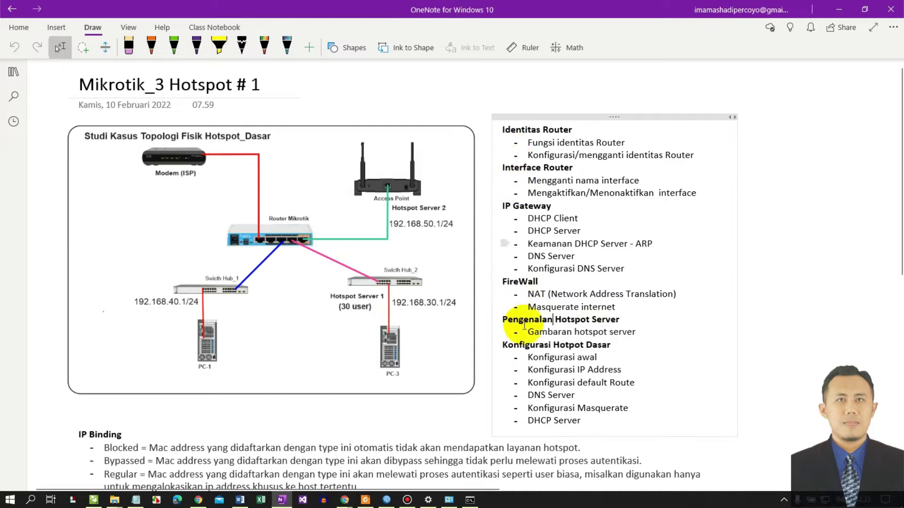
{"action": "left_click_drag", "start_coordinate": [610, 306], "coordinate": [501, 281]}
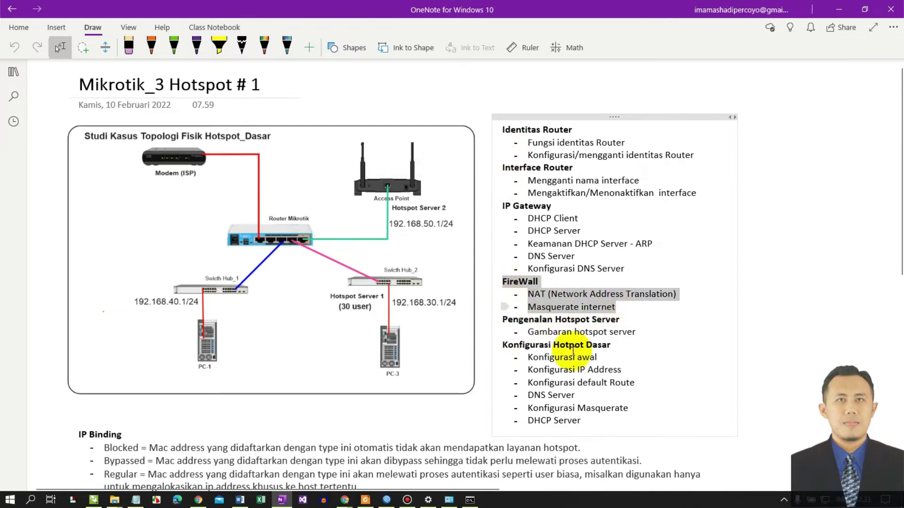
{"action": "left_click", "coordinate": [539, 320]}
{"action": "scroll", "coordinate": [518, 282], "scroll_direction": "down", "scroll_amount": 3}
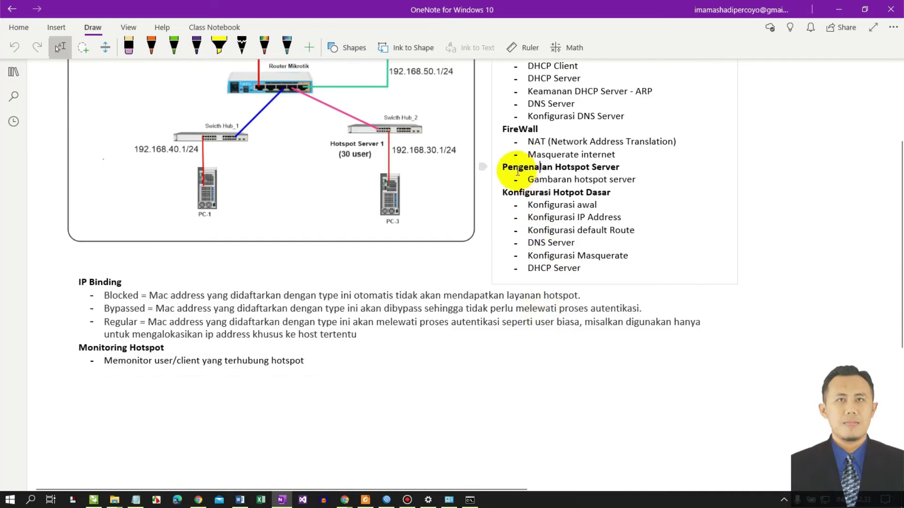
{"action": "left_click_drag", "start_coordinate": [624, 168], "coordinate": [485, 165]}
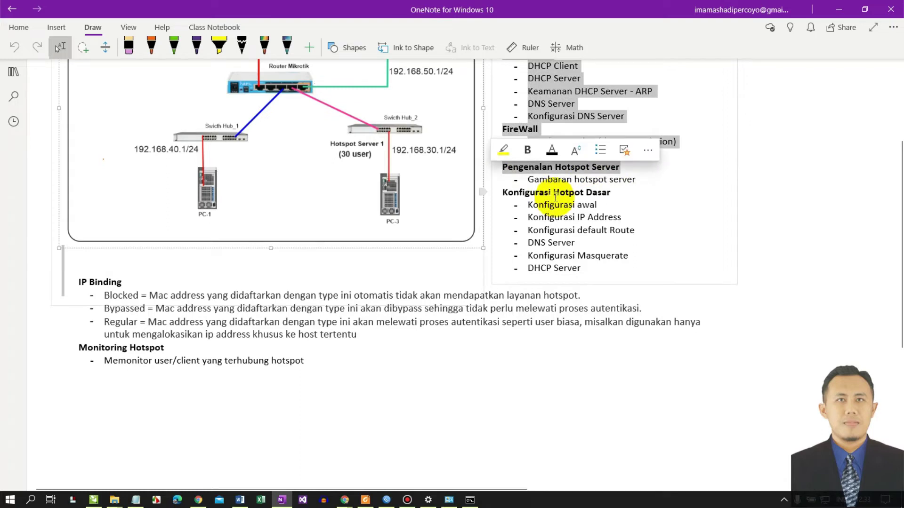
{"action": "left_click", "coordinate": [554, 194]}
{"action": "scroll", "coordinate": [558, 207], "scroll_direction": "up", "scroll_amount": 3}
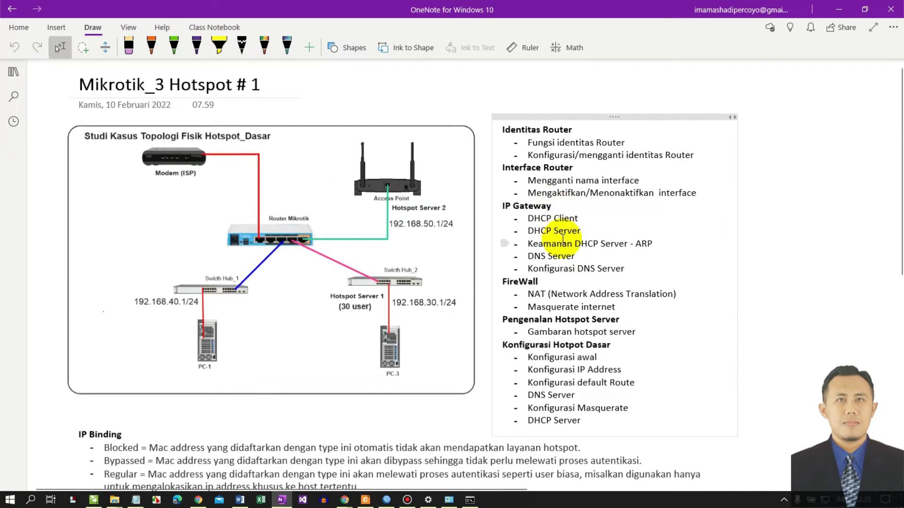
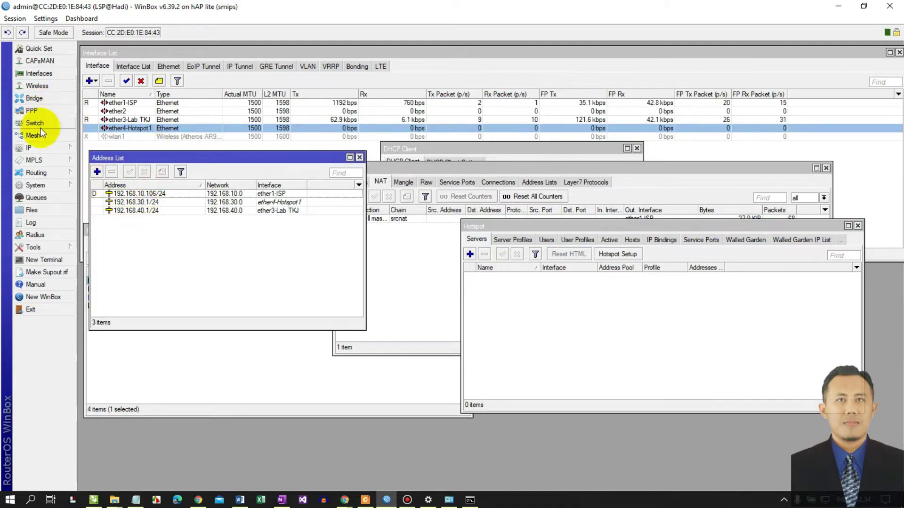
- Reopen the IP address list over the route list and select the 192.168.30.1/24 address
{"action": "left_click", "coordinate": [360, 158]}
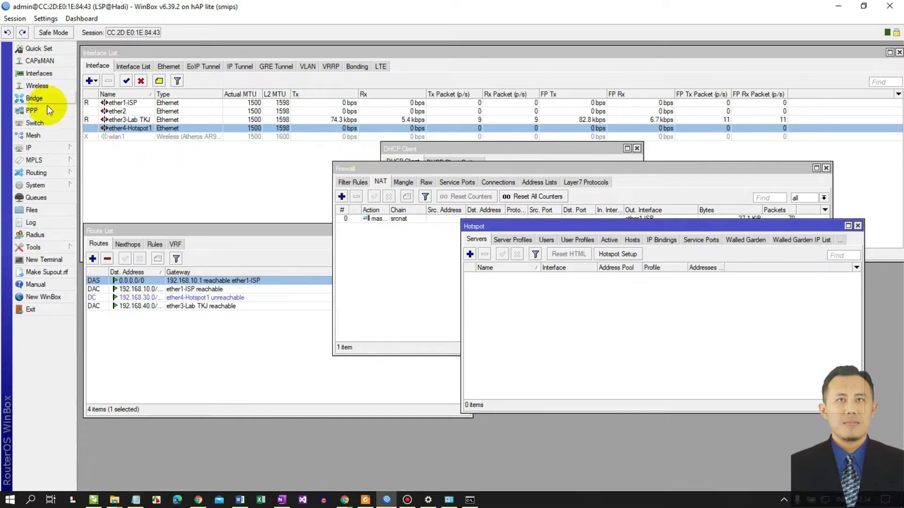
{"action": "left_click", "coordinate": [45, 150]}
{"action": "left_click", "coordinate": [104, 172]}
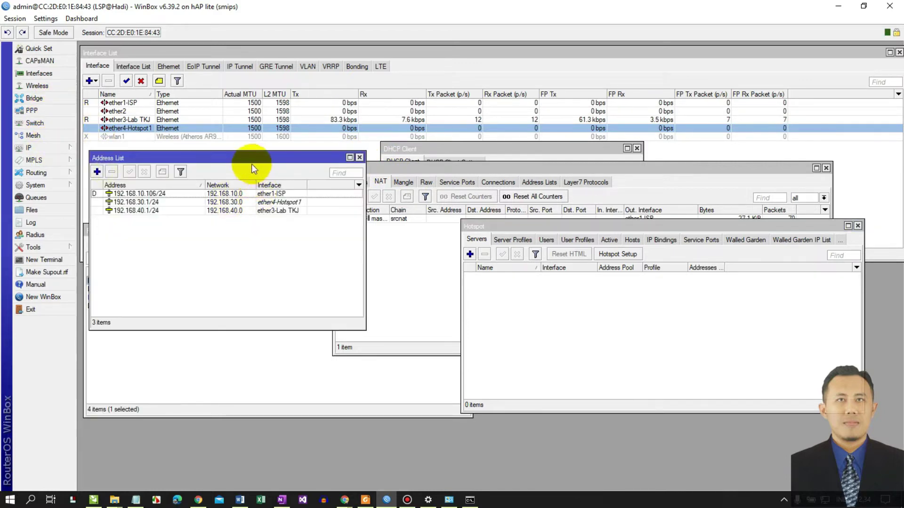
{"action": "left_click_drag", "start_coordinate": [251, 155], "coordinate": [329, 216]}
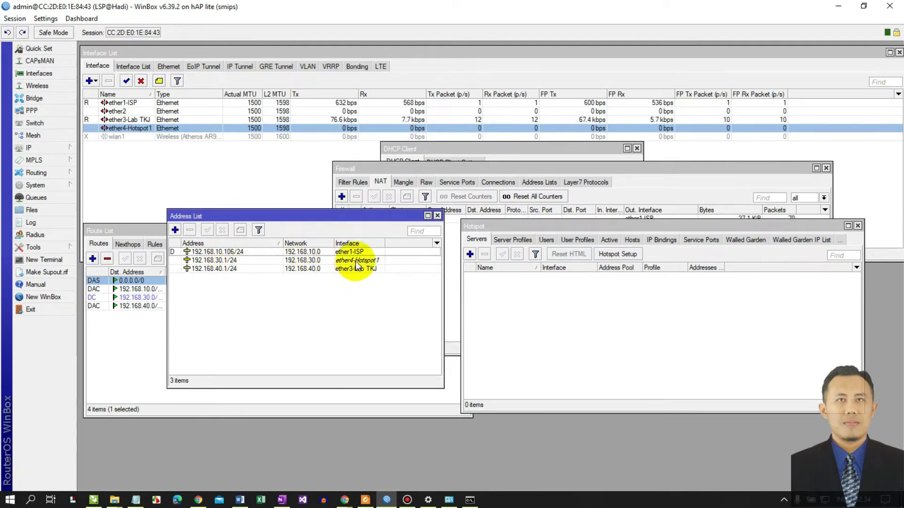
{"action": "left_click", "coordinate": [210, 261]}
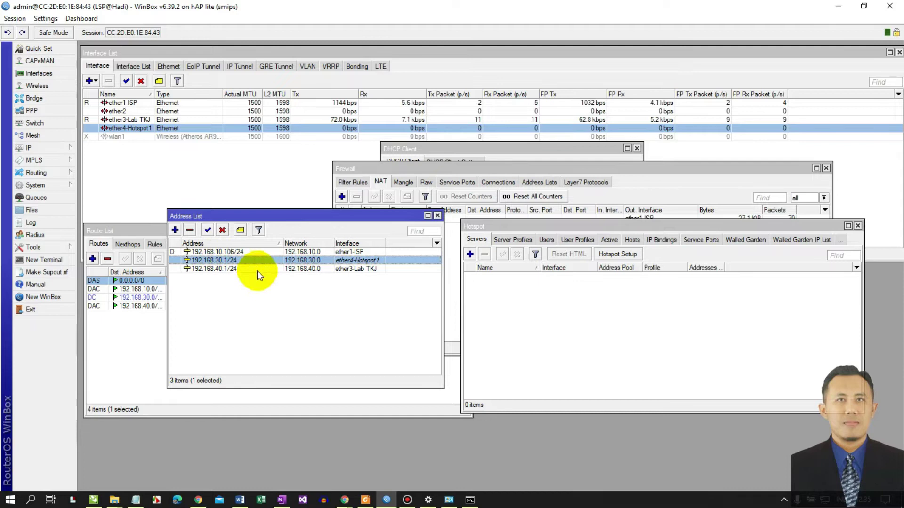
{"action": "left_click_drag", "start_coordinate": [566, 226], "coordinate": [556, 215]}
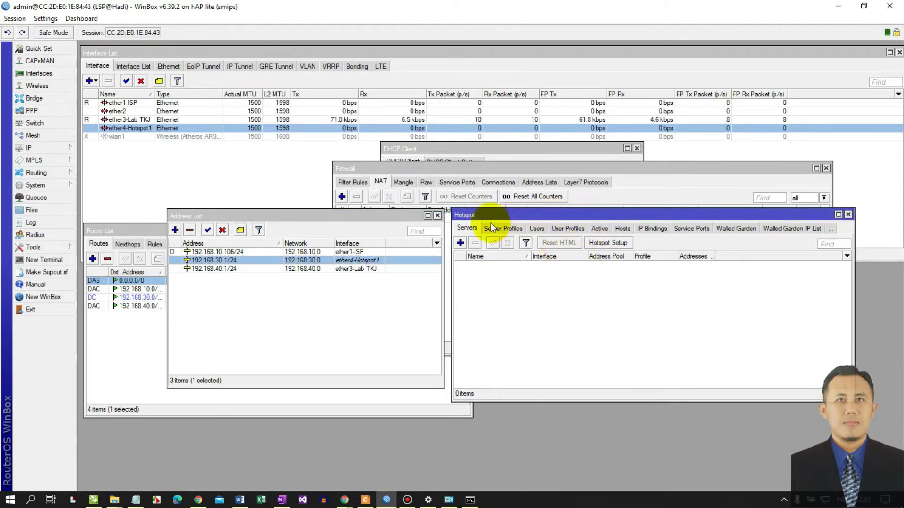
{"action": "left_click", "coordinate": [29, 147]}
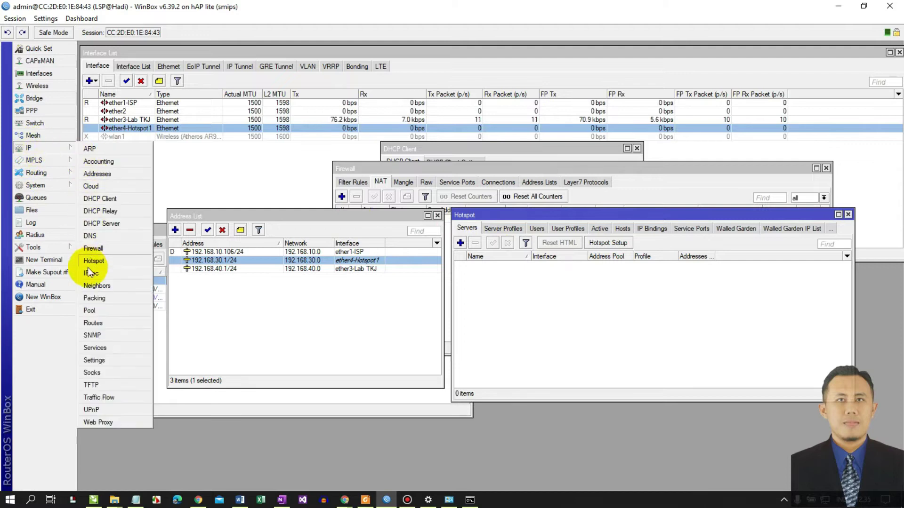
{"action": "left_click", "coordinate": [103, 262]}
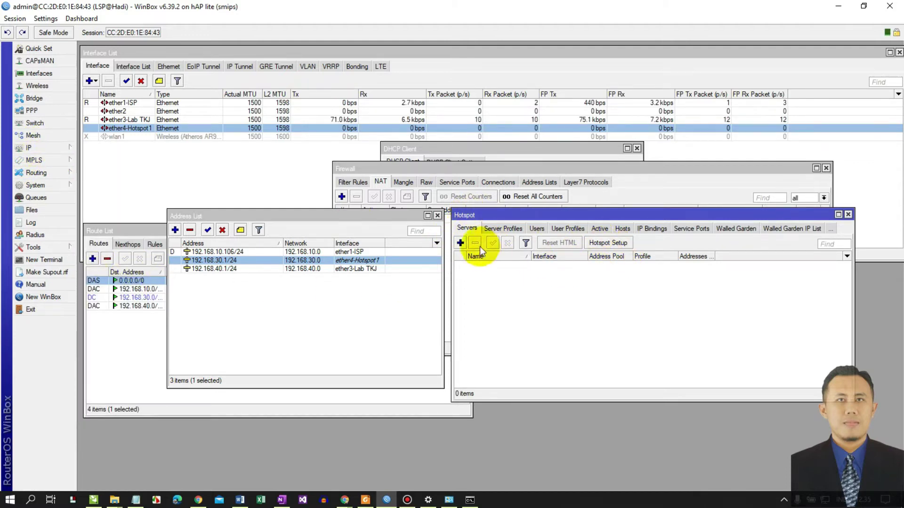
- Start Hotspot Setup on ether4-Hotspot1 with Masquerade Network turned off
{"action": "left_click", "coordinate": [606, 243]}
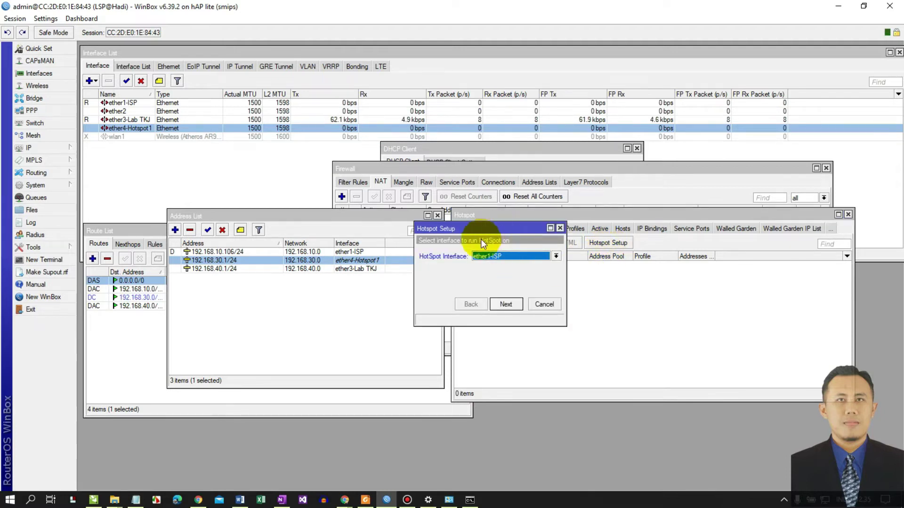
{"action": "left_click", "coordinate": [493, 255]}
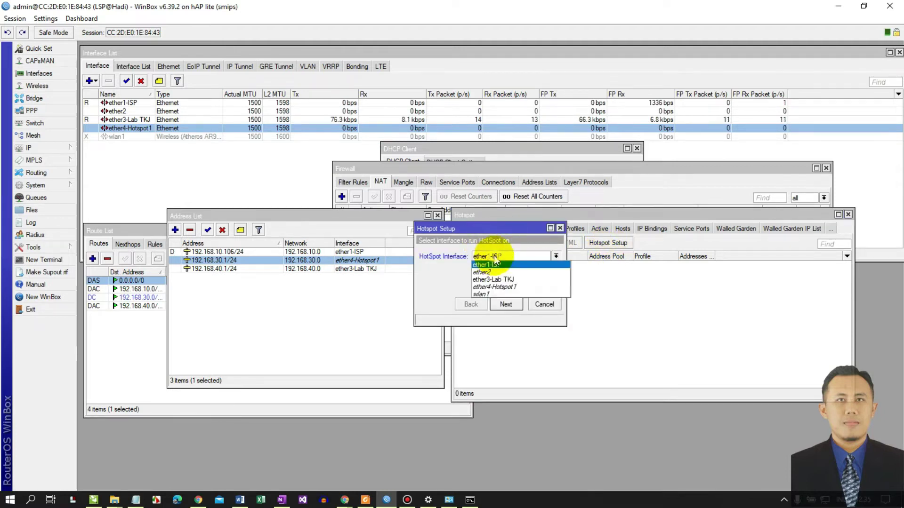
{"action": "left_click", "coordinate": [493, 287]}
{"action": "left_click", "coordinate": [505, 305]}
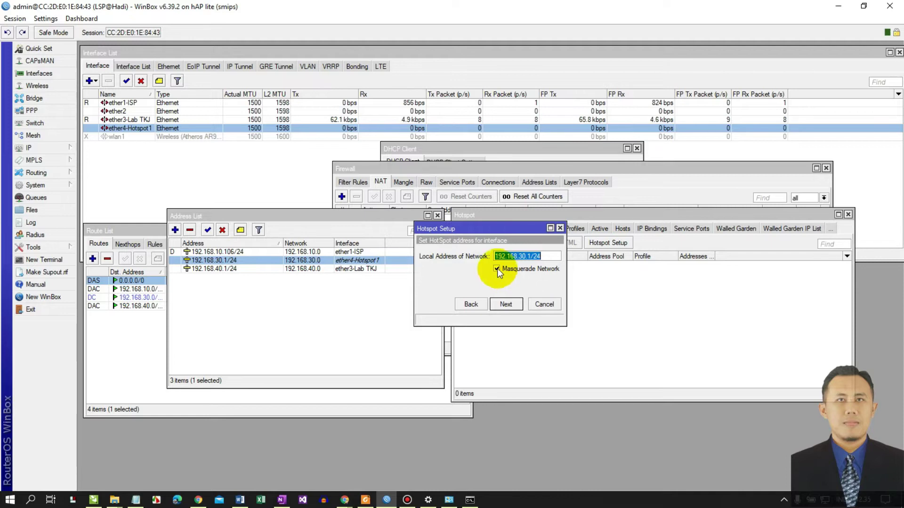
{"action": "left_click", "coordinate": [498, 268]}
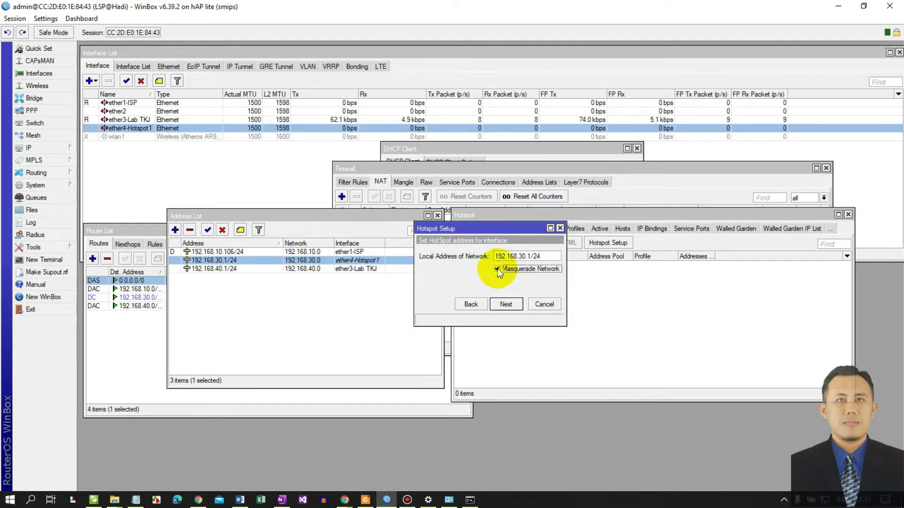
{"action": "left_click", "coordinate": [504, 305]}
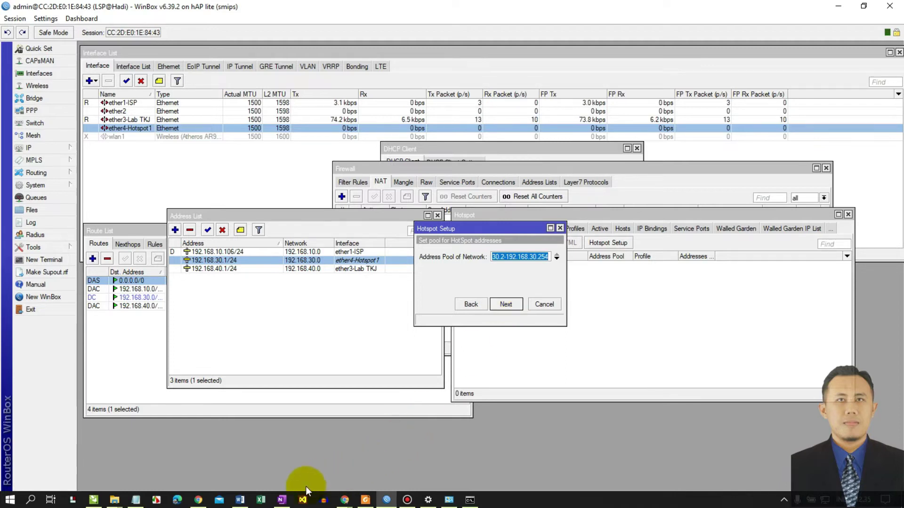
- After checking the topology notes, narrow the address pool to end at 192.168.30.31
{"action": "left_click", "coordinate": [281, 473]}
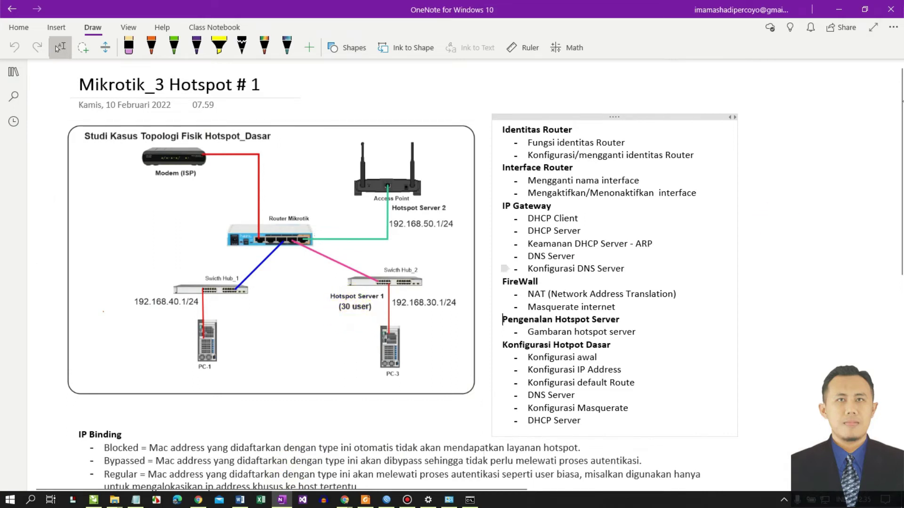
{"action": "left_click", "coordinate": [838, 9]}
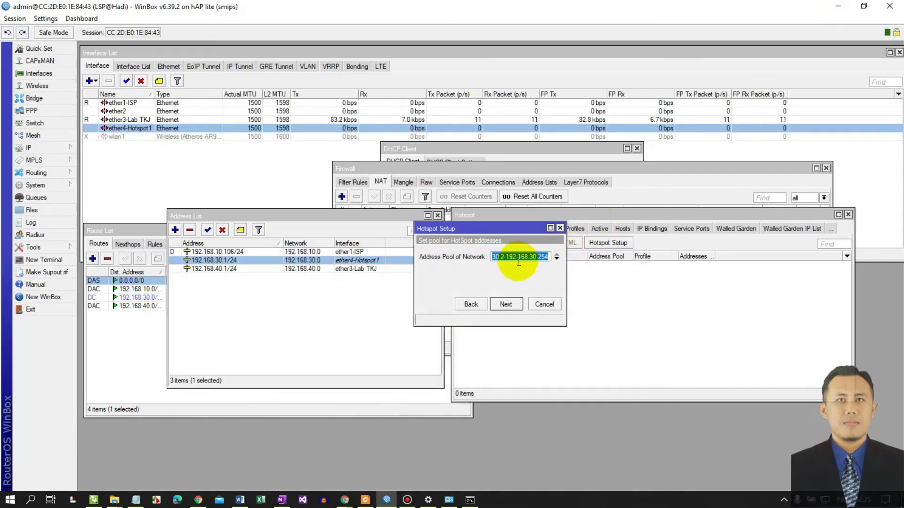
{"action": "left_click", "coordinate": [538, 256]}
{"action": "double_click", "coordinate": [542, 257]}
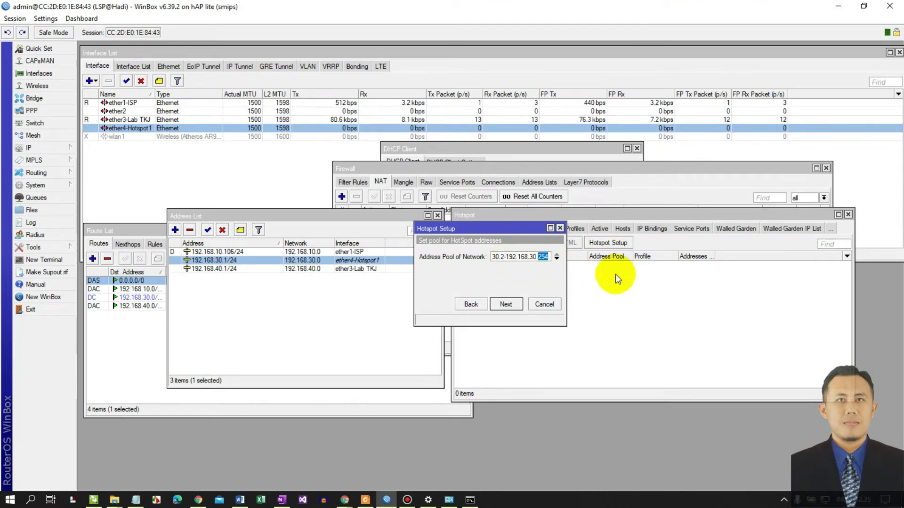
{"action": "type", "text": "31"}
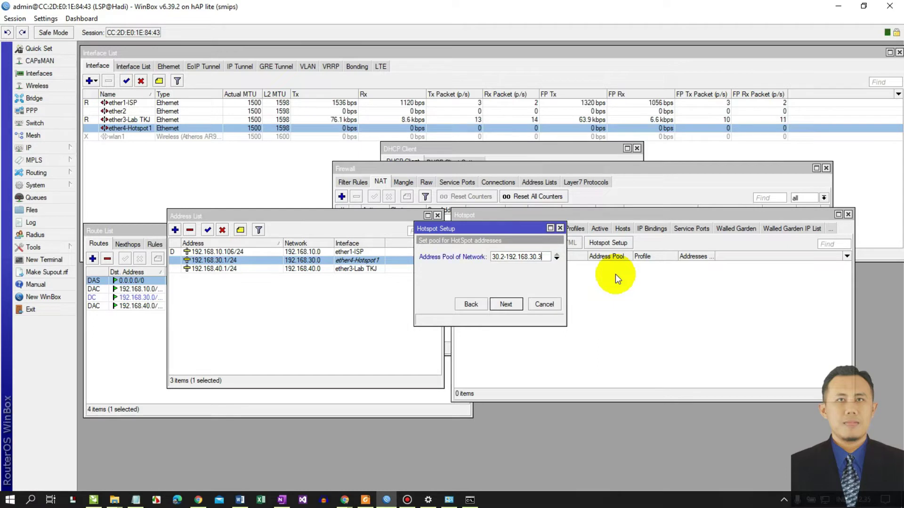
{"action": "left_click", "coordinate": [503, 304]}
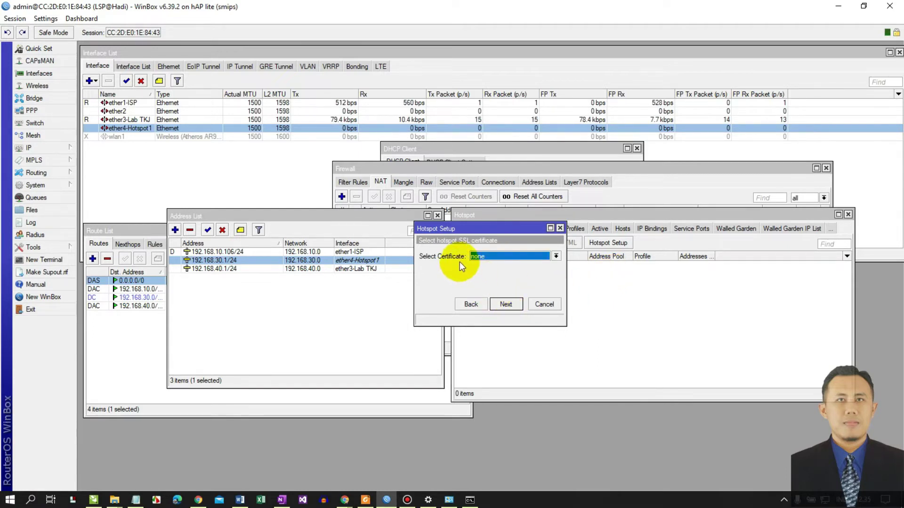
- Skip certificate and SMTP, and add 192.168.10.1 as a third DNS server
{"action": "left_click", "coordinate": [507, 304]}
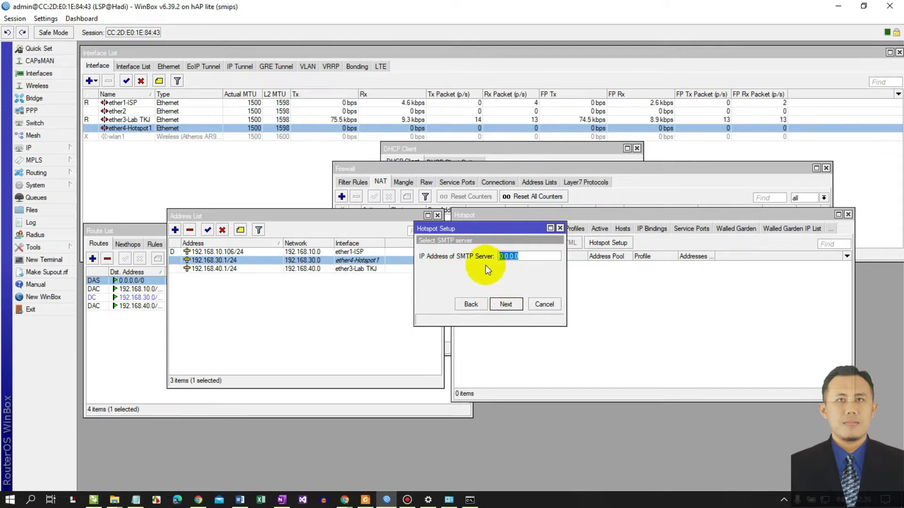
{"action": "left_click", "coordinate": [506, 304]}
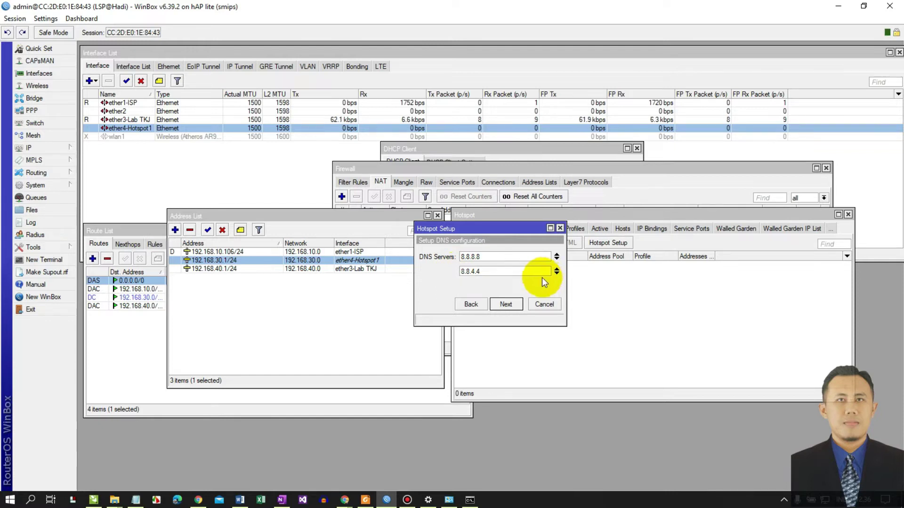
{"action": "left_click", "coordinate": [557, 275]}
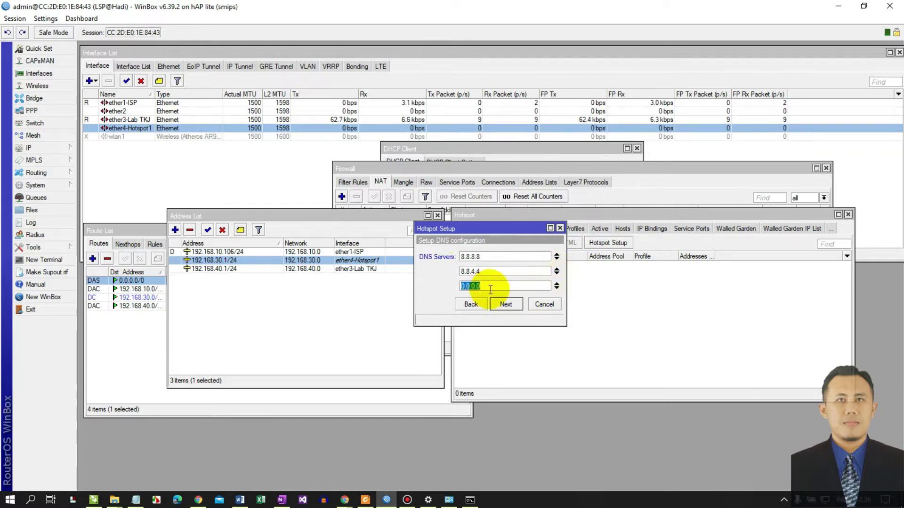
{"action": "type", "text": "192.168.10.1"}
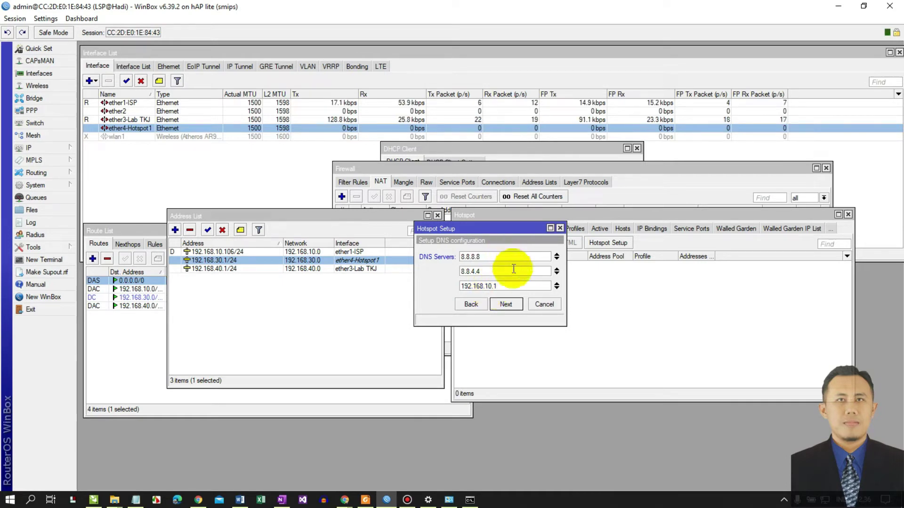
{"action": "left_click", "coordinate": [508, 304]}
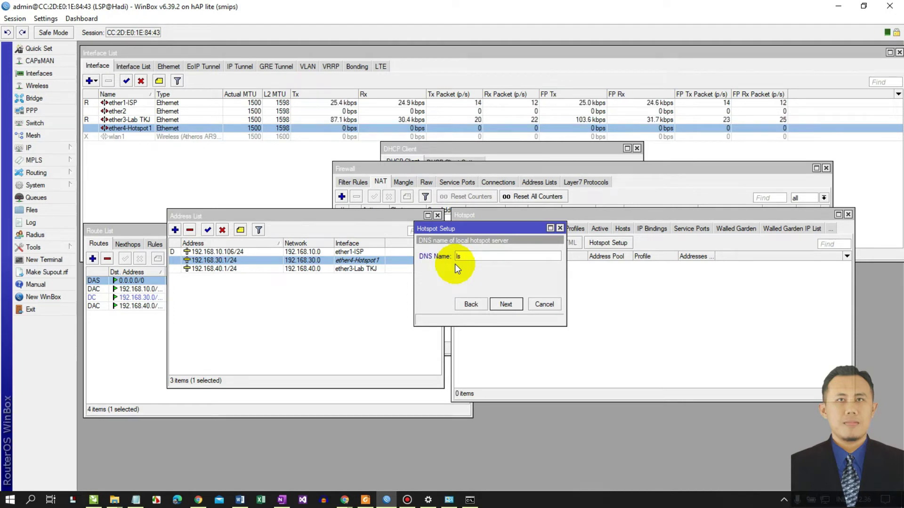
- Set DNS name lspskaga.net and enter the local hotspot user's name and password to finish
{"action": "type", "text": "pskaga"}
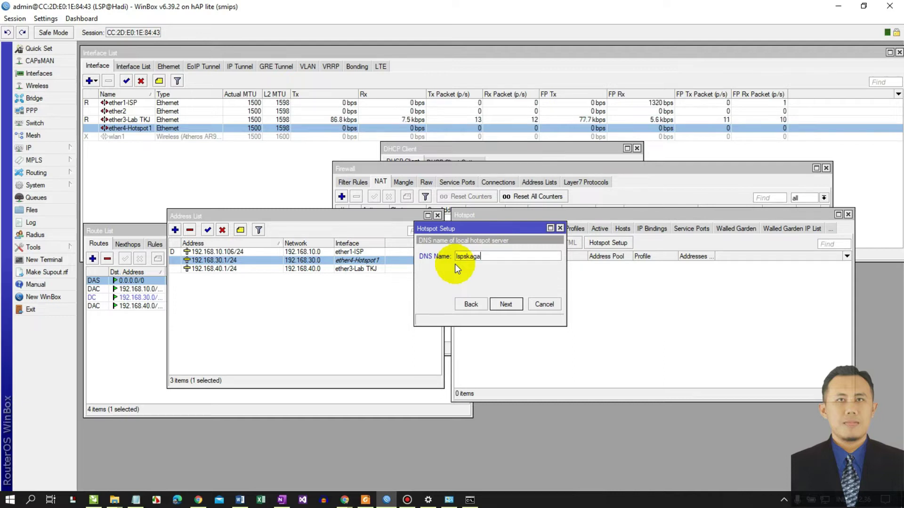
{"action": "type", "text": ".net"}
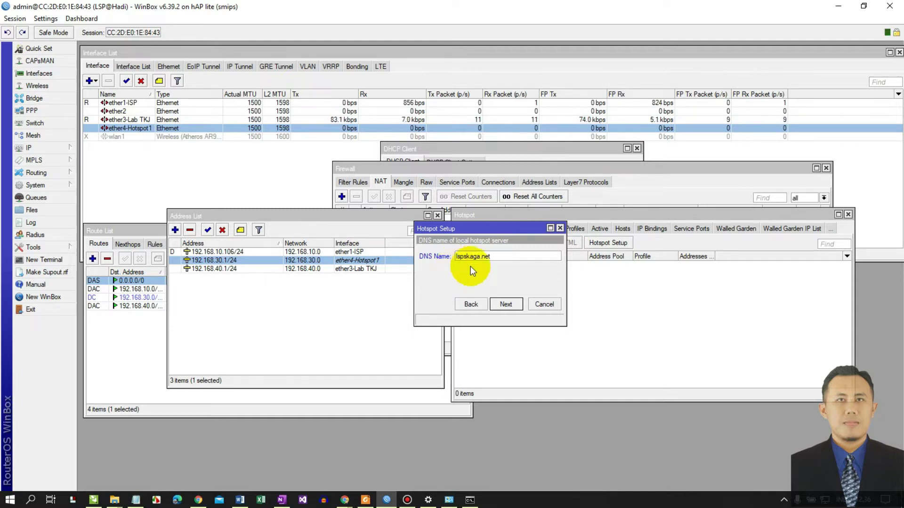
{"action": "left_click", "coordinate": [501, 304]}
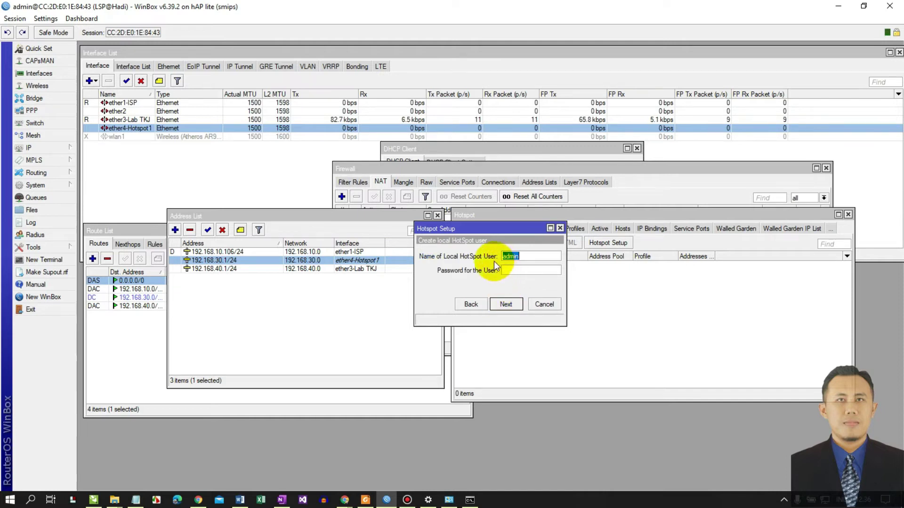
{"action": "left_click", "coordinate": [516, 258]}
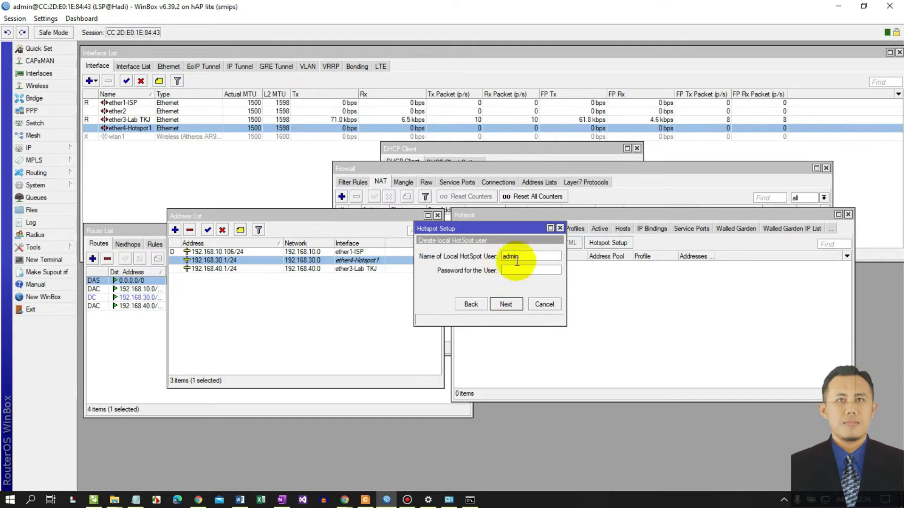
{"action": "left_click", "coordinate": [511, 276]}
{"action": "type", "text": "admin"}
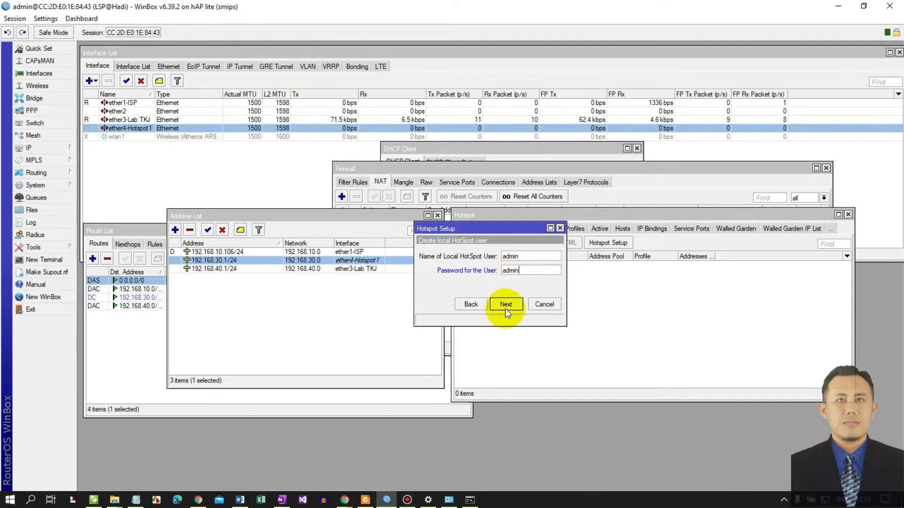
{"action": "left_click", "coordinate": [505, 305]}
- Give hotspot1 an idle timeout of 00:45:00 and 2 addresses per MAC, then save
{"action": "left_click", "coordinate": [499, 265]}
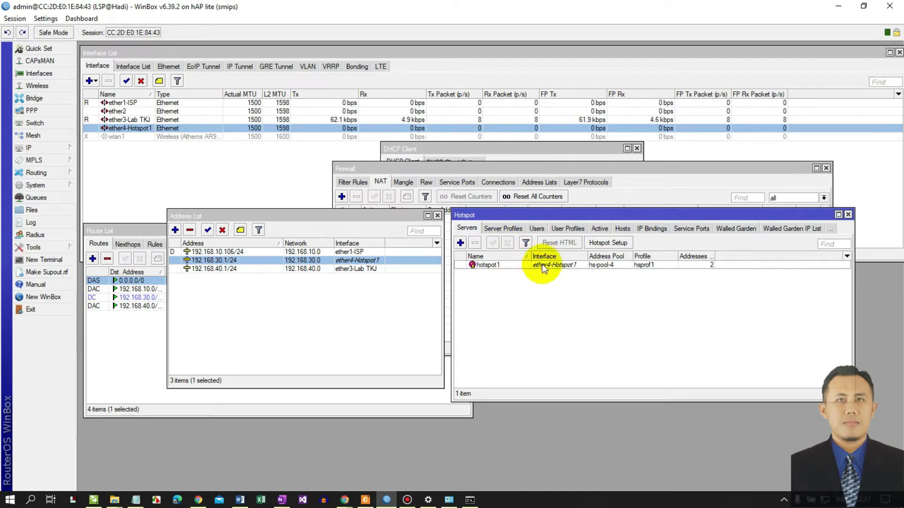
{"action": "left_click", "coordinate": [482, 264]}
{"action": "double_click", "coordinate": [482, 265]}
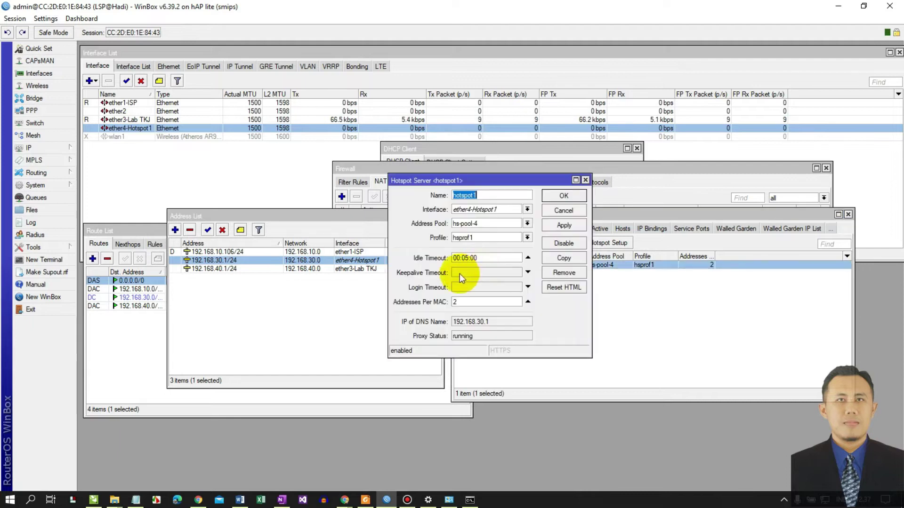
{"action": "left_click_drag", "start_coordinate": [471, 182], "coordinate": [423, 233]}
{"action": "left_click", "coordinate": [440, 245]}
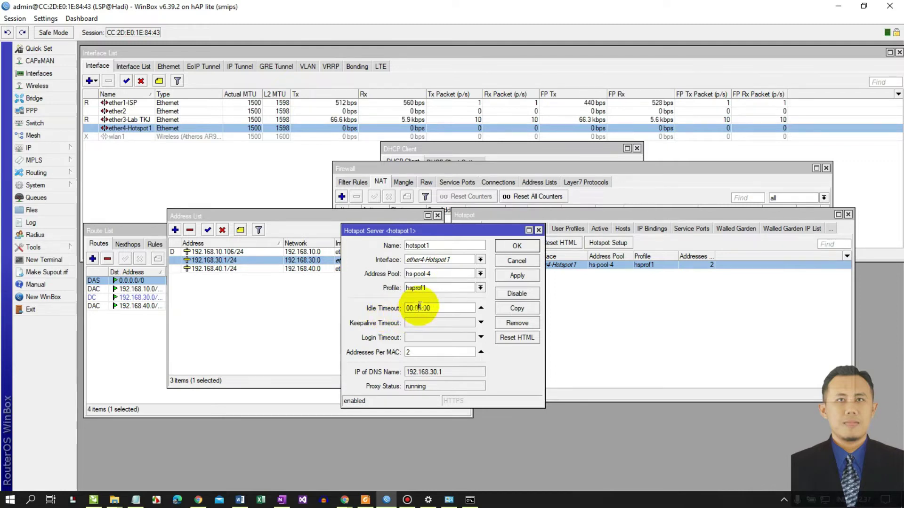
{"action": "type", "text": "4"}
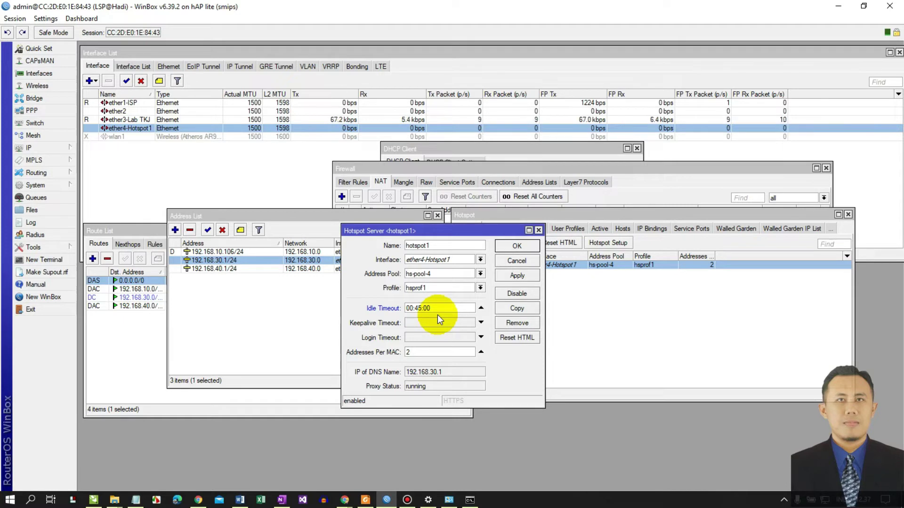
{"action": "left_click", "coordinate": [437, 308]}
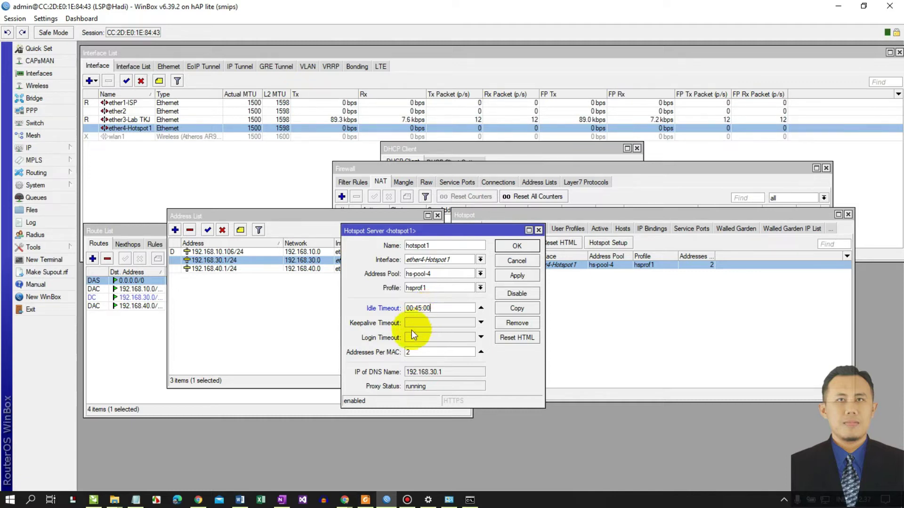
{"action": "left_click", "coordinate": [517, 276]}
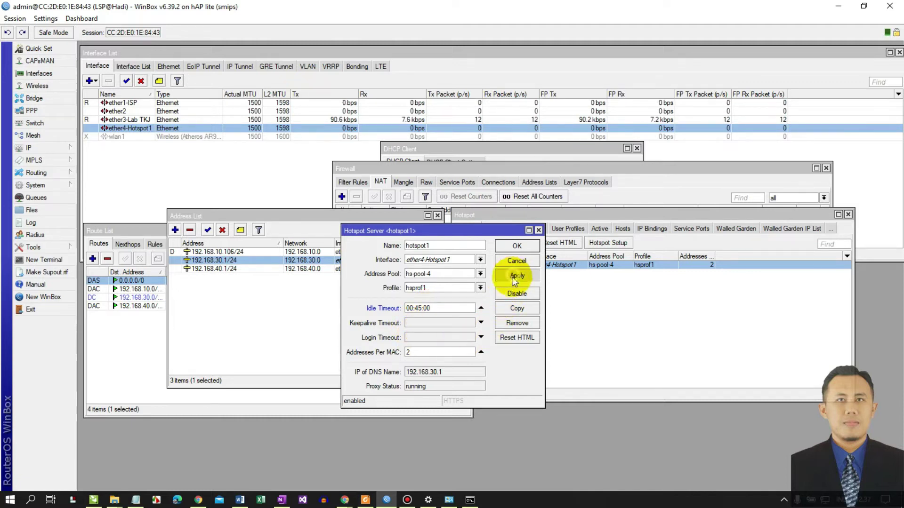
{"action": "left_click", "coordinate": [515, 247]}
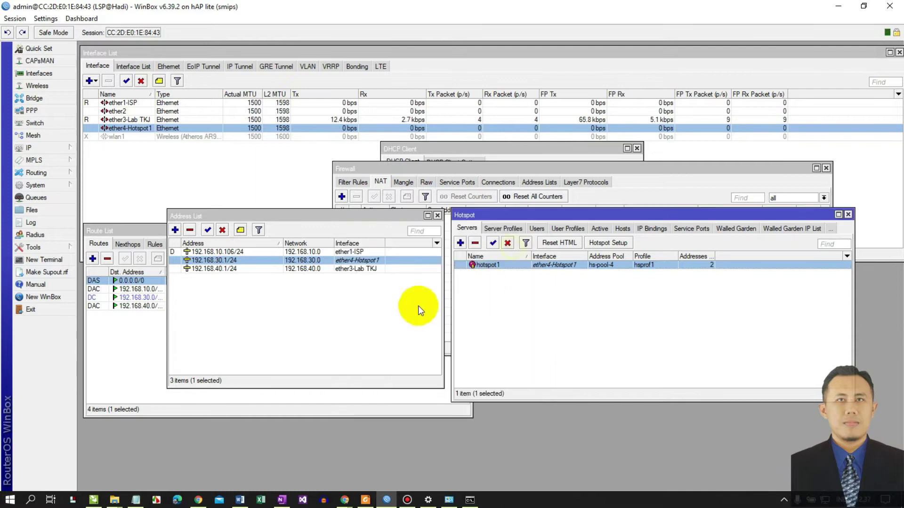
- In profile hsprof1's Login settings, uncheck Cookie and enable HTTPS alongside HTTP CHAP
{"action": "left_click", "coordinate": [508, 230]}
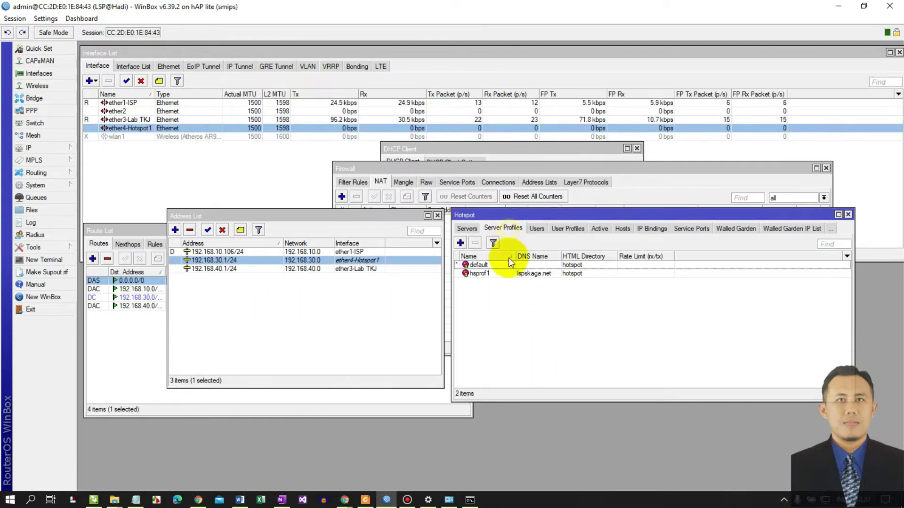
{"action": "double_click", "coordinate": [479, 274]}
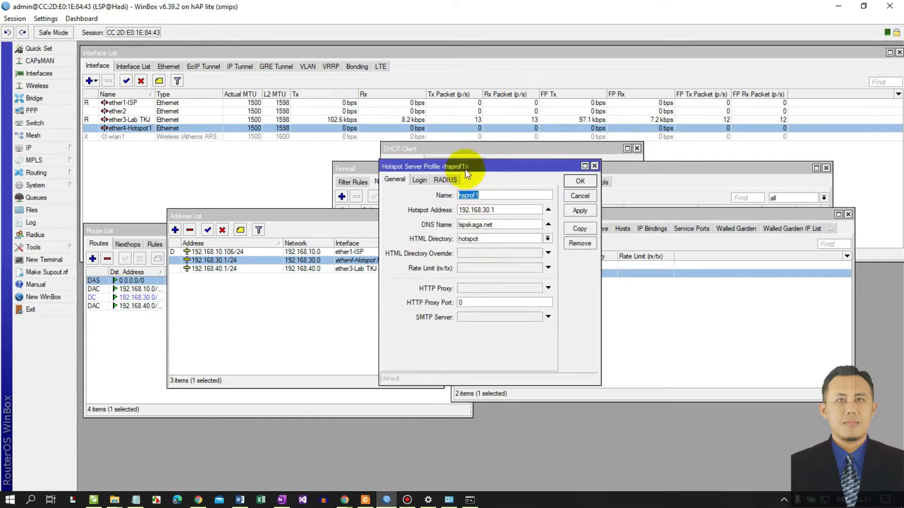
{"action": "left_click_drag", "start_coordinate": [466, 170], "coordinate": [557, 234]}
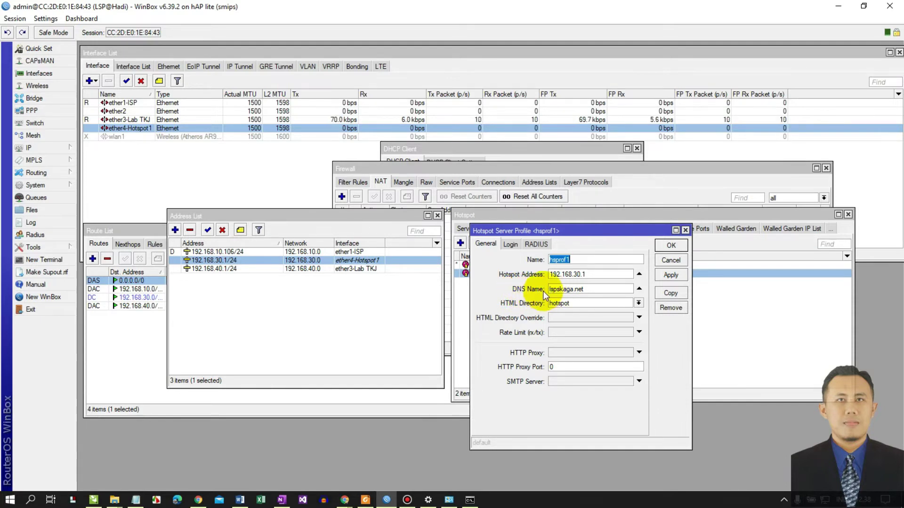
{"action": "left_click", "coordinate": [592, 289]}
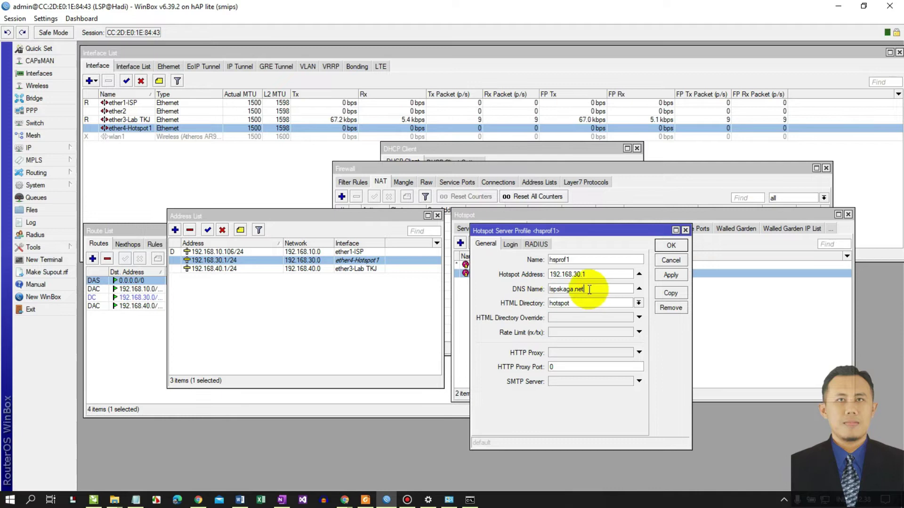
{"action": "left_click", "coordinate": [510, 244]}
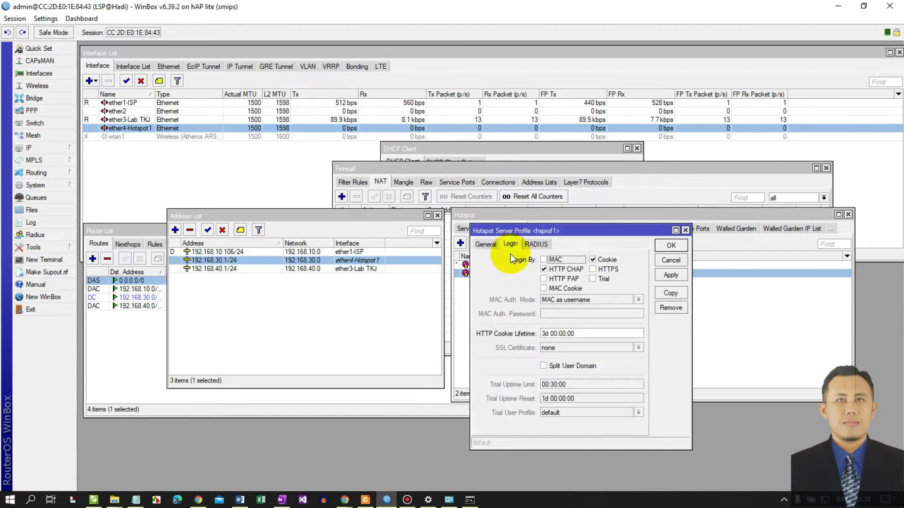
{"action": "left_click", "coordinate": [595, 260]}
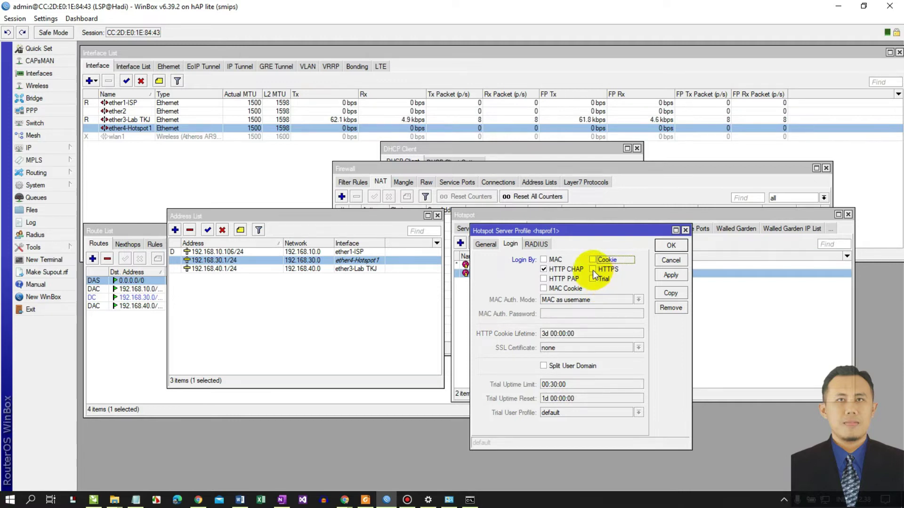
{"action": "left_click", "coordinate": [593, 270]}
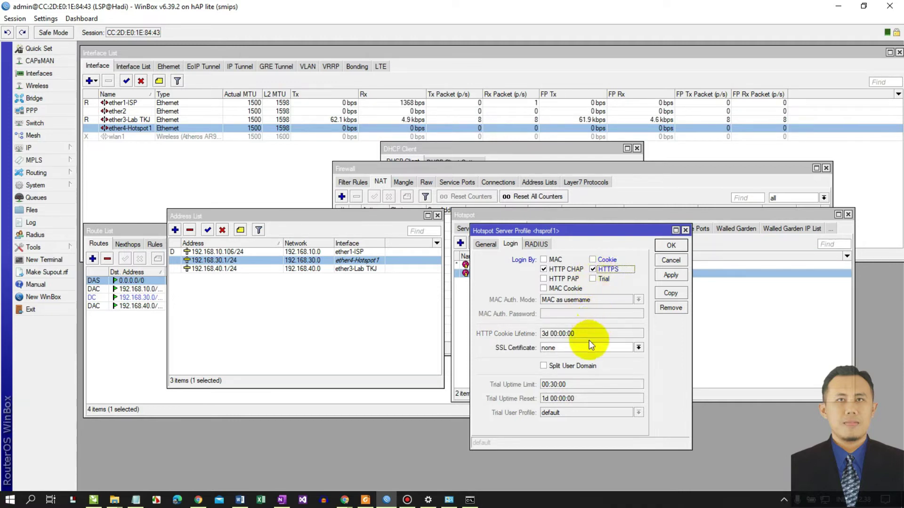
{"action": "left_click", "coordinate": [671, 247]}
{"action": "left_click_drag", "start_coordinate": [609, 214], "coordinate": [567, 152]}
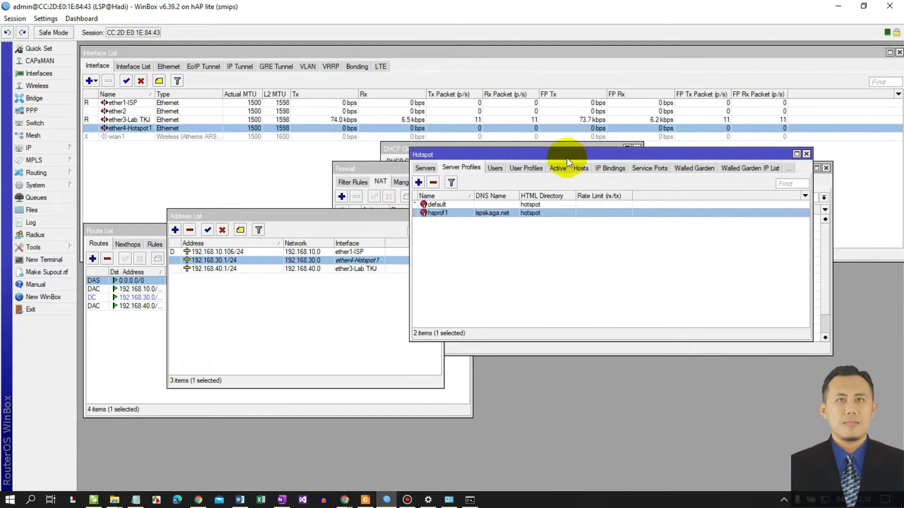
{"action": "mouse_move", "coordinate": [282, 500]}
{"action": "left_click", "coordinate": [276, 465]}
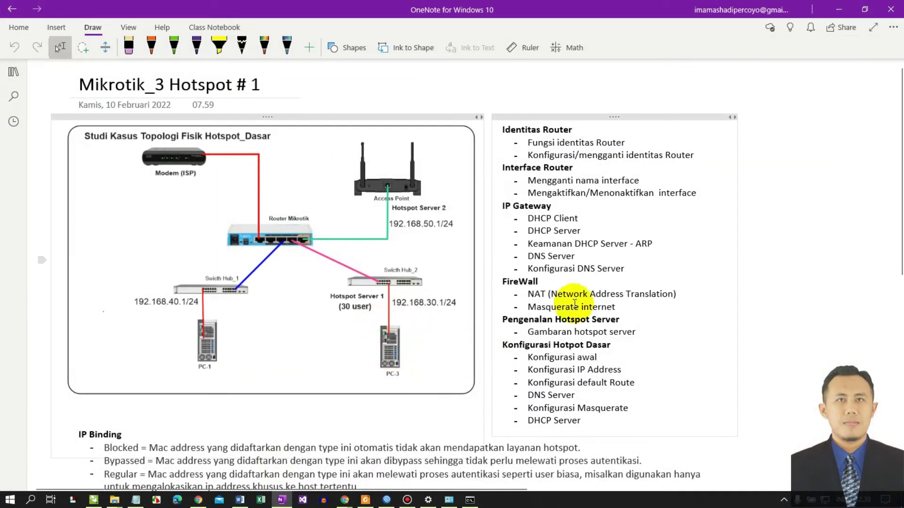
- Enable Add ARP For Leases on DHCP server dhcp2 for ether4-Hotspot1
{"action": "left_click", "coordinate": [838, 9]}
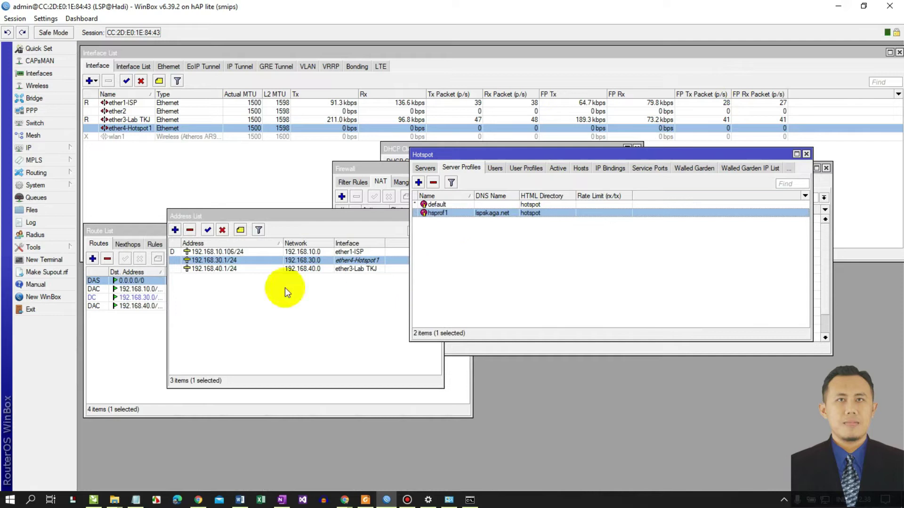
{"action": "left_click", "coordinate": [61, 150]}
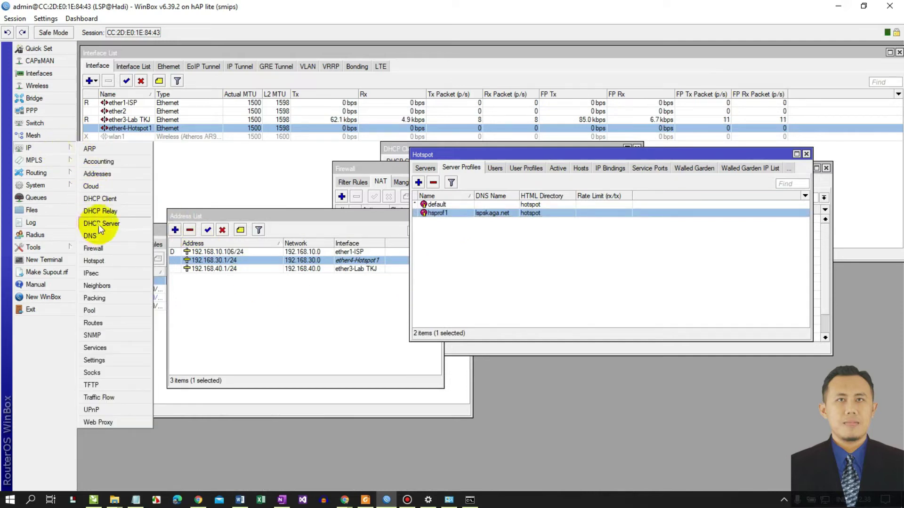
{"action": "left_click", "coordinate": [98, 224]}
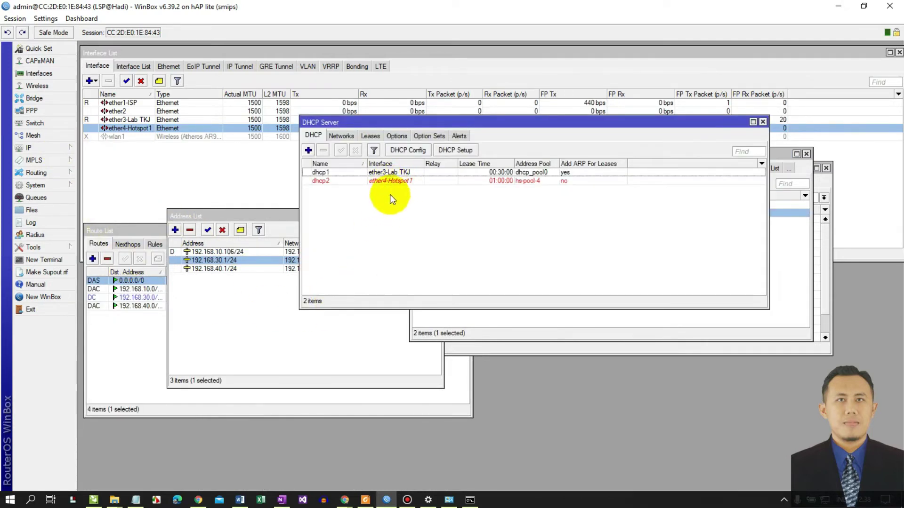
{"action": "left_click_drag", "start_coordinate": [455, 123], "coordinate": [477, 268]}
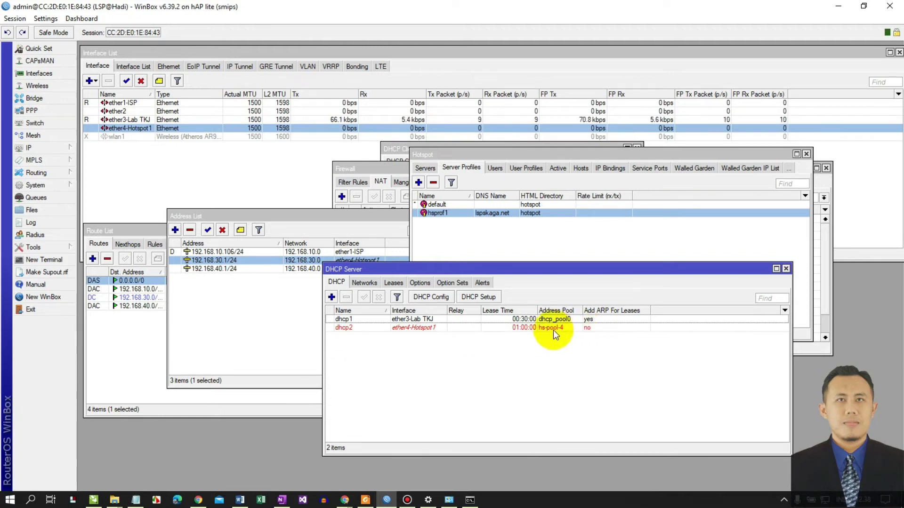
{"action": "double_click", "coordinate": [522, 327]}
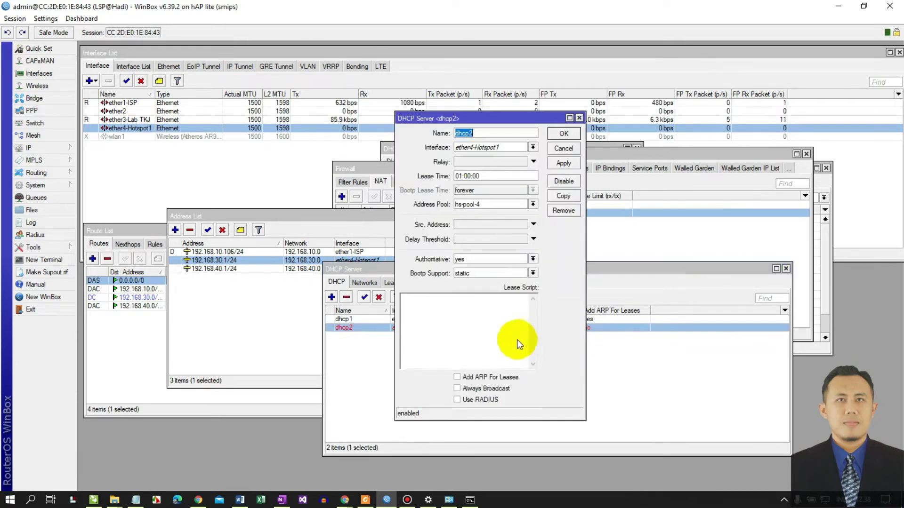
{"action": "left_click", "coordinate": [486, 380]}
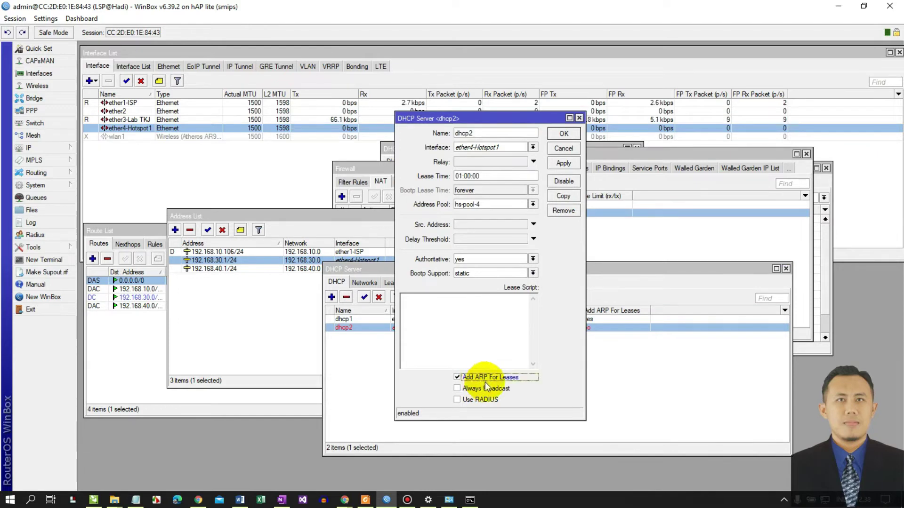
{"action": "left_click", "coordinate": [570, 162]}
{"action": "left_click", "coordinate": [569, 134]}
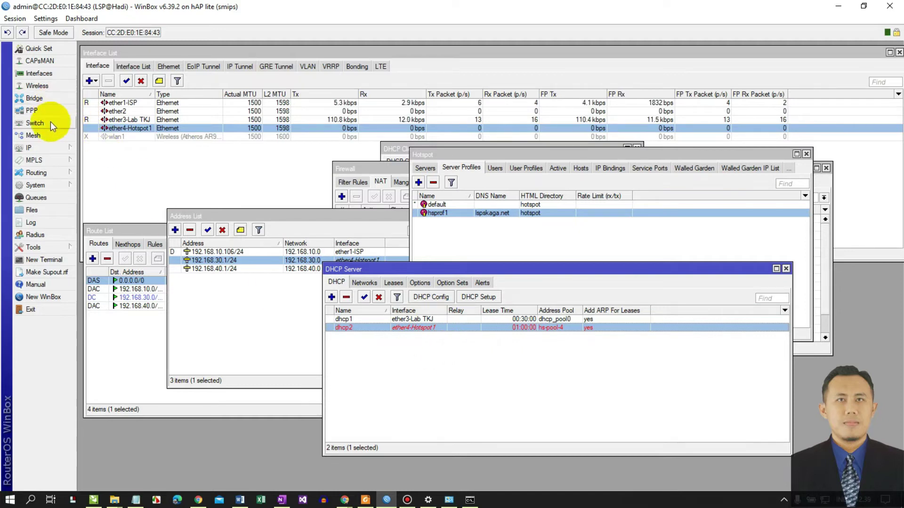
{"action": "left_click", "coordinate": [47, 73]}
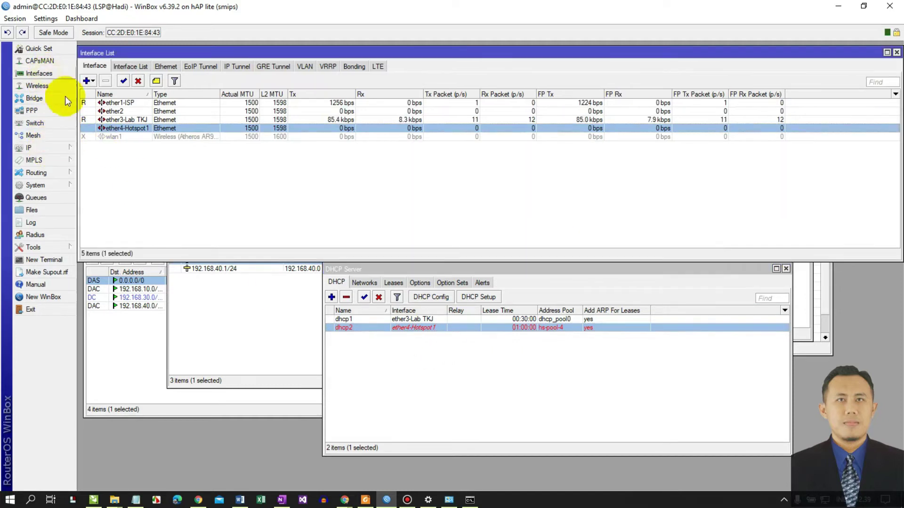
- Set the ARP mode of interface ether4-Hotspot1 to reply-only
{"action": "mouse_move", "coordinate": [204, 48]}
{"action": "left_mouse_down"}
{"action": "mouse_move", "coordinate": [212, 49]}
{"action": "mouse_move", "coordinate": [194, 49]}
{"action": "mouse_move", "coordinate": [201, 49]}
{"action": "left_mouse_up"}
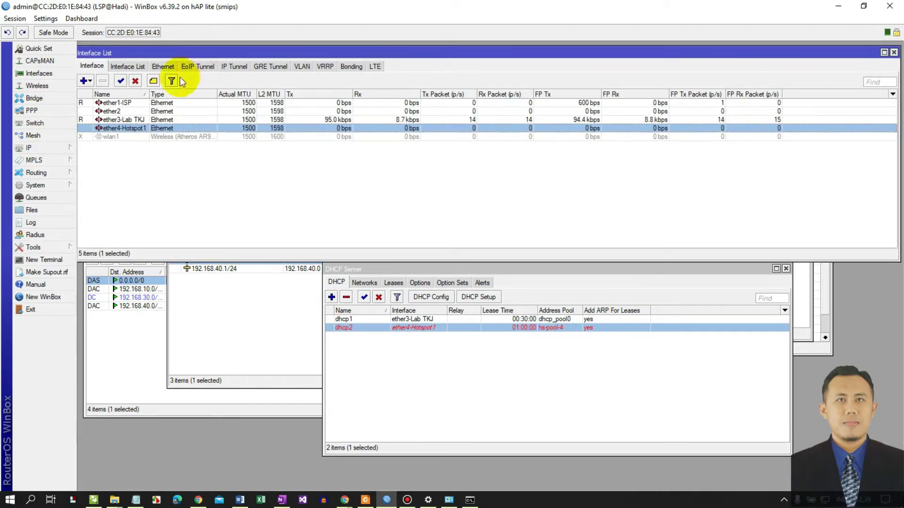
{"action": "double_click", "coordinate": [126, 129]}
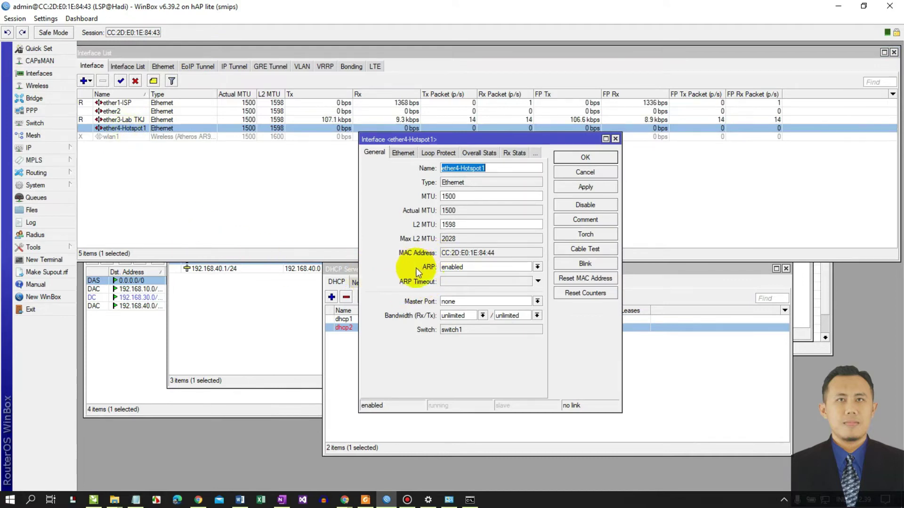
{"action": "left_click", "coordinate": [458, 270]}
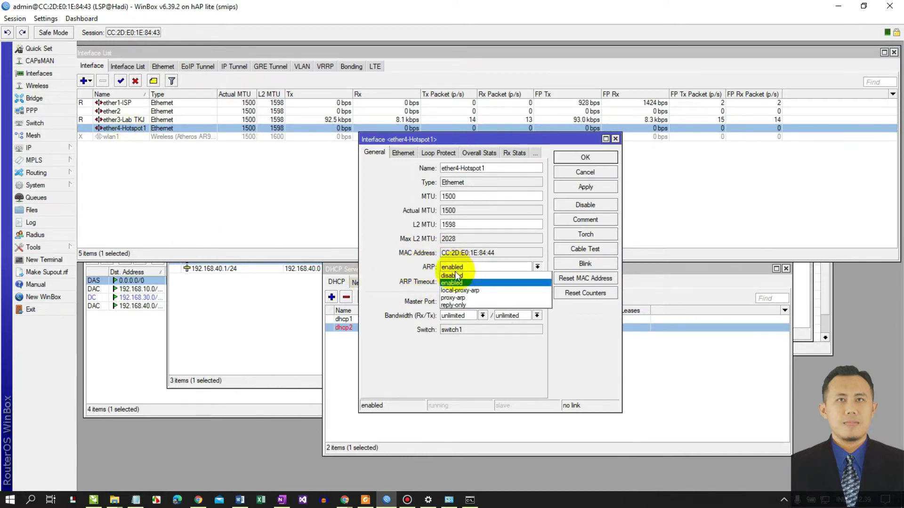
{"action": "left_click", "coordinate": [464, 306]}
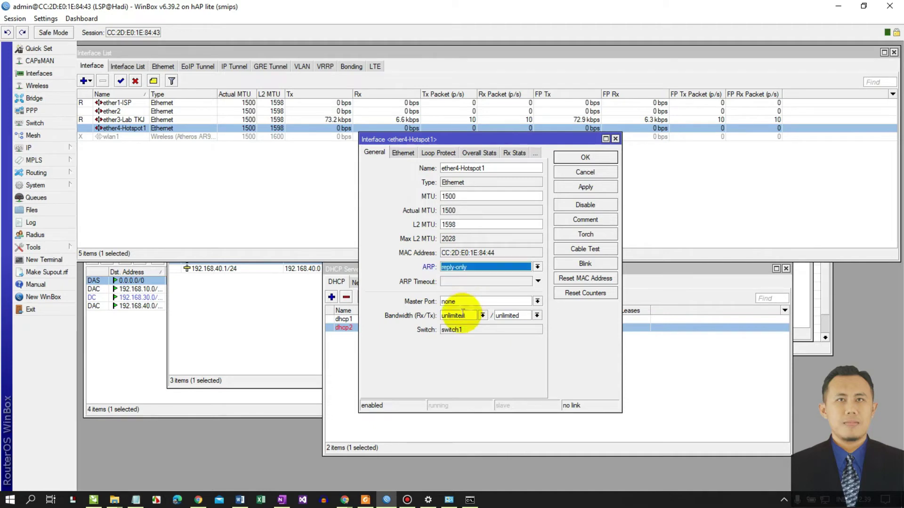
{"action": "left_click", "coordinate": [585, 187]}
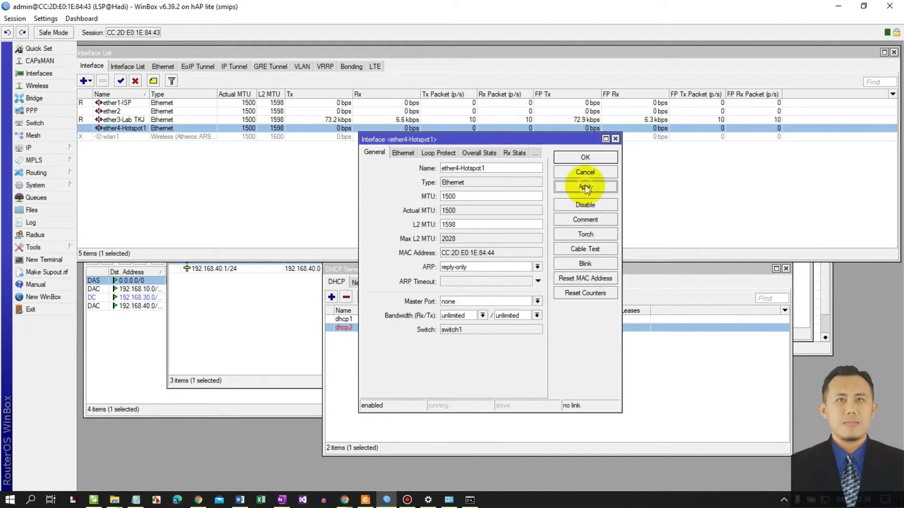
{"action": "left_click", "coordinate": [592, 160]}
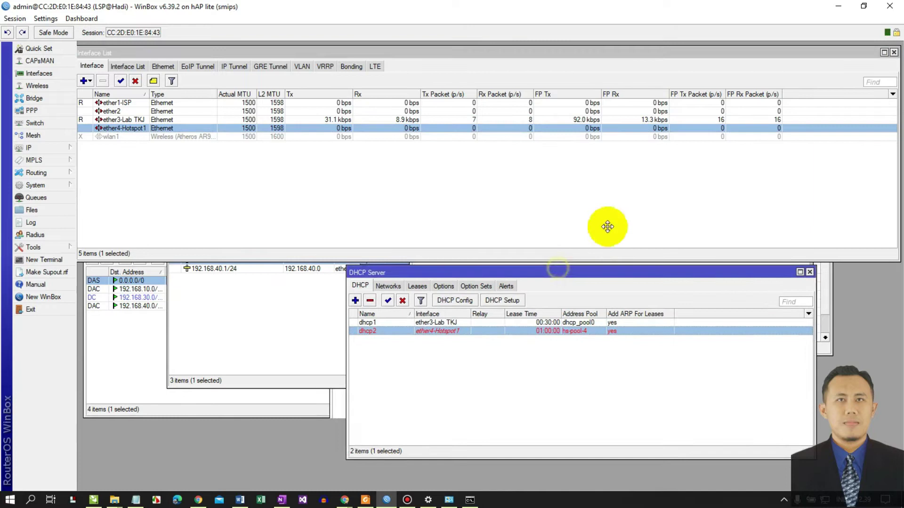
{"action": "left_click", "coordinate": [281, 500]}
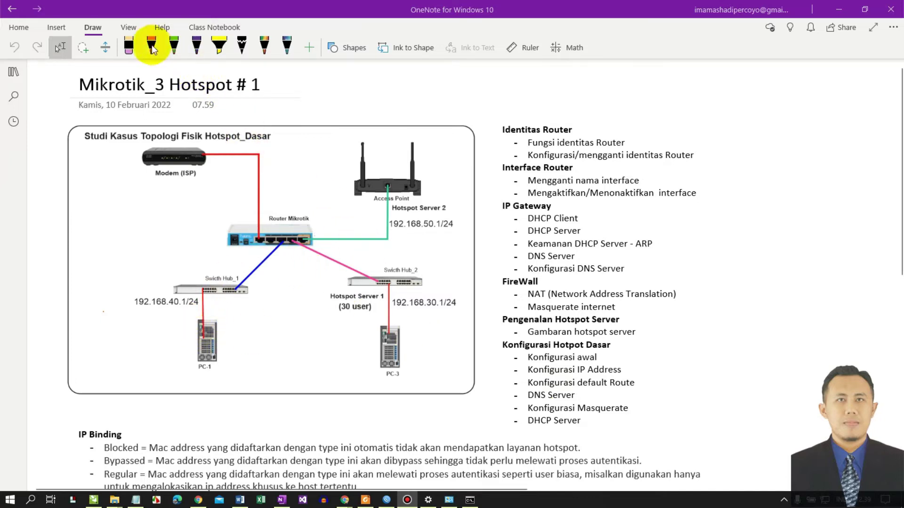
- Mark the topology diagram with green circles around hubs and PCs, then an indigo router stroke
{"action": "left_click", "coordinate": [174, 48]}
{"action": "mouse_move", "coordinate": [243, 271]}
{"action": "left_mouse_down"}
{"action": "mouse_move", "coordinate": [203, 257]}
{"action": "mouse_move", "coordinate": [178, 377]}
{"action": "mouse_move", "coordinate": [231, 270]}
{"action": "left_mouse_up"}
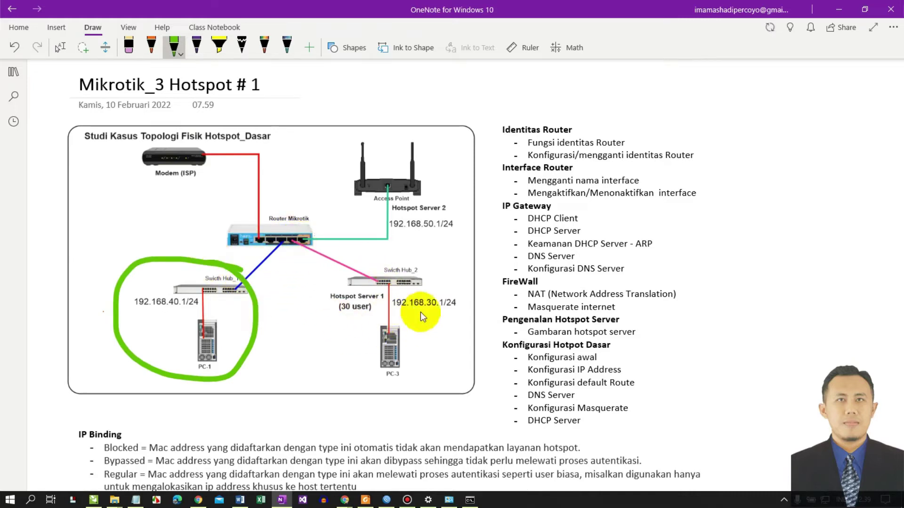
{"action": "mouse_move", "coordinate": [421, 261]}
{"action": "left_mouse_down"}
{"action": "mouse_move", "coordinate": [337, 323]}
{"action": "mouse_move", "coordinate": [454, 354]}
{"action": "left_mouse_up"}
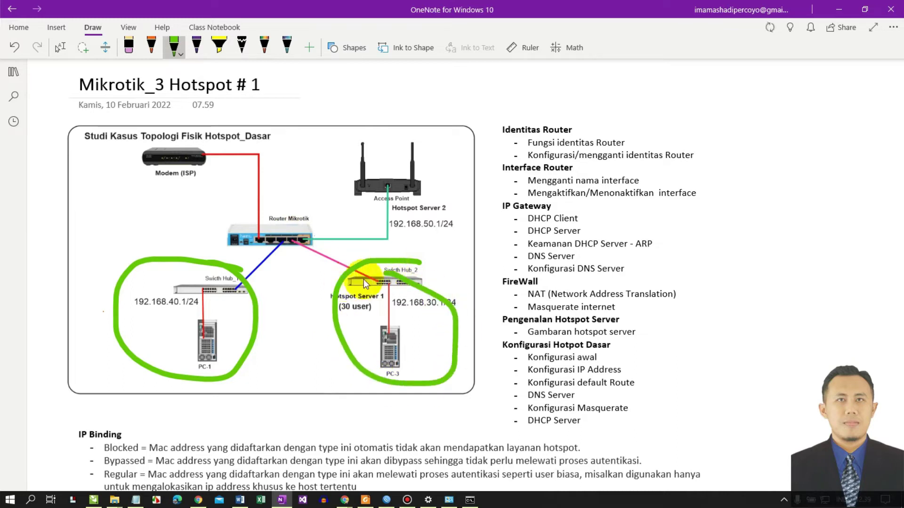
{"action": "left_click_drag", "start_coordinate": [363, 282], "coordinate": [294, 241]}
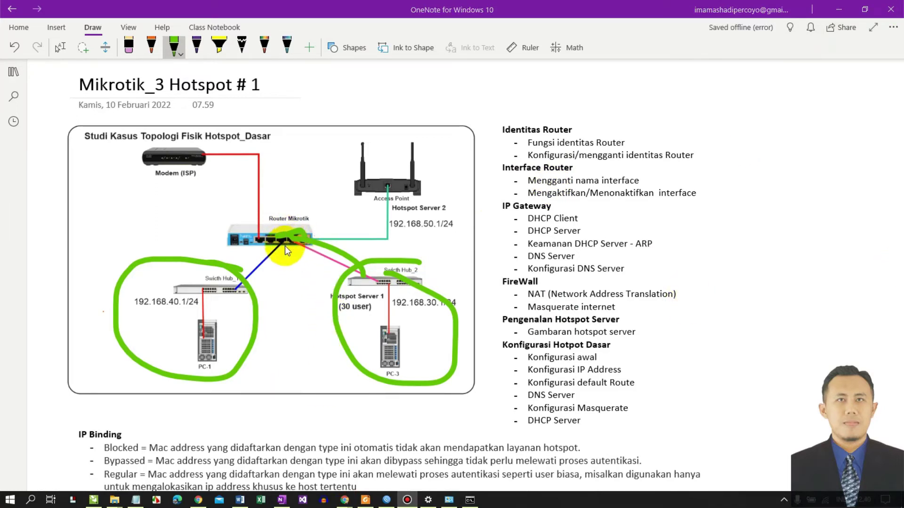
{"action": "left_click", "coordinate": [129, 45]}
{"action": "left_click_drag", "start_coordinate": [323, 262], "coordinate": [334, 238]}
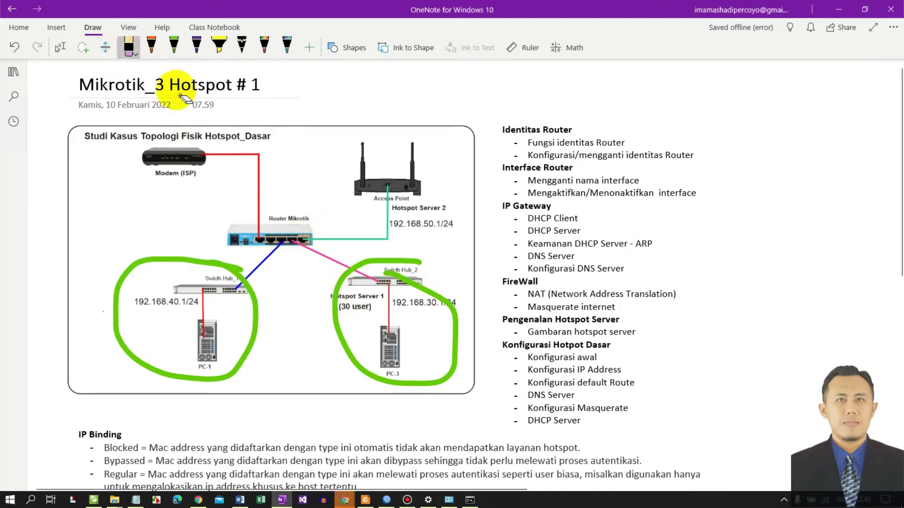
{"action": "left_click", "coordinate": [196, 46]}
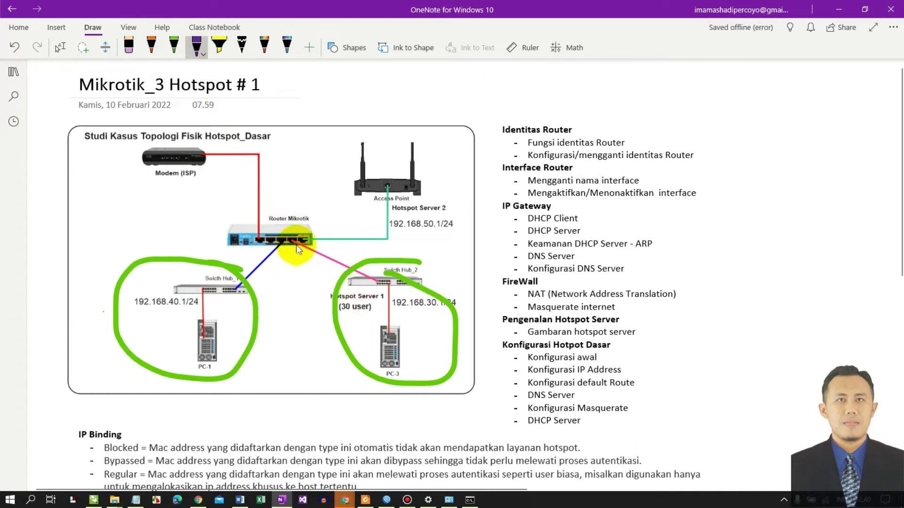
{"action": "mouse_move", "coordinate": [299, 249]}
{"action": "left_mouse_down"}
{"action": "mouse_move", "coordinate": [310, 295]}
{"action": "mouse_move", "coordinate": [296, 347]}
{"action": "left_mouse_up"}
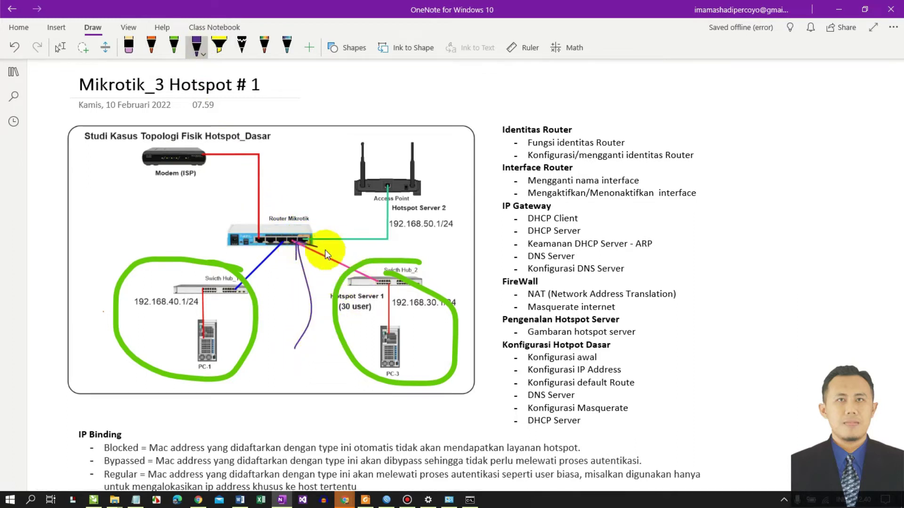
{"action": "left_click", "coordinate": [838, 9]}
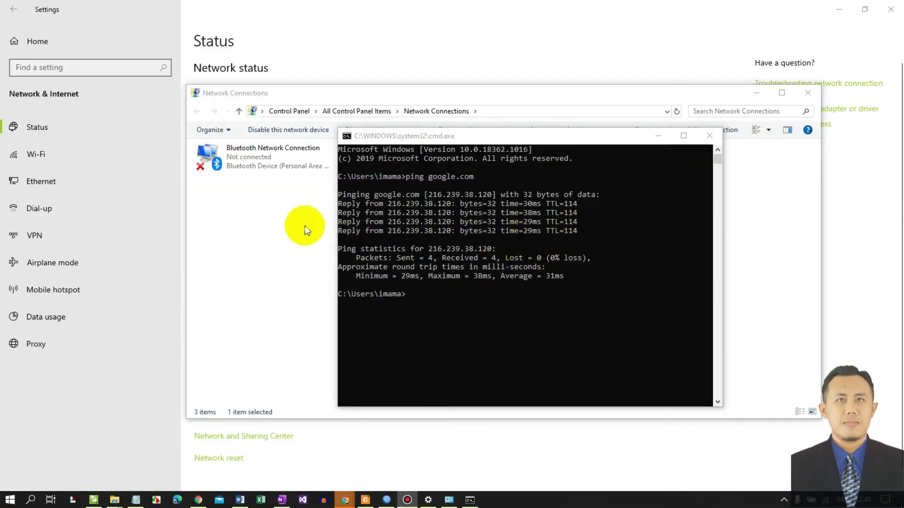
- Disable and re-enable the Ethernet connection so the hotspot login page appears
{"action": "left_click", "coordinate": [305, 225]}
{"action": "right_click", "coordinate": [385, 156]}
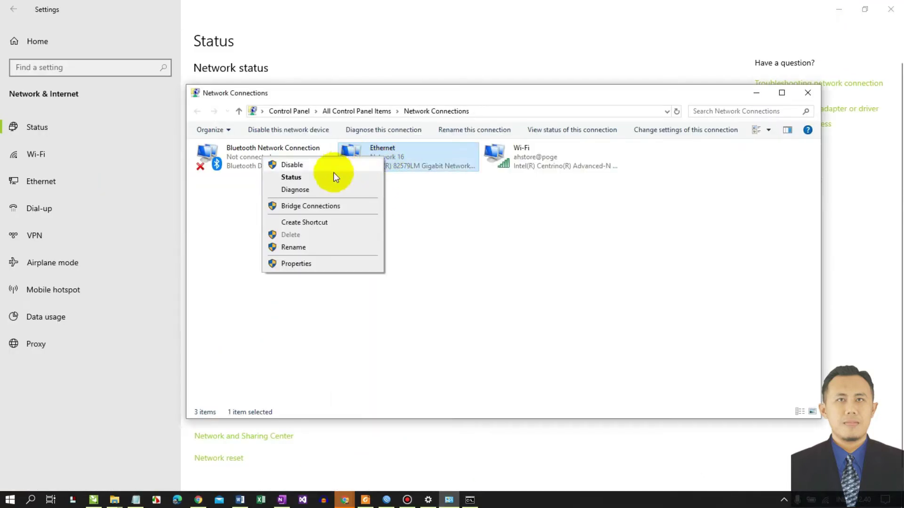
{"action": "left_click", "coordinate": [321, 165]}
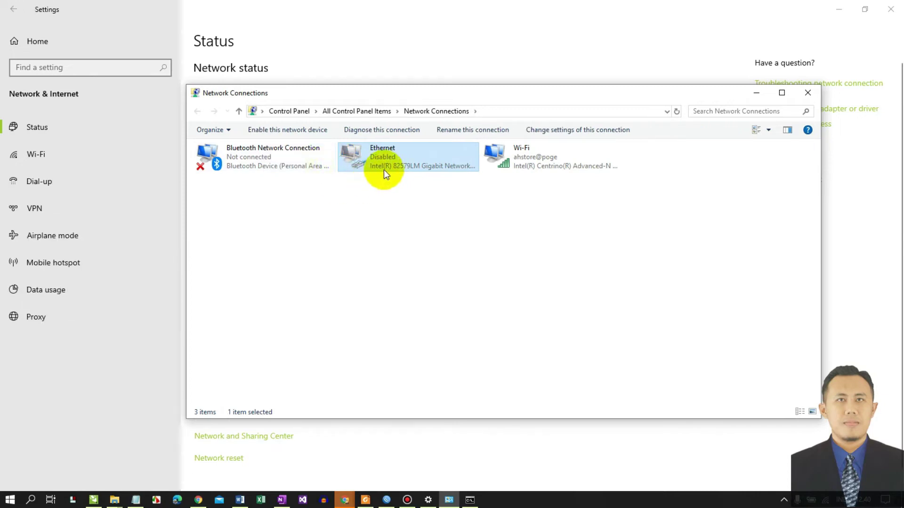
{"action": "right_click", "coordinate": [372, 155]}
{"action": "left_click", "coordinate": [333, 165]}
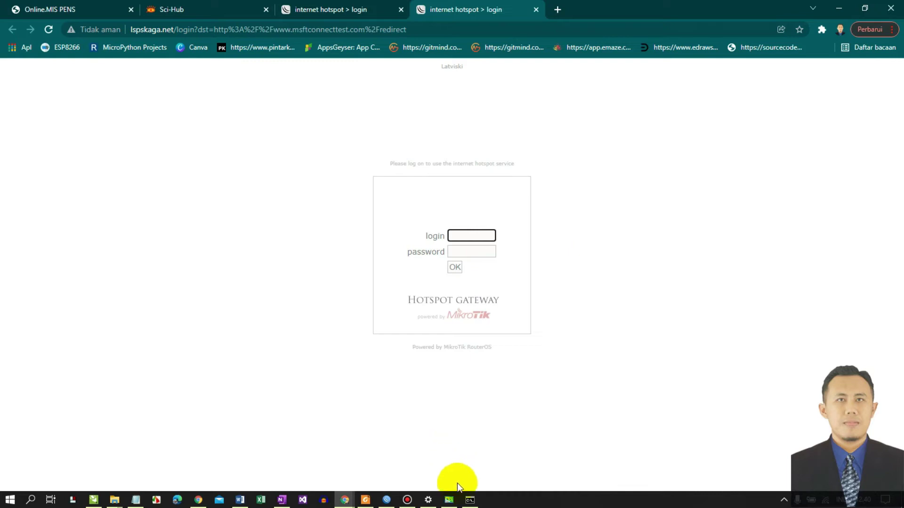
- Check Ethernet details show IPv4 192.168.30.31 and gateway 192.168.30.1, then return to the login page
{"action": "mouse_move", "coordinate": [447, 498]}
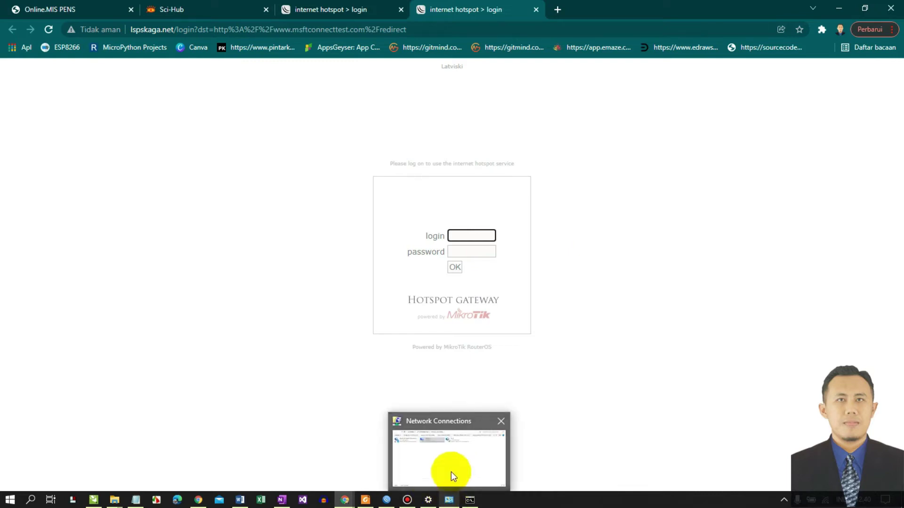
{"action": "left_click", "coordinate": [452, 476]}
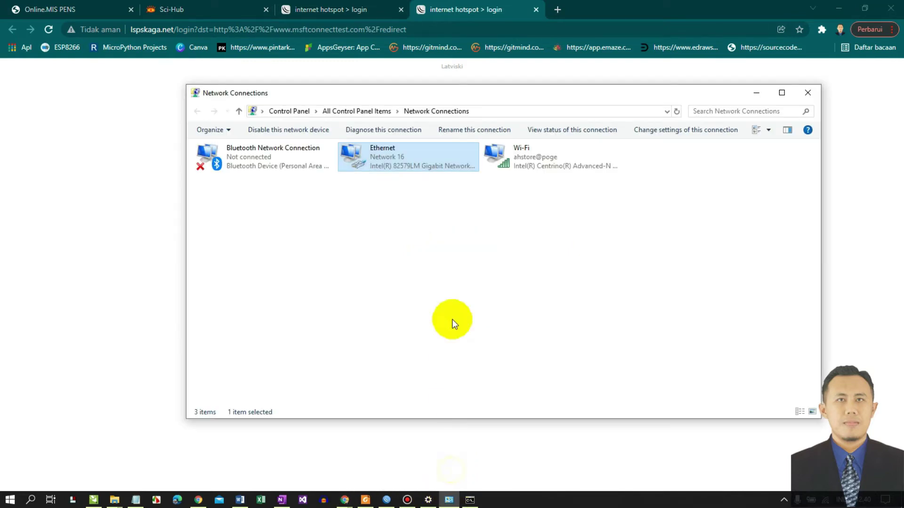
{"action": "right_click", "coordinate": [373, 156]}
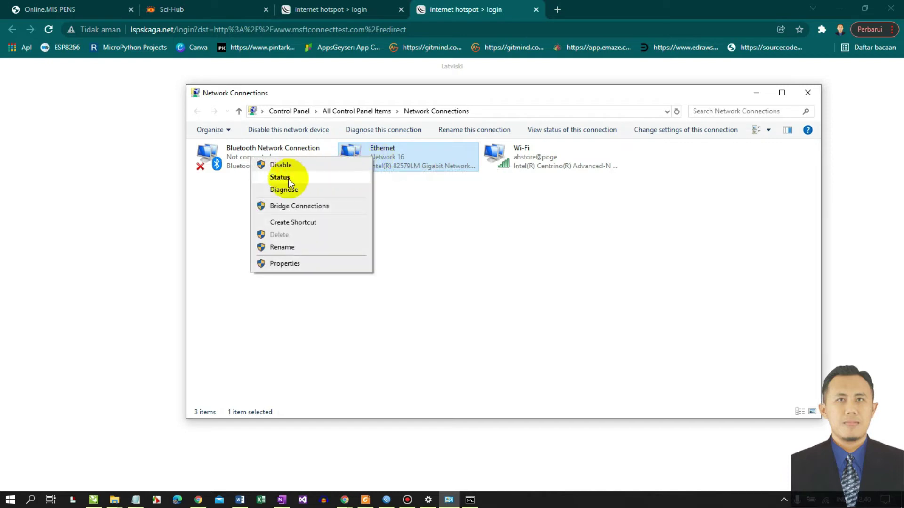
{"action": "left_click", "coordinate": [288, 179]}
{"action": "left_click_drag", "start_coordinate": [397, 132], "coordinate": [544, 137]}
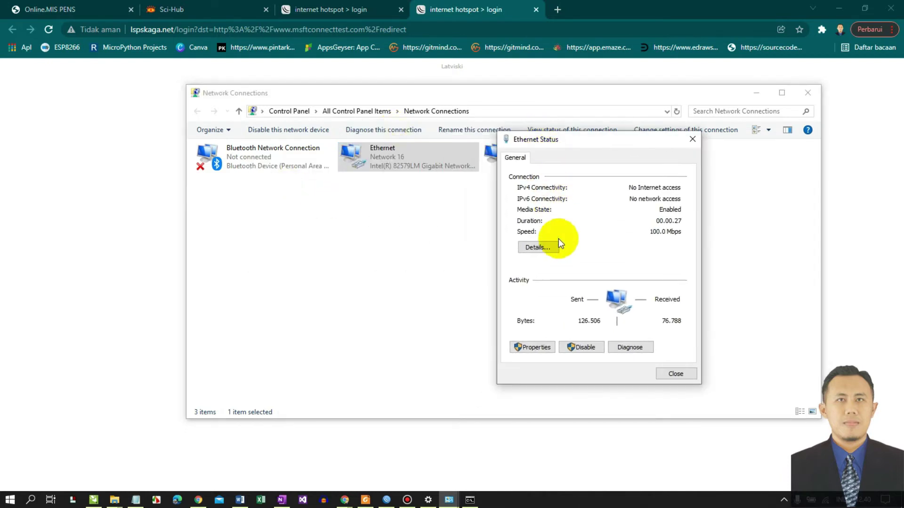
{"action": "left_click", "coordinate": [538, 247]}
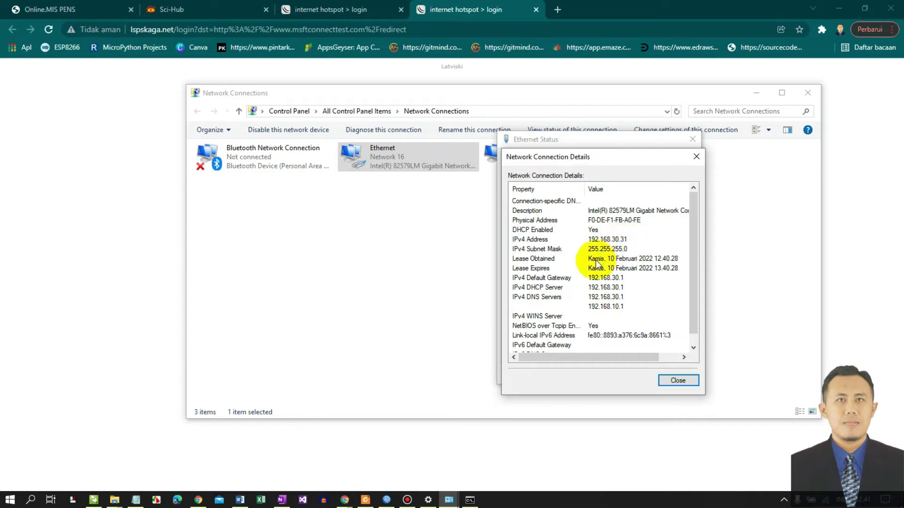
{"action": "left_click_drag", "start_coordinate": [595, 166], "coordinate": [706, 150]}
{"action": "left_click", "coordinate": [141, 272]}
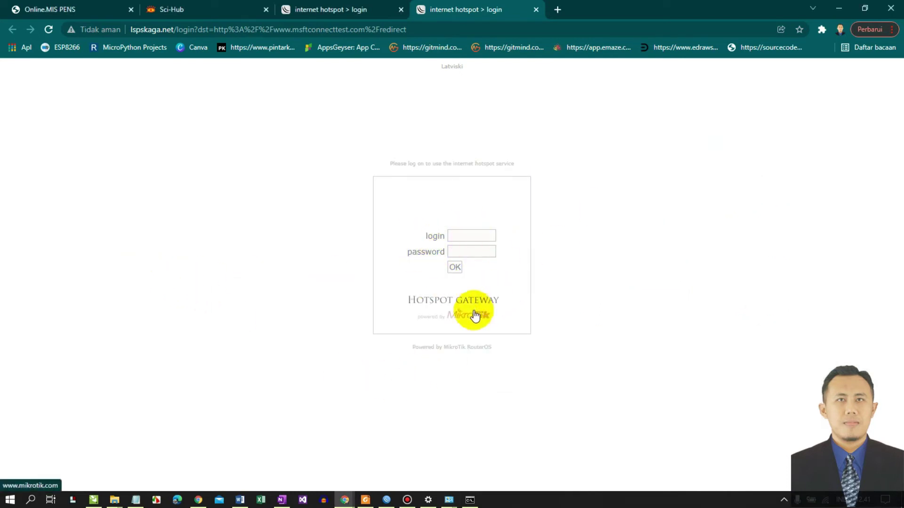
- Replace the old Command Prompt with a fresh console window
{"action": "mouse_move", "coordinate": [470, 499]}
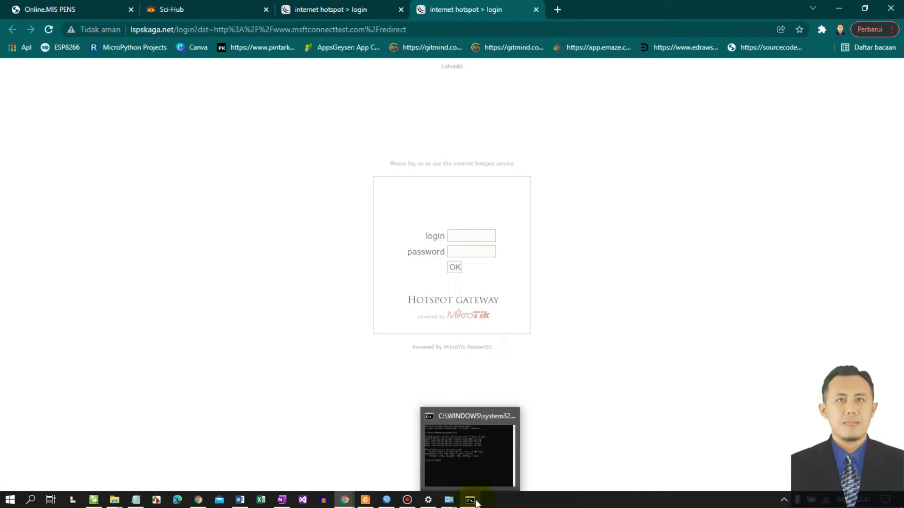
{"action": "left_click", "coordinate": [516, 418]}
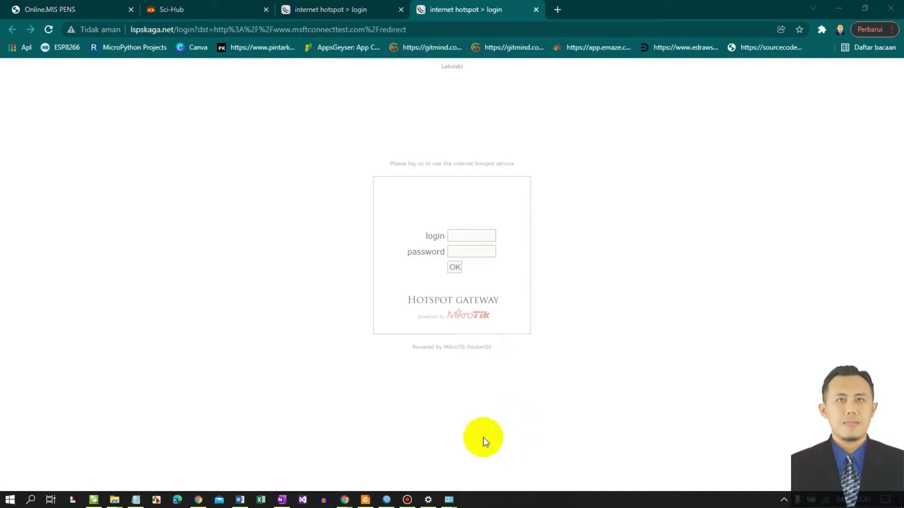
{"action": "key", "text": "super+r"}
{"action": "left_click", "coordinate": [95, 468]}
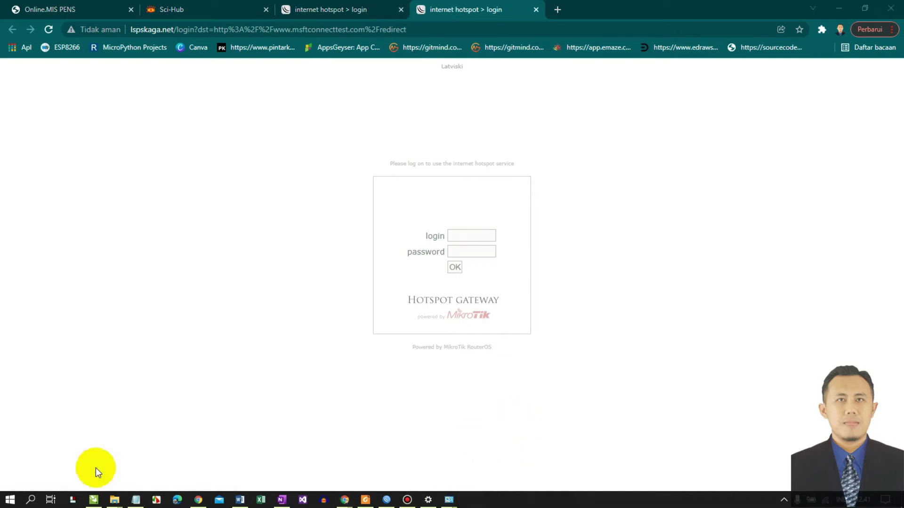
{"action": "mouse_move", "coordinate": [197, 45]}
{"action": "left_mouse_down"}
{"action": "mouse_move", "coordinate": [169, 119]}
{"action": "mouse_move", "coordinate": [180, 133]}
{"action": "left_mouse_up"}
- Ping google.com and get only 'Destination net unreachable' replies from 192.168.30.1
{"action": "type", "text": "p"}
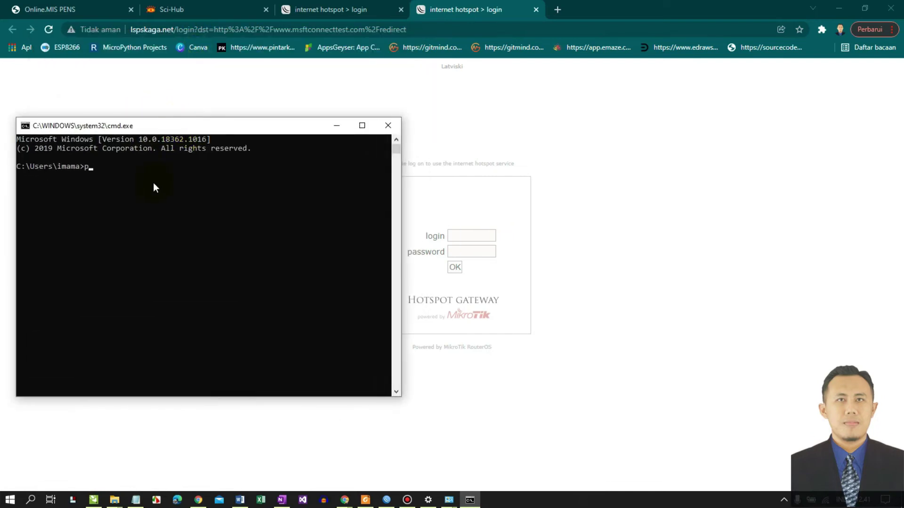
{"action": "type", "text": "ing google.com"}
{"action": "key", "text": "Return"}
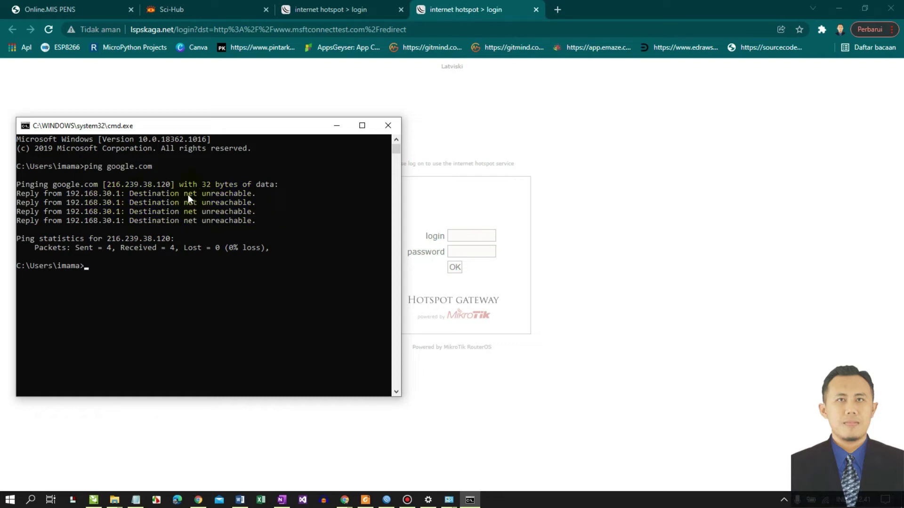
{"action": "left_click_drag", "start_coordinate": [190, 135], "coordinate": [199, 130]}
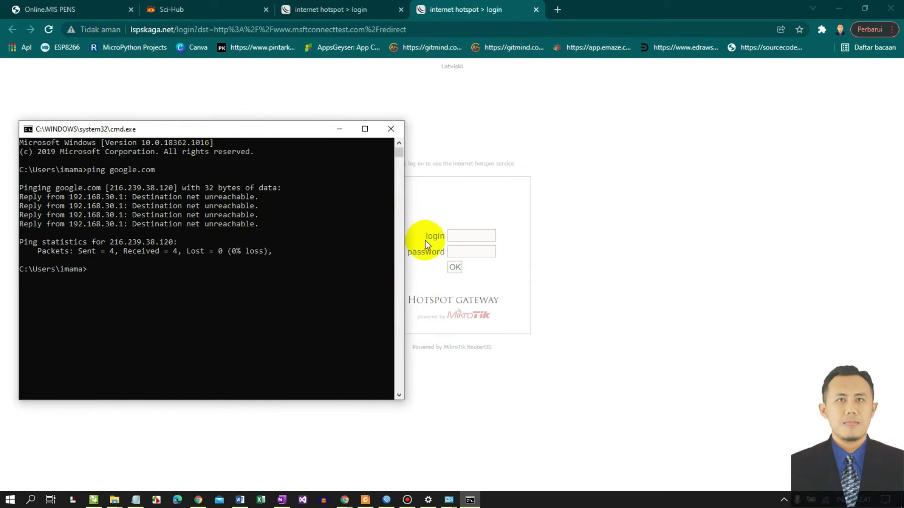
{"action": "left_click", "coordinate": [473, 239]}
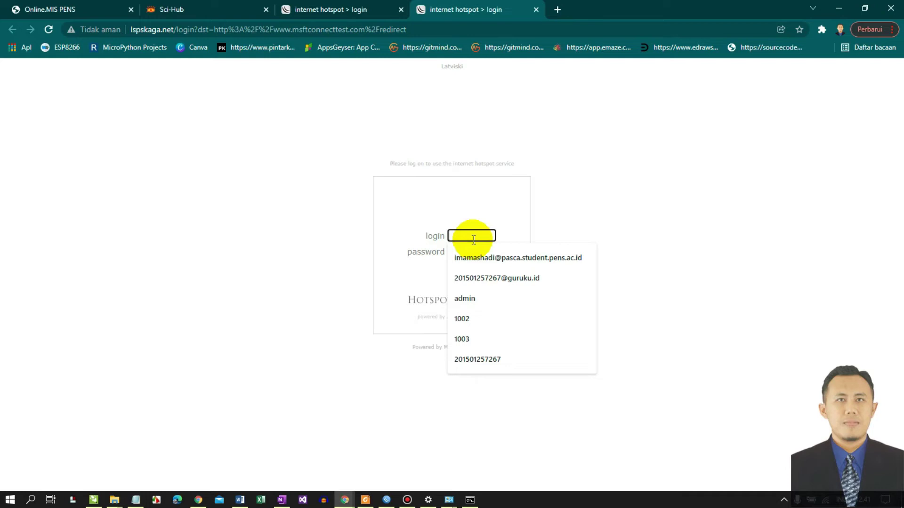
- Sign in to the MikroTik Hotspot page with the hotspot user's credentials, reaching the MSN news page
{"action": "type", "text": "admin"}
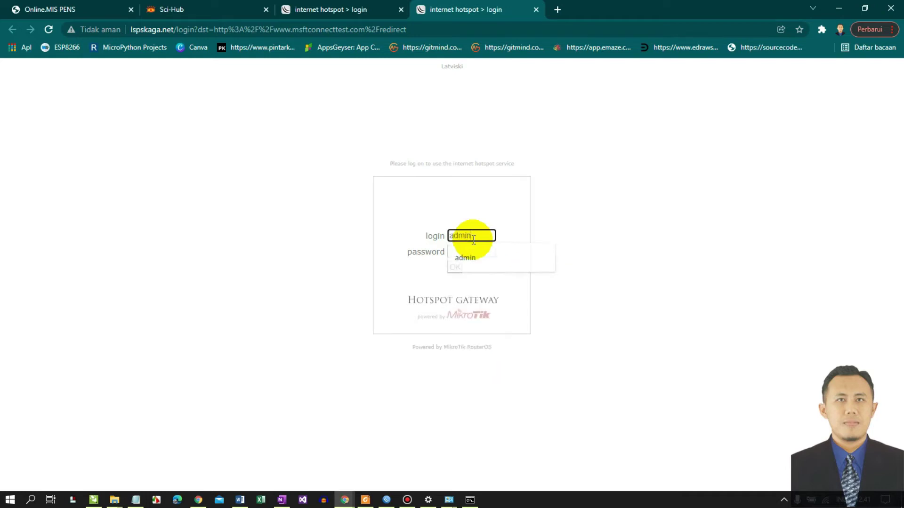
{"action": "key", "text": "Tab"}
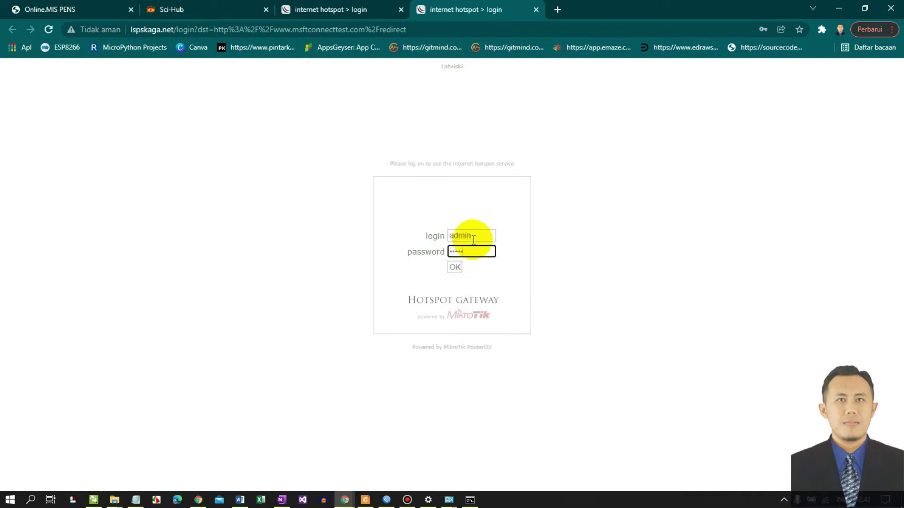
{"action": "key", "text": "Return"}
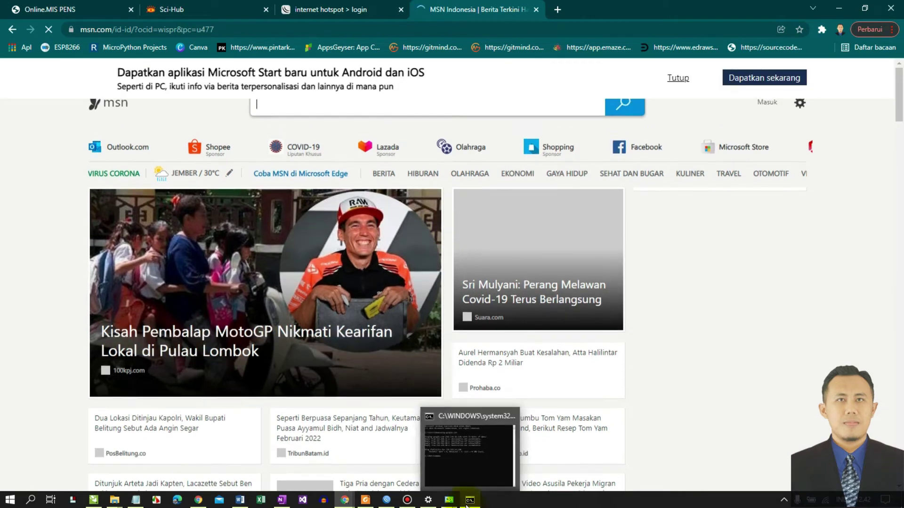
{"action": "left_click", "coordinate": [469, 502]}
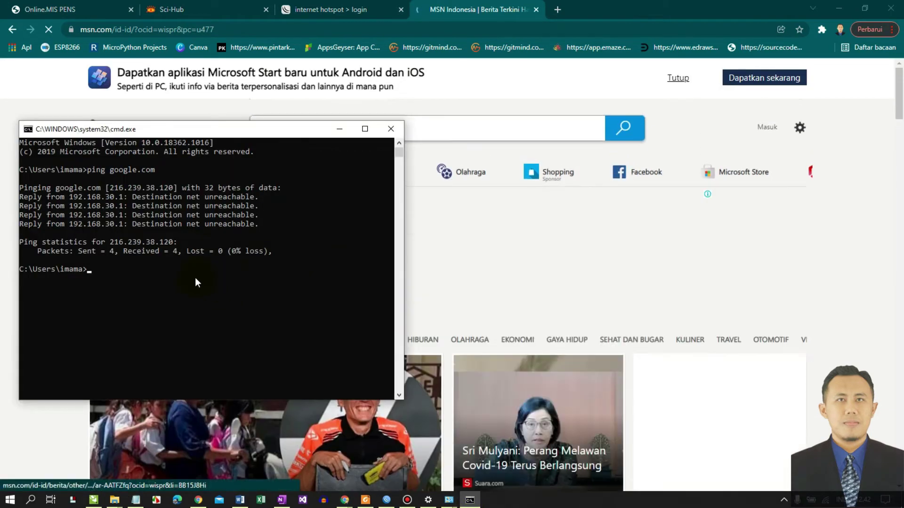
- Re-run ping google.com and get replies from 216.239.38.120 with 0% loss
{"action": "key", "text": "Up"}
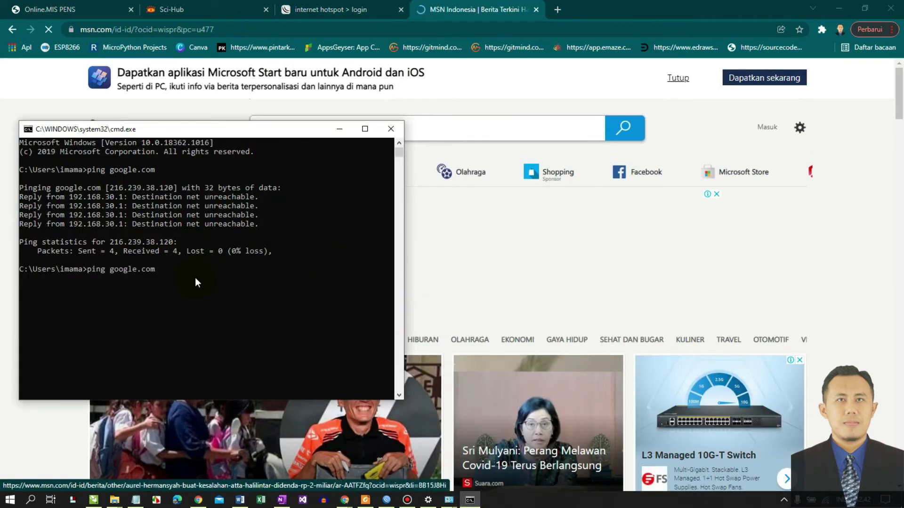
{"action": "key", "text": "Return"}
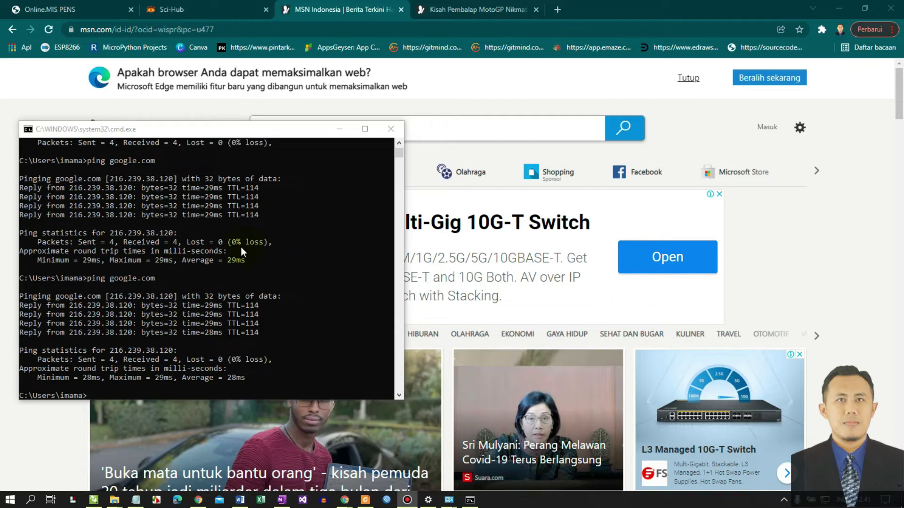
{"action": "left_click_drag", "start_coordinate": [226, 137], "coordinate": [296, 149]}
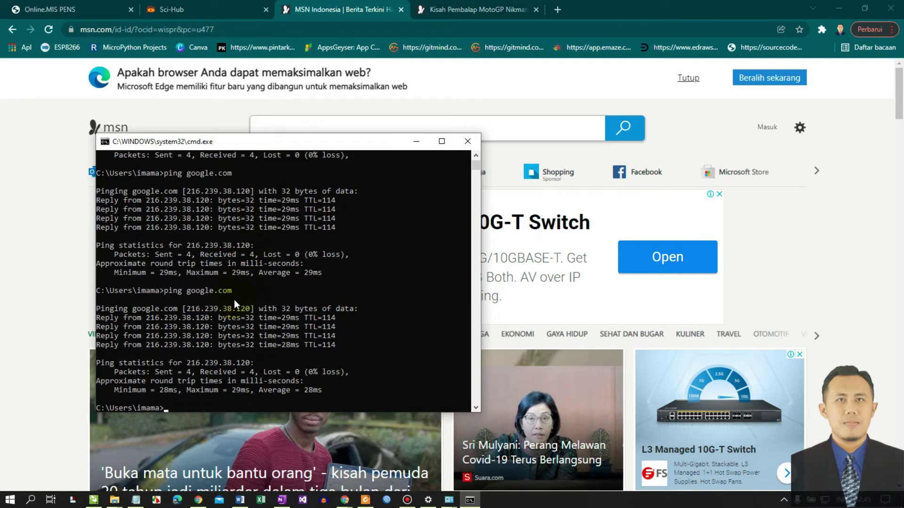
- Return to the OneNote hotspot topology page, scrolled up to its title and network diagram
{"action": "mouse_move", "coordinate": [281, 500]}
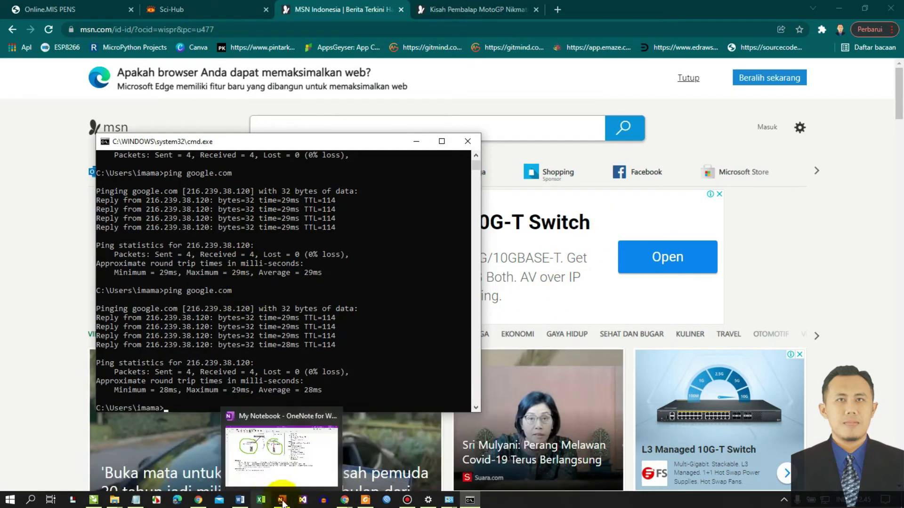
{"action": "left_click", "coordinate": [288, 474]}
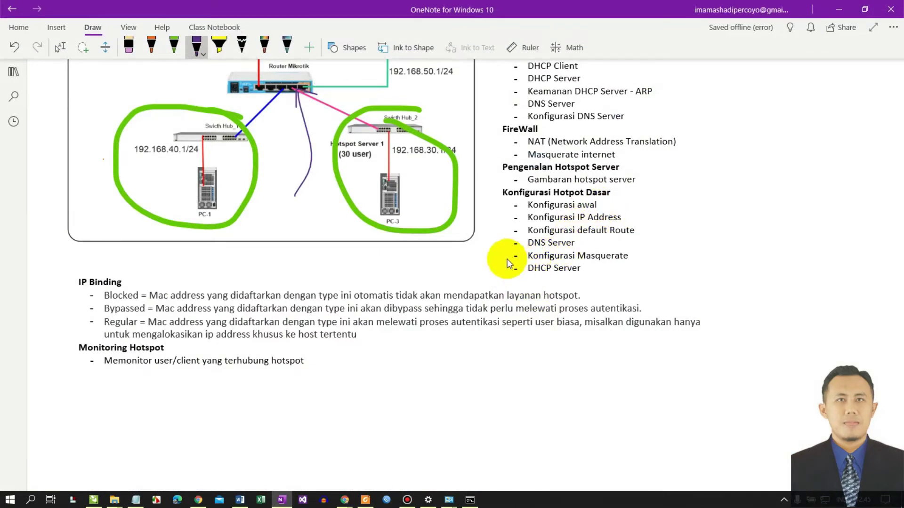
{"action": "scroll", "coordinate": [501, 260], "scroll_direction": "up", "scroll_amount": 1}
{"action": "scroll", "coordinate": [498, 260], "scroll_direction": "up", "scroll_amount": 3}
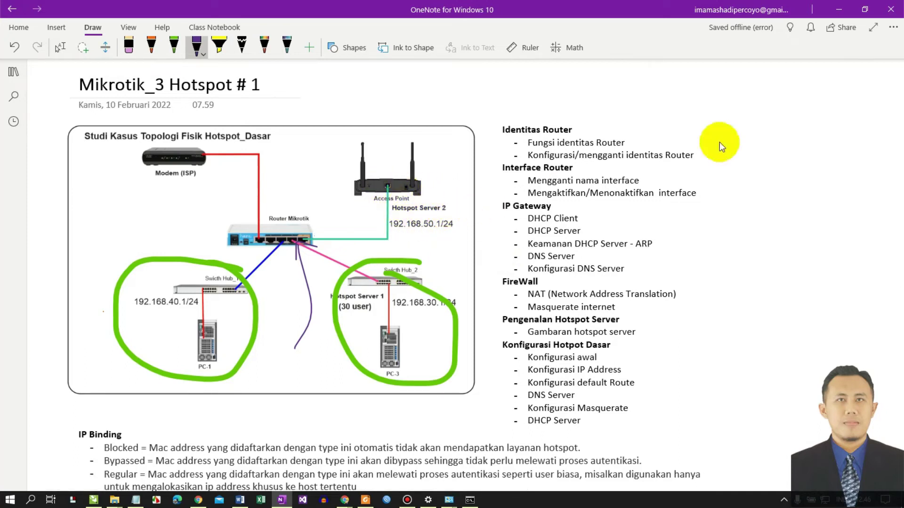
{"action": "left_click", "coordinate": [388, 501]}
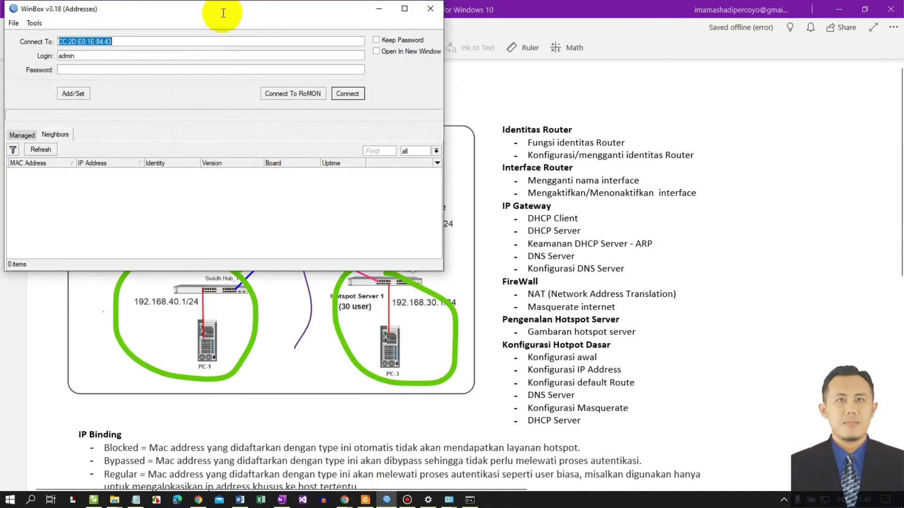
- Connect WinBox to the router at 192.168.30.1
{"action": "left_click_drag", "start_coordinate": [200, 6], "coordinate": [319, 83]}
{"action": "left_click", "coordinate": [199, 250]}
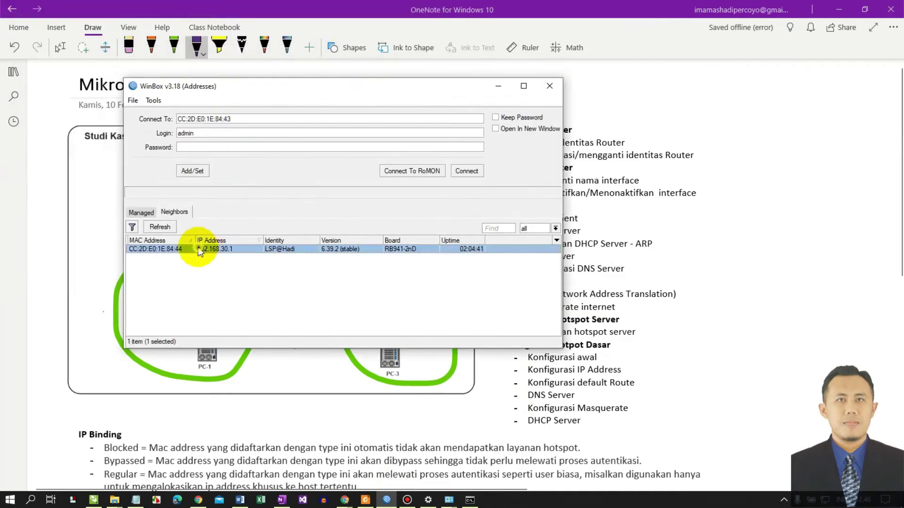
{"action": "left_click", "coordinate": [200, 249]}
{"action": "left_click", "coordinate": [263, 147]}
{"action": "left_click", "coordinate": [466, 171]}
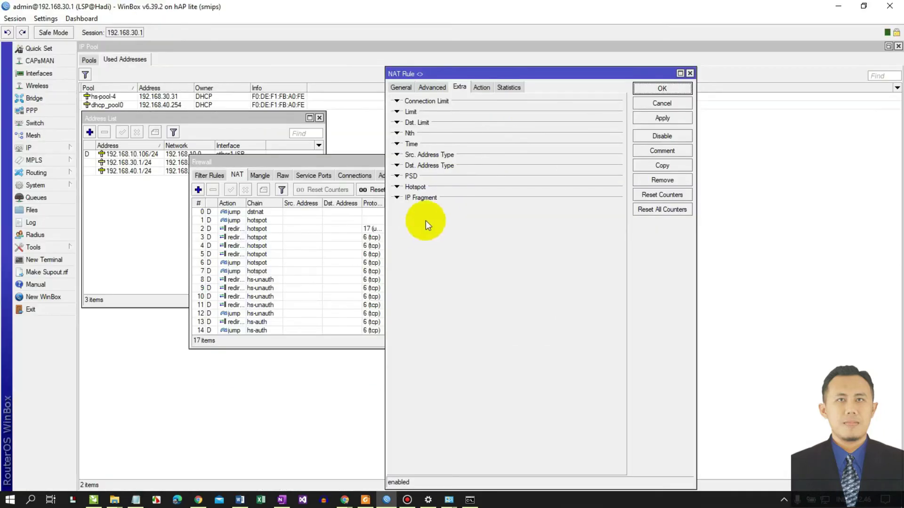
- Close the NAT rule and firewall windows, leaving the IP Pool used addresses visible
{"action": "left_click", "coordinate": [690, 73]}
{"action": "left_click_drag", "start_coordinate": [495, 162], "coordinate": [641, 115]}
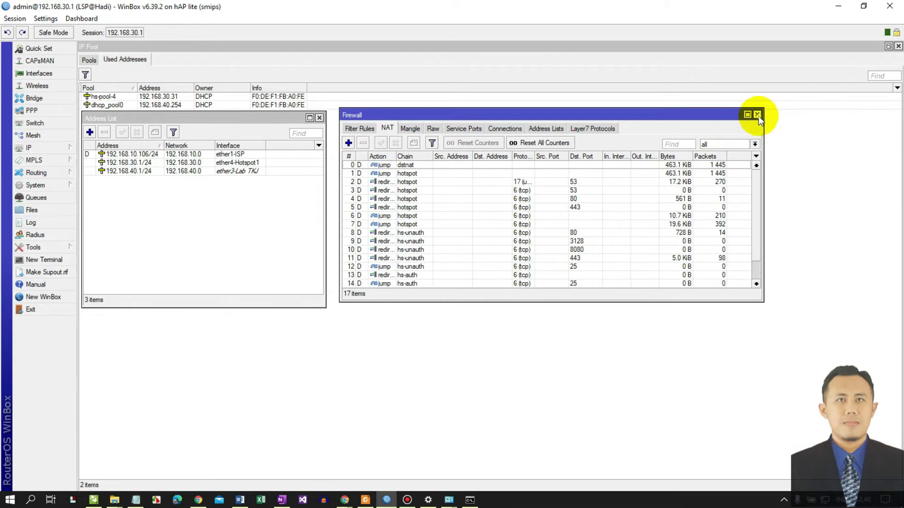
{"action": "left_click", "coordinate": [757, 115]}
{"action": "mouse_move", "coordinate": [151, 118]}
{"action": "left_mouse_down"}
{"action": "mouse_move", "coordinate": [155, 135]}
{"action": "mouse_move", "coordinate": [152, 121]}
{"action": "left_mouse_up"}
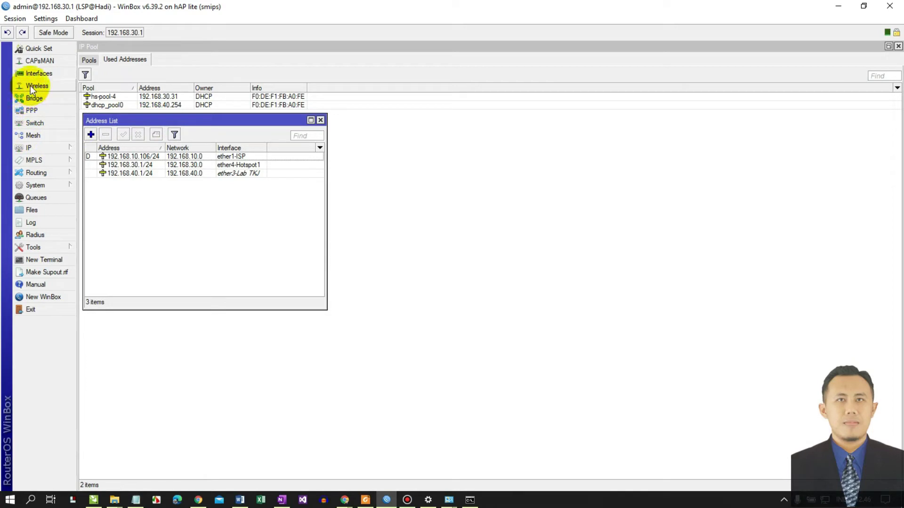
- Rename the wlan1 interface to wlan1-Hotspot2
{"action": "left_click", "coordinate": [35, 74]}
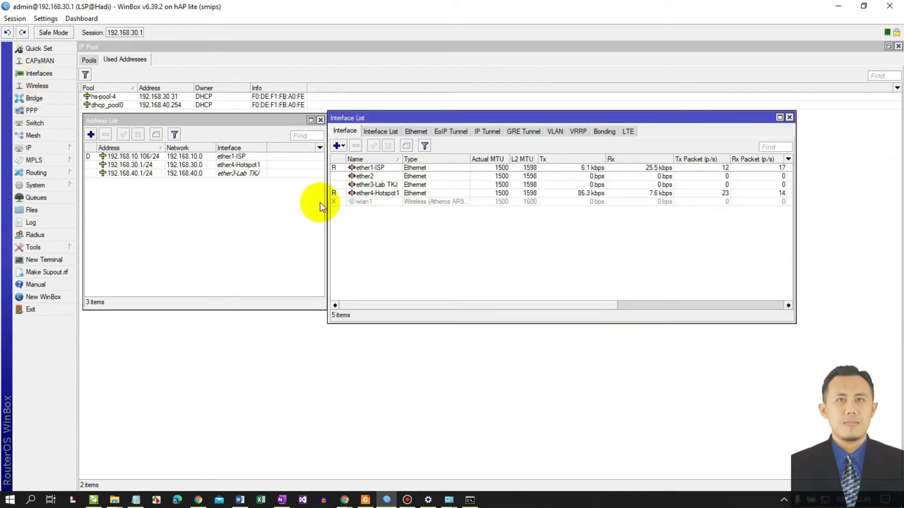
{"action": "left_click", "coordinate": [355, 202]}
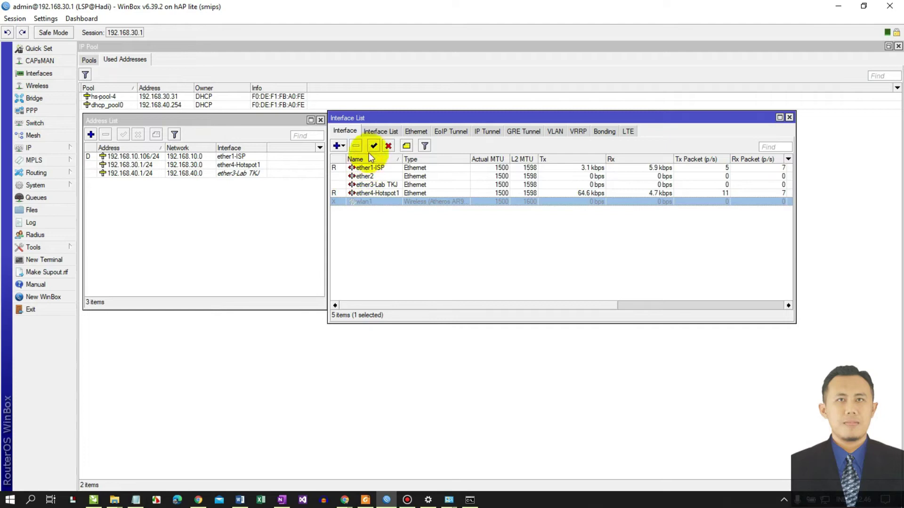
{"action": "double_click", "coordinate": [376, 201]}
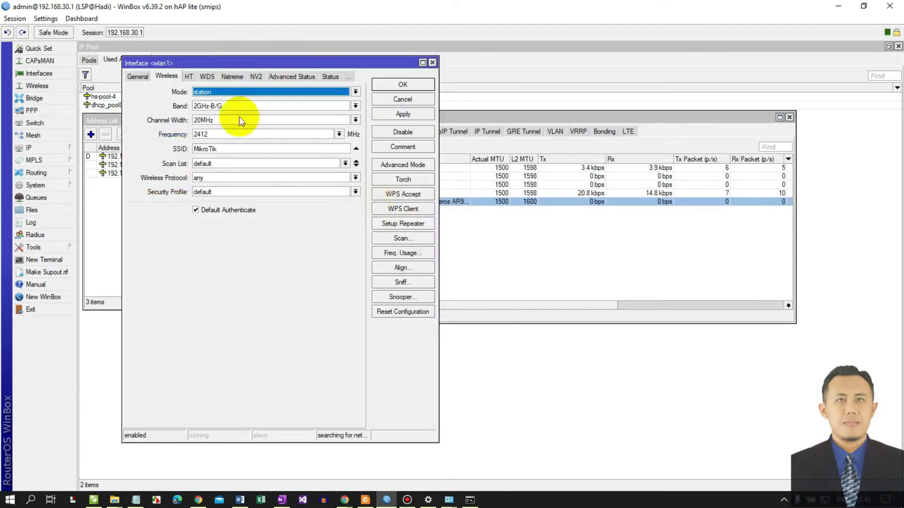
{"action": "left_click", "coordinate": [140, 77]}
{"action": "left_click", "coordinate": [219, 96]}
{"action": "type", "text": "-Hotspot2"}
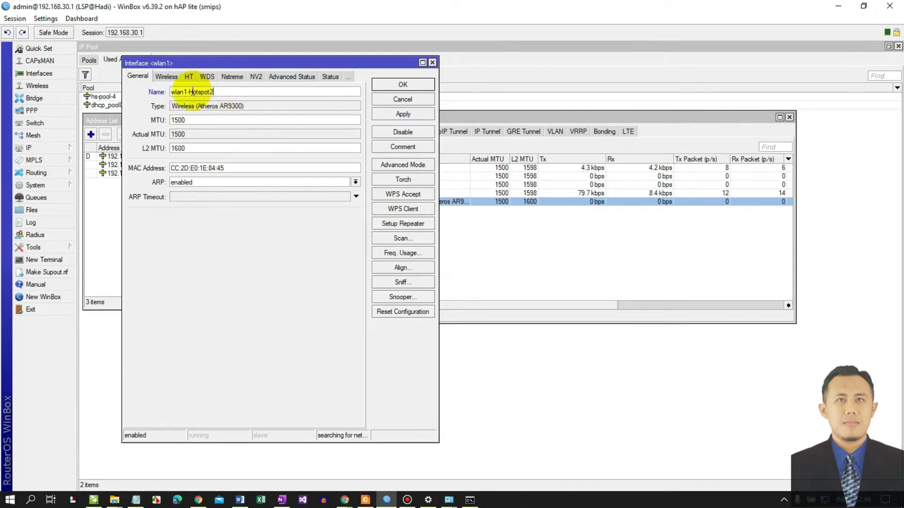
- Set the wireless mode to ap bridge with SSID Hotspot@LSP
{"action": "left_click", "coordinate": [166, 78]}
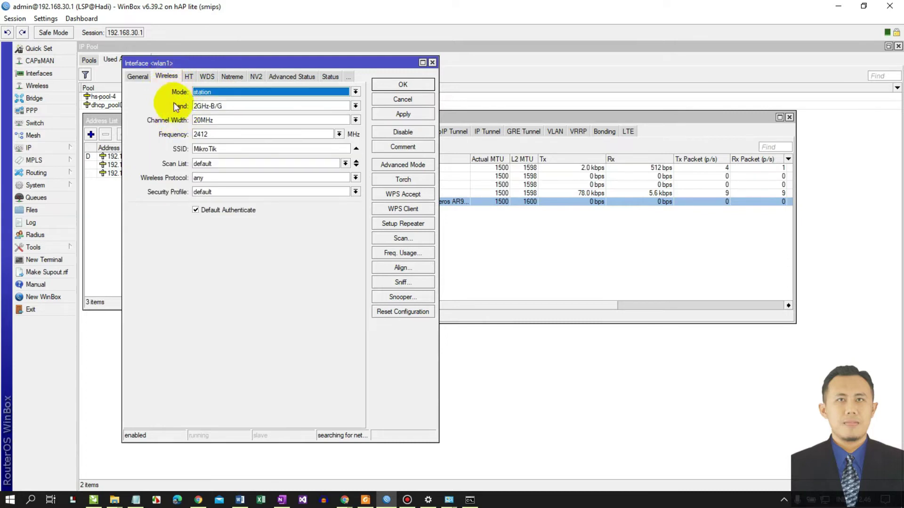
{"action": "left_click", "coordinate": [201, 92]}
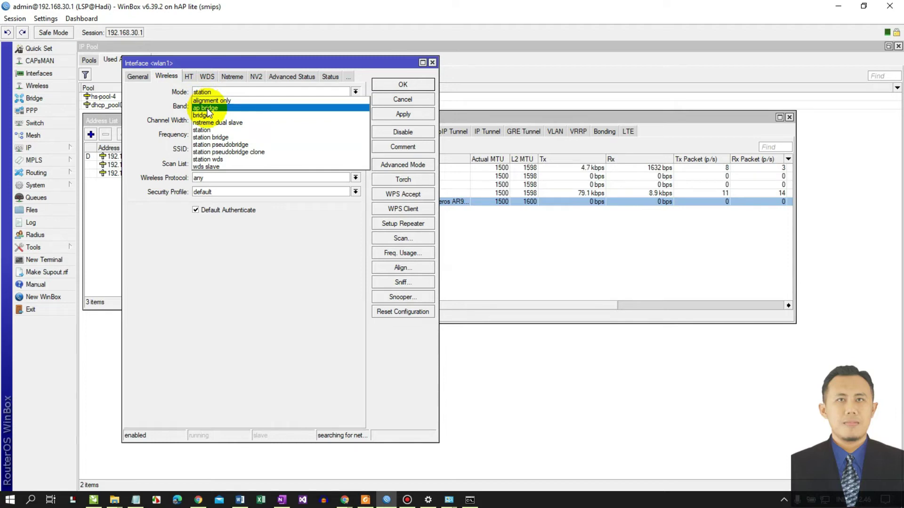
{"action": "left_click", "coordinate": [207, 109]}
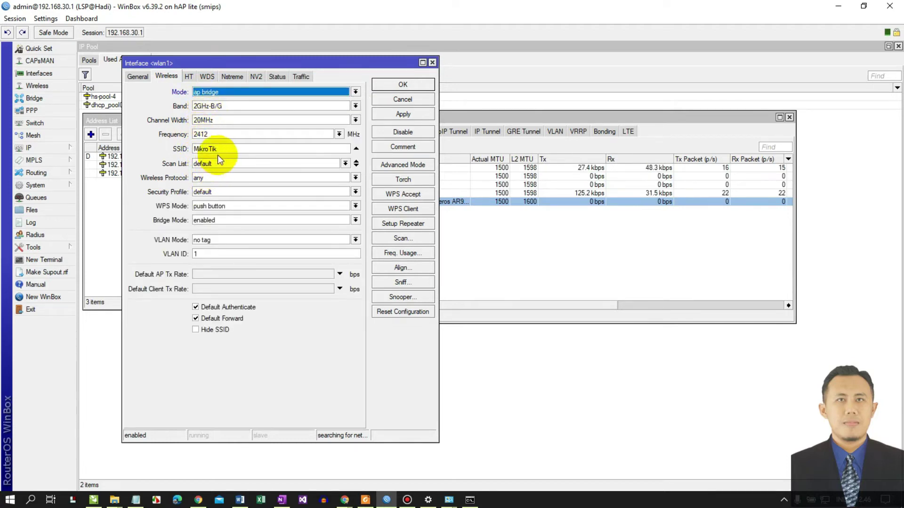
{"action": "left_click", "coordinate": [175, 150]}
{"action": "type", "text": "Ho"}
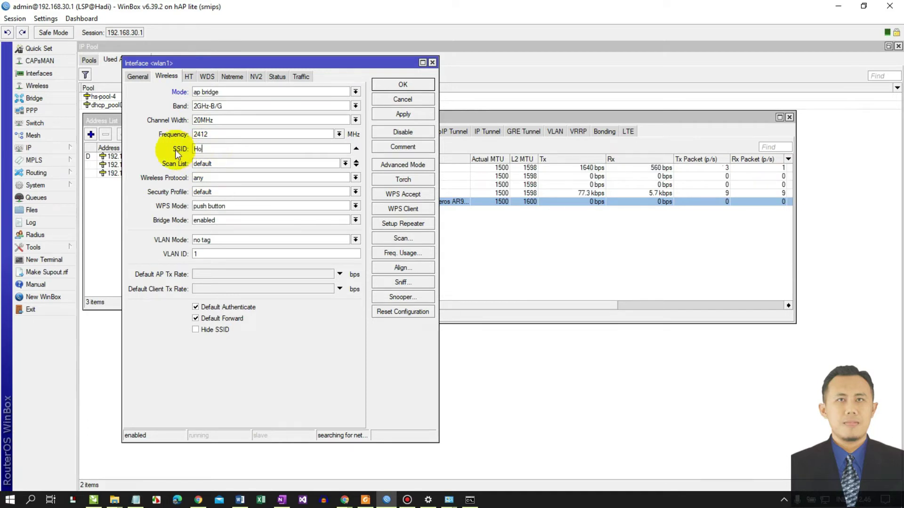
{"action": "type", "text": "tspot@LSP"}
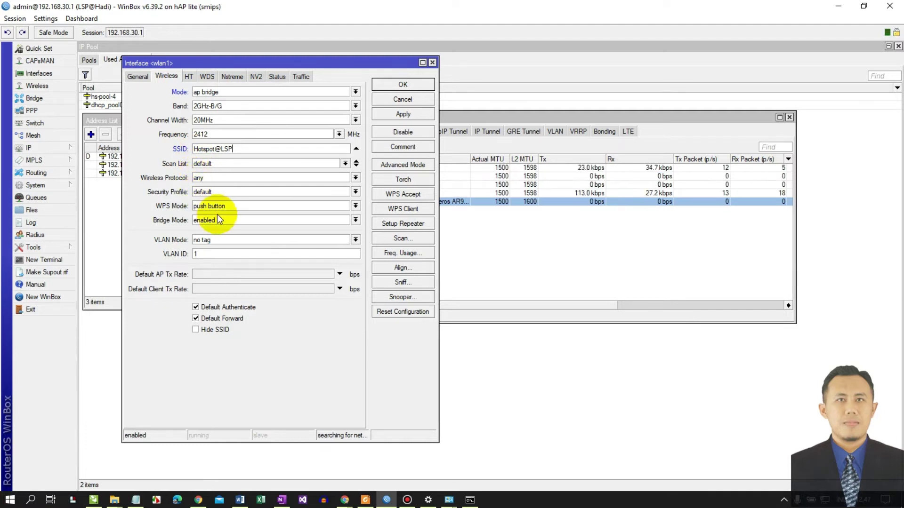
- Set the country to indonesia in advanced mode, then apply and save the interface
{"action": "left_click", "coordinate": [394, 165]}
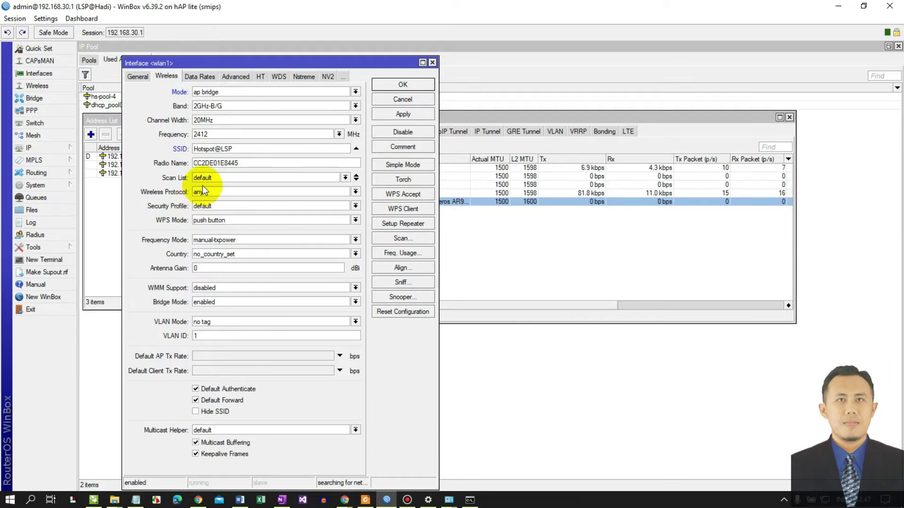
{"action": "left_click", "coordinate": [201, 253]}
{"action": "scroll", "coordinate": [214, 349], "scroll_direction": "down", "scroll_amount": 5}
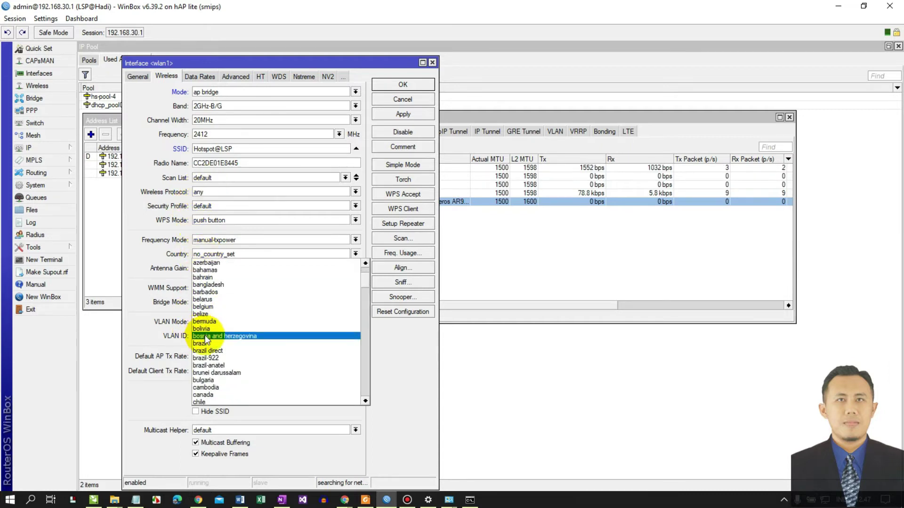
{"action": "scroll", "coordinate": [216, 360], "scroll_direction": "down", "scroll_amount": 10}
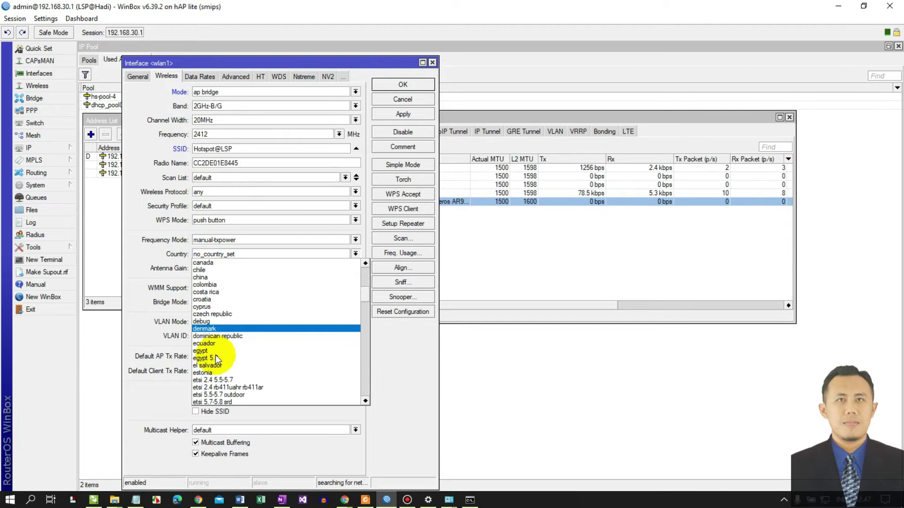
{"action": "scroll", "coordinate": [216, 360], "scroll_direction": "down", "scroll_amount": 6}
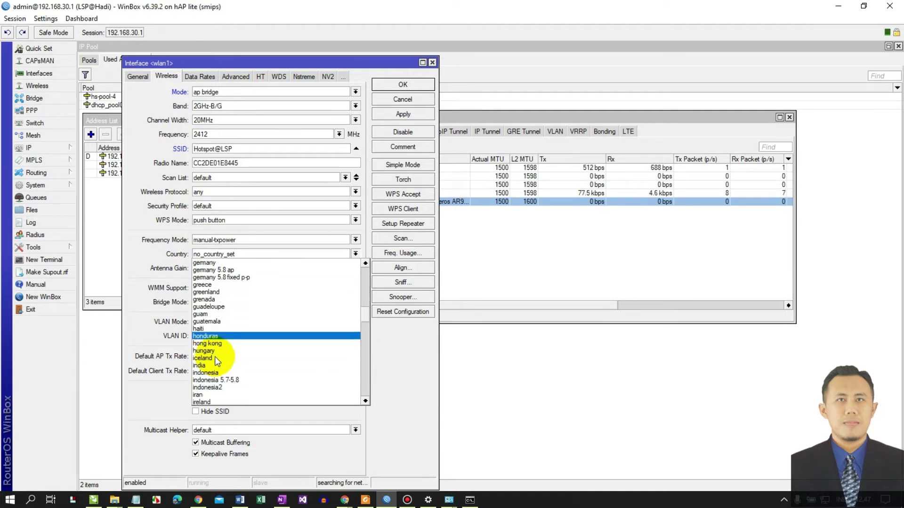
{"action": "left_click", "coordinate": [227, 344]}
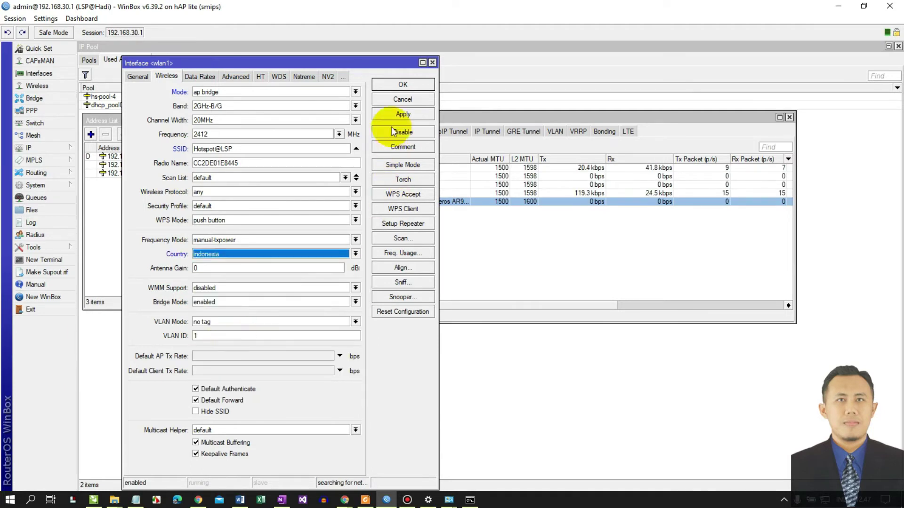
{"action": "left_click", "coordinate": [398, 113]}
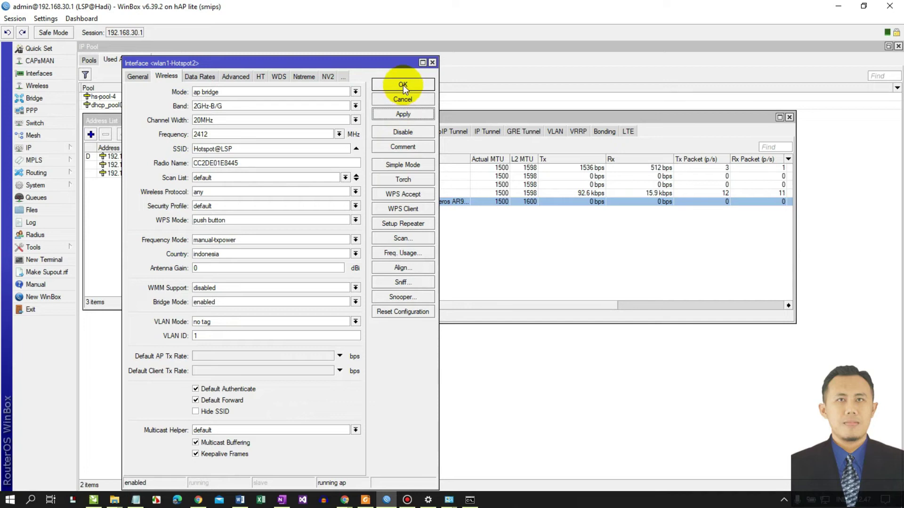
{"action": "left_click", "coordinate": [403, 85]}
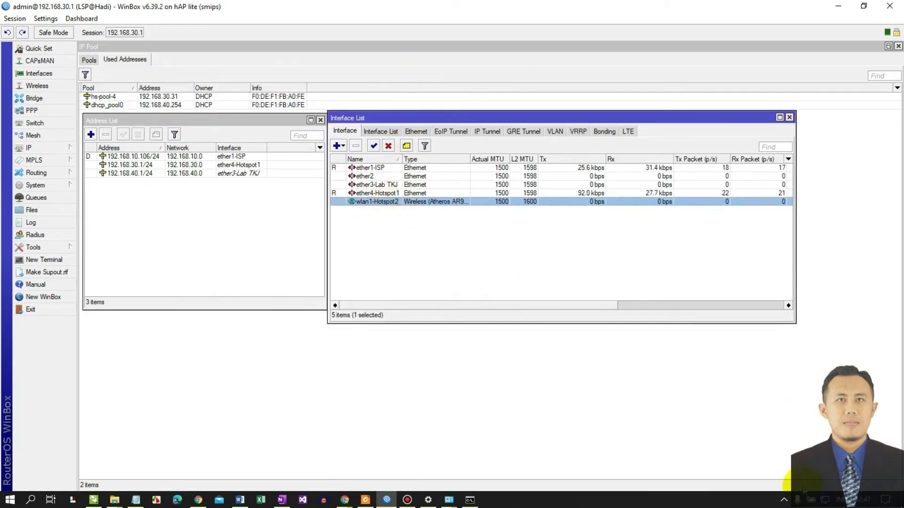
{"action": "mouse_move", "coordinate": [449, 499]}
{"action": "left_click", "coordinate": [438, 424]}
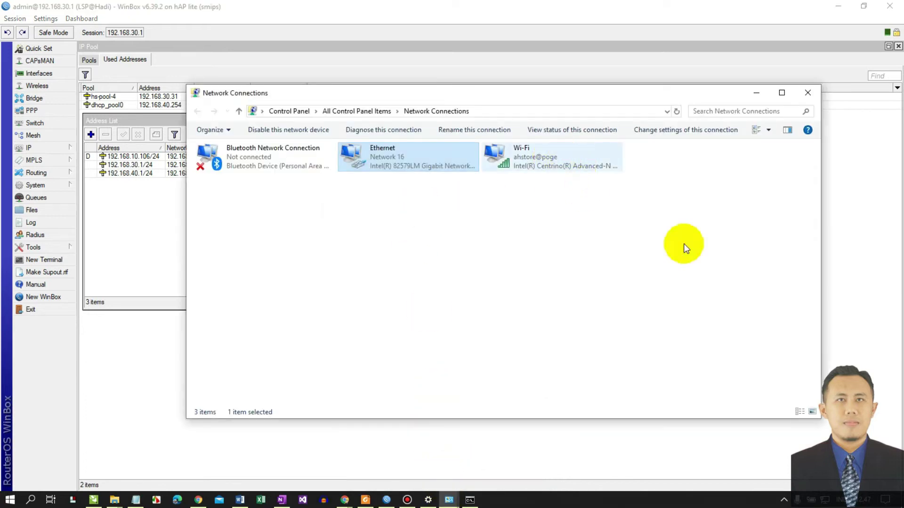
{"action": "left_click", "coordinate": [756, 92]}
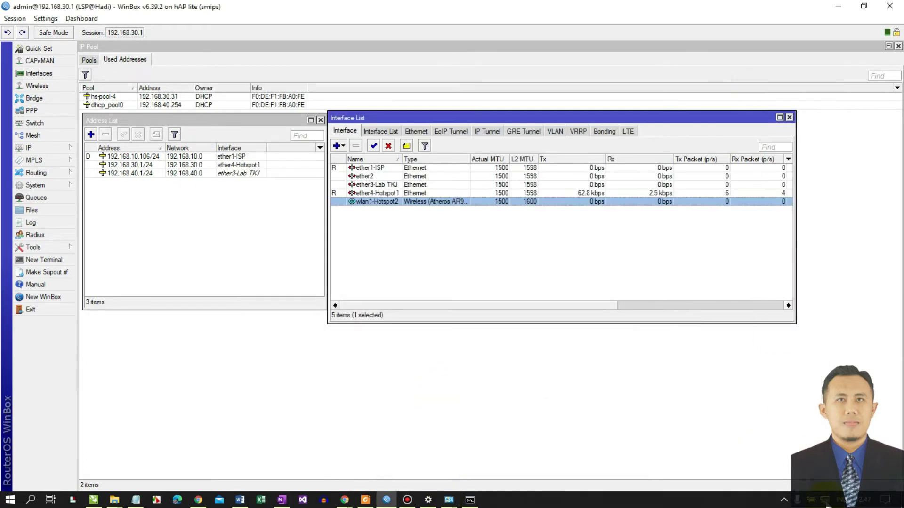
{"action": "left_click", "coordinate": [822, 500]}
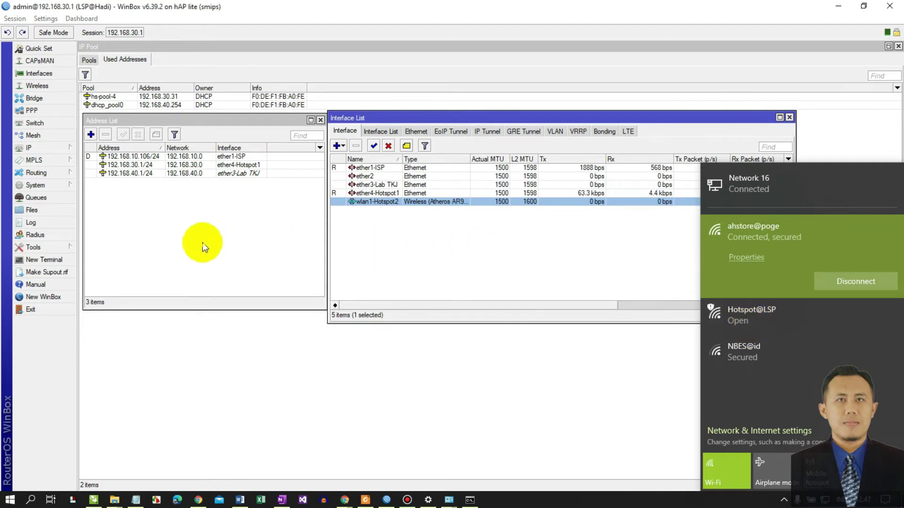
{"action": "left_click", "coordinate": [202, 242]}
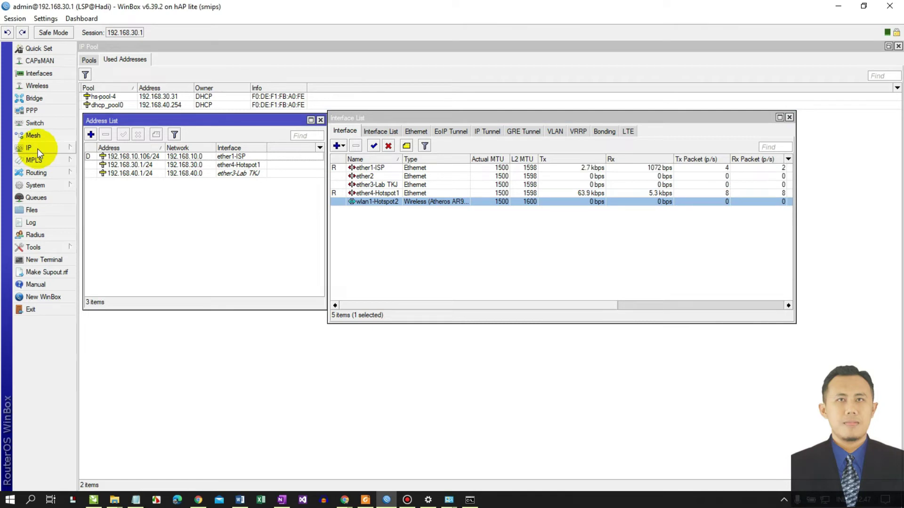
- Start a new entry in the IP Address List, checking the OneNote topology notes
{"action": "left_click", "coordinate": [40, 153]}
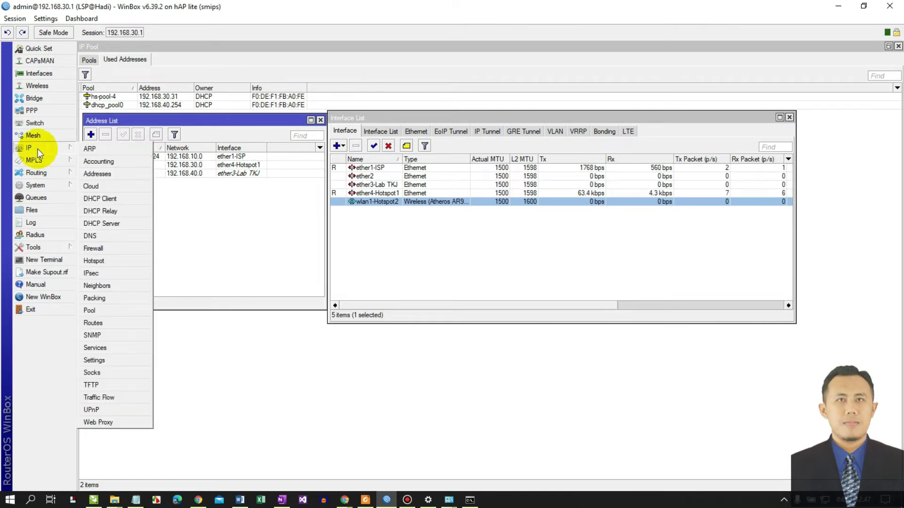
{"action": "left_click", "coordinate": [87, 174]}
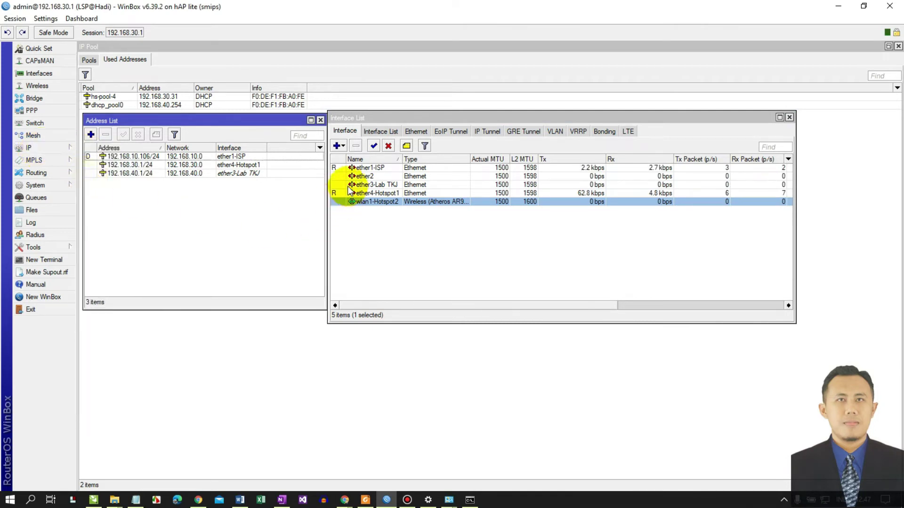
{"action": "left_click", "coordinate": [91, 134]}
{"action": "left_click_drag", "start_coordinate": [247, 126], "coordinate": [530, 227]}
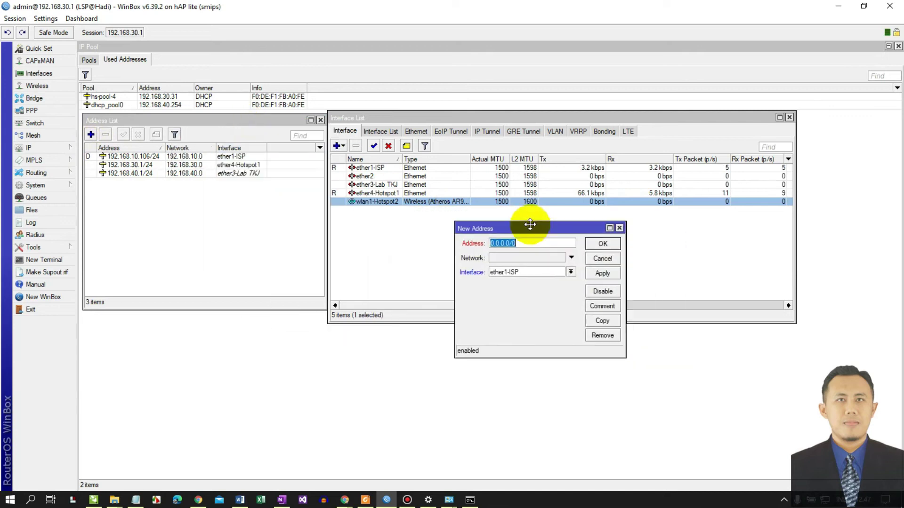
{"action": "mouse_move", "coordinate": [282, 498]}
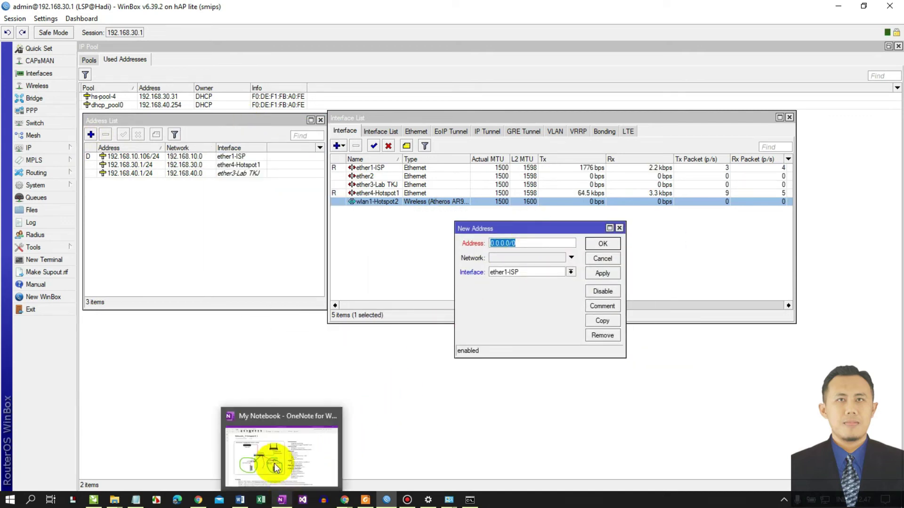
{"action": "left_click", "coordinate": [276, 468]}
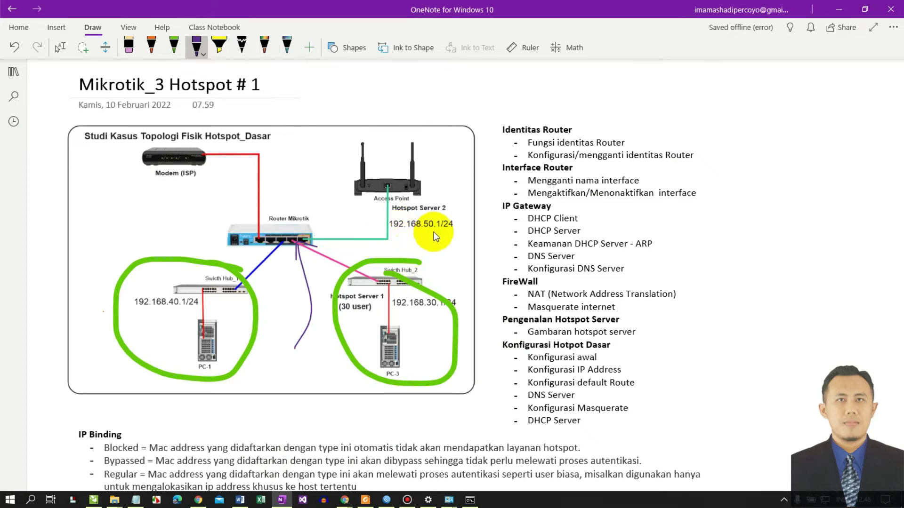
{"action": "left_click", "coordinate": [838, 10]}
- Enter address 192.168.50.1/24 on interface wlan1-Hotspot2 and commit it
{"action": "type", "text": "192.168"}
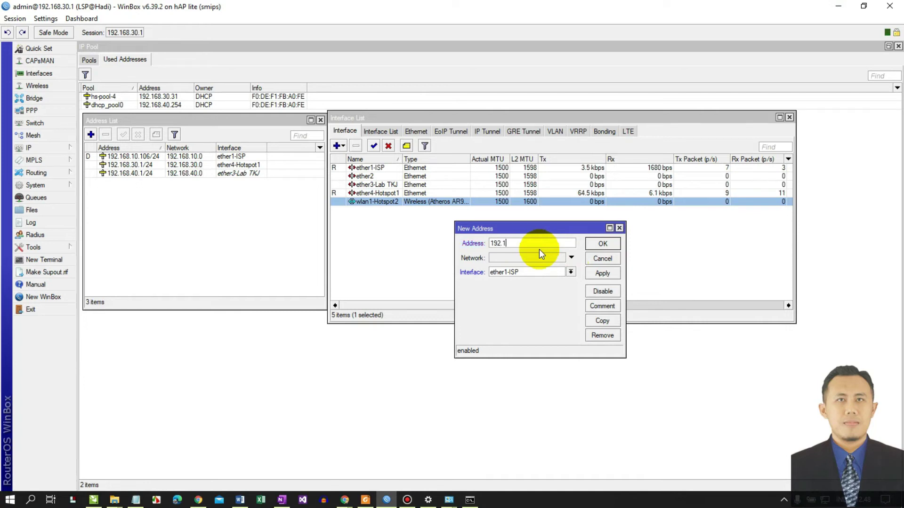
{"action": "type", "text": "."}
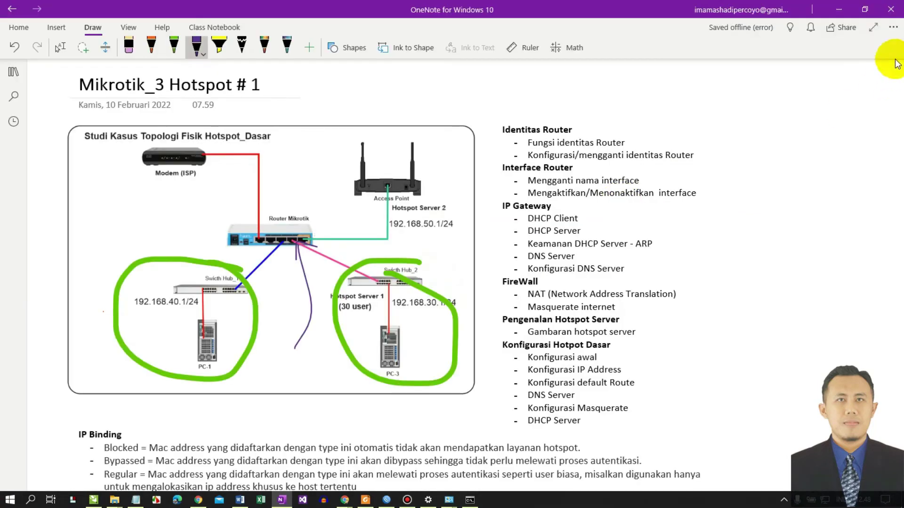
{"action": "left_click", "coordinate": [838, 8]}
{"action": "left_click", "coordinate": [527, 242]}
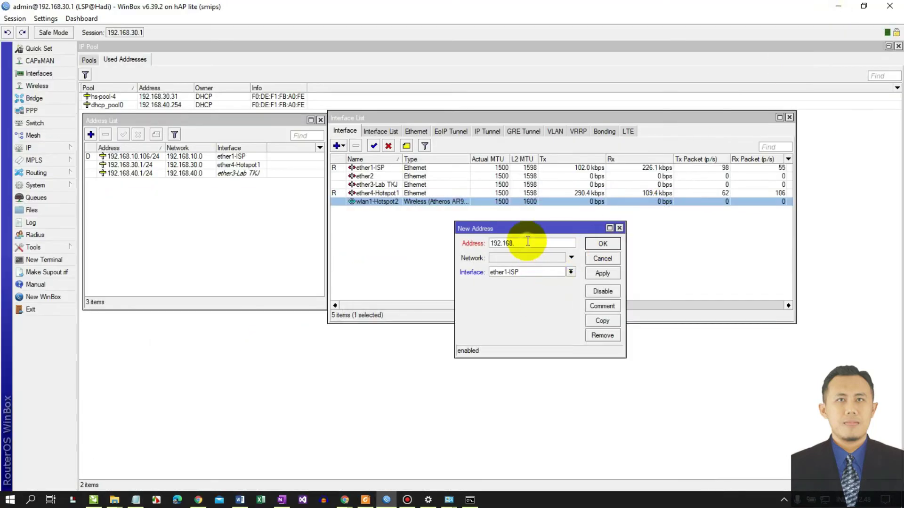
{"action": "type", "text": "50.1"}
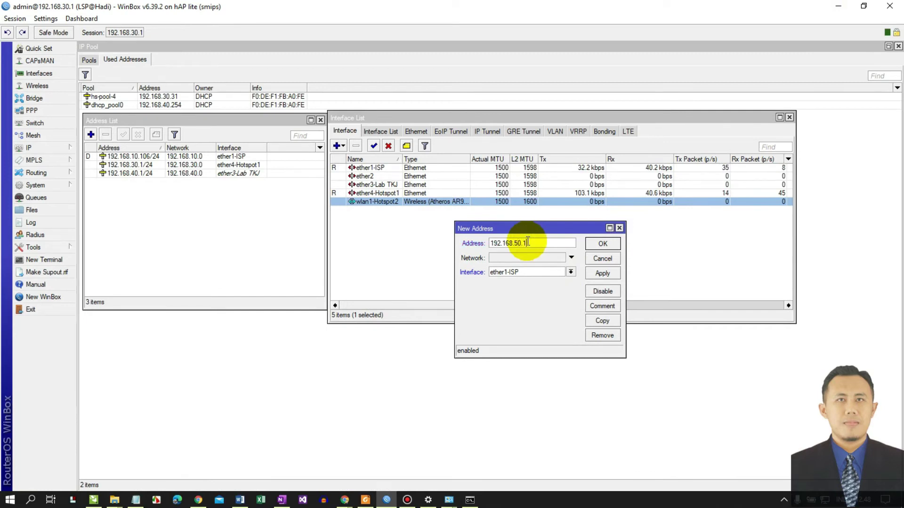
{"action": "type", "text": "/24"}
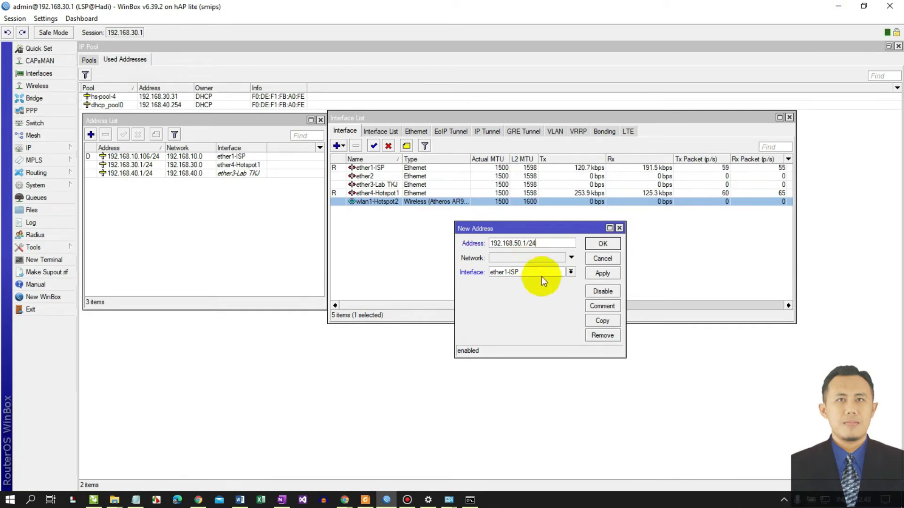
{"action": "left_click", "coordinate": [537, 272]}
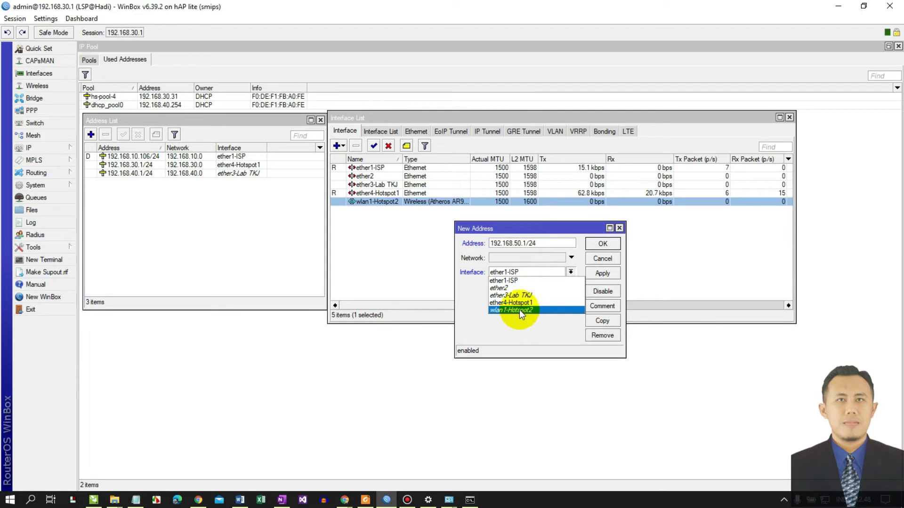
{"action": "left_click", "coordinate": [519, 309]}
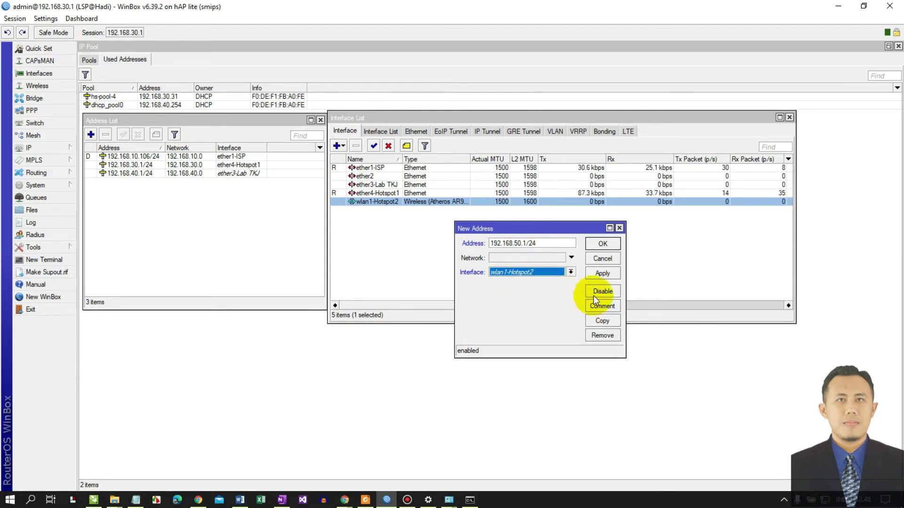
{"action": "left_click", "coordinate": [603, 273]}
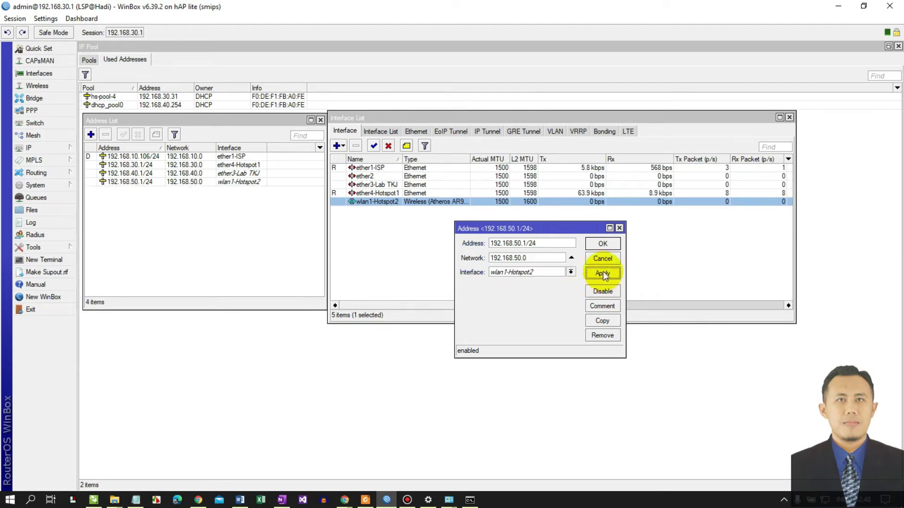
{"action": "left_click", "coordinate": [603, 244]}
- Rearrange the interface and address list windows to show the new address
{"action": "left_click", "coordinate": [542, 115]}
{"action": "left_click_drag", "start_coordinate": [526, 187], "coordinate": [309, 195]}
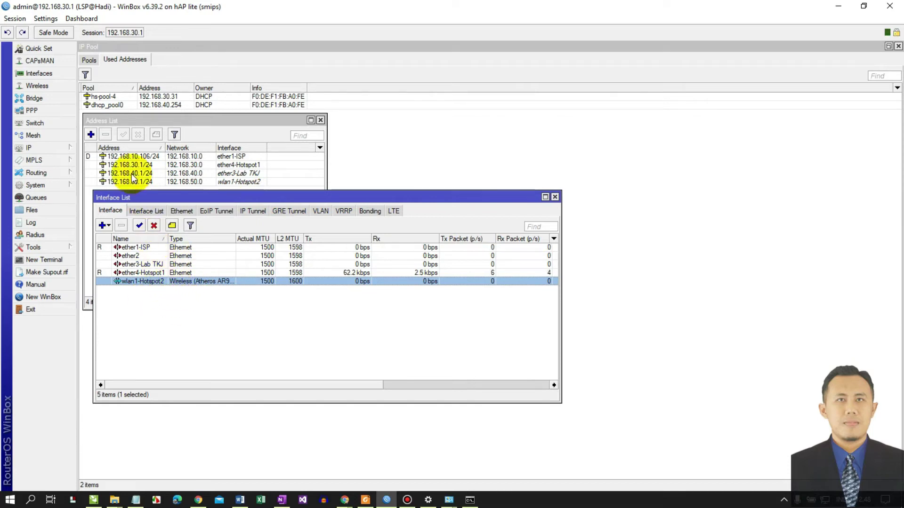
{"action": "left_click", "coordinate": [214, 183]}
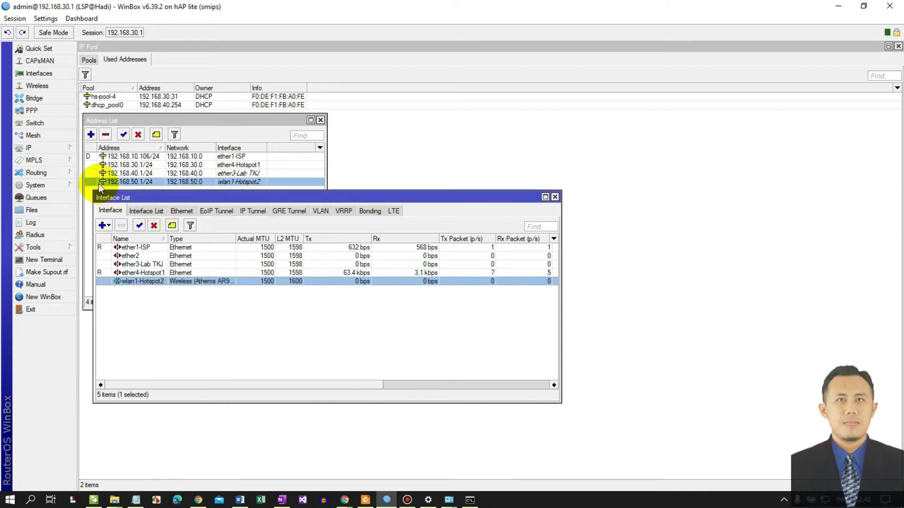
{"action": "left_click", "coordinate": [62, 149]}
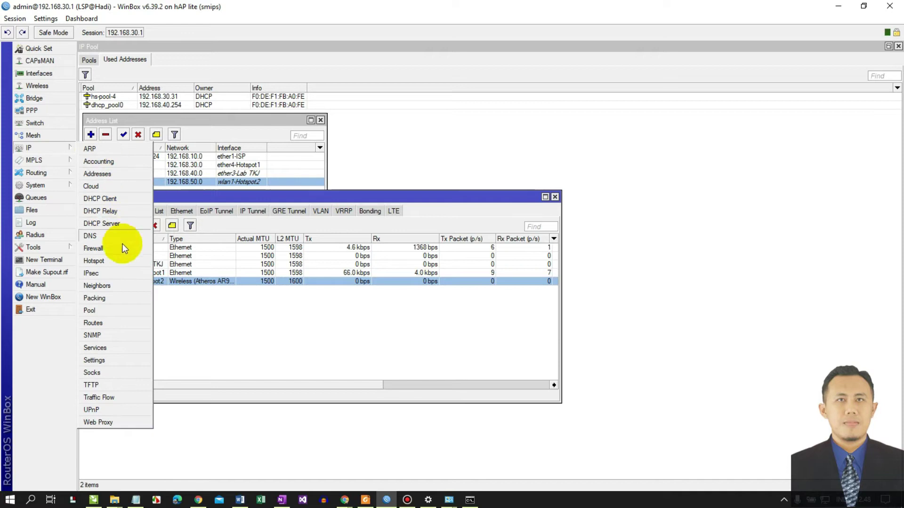
- Run Hotspot Setup on wlan1-Hotspot2 with masquerading turned off
{"action": "left_click", "coordinate": [112, 261]}
{"action": "left_click_drag", "start_coordinate": [400, 177], "coordinate": [515, 121]}
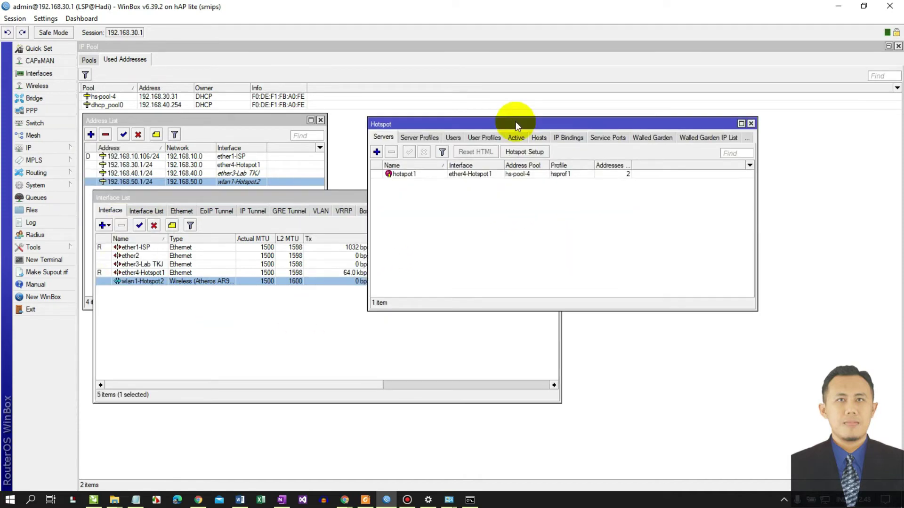
{"action": "left_click", "coordinate": [520, 153]}
{"action": "left_click", "coordinate": [492, 258]}
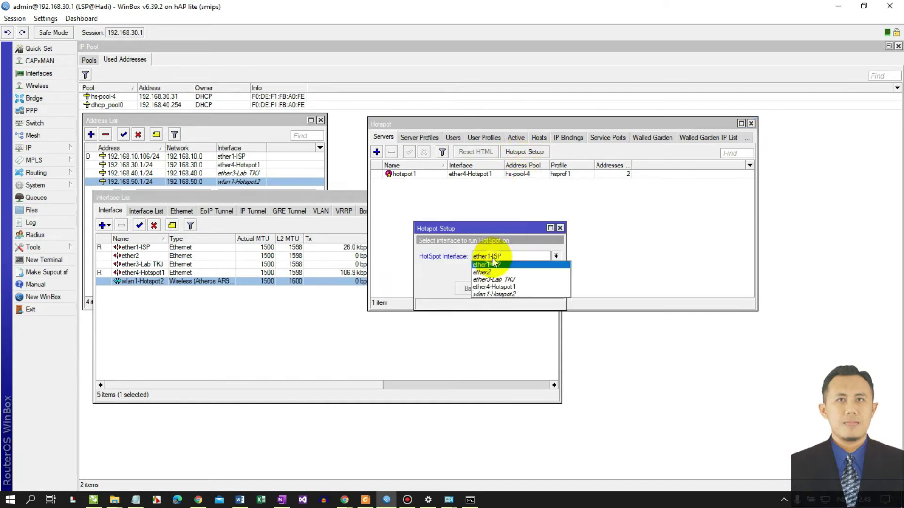
{"action": "left_click", "coordinate": [490, 295]}
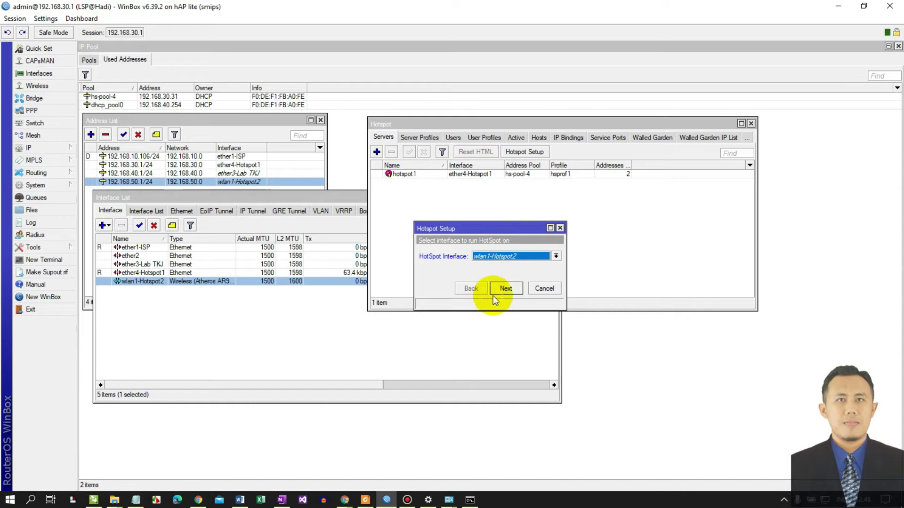
{"action": "left_click", "coordinate": [504, 291]}
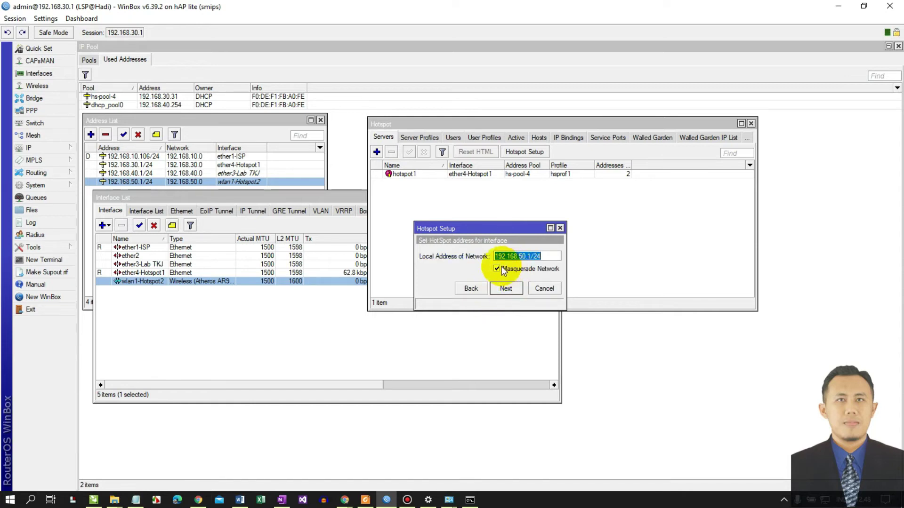
{"action": "left_click", "coordinate": [507, 268]}
{"action": "left_click", "coordinate": [504, 290]}
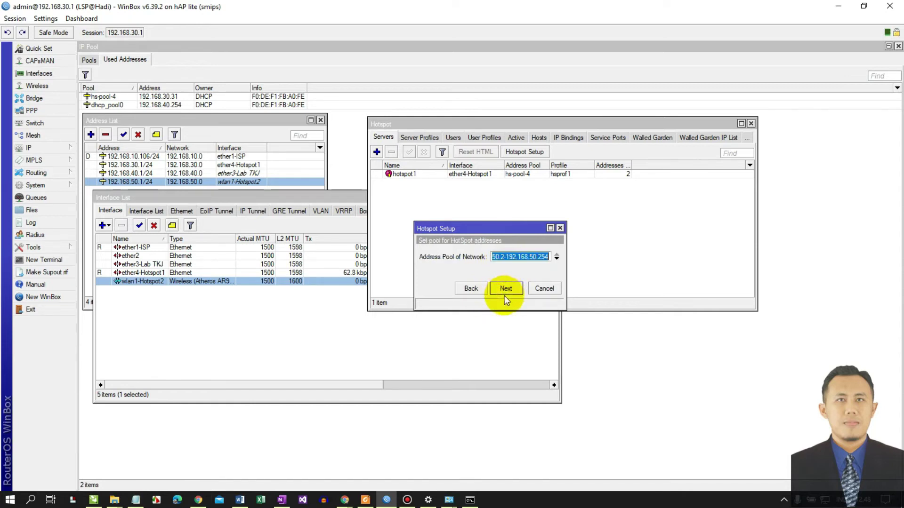
- Accept pool 192.168.50.2-192.168.50.254, with no SSL certificate and no SMTP server
{"action": "left_click", "coordinate": [493, 257]}
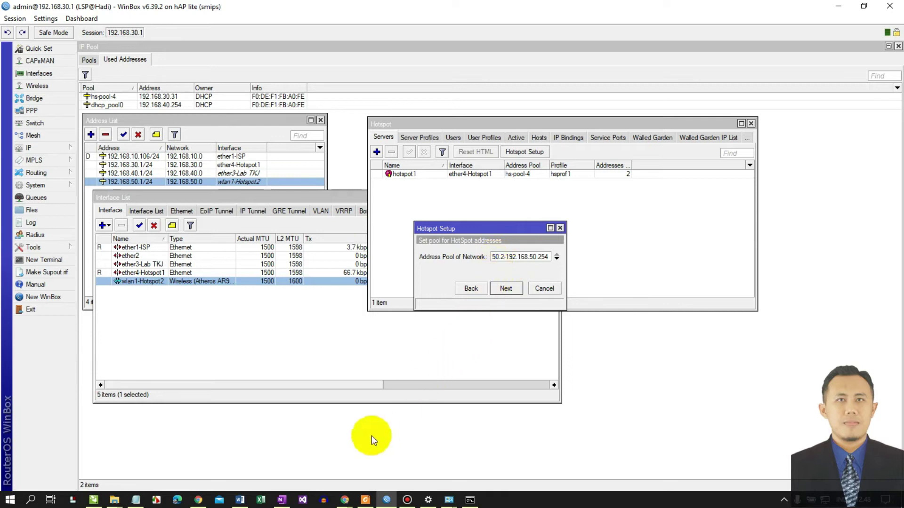
{"action": "left_click", "coordinate": [281, 500]}
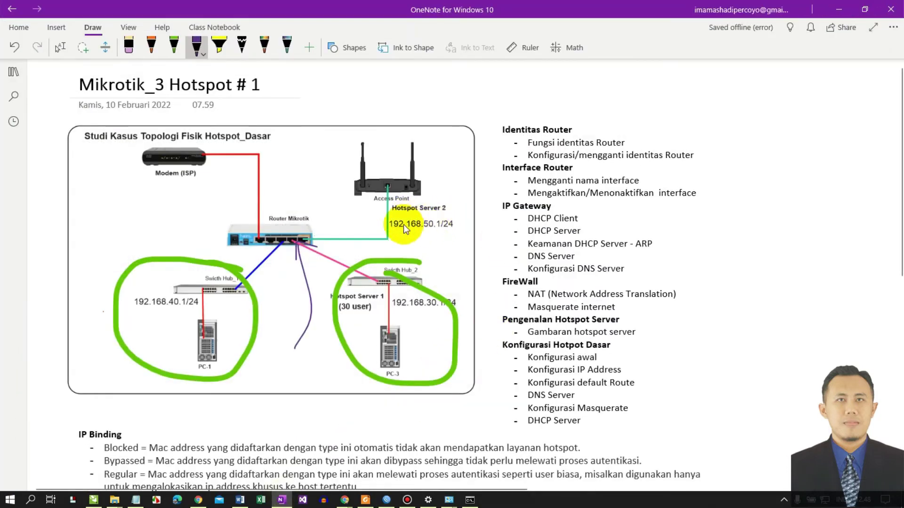
{"action": "left_click", "coordinate": [838, 9]}
{"action": "left_click", "coordinate": [512, 290]}
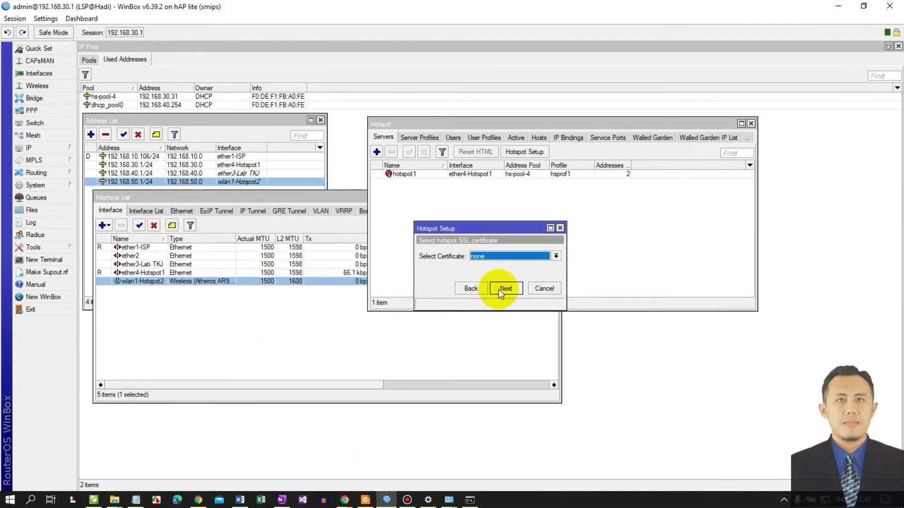
{"action": "left_click", "coordinate": [499, 290]}
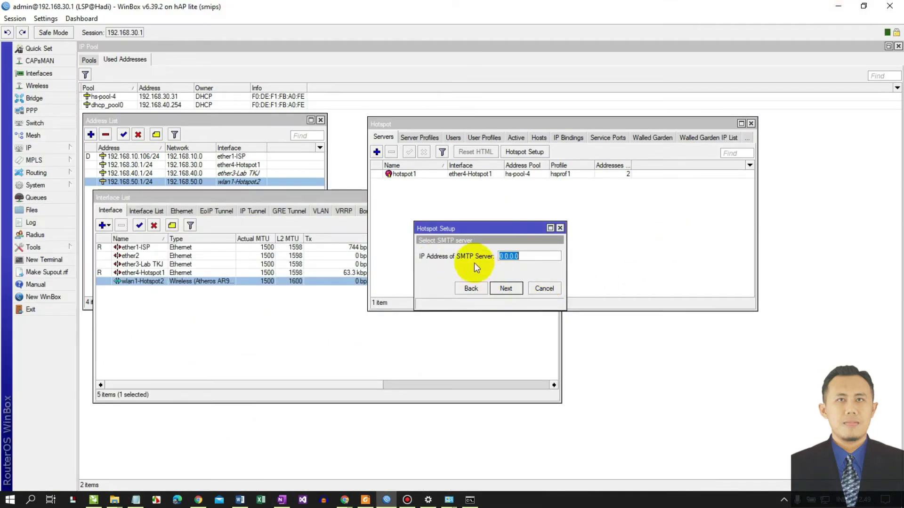
{"action": "left_click", "coordinate": [512, 292]}
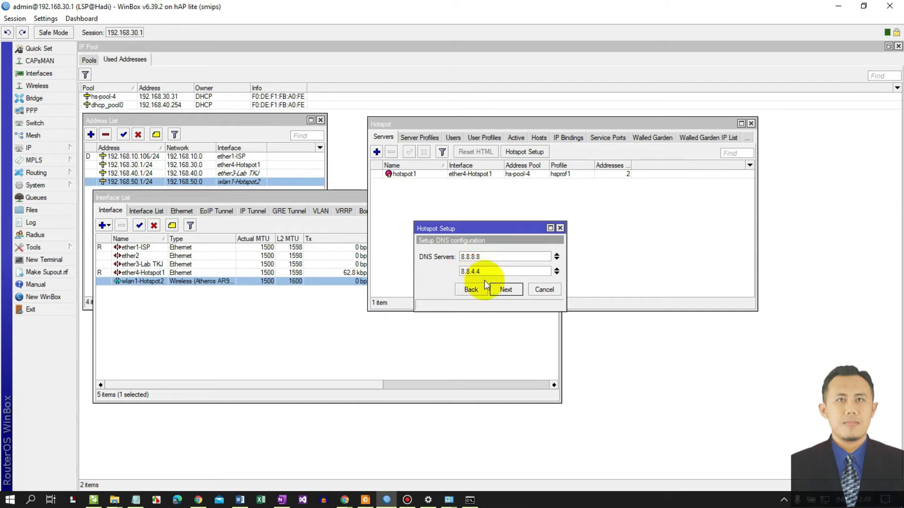
- Add DNS server 192.168.10.1, set DNS name lspskaga.net and finish the setup
{"action": "left_click", "coordinate": [557, 275]}
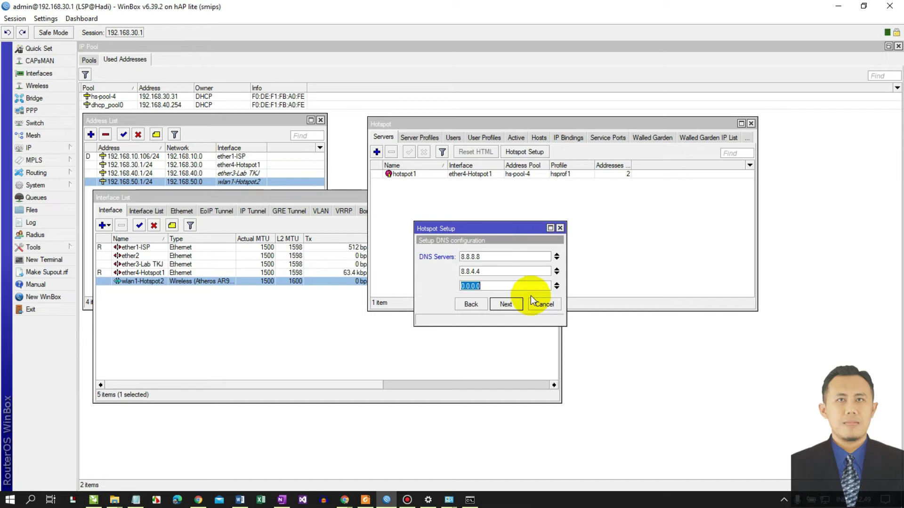
{"action": "type", "text": "192.168.10.1"}
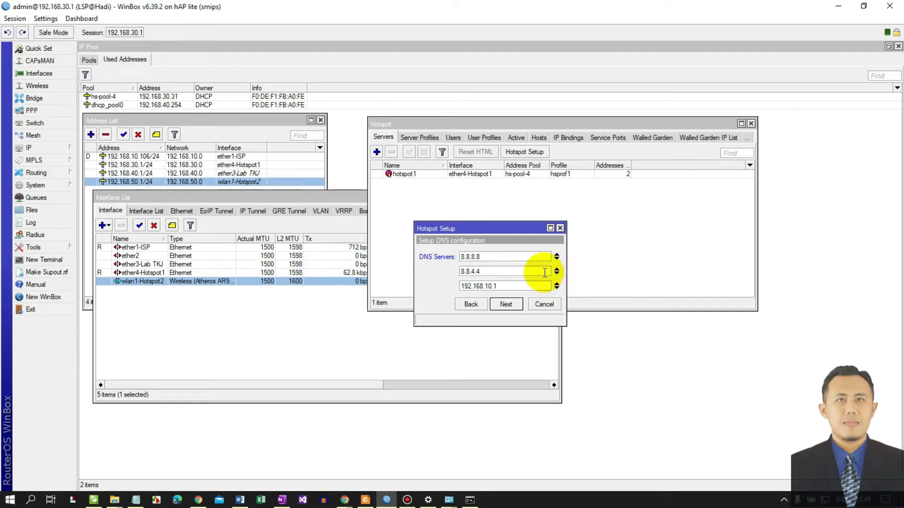
{"action": "left_click", "coordinate": [508, 305]}
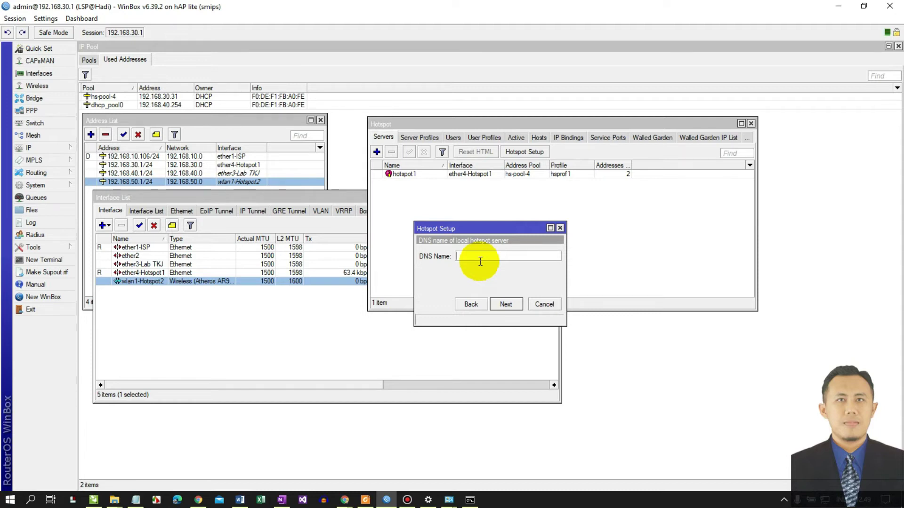
{"action": "type", "text": "lspskaga.n"}
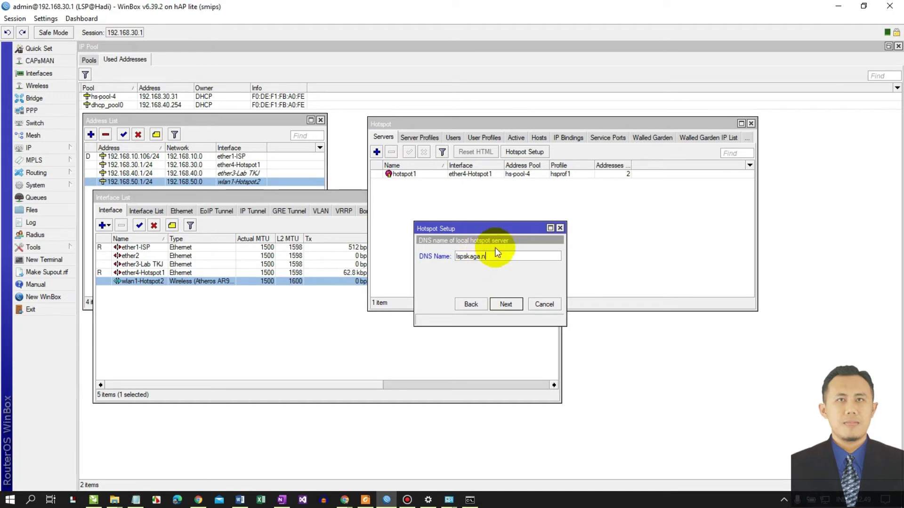
{"action": "type", "text": "et"}
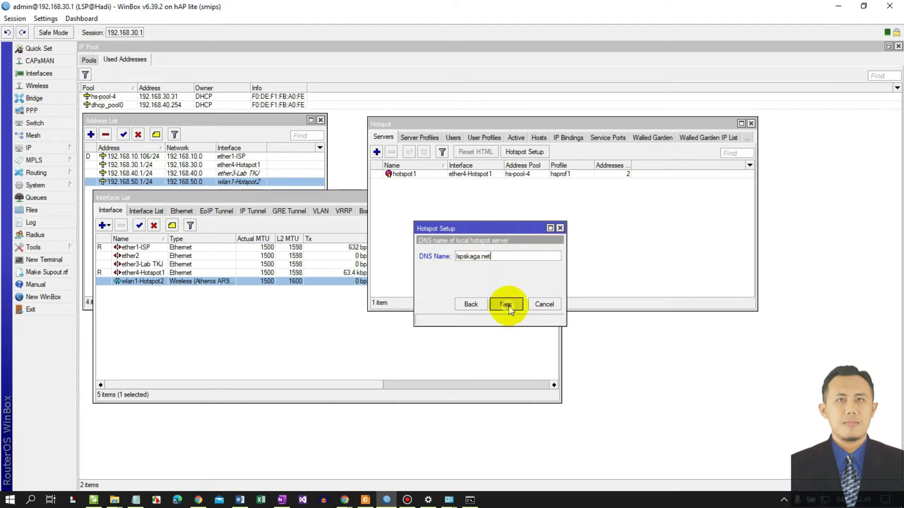
{"action": "left_click", "coordinate": [506, 305]}
{"action": "left_click", "coordinate": [488, 262]}
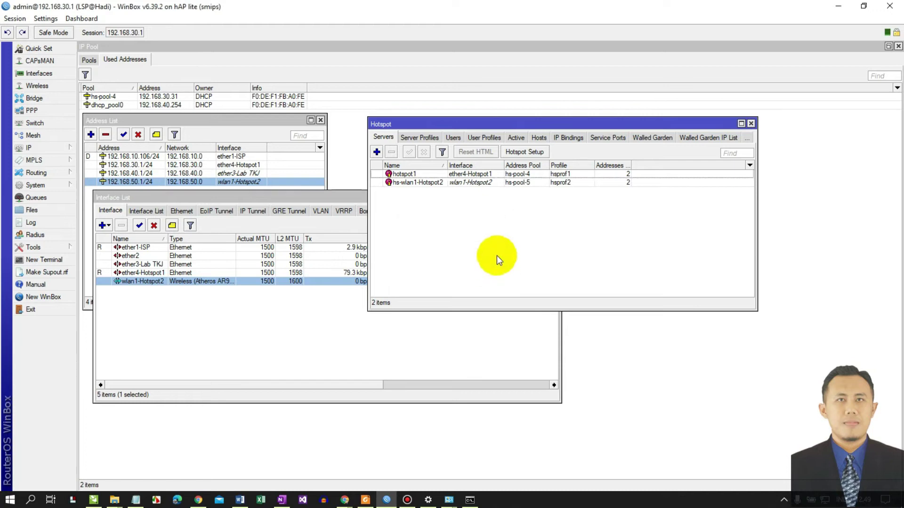
- Change the hs-wlan1-Hotspot2 server's idle timeout to 00:50:00 and save it
{"action": "double_click", "coordinate": [474, 182]}
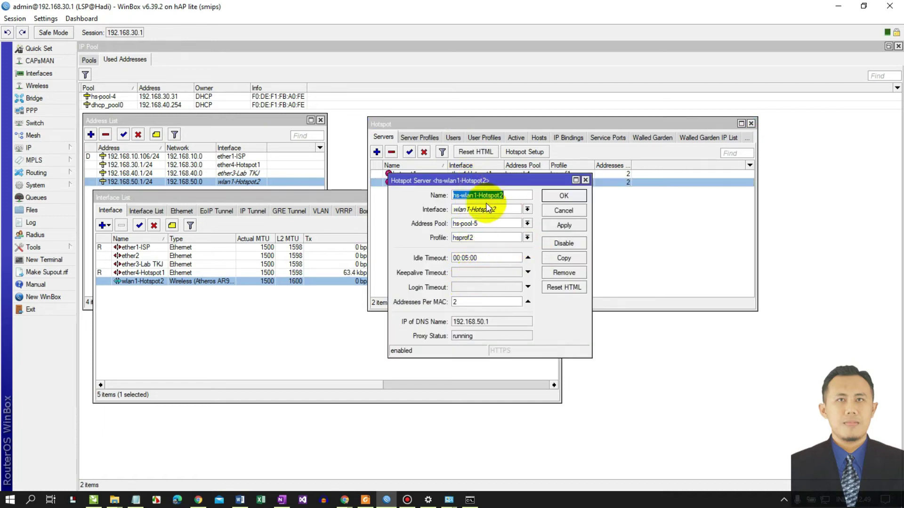
{"action": "left_click", "coordinate": [509, 197]}
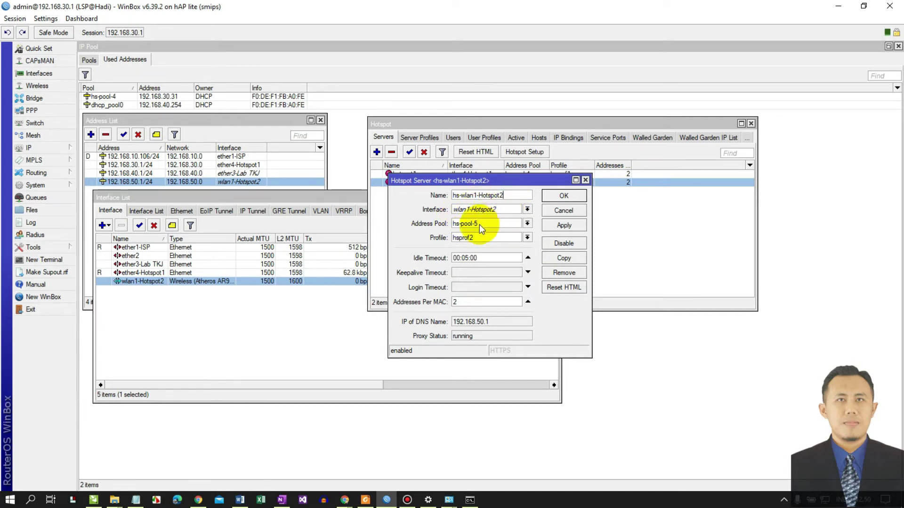
{"action": "left_click", "coordinate": [466, 258]}
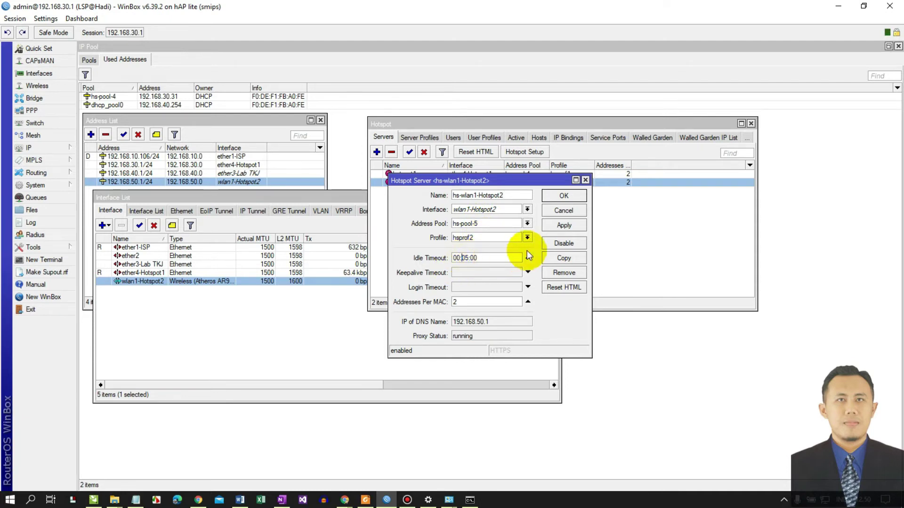
{"action": "key", "text": "Delete"}
{"action": "key", "text": "Delete"}
{"action": "key", "text": "Delete"}
{"action": "type", "text": "50:"}
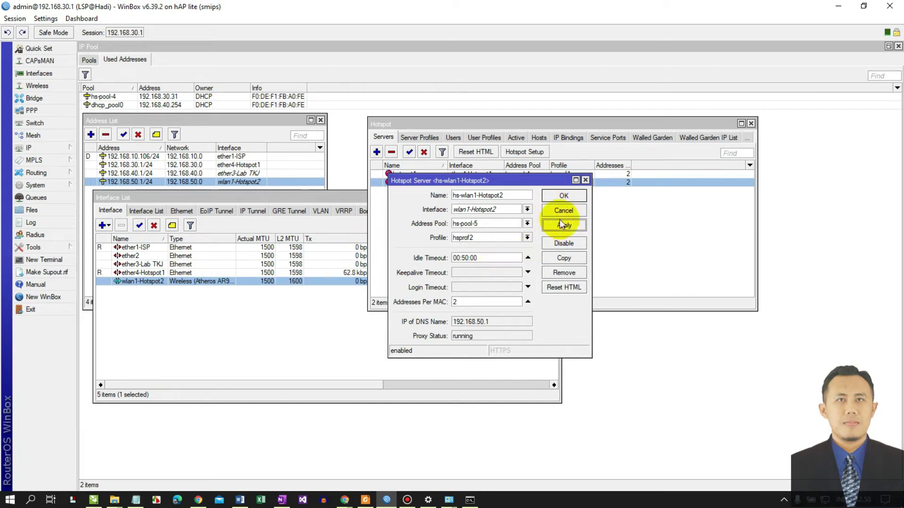
{"action": "left_click", "coordinate": [563, 196]}
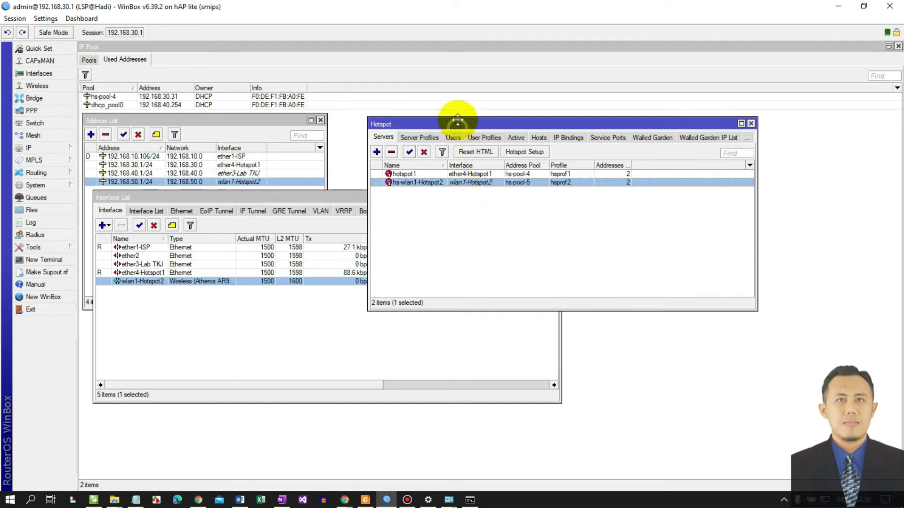
{"action": "left_click_drag", "start_coordinate": [463, 125], "coordinate": [461, 111]}
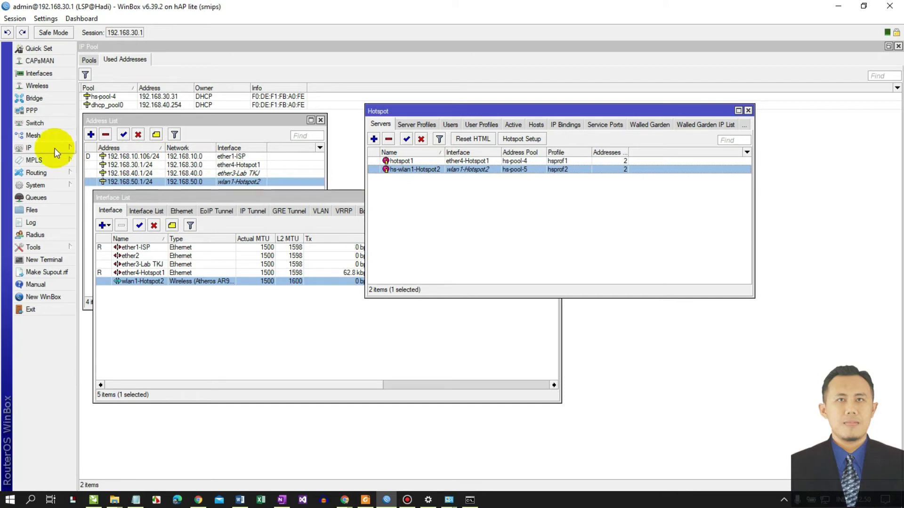
- Show the DHCP server list with its Add ARP For Leases column widened
{"action": "left_click", "coordinate": [54, 148]}
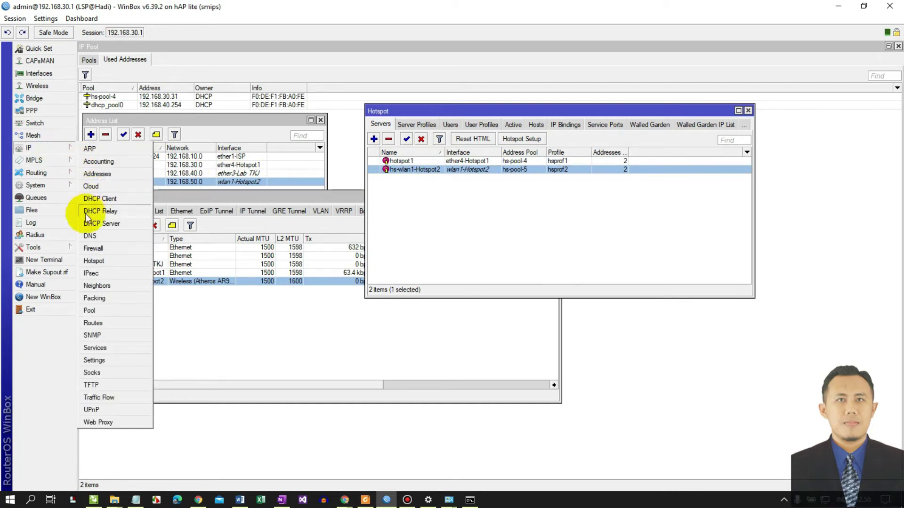
{"action": "left_click", "coordinate": [98, 224]}
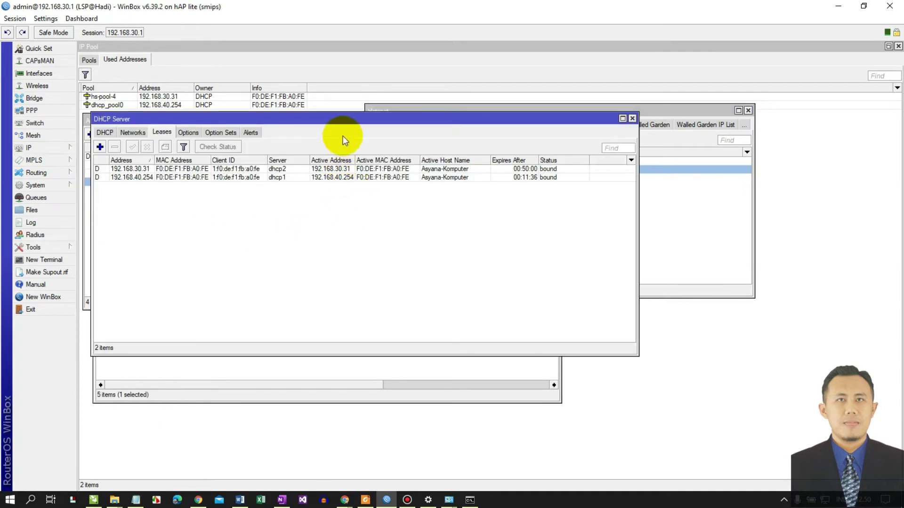
{"action": "left_click_drag", "start_coordinate": [355, 121], "coordinate": [501, 174]}
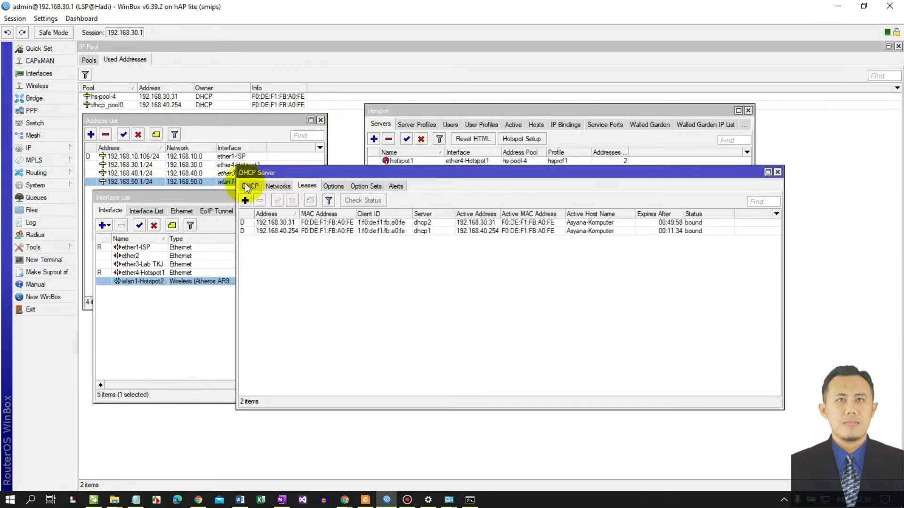
{"action": "left_click", "coordinate": [249, 186]}
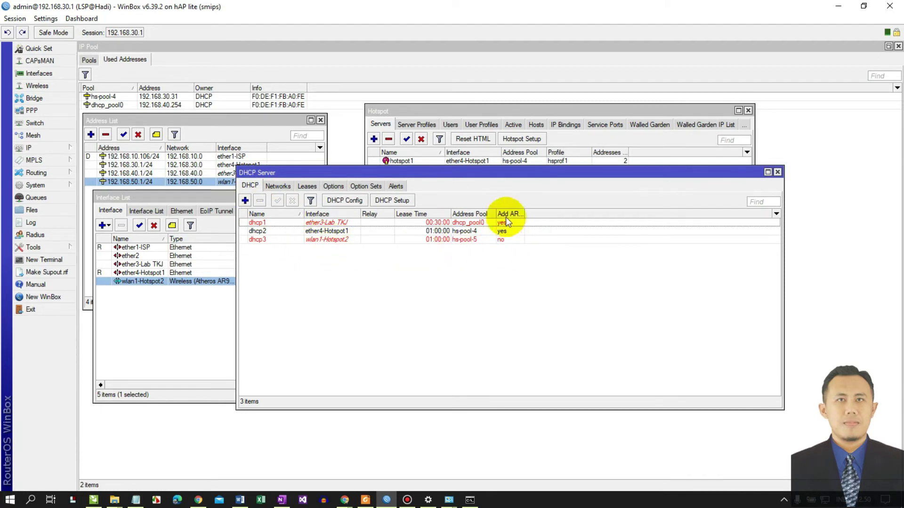
{"action": "left_click_drag", "start_coordinate": [524, 214], "coordinate": [579, 214]}
- Enable Add ARP For Leases on dhcp3, save it, and close the DHCP Server window
{"action": "double_click", "coordinate": [503, 240]}
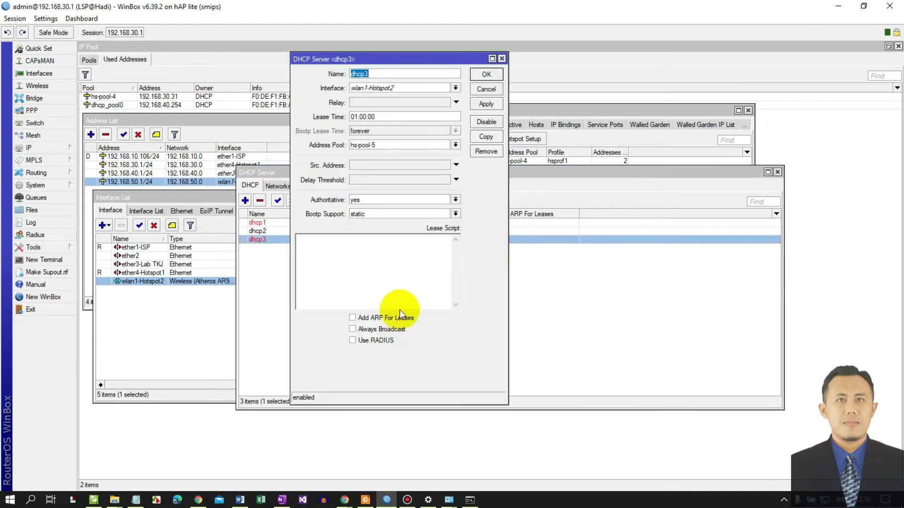
{"action": "left_click", "coordinate": [385, 318]}
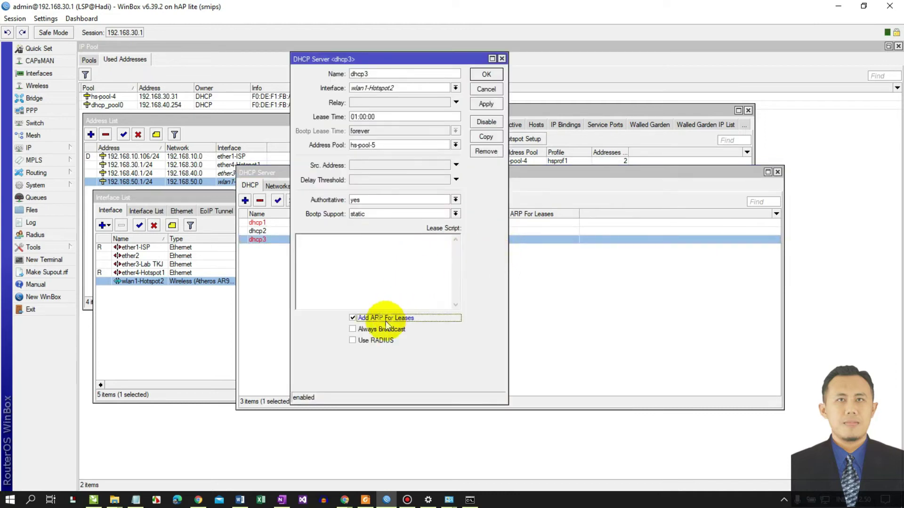
{"action": "left_click", "coordinate": [482, 109]}
{"action": "left_click", "coordinate": [486, 75]}
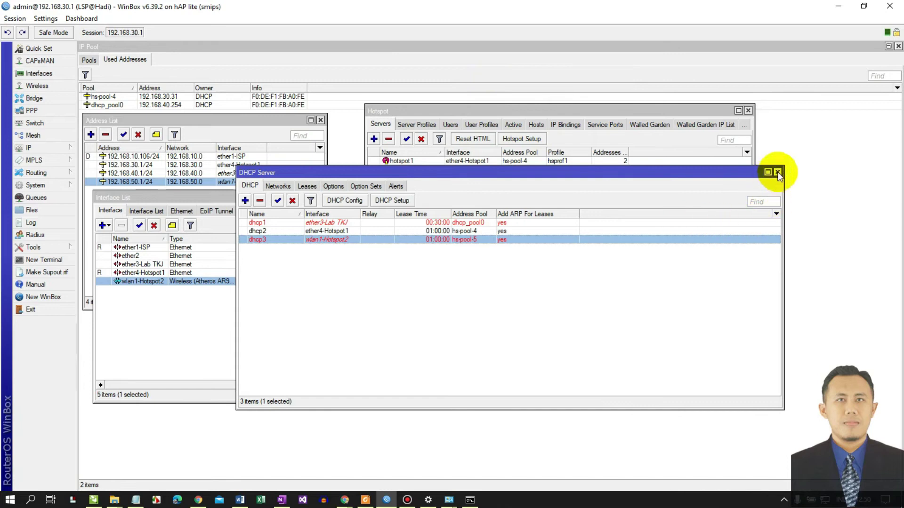
{"action": "left_click", "coordinate": [777, 173]}
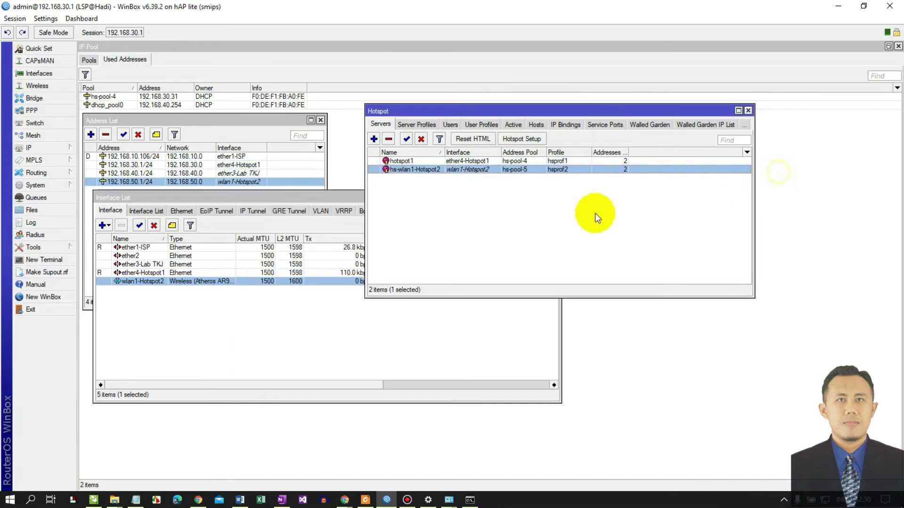
- Change wlan1-Hotspot2's ARP mode to reply-only and save the interface settings
{"action": "left_click", "coordinate": [40, 76]}
{"action": "left_click_drag", "start_coordinate": [308, 201], "coordinate": [553, 192]}
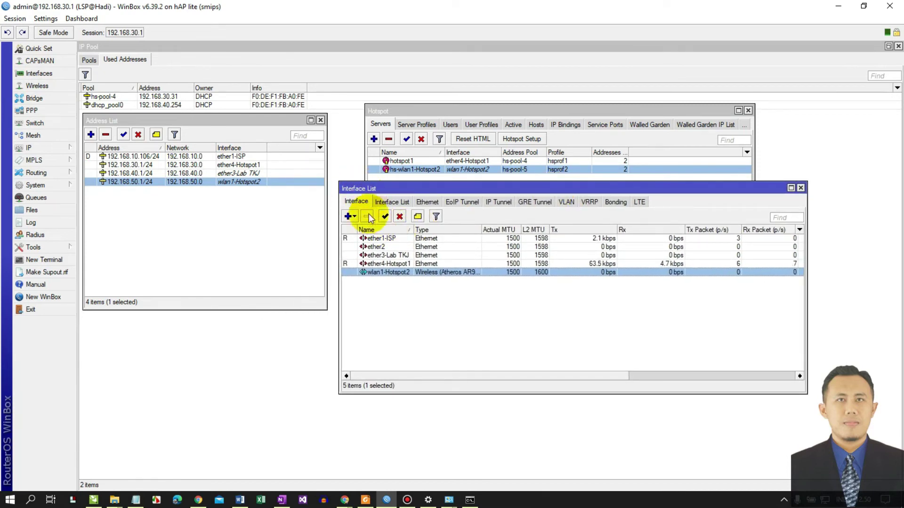
{"action": "double_click", "coordinate": [390, 272]}
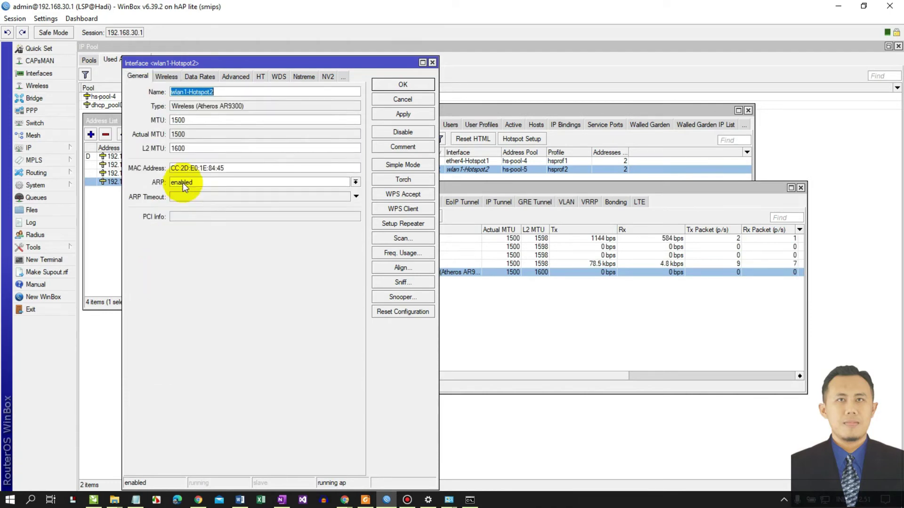
{"action": "left_click", "coordinate": [183, 182]}
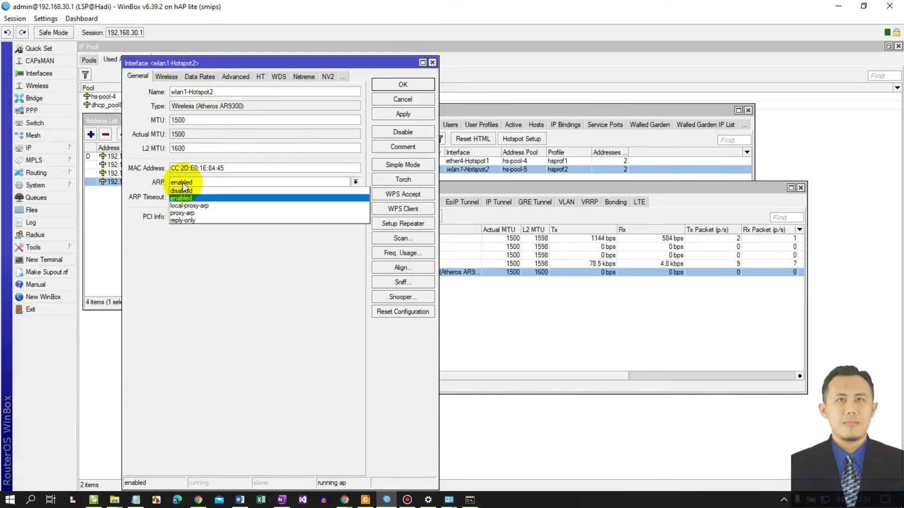
{"action": "left_click", "coordinate": [184, 220]}
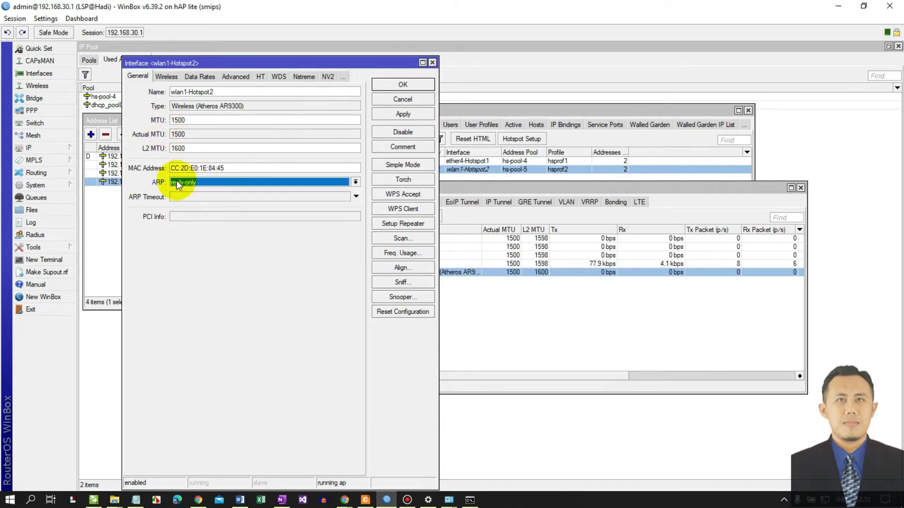
{"action": "left_click", "coordinate": [400, 117]}
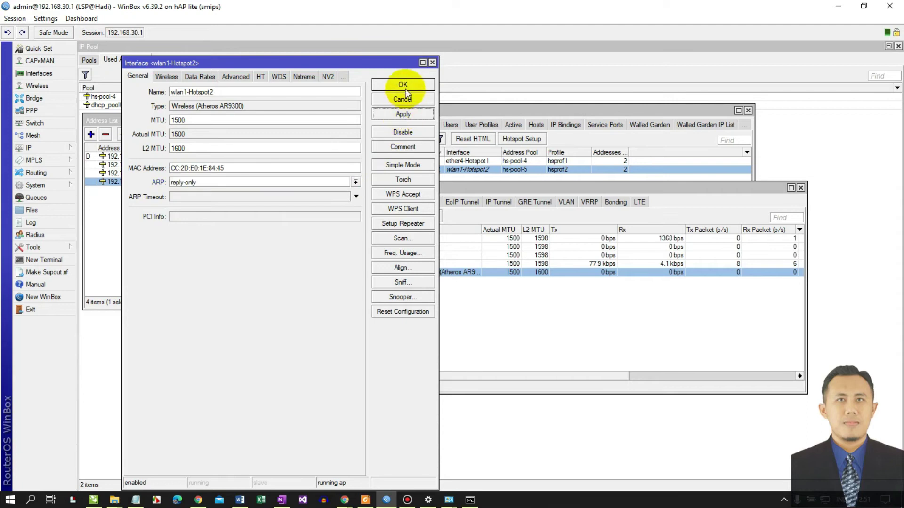
{"action": "left_click", "coordinate": [404, 87]}
{"action": "left_click_drag", "start_coordinate": [438, 189], "coordinate": [313, 112]}
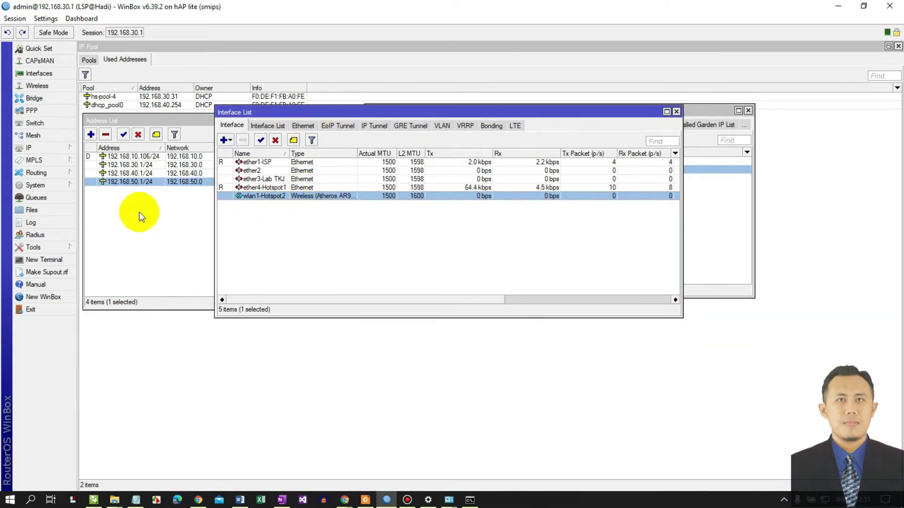
{"action": "left_click_drag", "start_coordinate": [272, 109], "coordinate": [156, 202]}
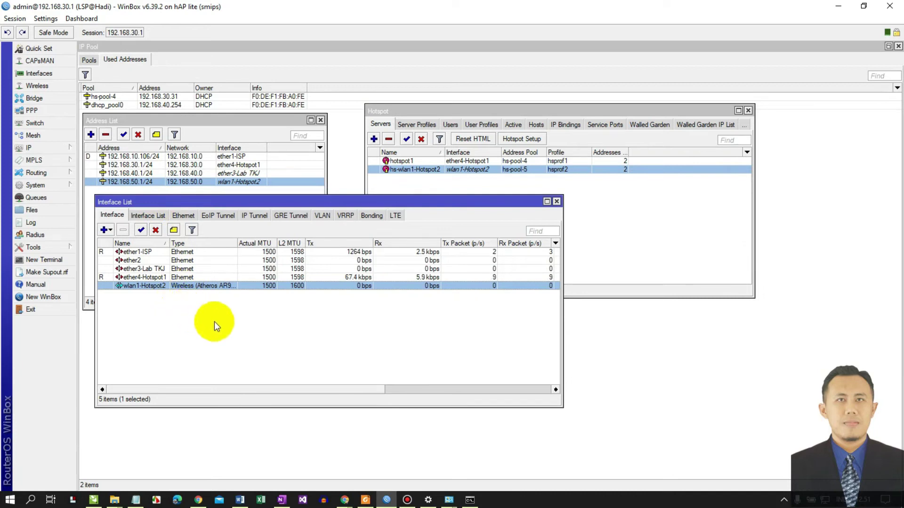
- Join the Hotspot@LSP Wi-Fi with Connect automatically ticked, then return to WinBox
{"action": "left_click", "coordinate": [825, 501]}
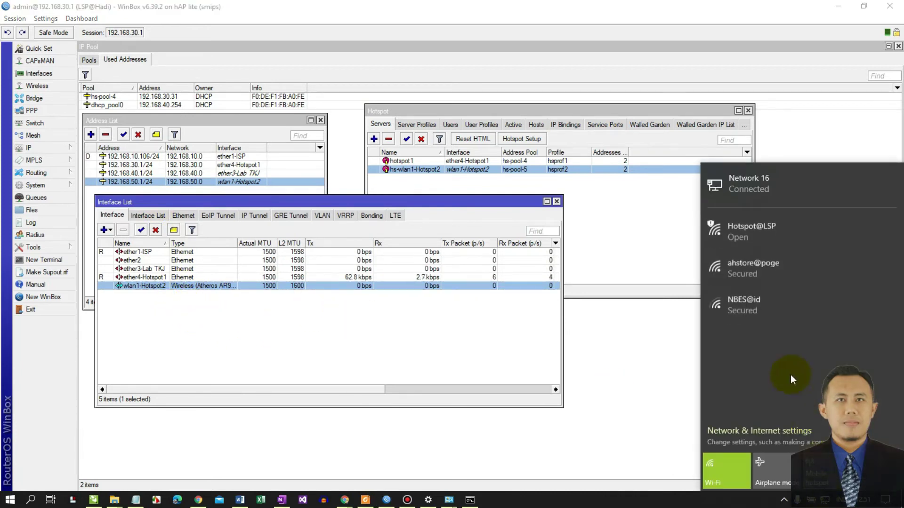
{"action": "left_click", "coordinate": [744, 234]}
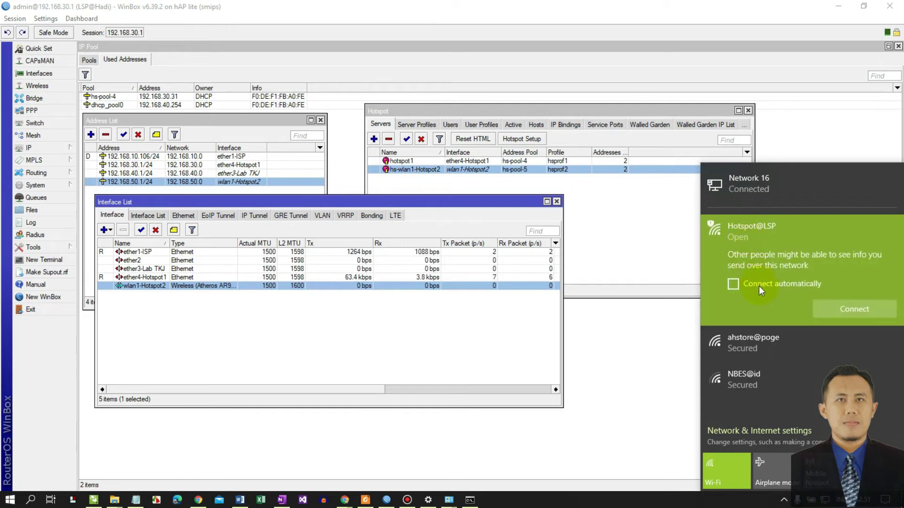
{"action": "left_click", "coordinate": [758, 284]}
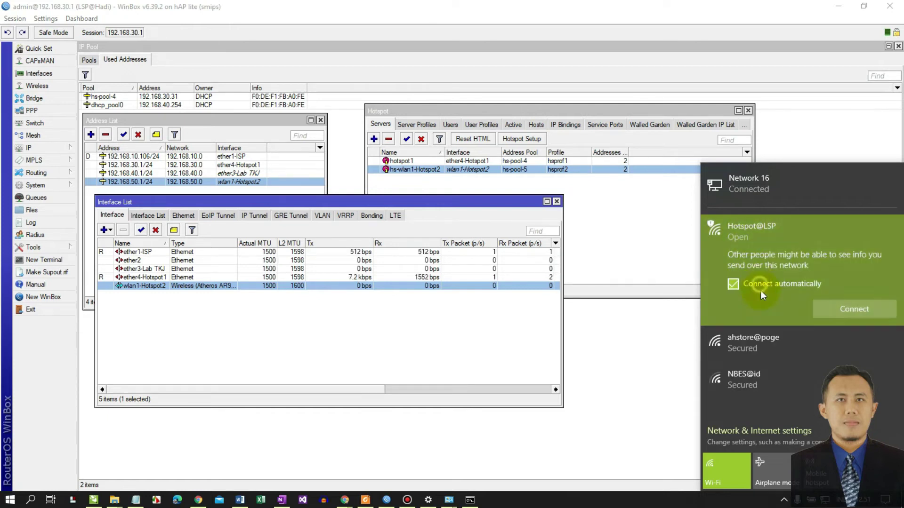
{"action": "left_click", "coordinate": [851, 309]}
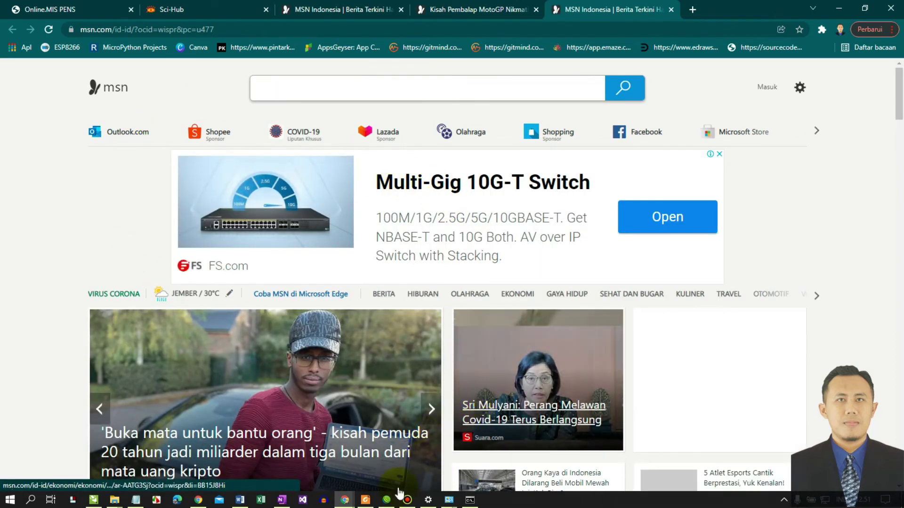
{"action": "mouse_move", "coordinate": [386, 500]}
{"action": "left_click", "coordinate": [386, 465]}
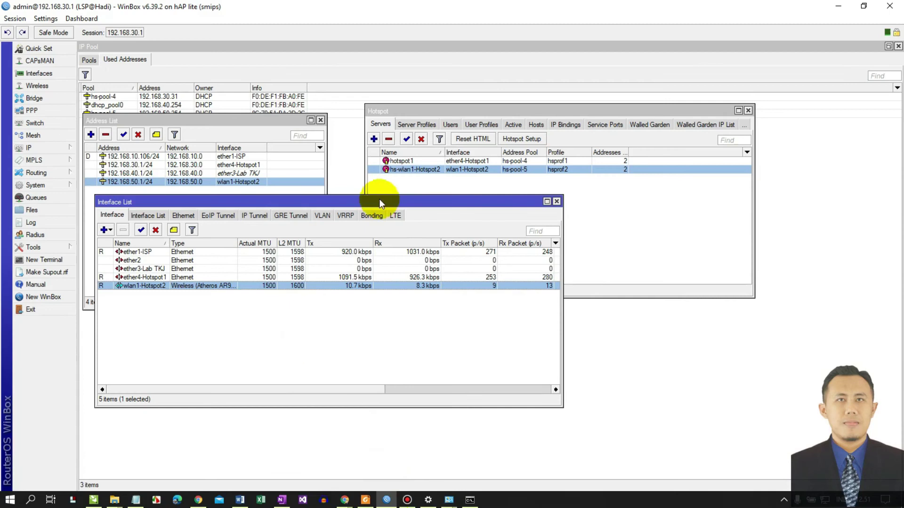
- Reopen IP > Hotspot and show the Server Profiles list with default, hsprof1 and hsprof2
{"action": "mouse_move", "coordinate": [372, 204]}
{"action": "left_mouse_down"}
{"action": "mouse_move", "coordinate": [398, 216]}
{"action": "mouse_move", "coordinate": [378, 216]}
{"action": "left_mouse_up"}
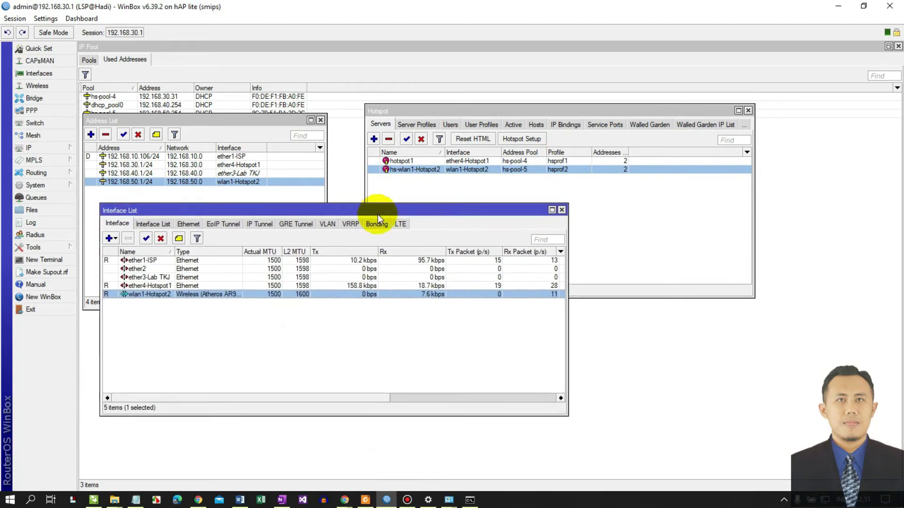
{"action": "left_click", "coordinate": [748, 110]}
{"action": "left_click", "coordinate": [56, 147]}
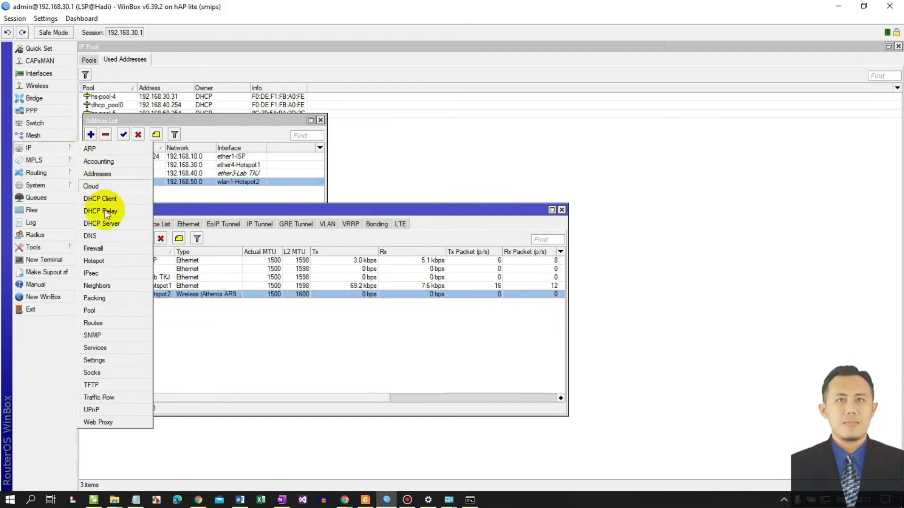
{"action": "left_click", "coordinate": [94, 260]}
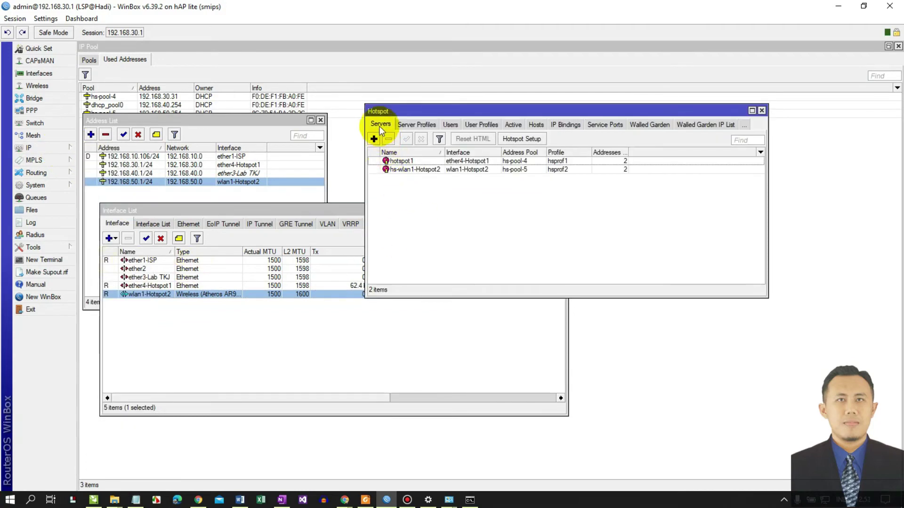
{"action": "left_click", "coordinate": [417, 124]}
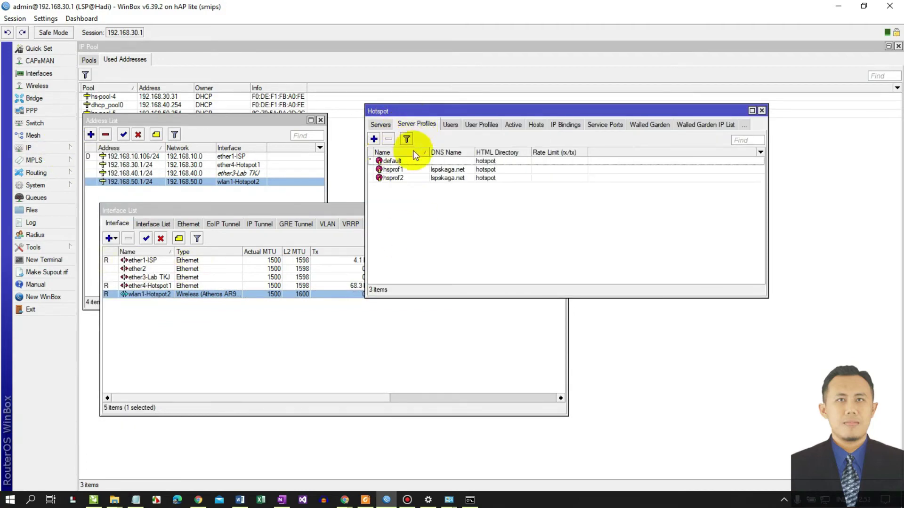
- Switch hsprof2's login methods from cookie to HTTP CHAP plus HTTPS and save it
{"action": "double_click", "coordinate": [398, 179]}
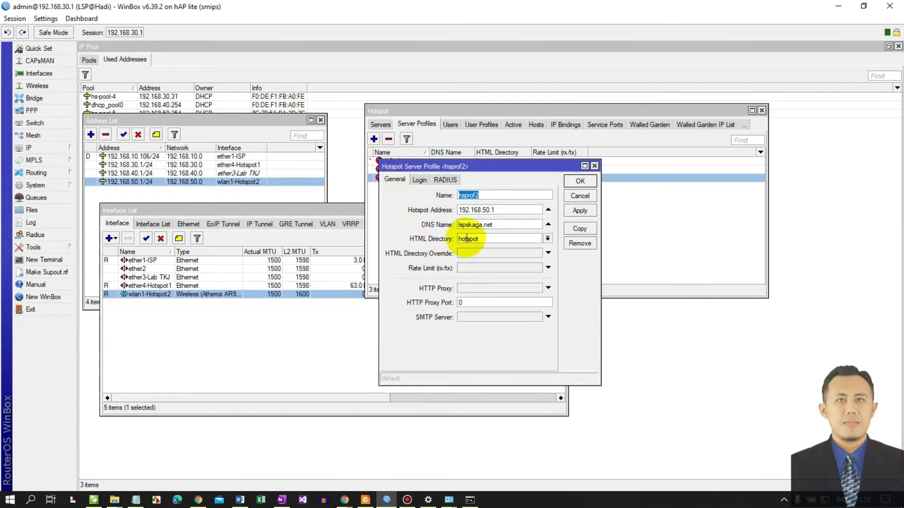
{"action": "left_click", "coordinate": [417, 180]}
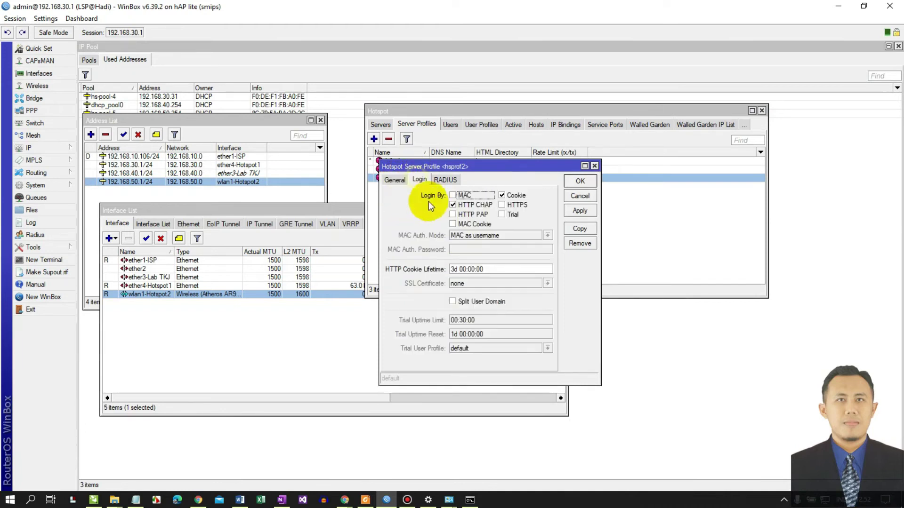
{"action": "left_click", "coordinate": [510, 198]}
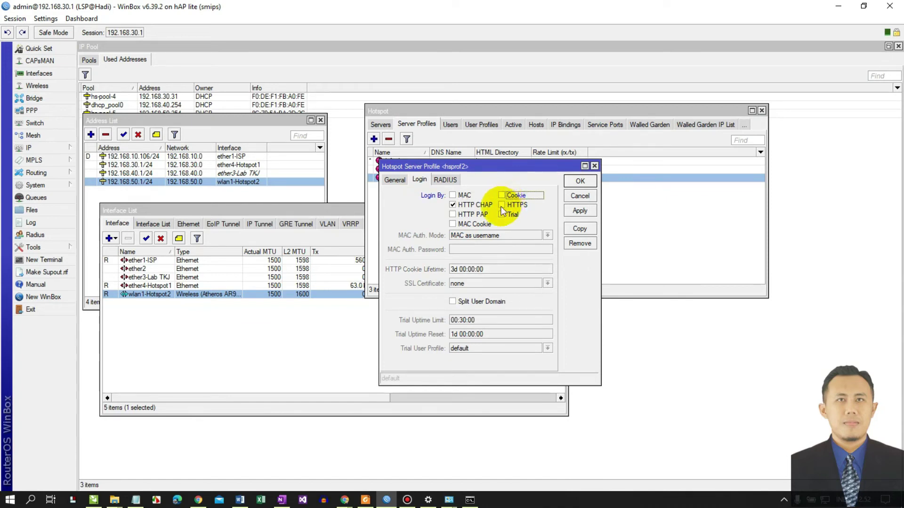
{"action": "left_click", "coordinate": [502, 205]}
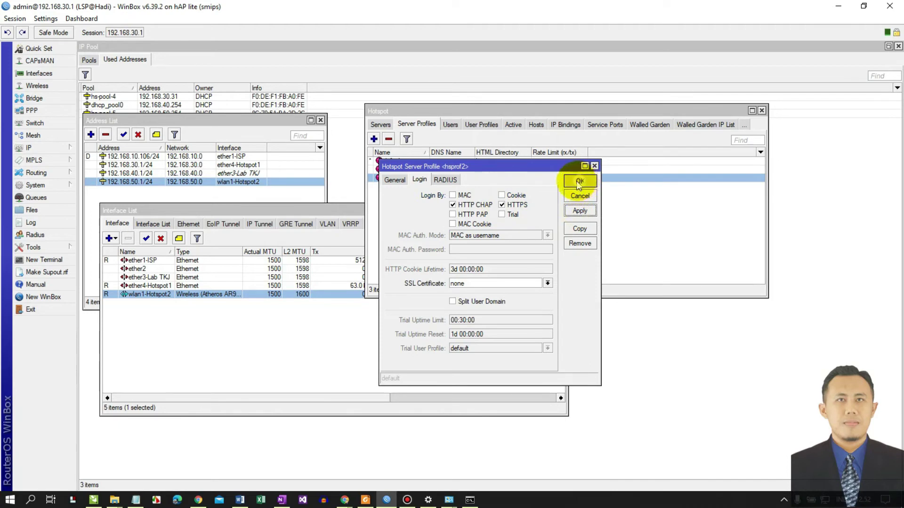
{"action": "left_click", "coordinate": [579, 182]}
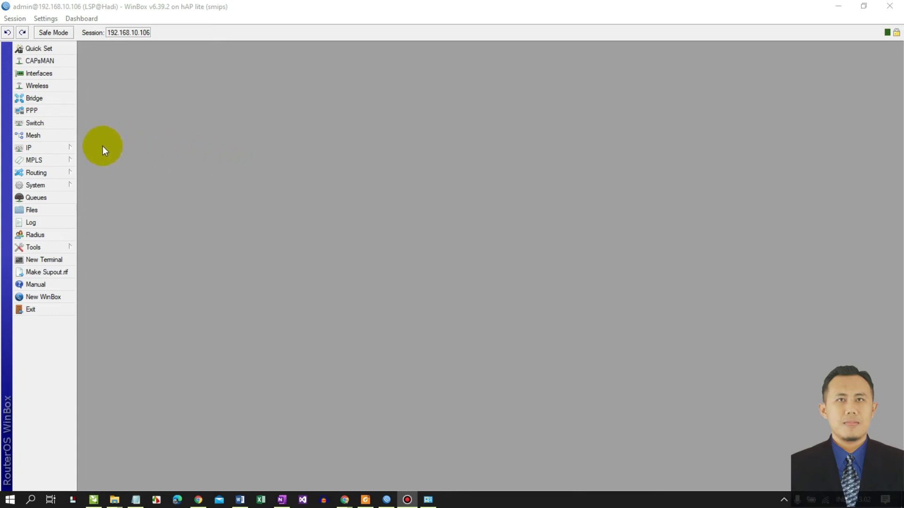
- Reopen Hotspot, widen the window and Name column, and open the hsprof2 server profile
{"action": "left_click", "coordinate": [66, 147]}
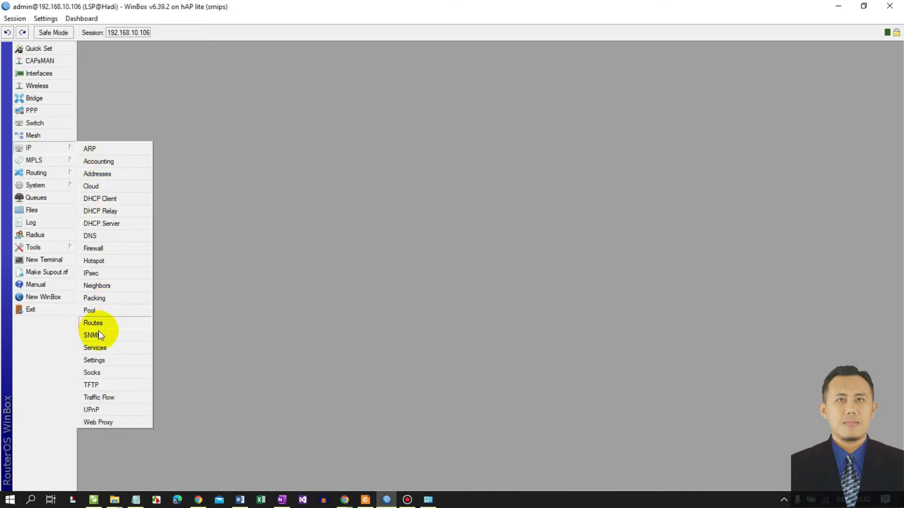
{"action": "left_click", "coordinate": [104, 261]}
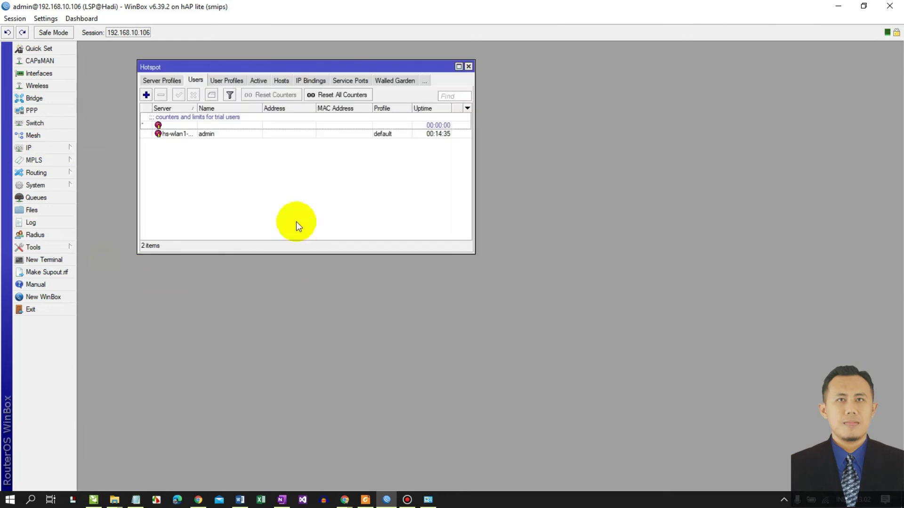
{"action": "left_click_drag", "start_coordinate": [250, 67], "coordinate": [240, 149]}
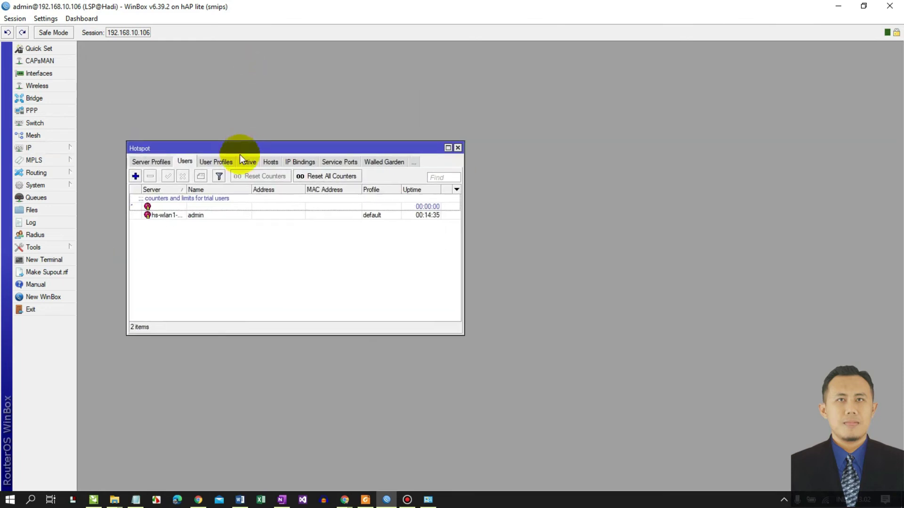
{"action": "left_click_drag", "start_coordinate": [464, 271], "coordinate": [571, 274]}
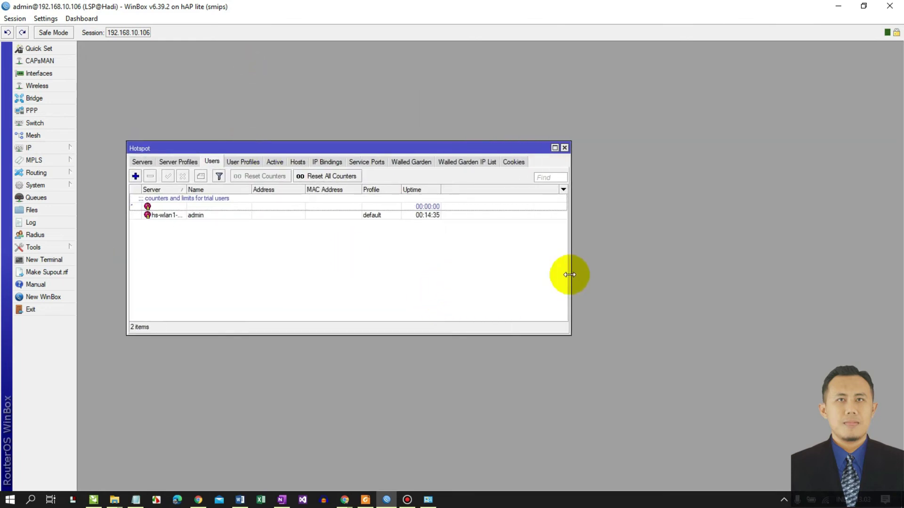
{"action": "left_click", "coordinate": [183, 162]}
{"action": "left_click_drag", "start_coordinate": [191, 189], "coordinate": [212, 189]}
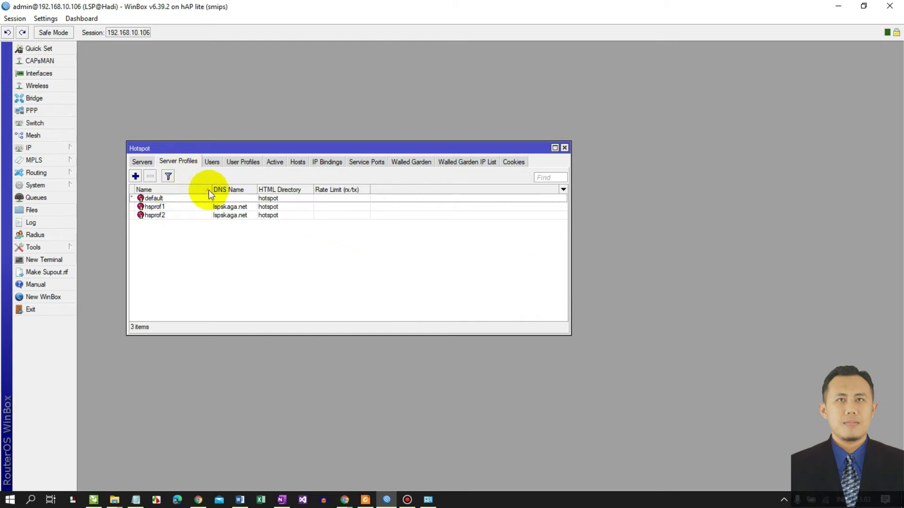
{"action": "left_click", "coordinate": [163, 206]}
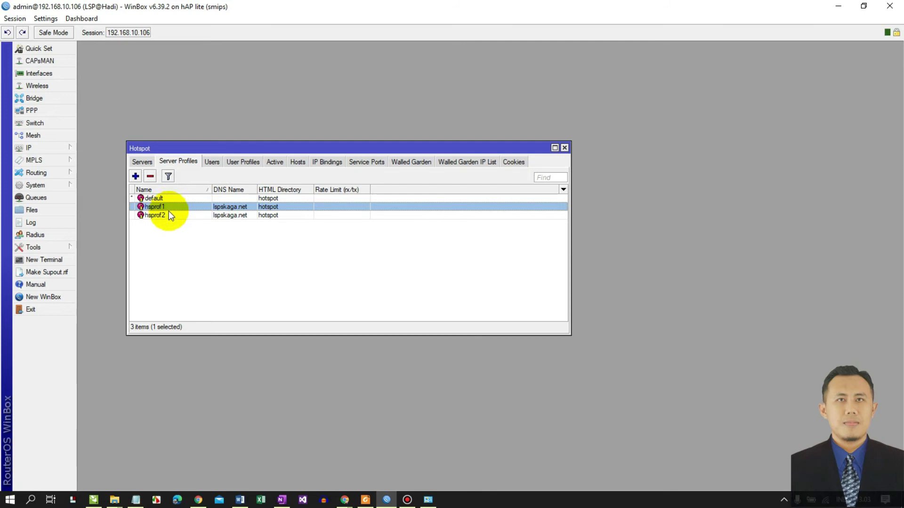
{"action": "double_click", "coordinate": [161, 216]}
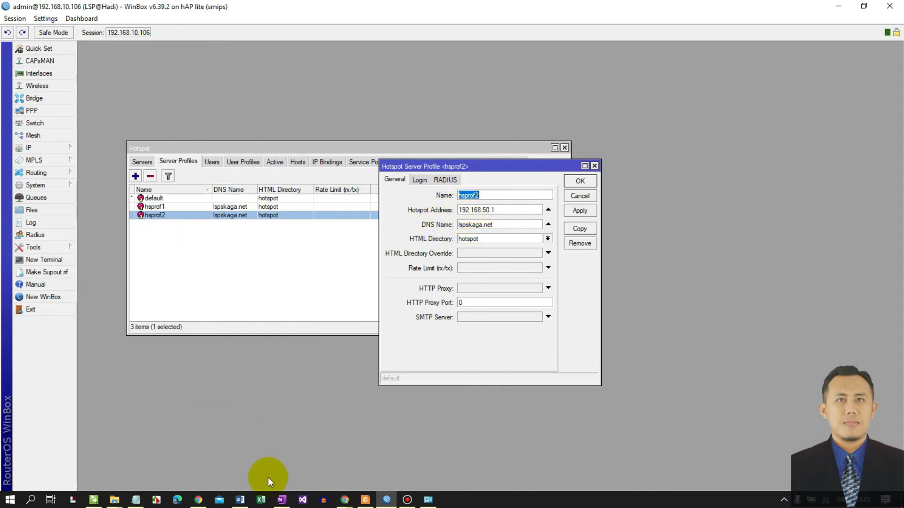
- Confirm hsprof2 logs in by HTTP CHAP and HTTPS, then close the profile
{"action": "left_click", "coordinate": [281, 500]}
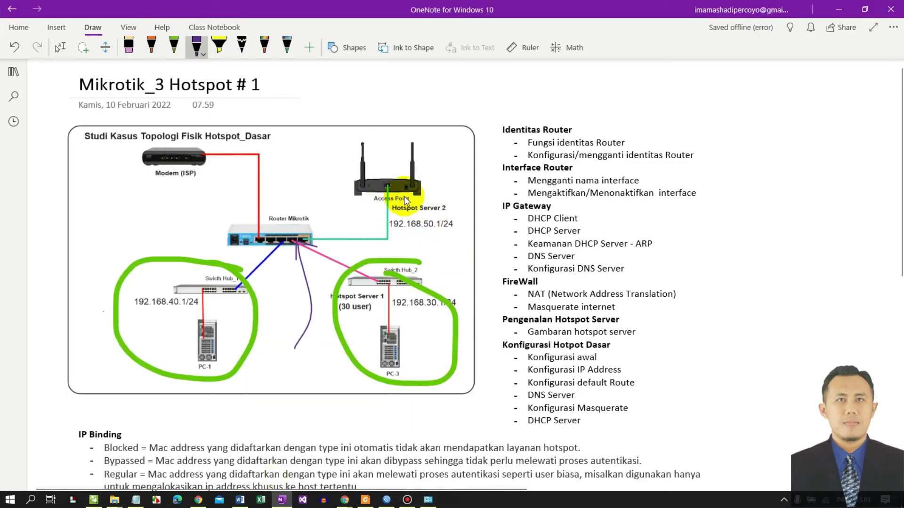
{"action": "left_click", "coordinate": [840, 12]}
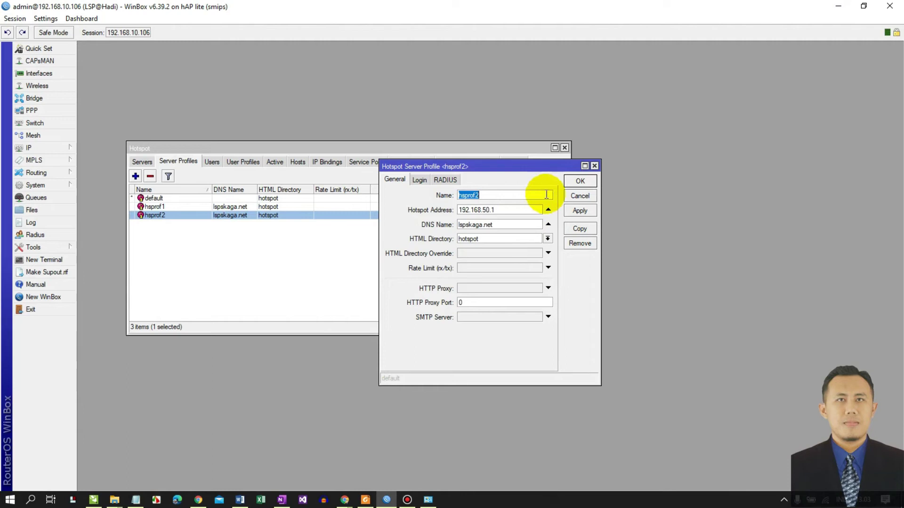
{"action": "left_click", "coordinate": [420, 181]}
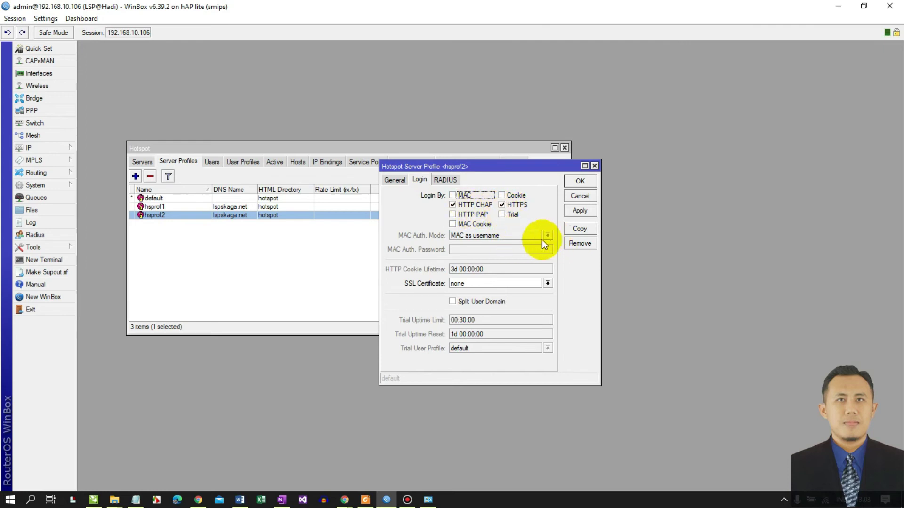
{"action": "left_click", "coordinate": [581, 210]}
{"action": "left_click", "coordinate": [580, 181]}
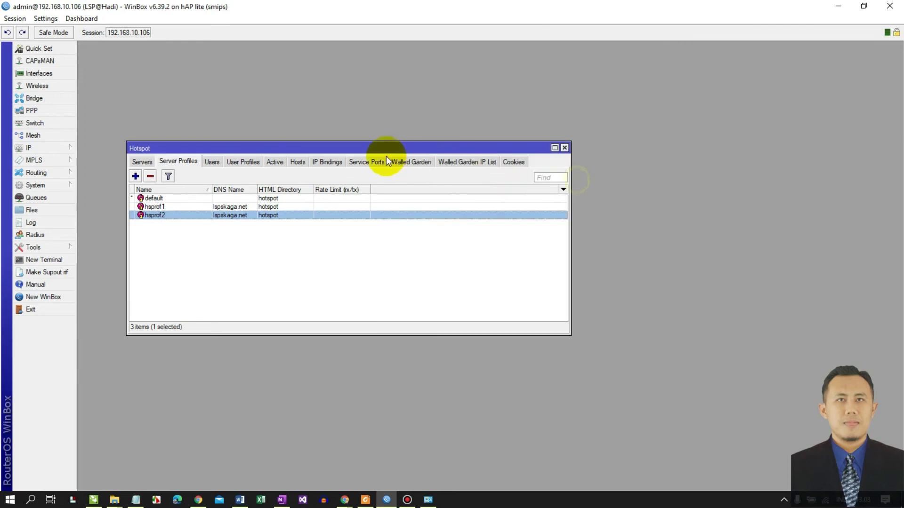
{"action": "left_click_drag", "start_coordinate": [378, 140], "coordinate": [357, 74]}
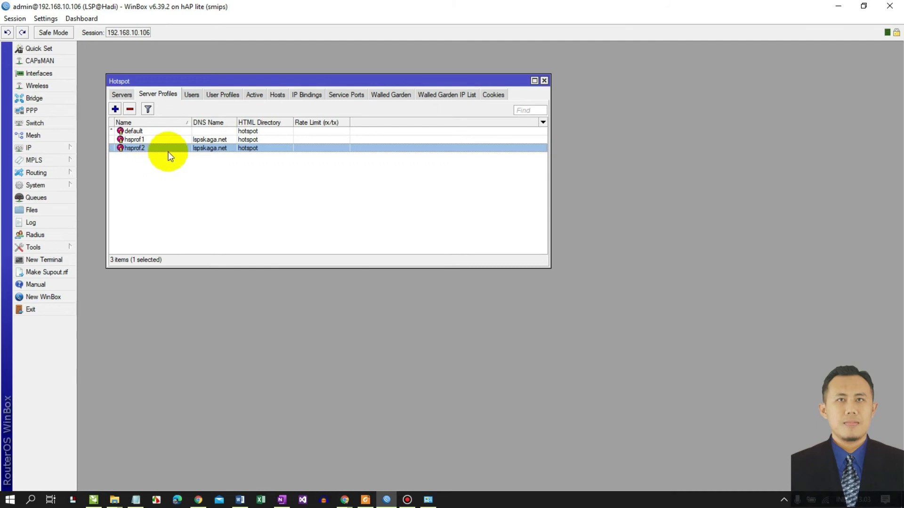
- Add a default-profile hotspot user on hs-wlan1-Hotspot2 with its username and password
{"action": "left_click", "coordinate": [191, 96]}
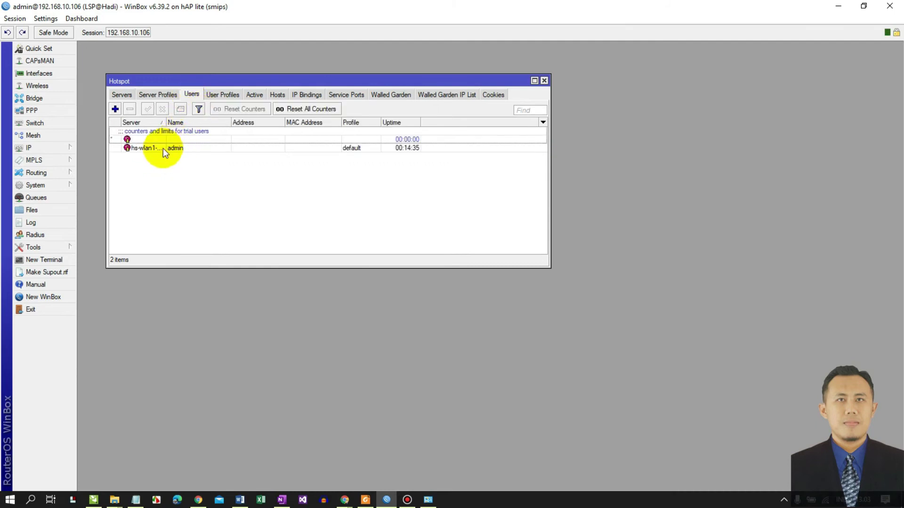
{"action": "left_click", "coordinate": [117, 109]}
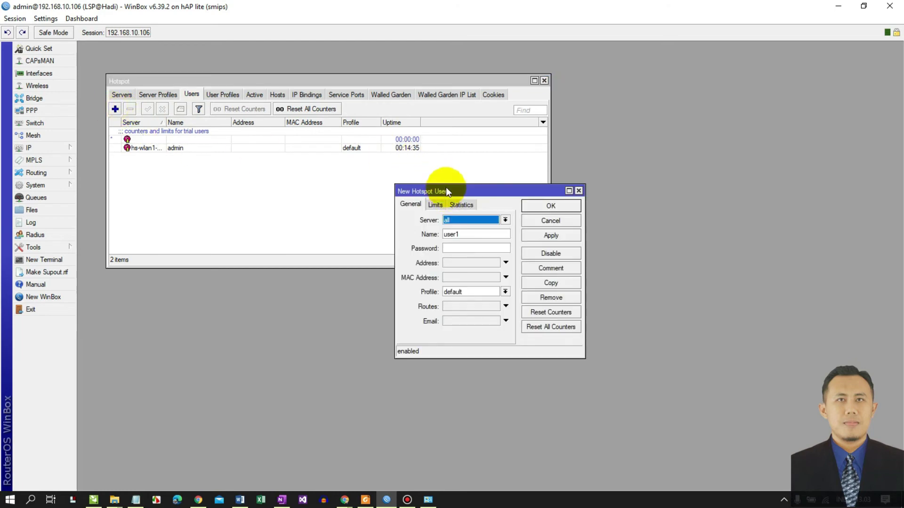
{"action": "left_click_drag", "start_coordinate": [445, 188], "coordinate": [449, 165]}
{"action": "left_click", "coordinate": [476, 195]}
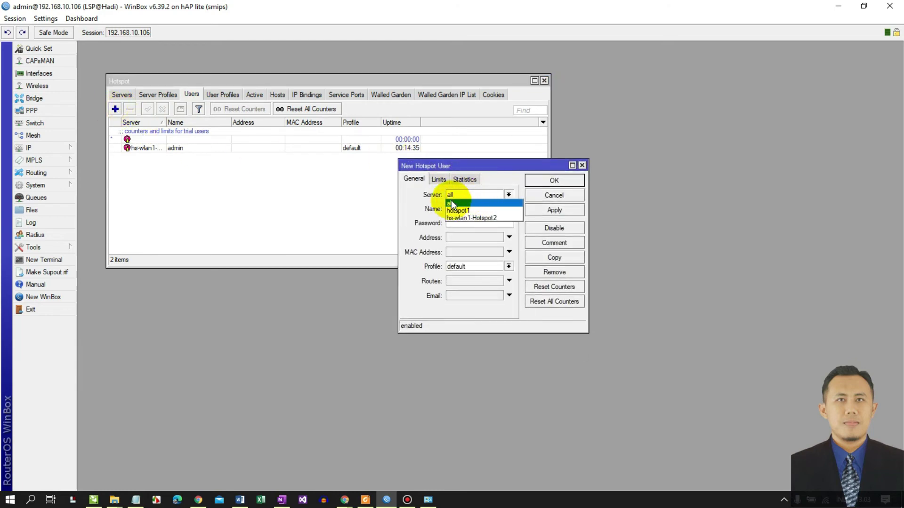
{"action": "left_click", "coordinate": [469, 218]}
{"action": "double_click", "coordinate": [468, 211]}
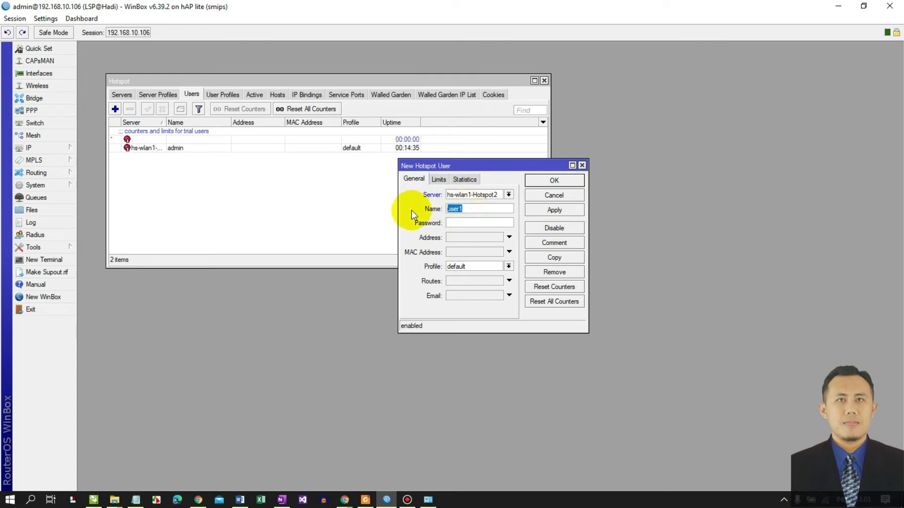
{"action": "type", "text": "hadi"}
{"action": "left_click", "coordinate": [487, 222]}
{"action": "type", "text": "*****"}
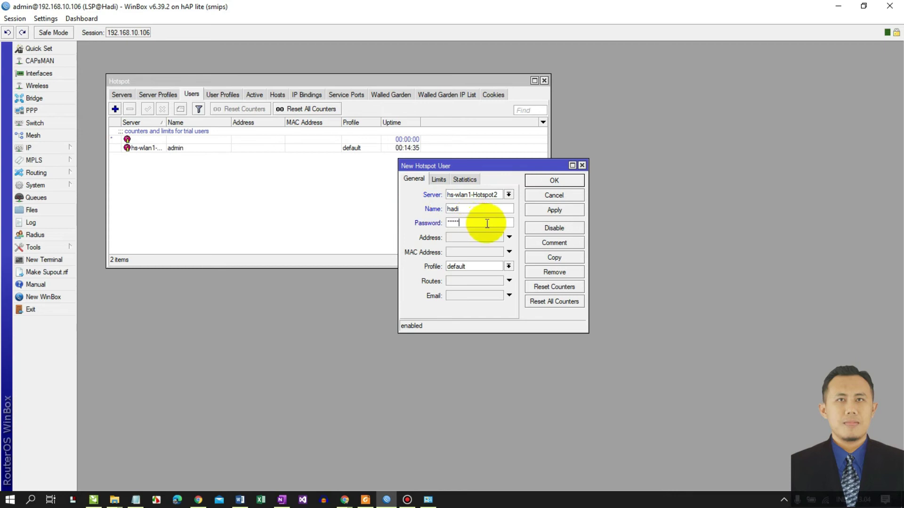
{"action": "left_click", "coordinate": [493, 268]}
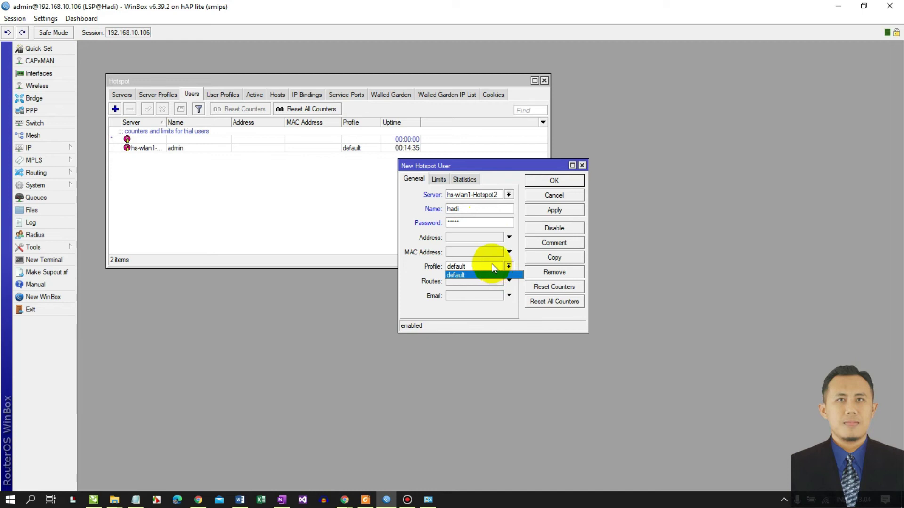
{"action": "left_click", "coordinate": [477, 274]}
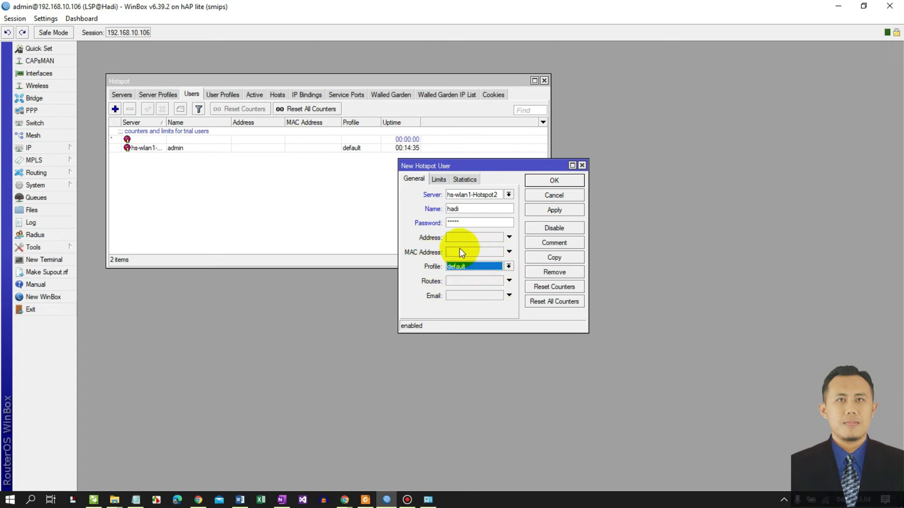
{"action": "left_click", "coordinate": [554, 208]}
{"action": "left_click", "coordinate": [554, 181]}
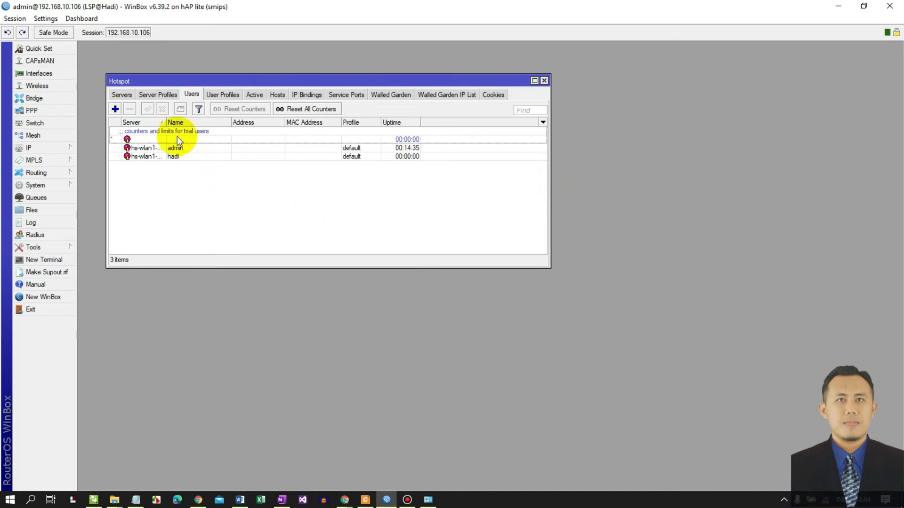
- Add a second hotspot user on hs-wlan1-Hotspot2 with its username and password
{"action": "left_click", "coordinate": [115, 109]}
{"action": "left_click", "coordinate": [464, 196]}
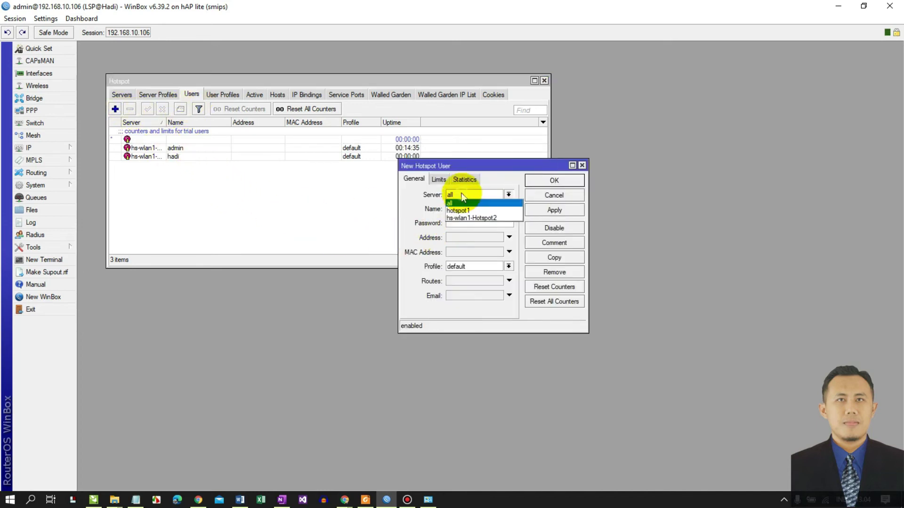
{"action": "left_click", "coordinate": [466, 219]}
{"action": "key", "text": "Tab"}
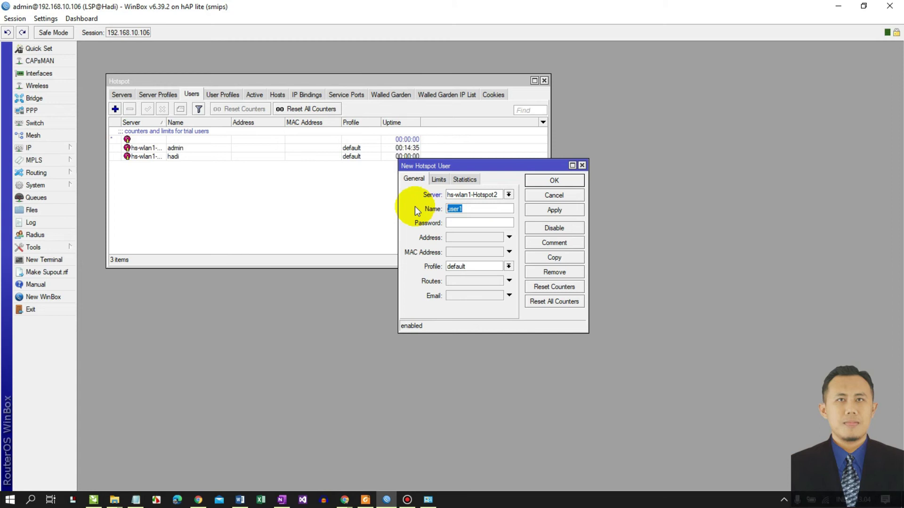
{"action": "type", "text": "asyana"}
{"action": "left_click", "coordinate": [454, 221]}
{"action": "type", "text": "123"}
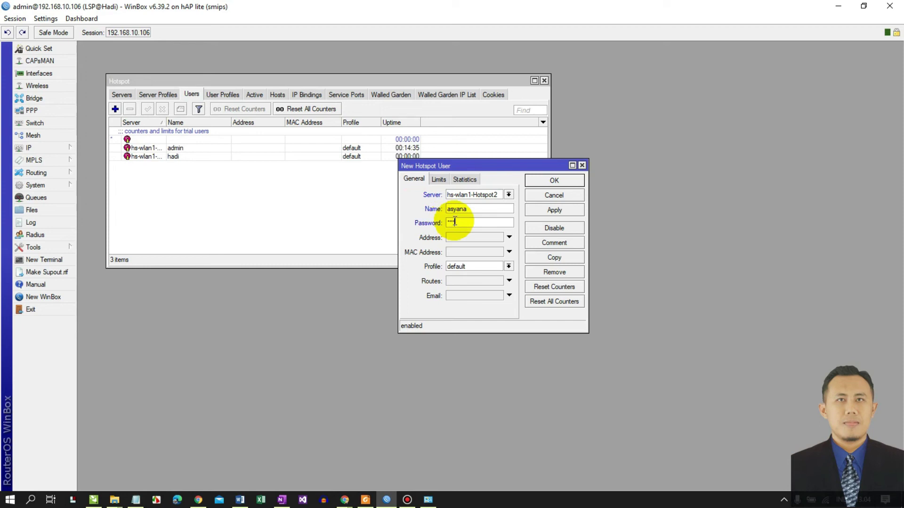
{"action": "type", "text": "45"}
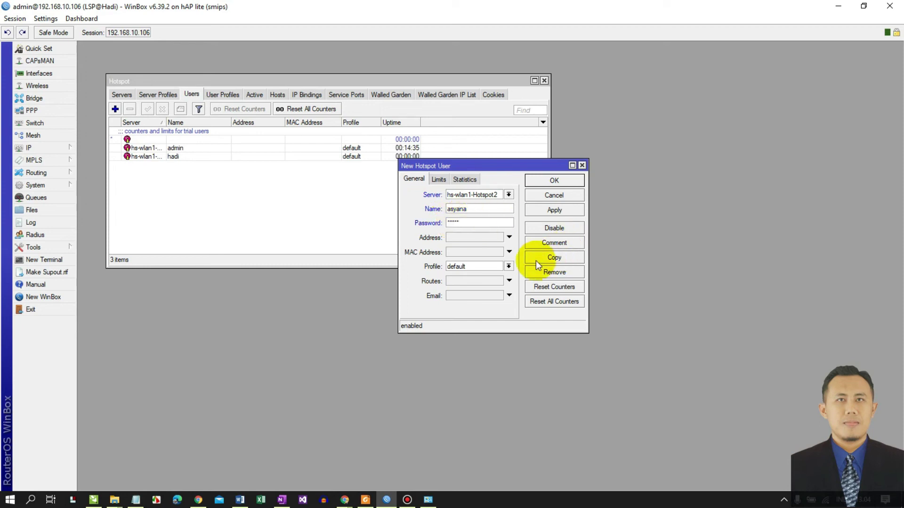
{"action": "left_click", "coordinate": [554, 209]}
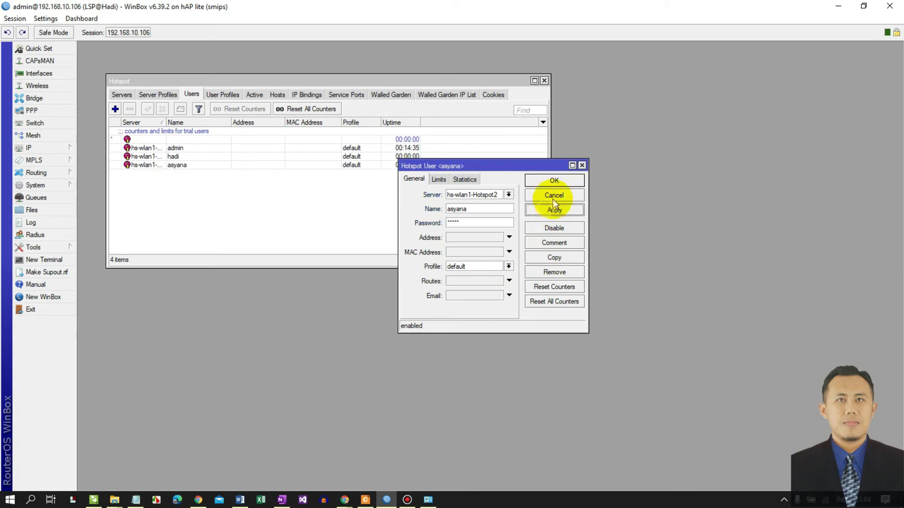
{"action": "left_click", "coordinate": [551, 180]}
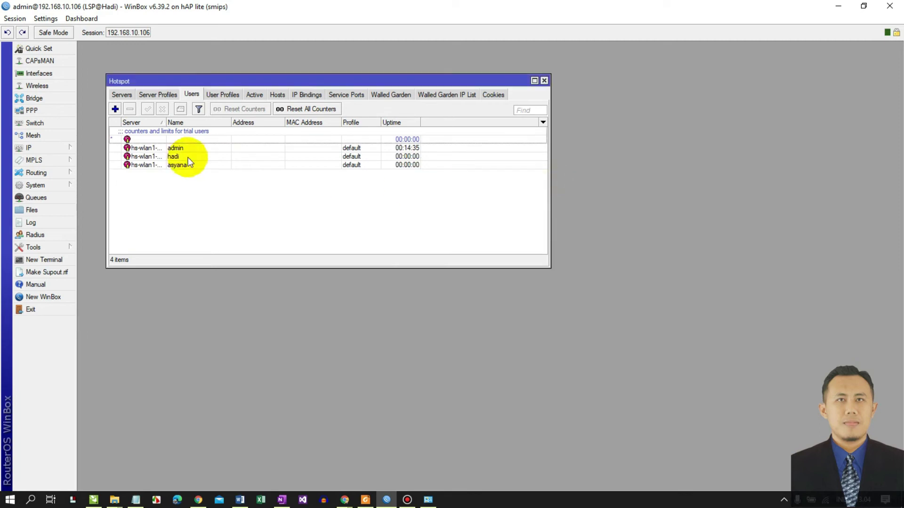
- Add a third hs-wlan1-Hotspot2 user, then widen the Server column to show full names
{"action": "left_click", "coordinate": [116, 108]}
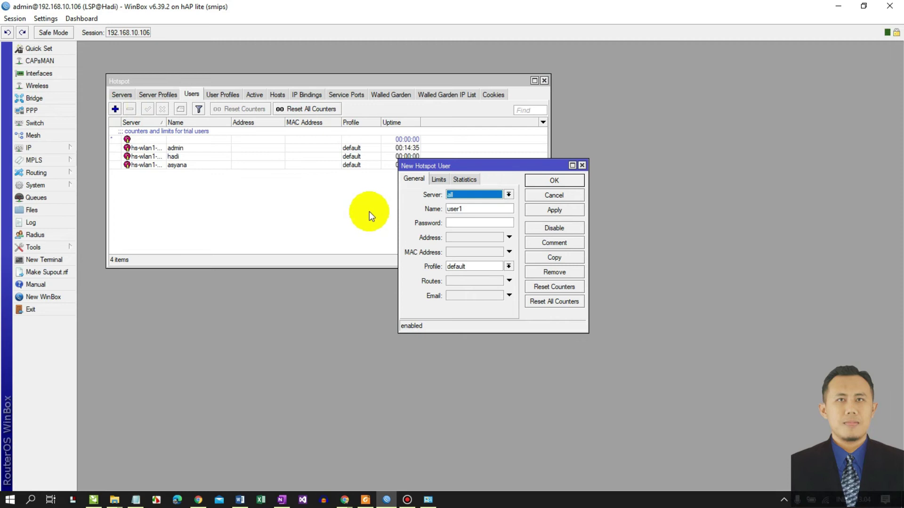
{"action": "left_click", "coordinate": [457, 195]}
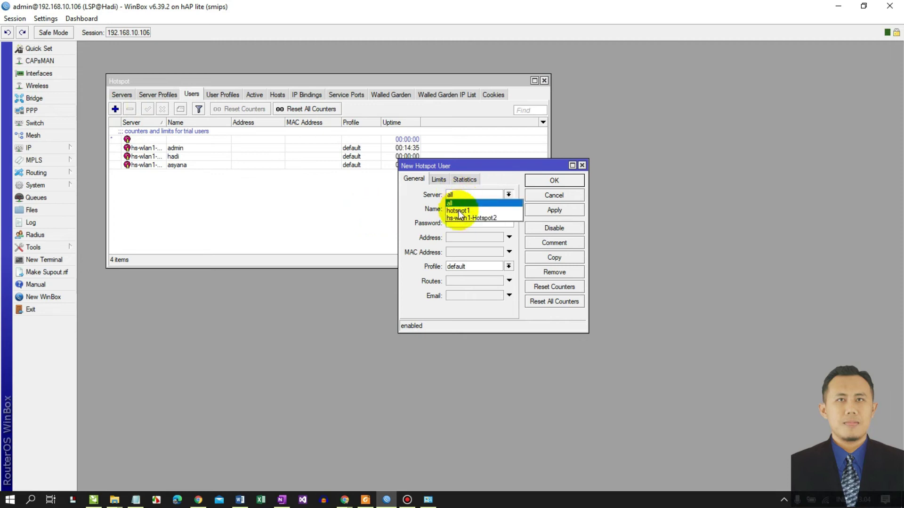
{"action": "left_click", "coordinate": [460, 218]}
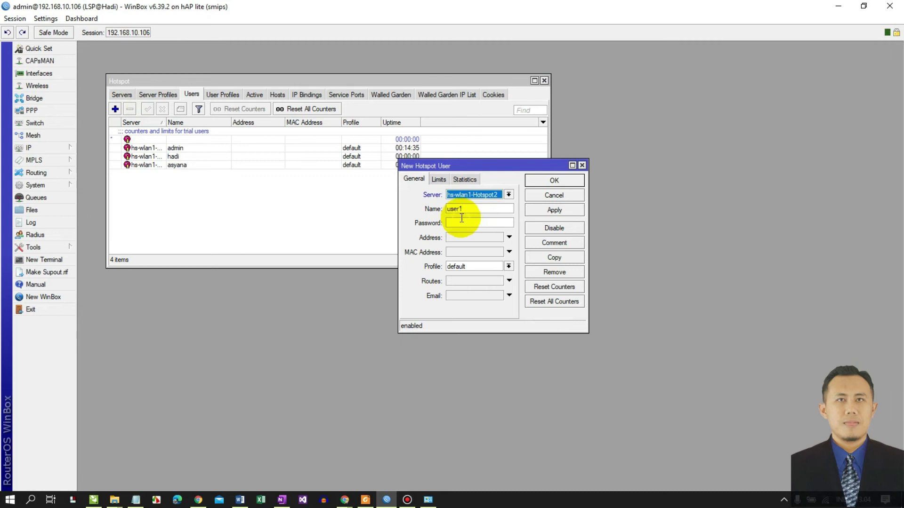
{"action": "key", "text": "Tab"}
{"action": "type", "text": "utami"}
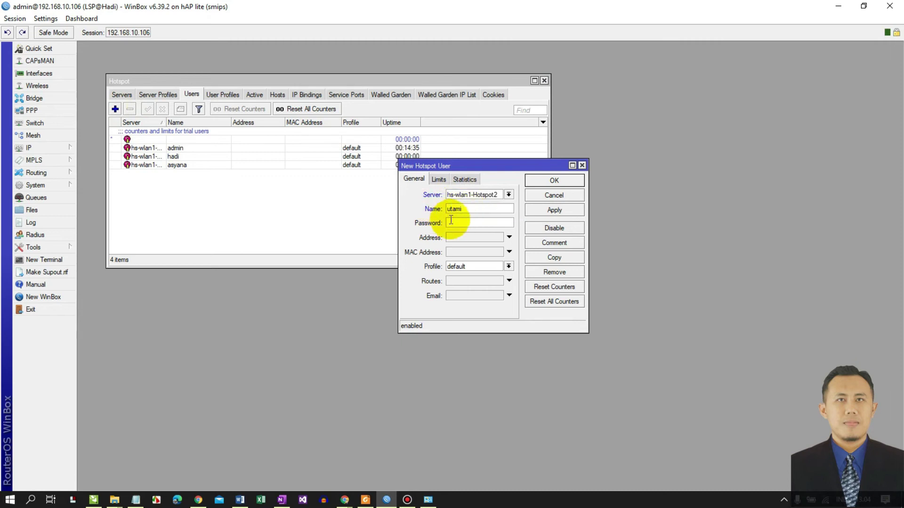
{"action": "left_click", "coordinate": [451, 221]}
{"action": "type", "text": "123"}
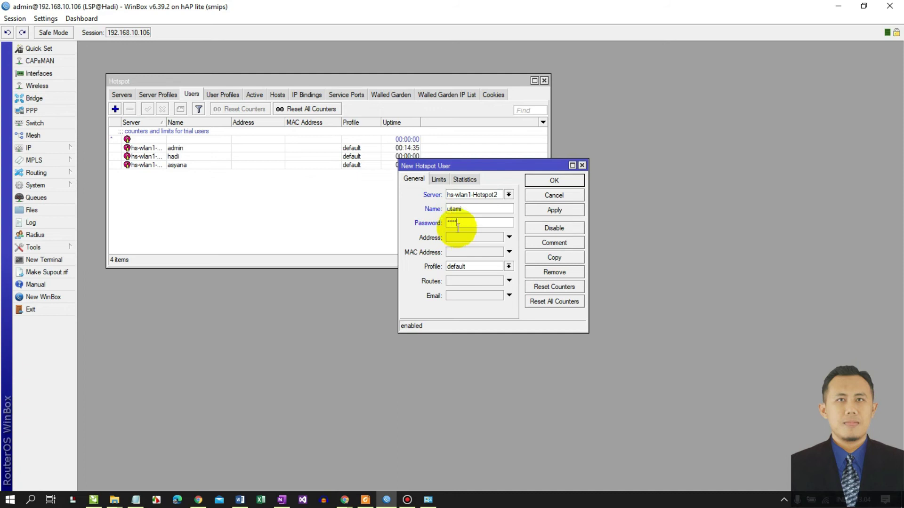
{"action": "type", "text": "45"}
{"action": "left_click", "coordinate": [559, 210]}
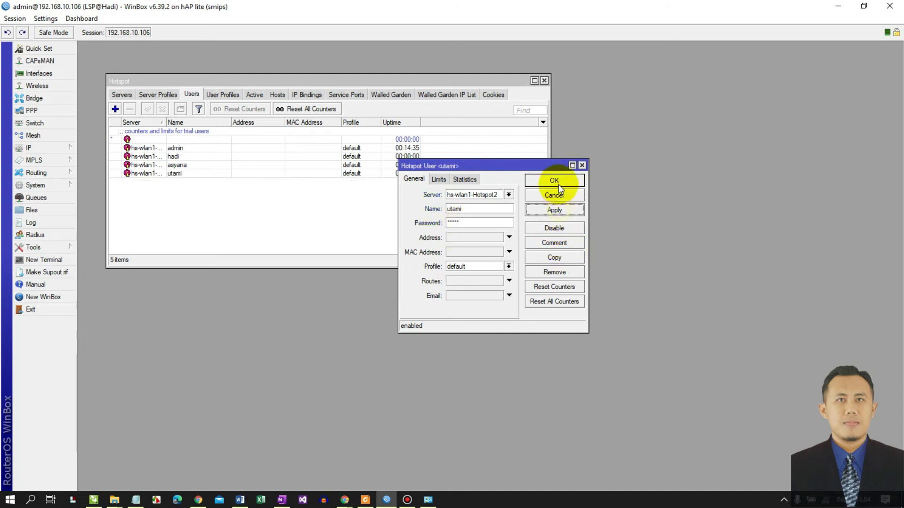
{"action": "left_click", "coordinate": [559, 182]}
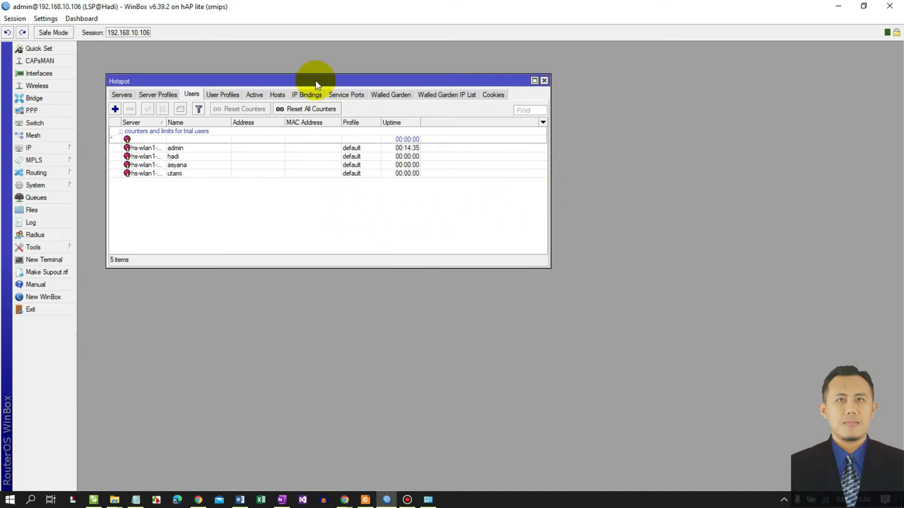
{"action": "left_click_drag", "start_coordinate": [317, 82], "coordinate": [300, 69]}
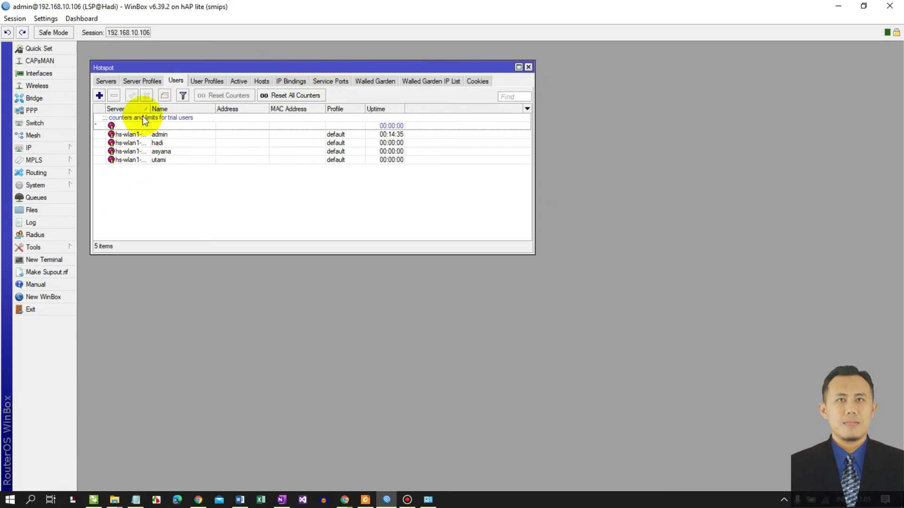
{"action": "left_click_drag", "start_coordinate": [150, 109], "coordinate": [174, 109]}
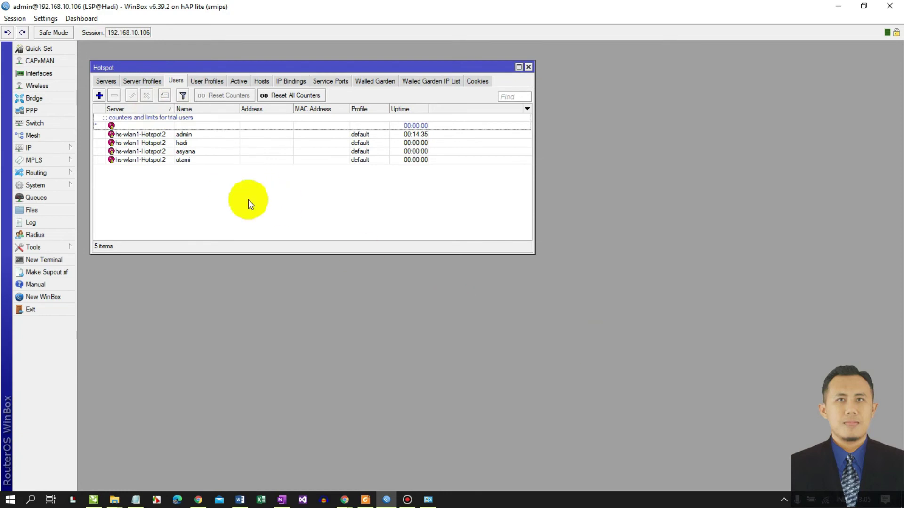
- Connect the PC to the Hotspot@LSP wireless network from the taskbar network flyout
{"action": "left_click", "coordinate": [826, 500]}
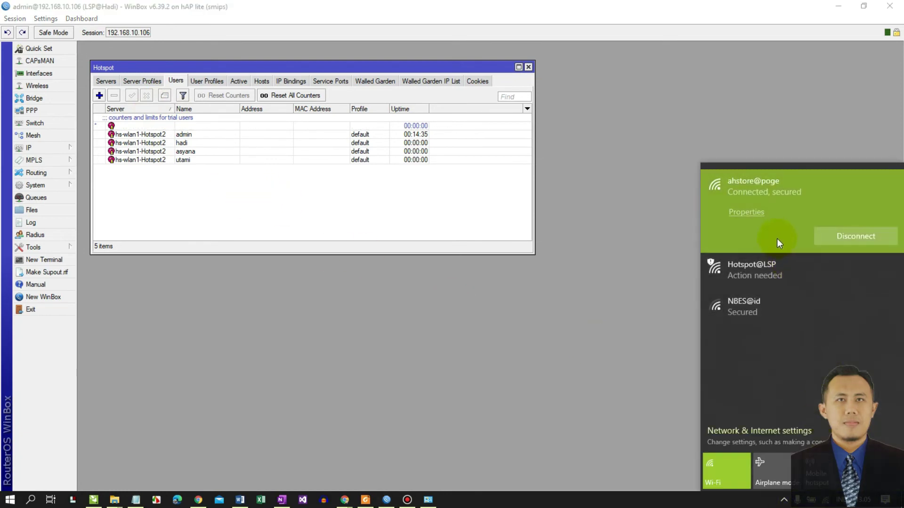
{"action": "left_click", "coordinate": [765, 272]}
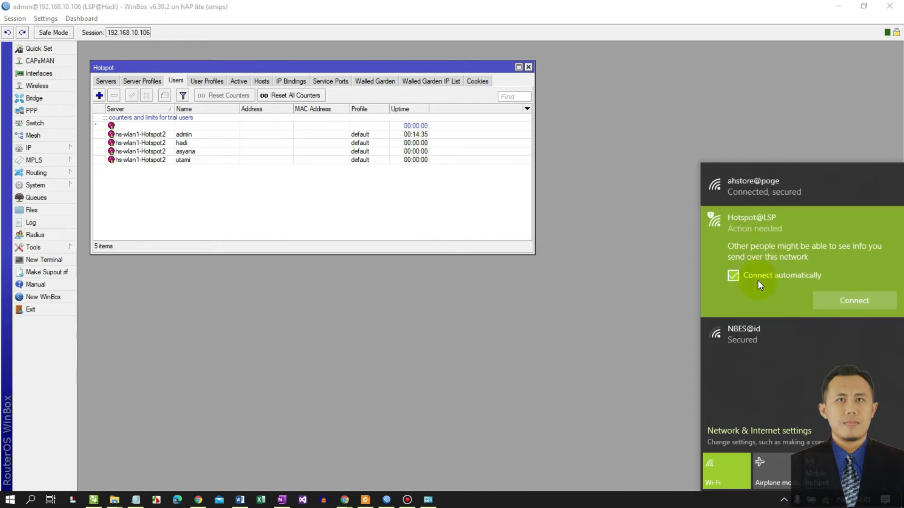
{"action": "left_click", "coordinate": [860, 301]}
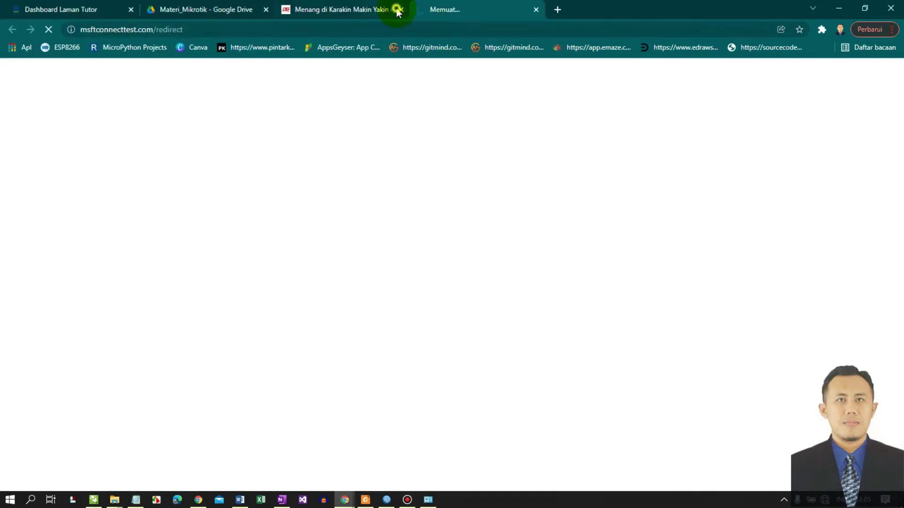
- Close the stray game tab and sign in to the hotspot portal with the new user's credentials
{"action": "left_click", "coordinate": [396, 9]}
{"action": "left_click", "coordinate": [400, 10]}
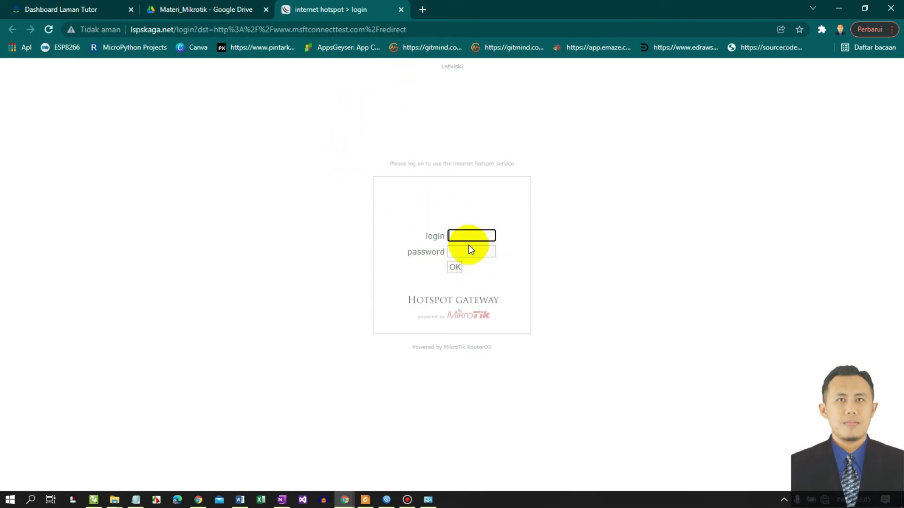
{"action": "left_click", "coordinate": [455, 235]}
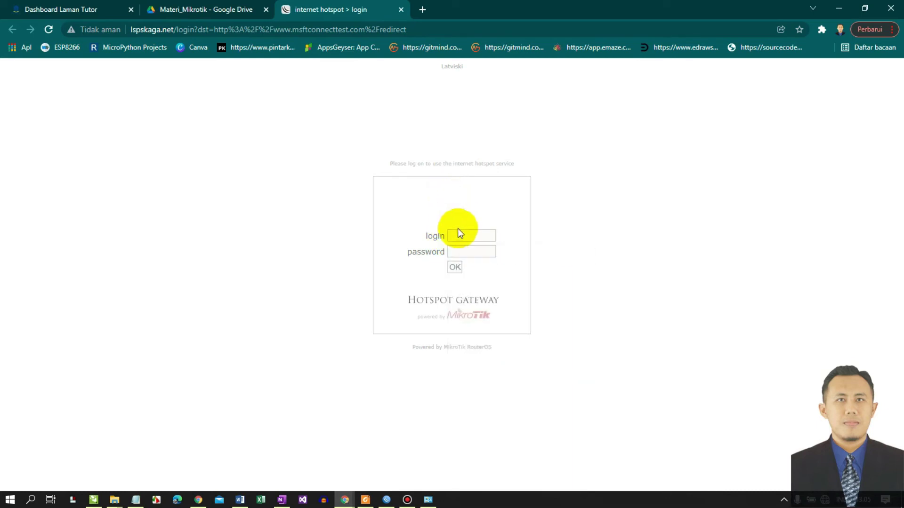
{"action": "left_click", "coordinate": [460, 234]}
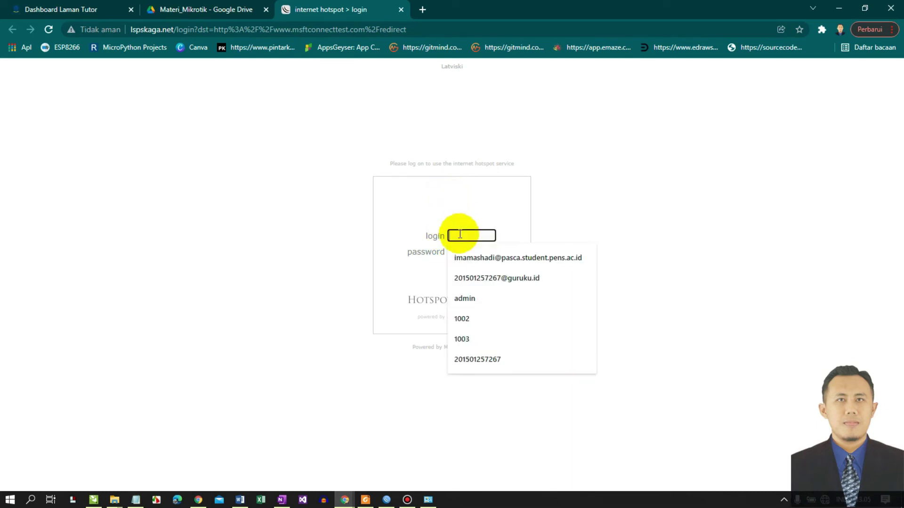
{"action": "type", "text": "hadi"}
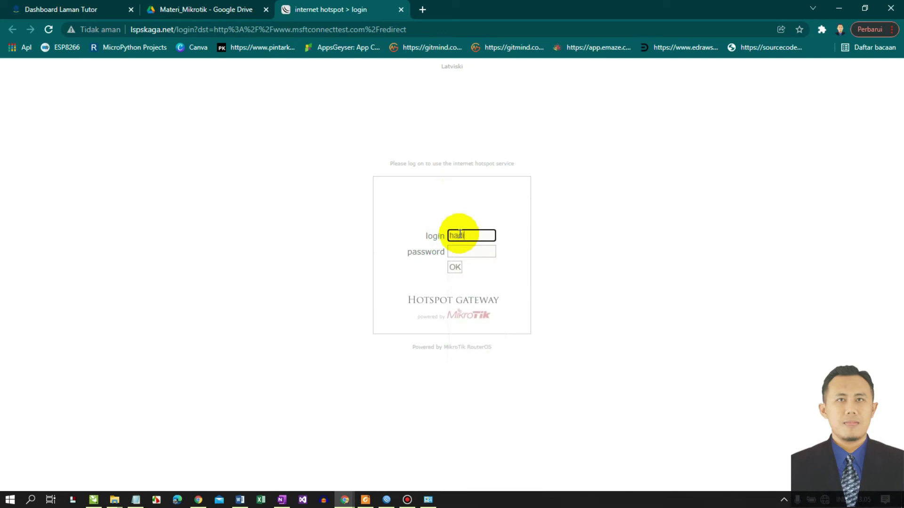
{"action": "type", "text": "•••"}
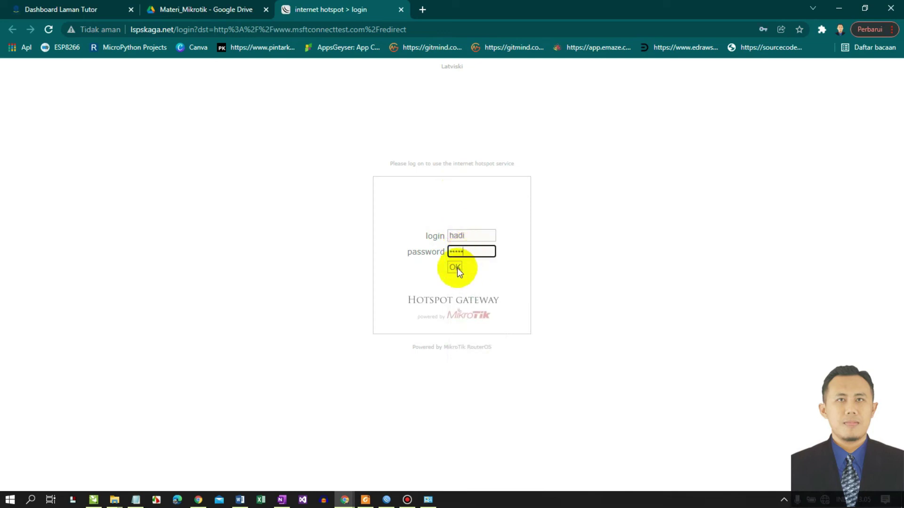
{"action": "left_click", "coordinate": [469, 235]}
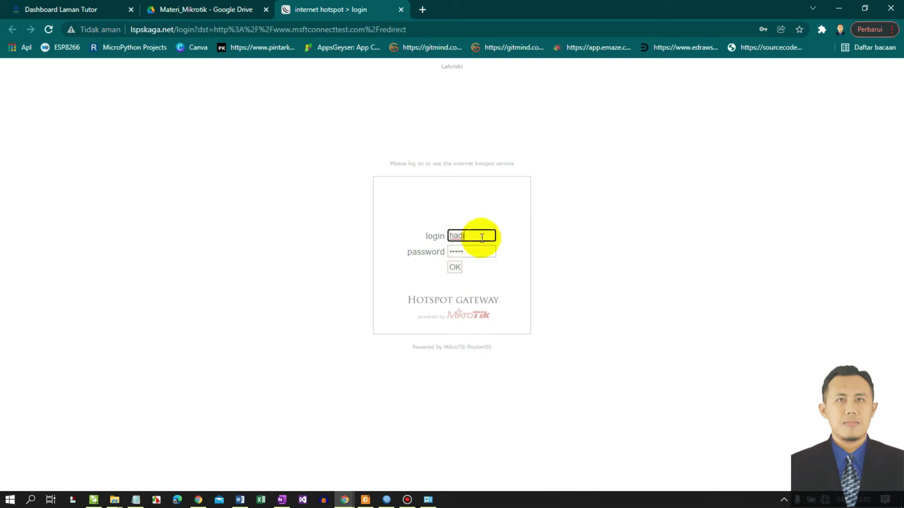
{"action": "left_click", "coordinate": [454, 266]}
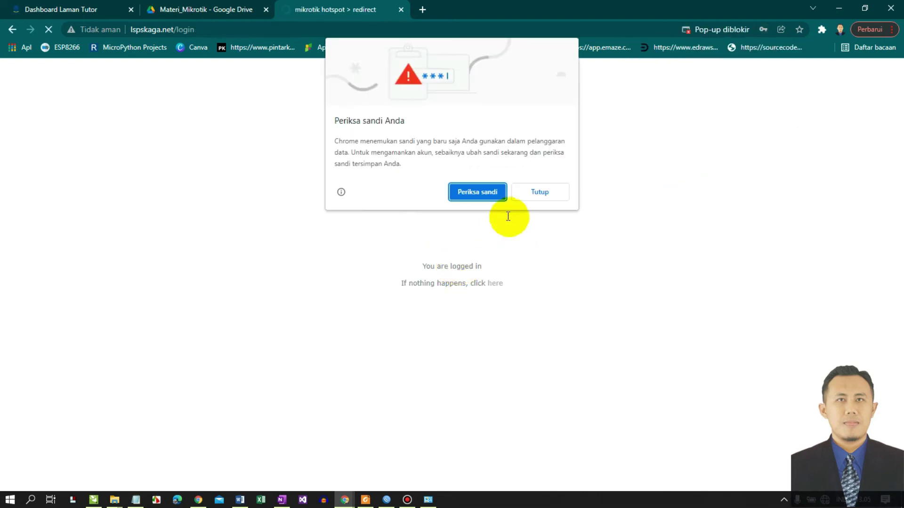
{"action": "left_click", "coordinate": [557, 192]}
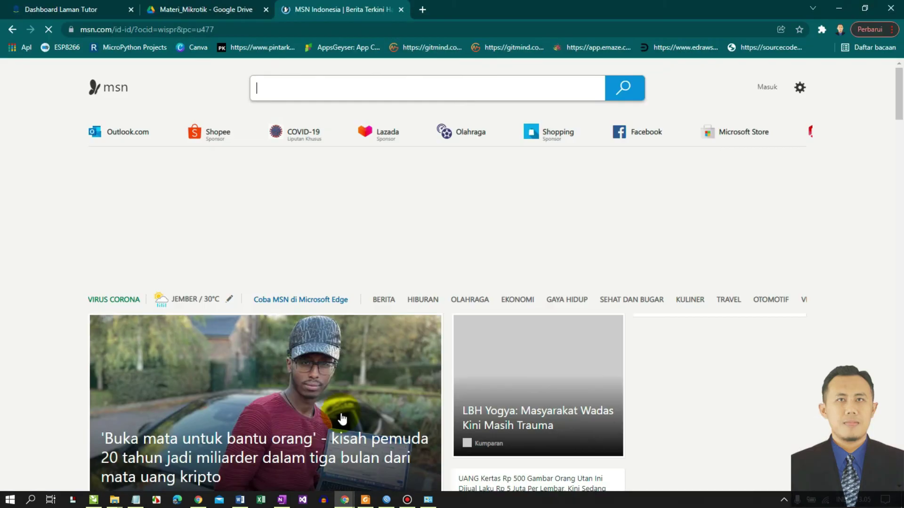
- Ping google.com from Command Prompt: 4 replies from 216.239.38.120, 0% loss, about 30 ms
{"action": "key", "text": "super+r"}
{"action": "left_click", "coordinate": [95, 467]}
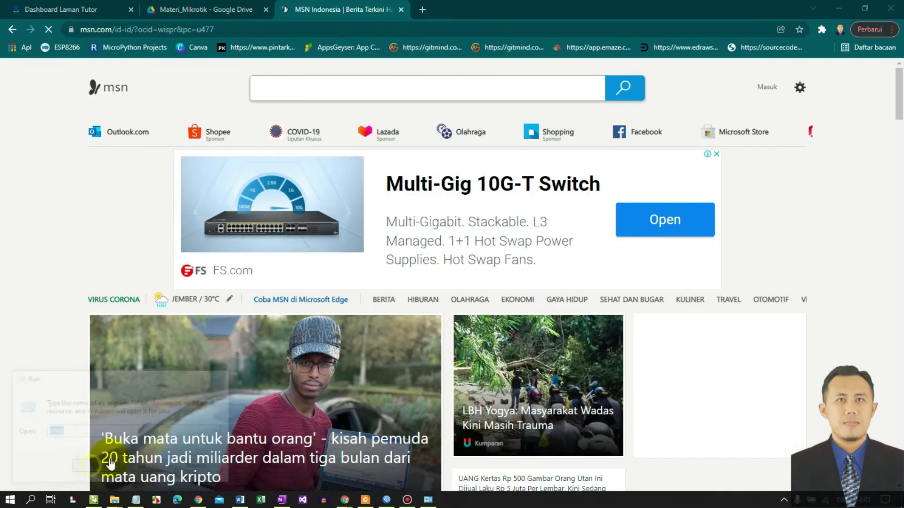
{"action": "type", "text": "ping go"}
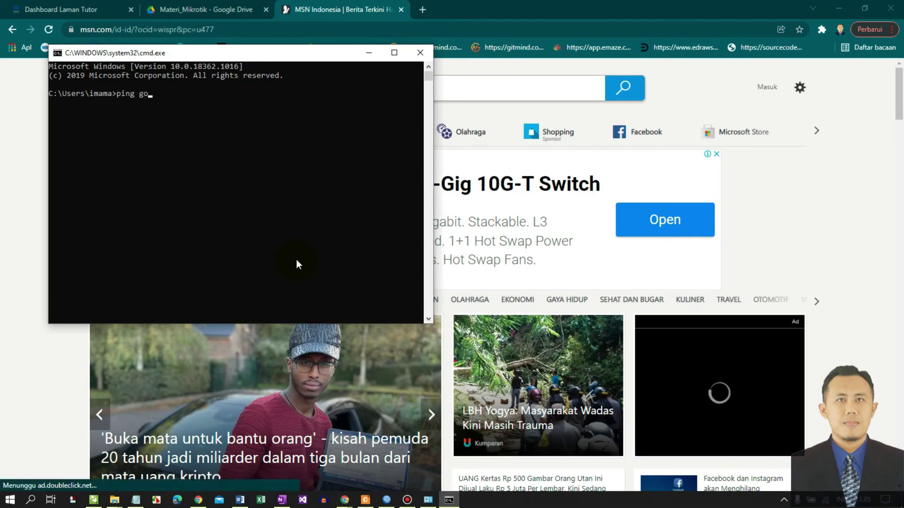
{"action": "type", "text": "ogle.com"}
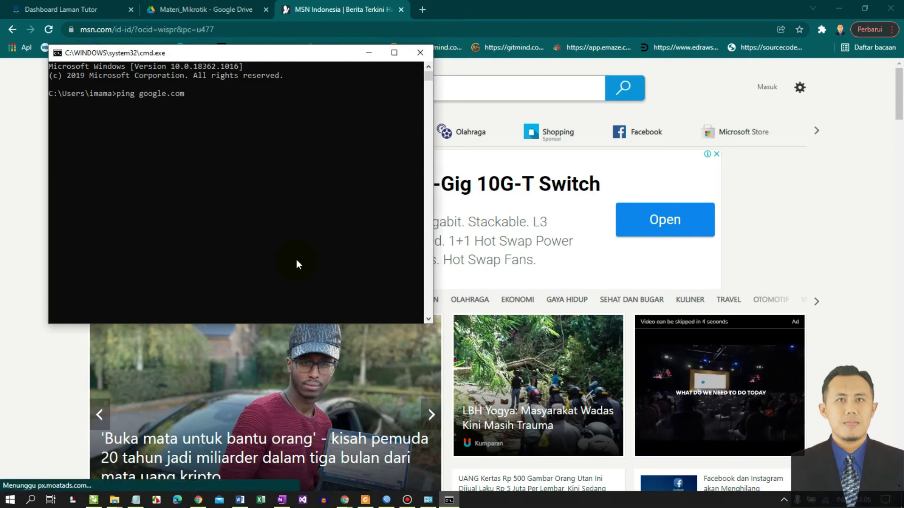
{"action": "key", "text": "Return"}
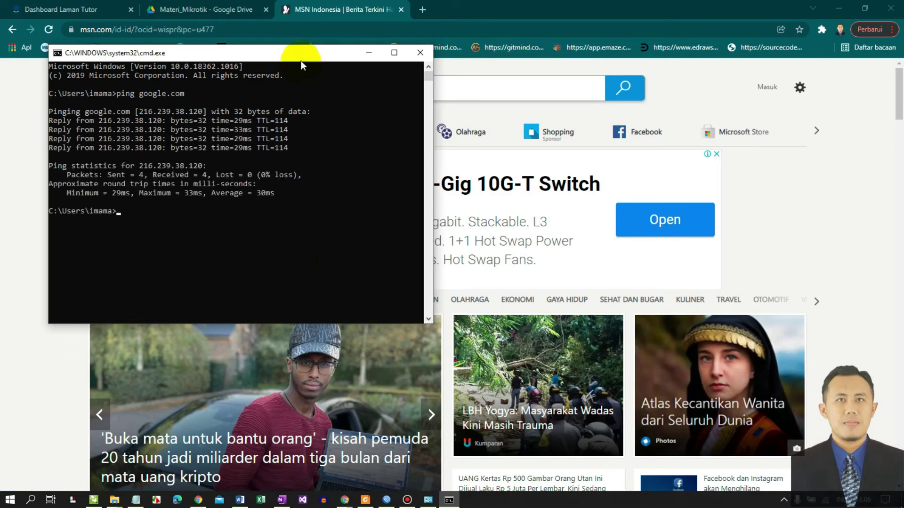
{"action": "left_click_drag", "start_coordinate": [300, 59], "coordinate": [304, 91]}
{"action": "left_click", "coordinate": [423, 10]}
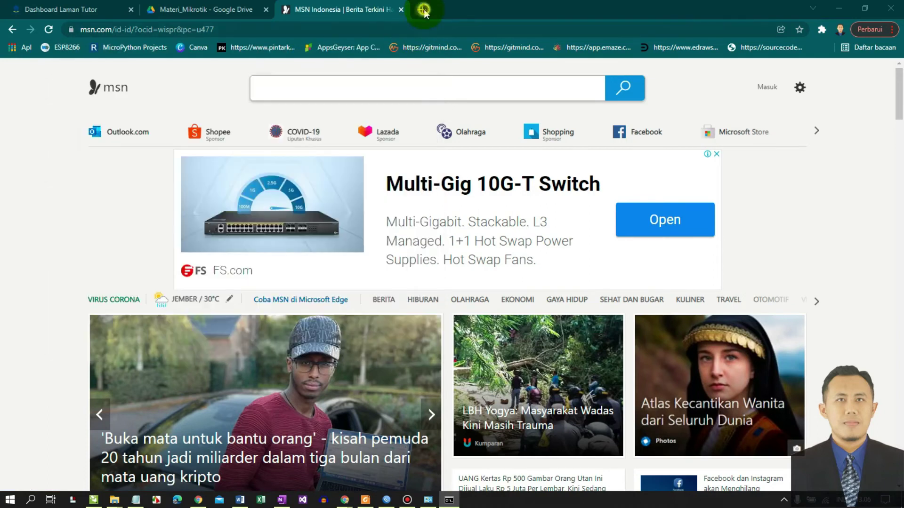
- Load lspskaga.net in a new tab and log the current hotspot user off
{"action": "left_click", "coordinate": [405, 29]}
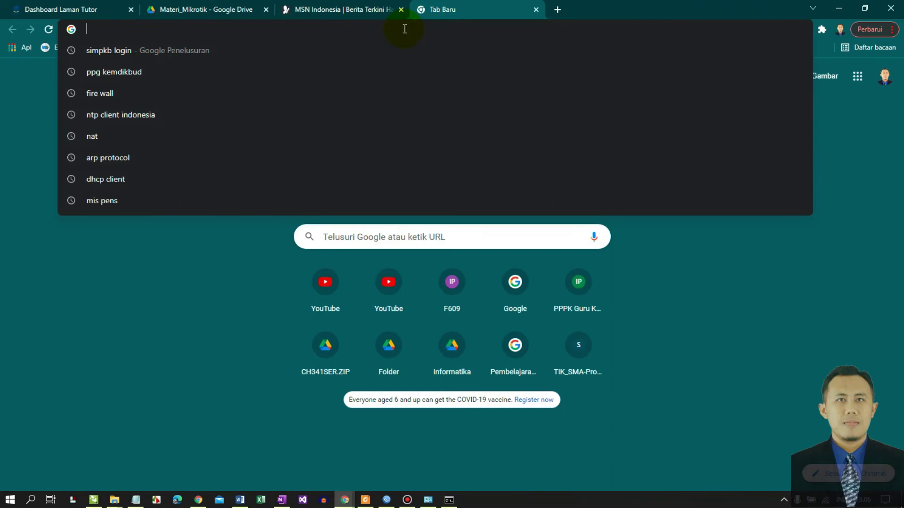
{"action": "type", "text": "ls"}
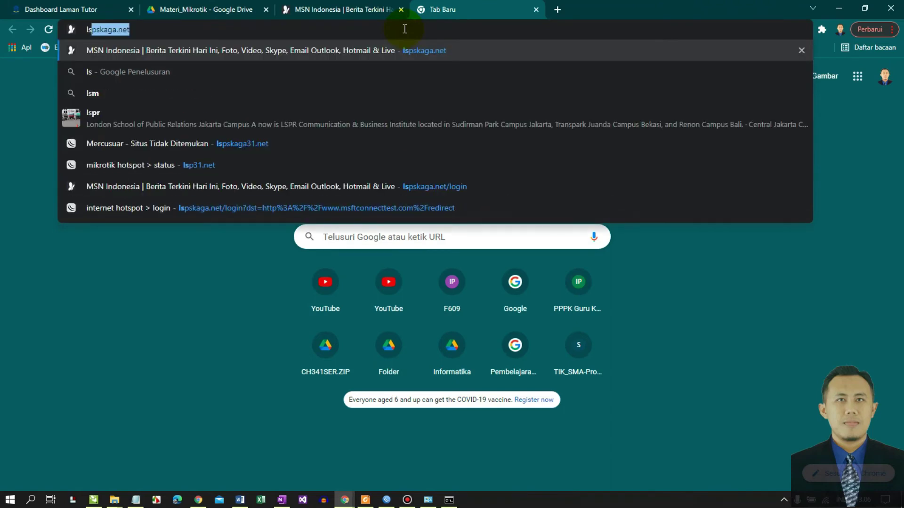
{"action": "key", "text": "Return"}
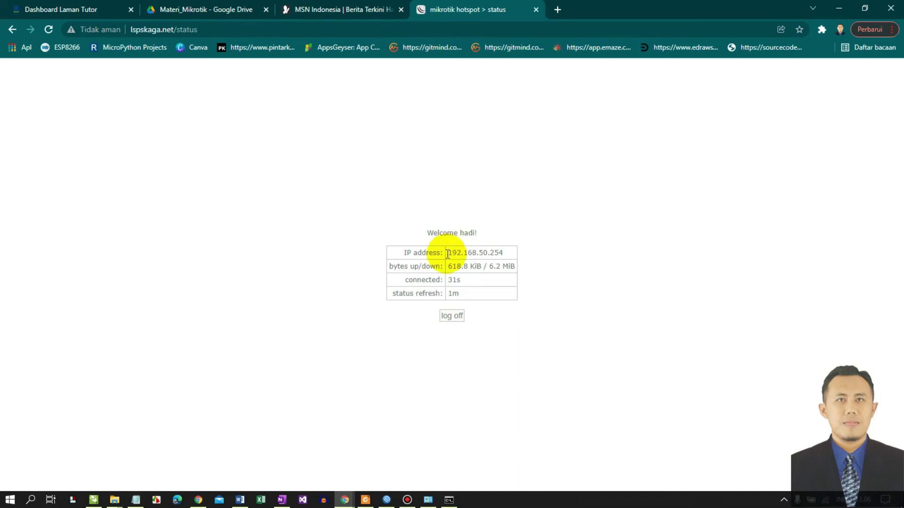
{"action": "left_click", "coordinate": [451, 317]}
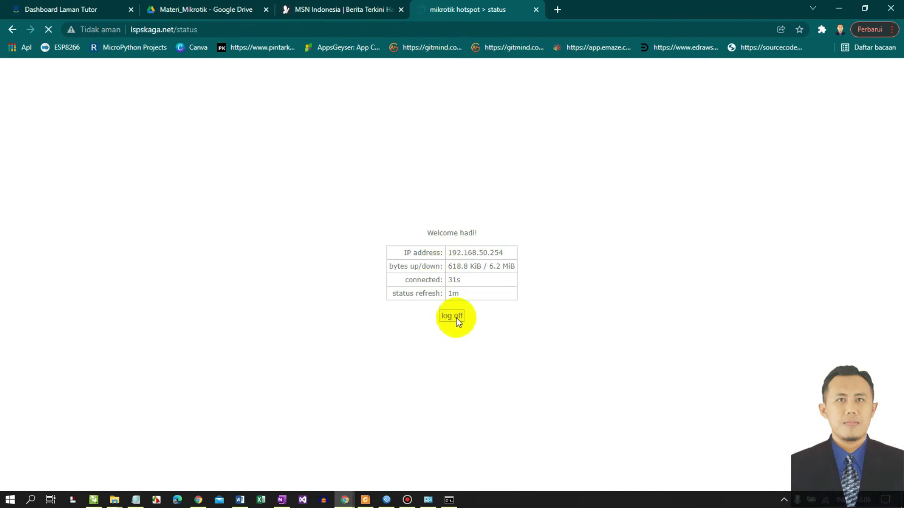
{"action": "left_click", "coordinate": [455, 320]}
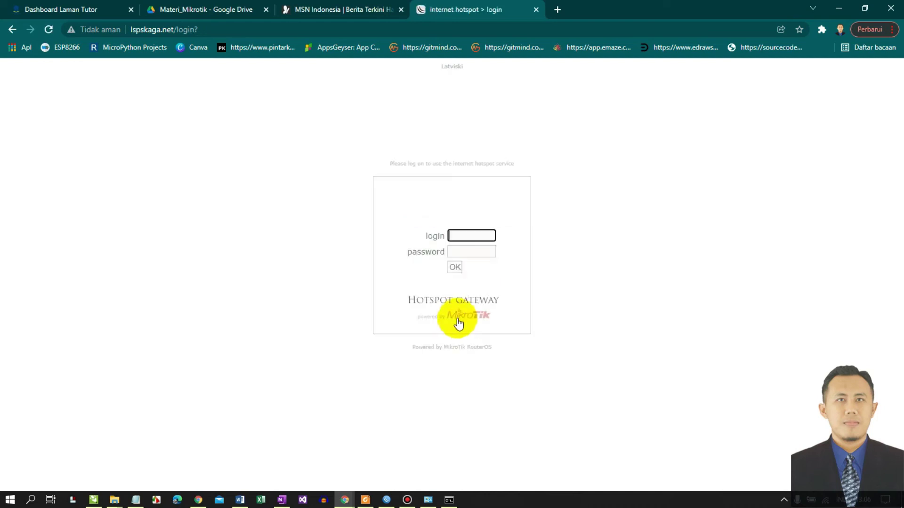
- Enter the second hotspot account's username and password and submit the login
{"action": "left_click", "coordinate": [471, 238]}
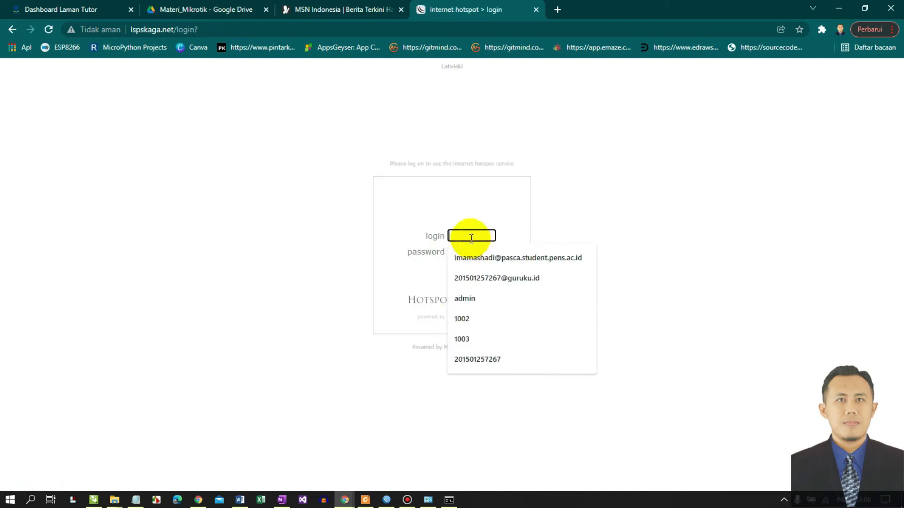
{"action": "type", "text": "asya"}
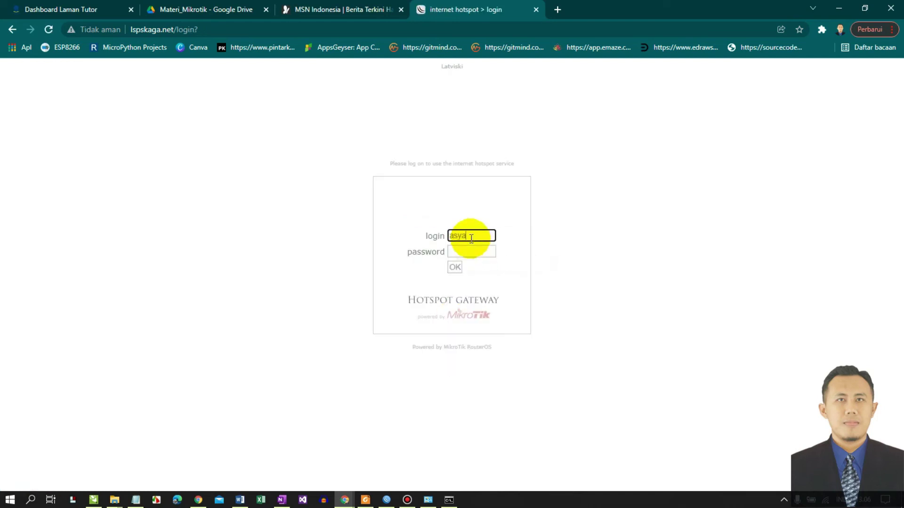
{"action": "type", "text": "na"}
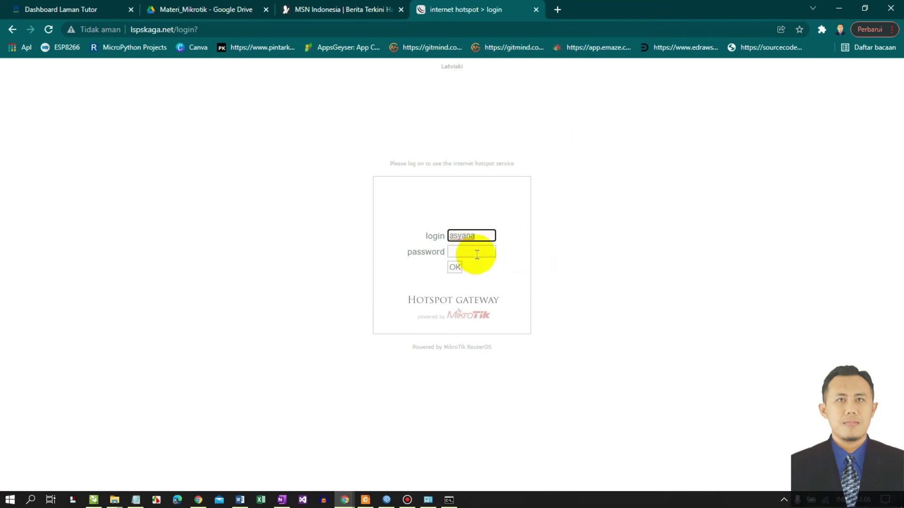
{"action": "left_click", "coordinate": [480, 250]}
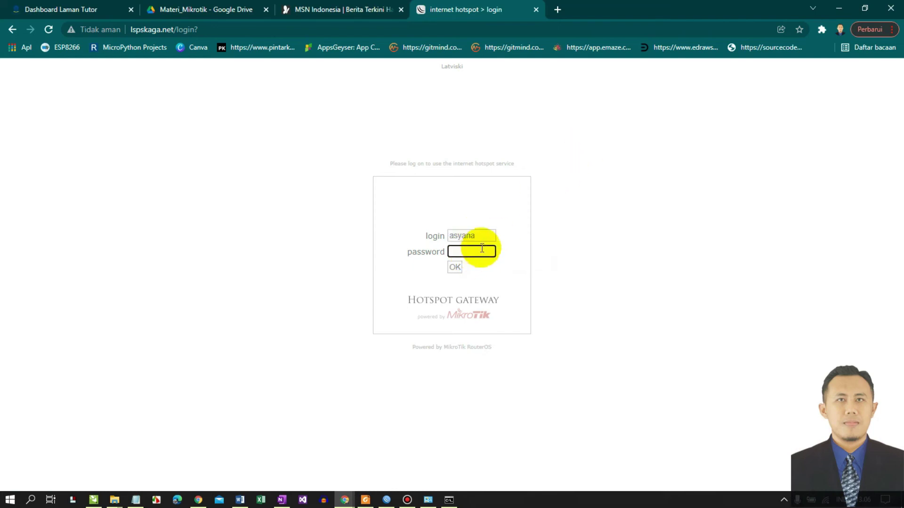
{"action": "type", "text": "••••"}
{"action": "left_click", "coordinate": [453, 266]}
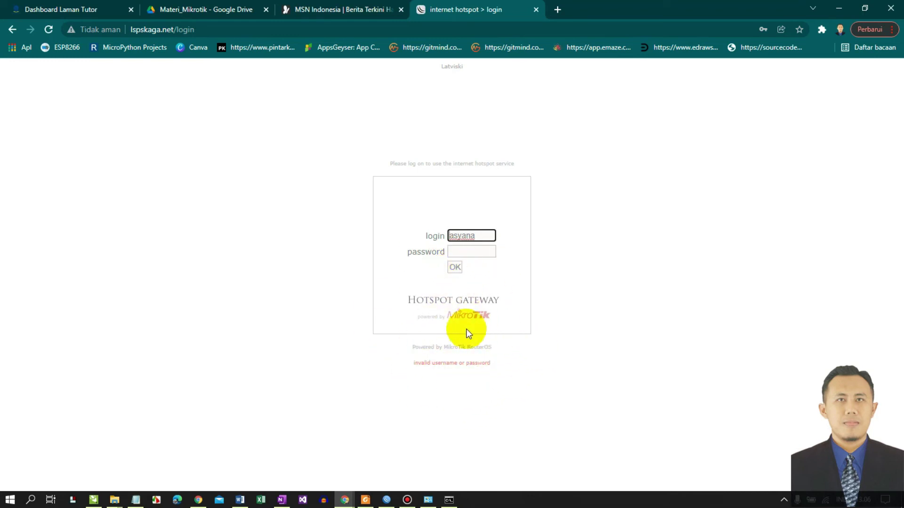
- Re-type the password after the 'invalid username or password' error and submit again
{"action": "left_click", "coordinate": [464, 251]}
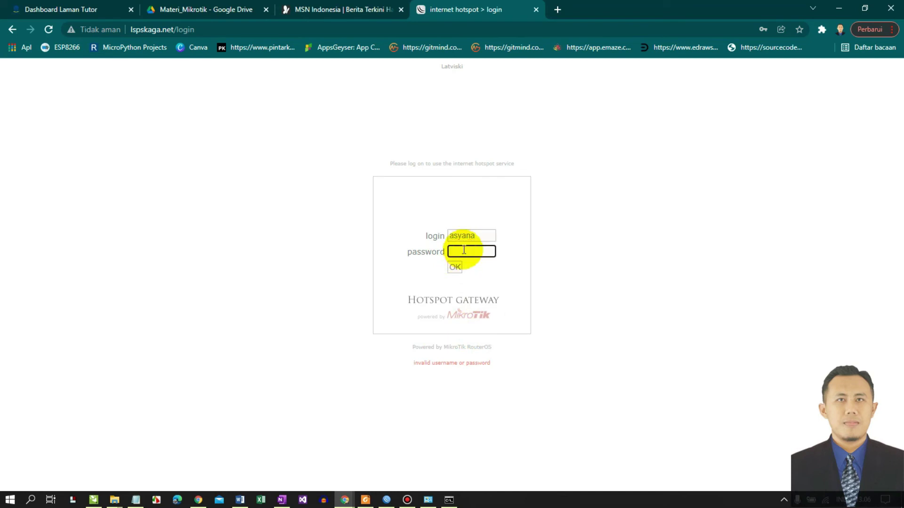
{"action": "type", "text": "•••••"}
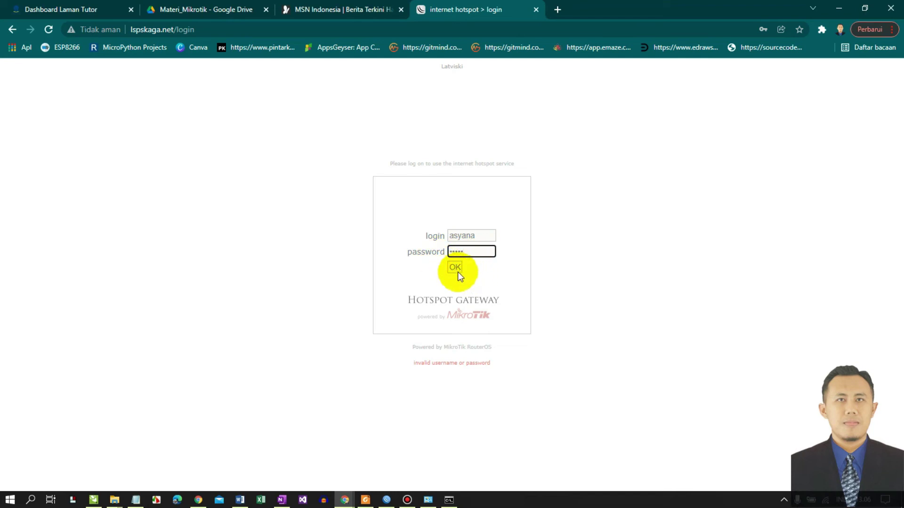
{"action": "left_click", "coordinate": [456, 271]}
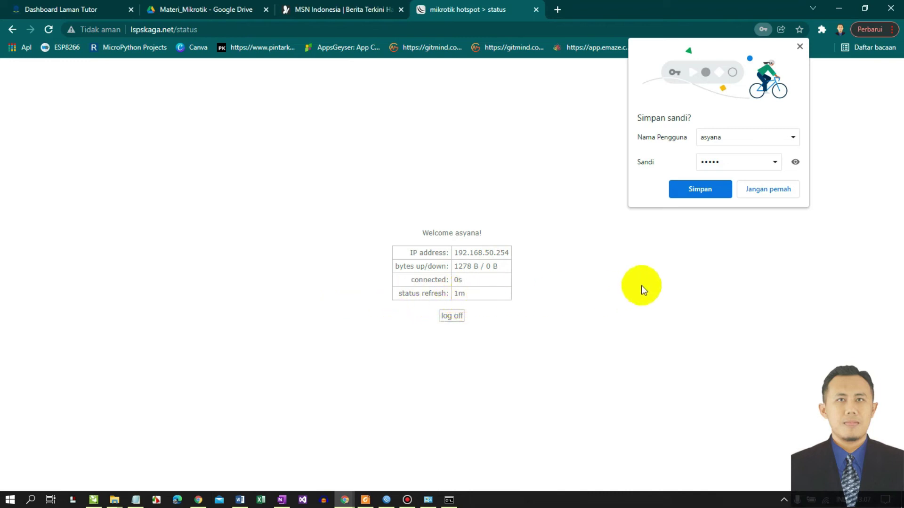
- Repeat the google.com ping in Command Prompt, now with 0% loss
{"action": "left_click", "coordinate": [449, 500]}
{"action": "key", "text": "Up"}
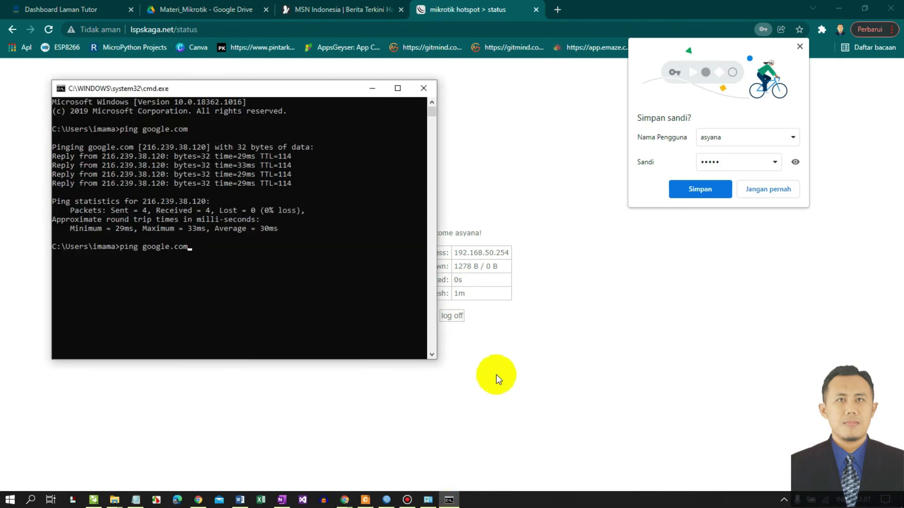
{"action": "key", "text": "Return"}
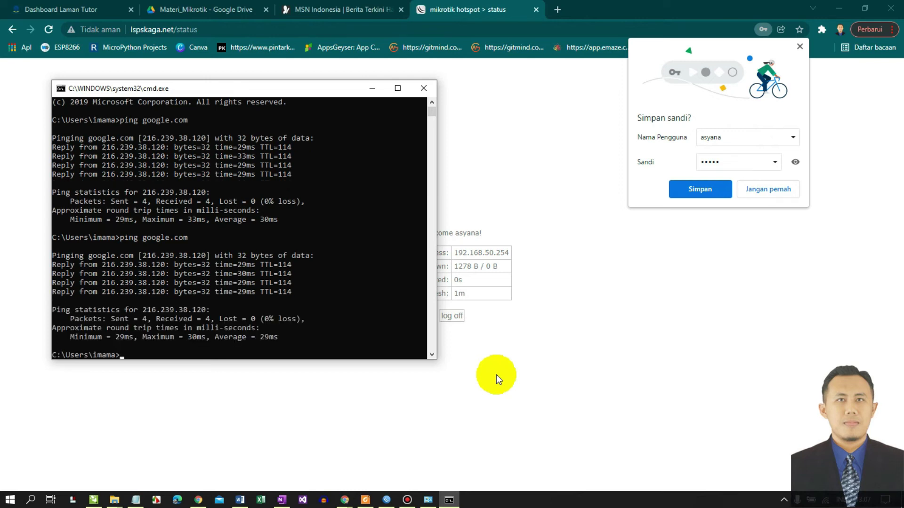
- Return to the Mikrotik_3 Hotspot # 1 OneNote notes on IP Binding and Monitoring Hotspot
{"action": "left_click", "coordinate": [387, 426]}
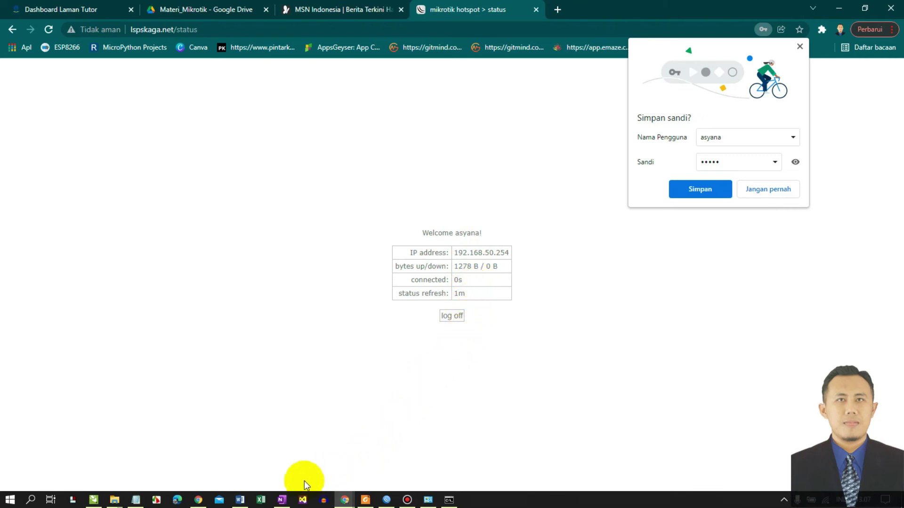
{"action": "mouse_move", "coordinate": [285, 504]}
{"action": "left_click", "coordinate": [282, 459]}
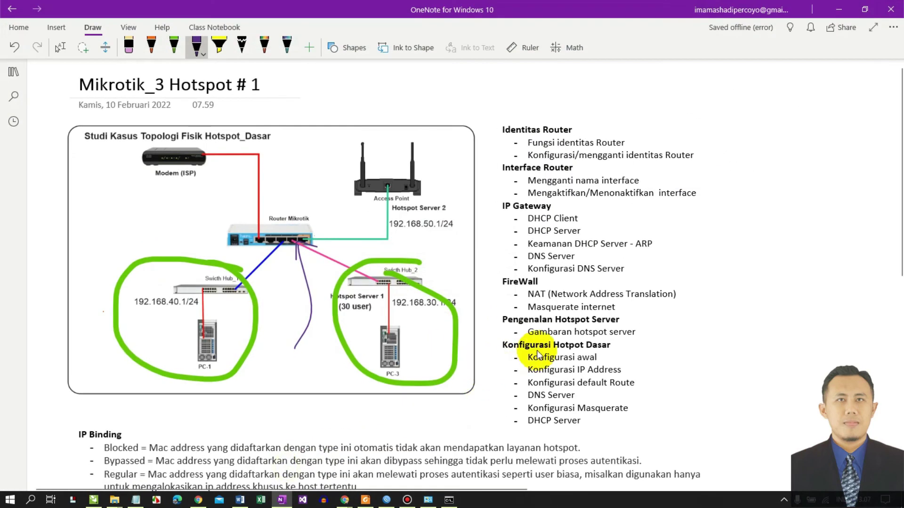
{"action": "scroll", "coordinate": [536, 350], "scroll_direction": "down", "scroll_amount": 4}
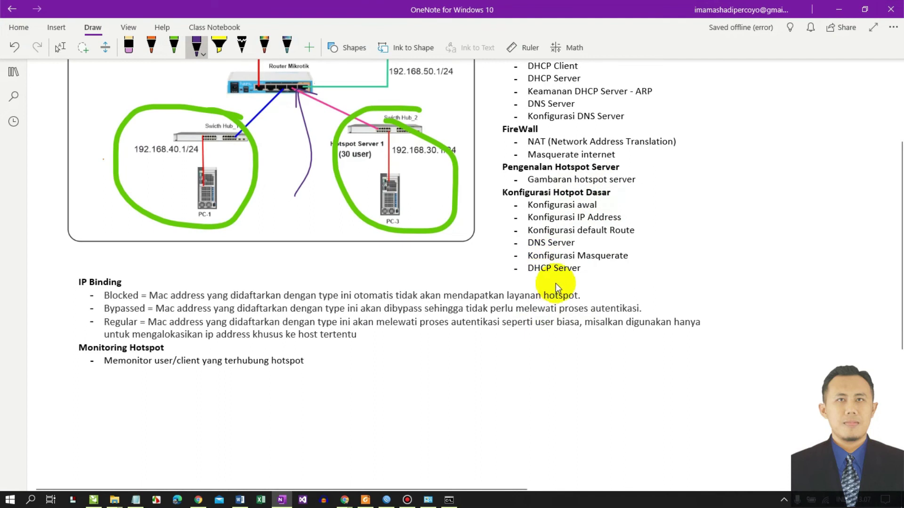
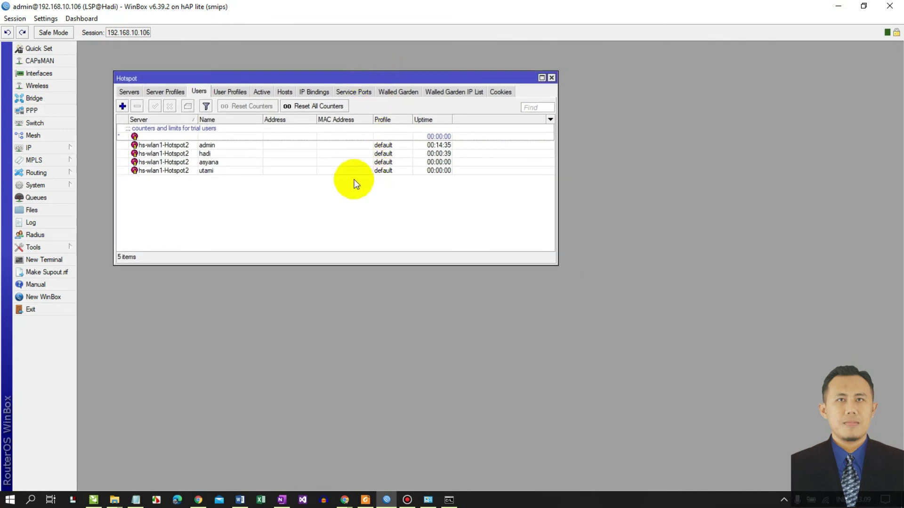
- Show the Active hotspot sessions, with one user connected from 192.168.50.254
{"action": "left_click", "coordinate": [266, 92]}
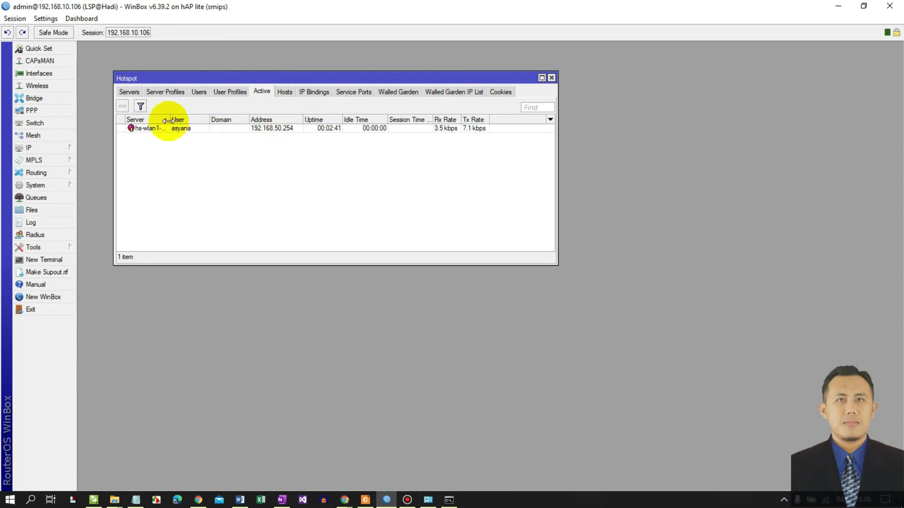
- Widen the Server column and Hotspot window, check the two Hosts, then view the empty IP Bindings list
{"action": "left_click_drag", "start_coordinate": [169, 120], "coordinate": [199, 131]}
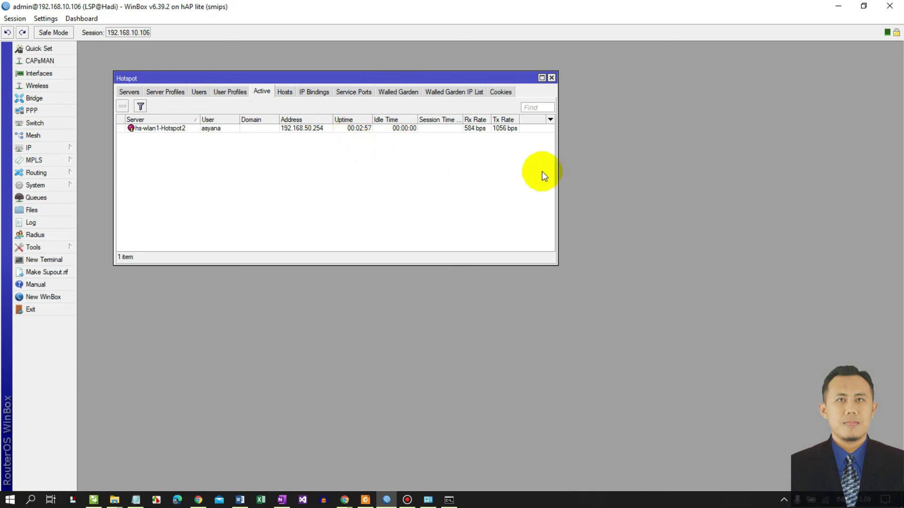
{"action": "left_click_drag", "start_coordinate": [556, 176], "coordinate": [573, 175]}
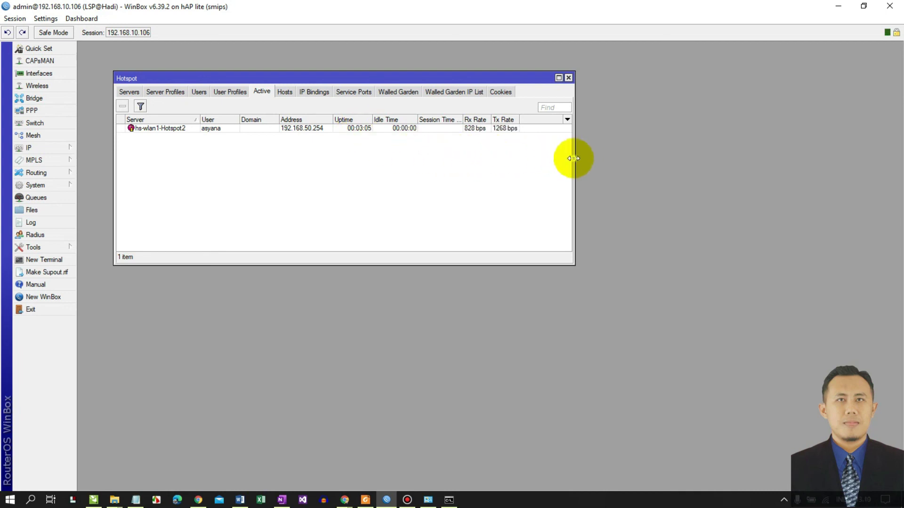
{"action": "left_click_drag", "start_coordinate": [574, 155], "coordinate": [613, 155]}
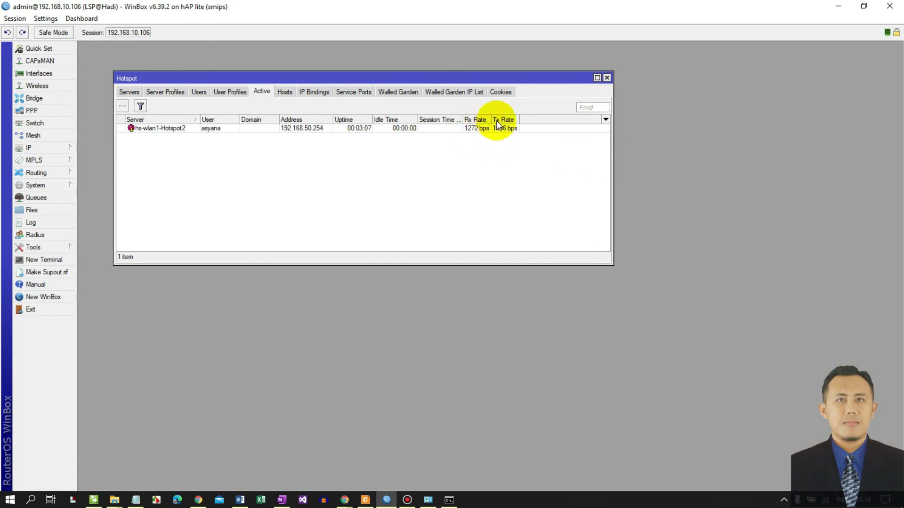
{"action": "left_click", "coordinate": [284, 92]}
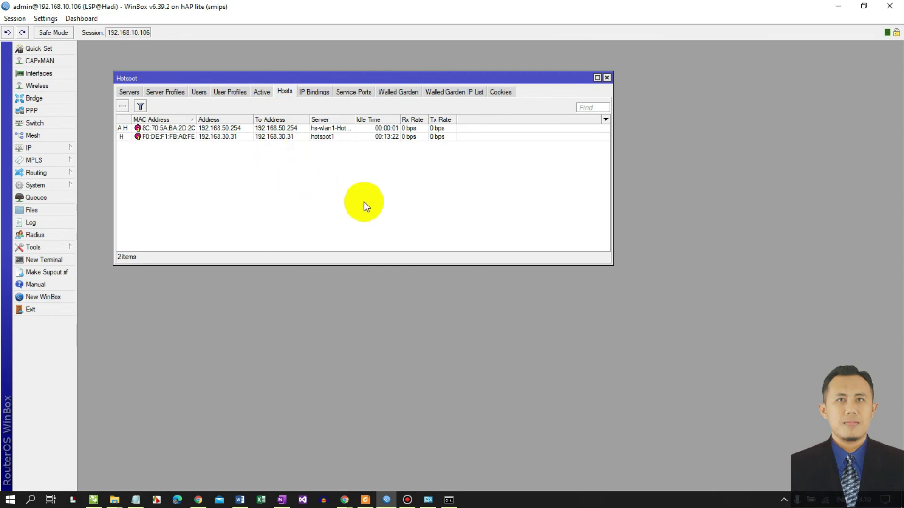
{"action": "left_click_drag", "start_coordinate": [612, 196], "coordinate": [674, 197]}
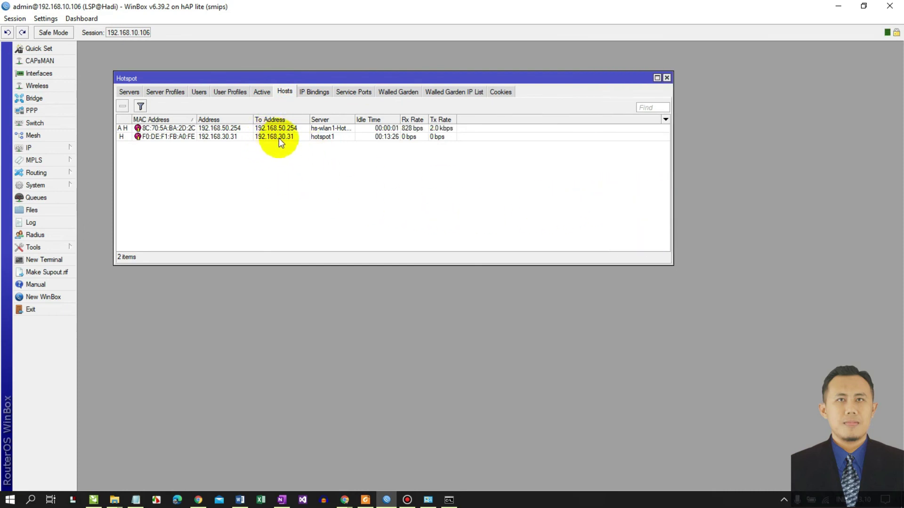
{"action": "left_click", "coordinate": [306, 91]}
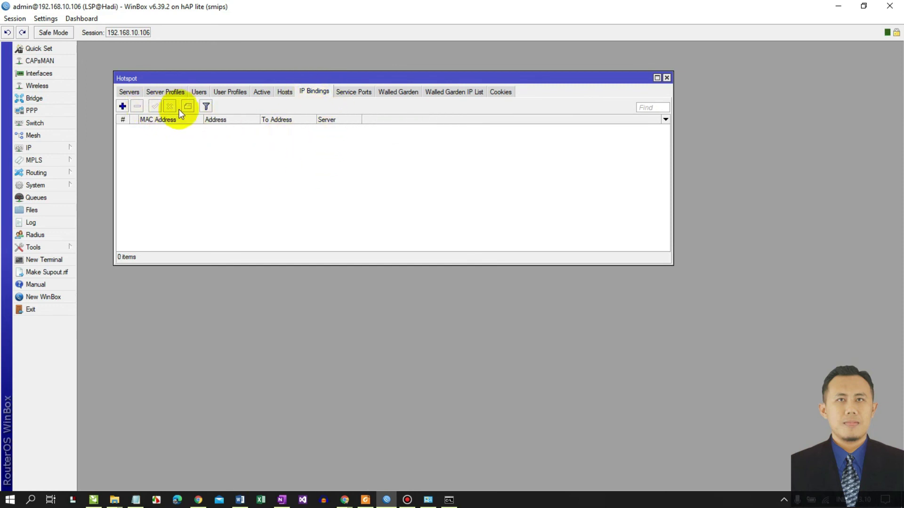
- Start a new IP binding, cancel it unsaved, and return to the Active sessions list
{"action": "left_click", "coordinate": [123, 106]}
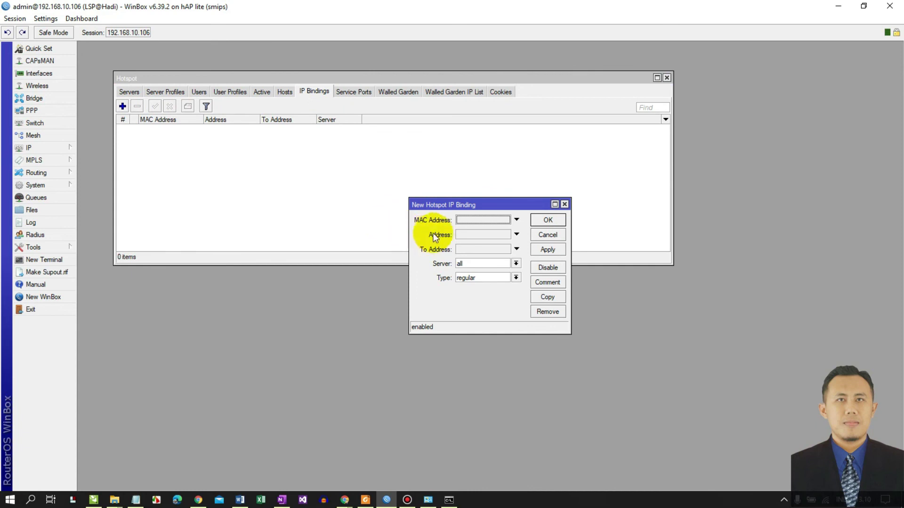
{"action": "left_click", "coordinate": [466, 219]}
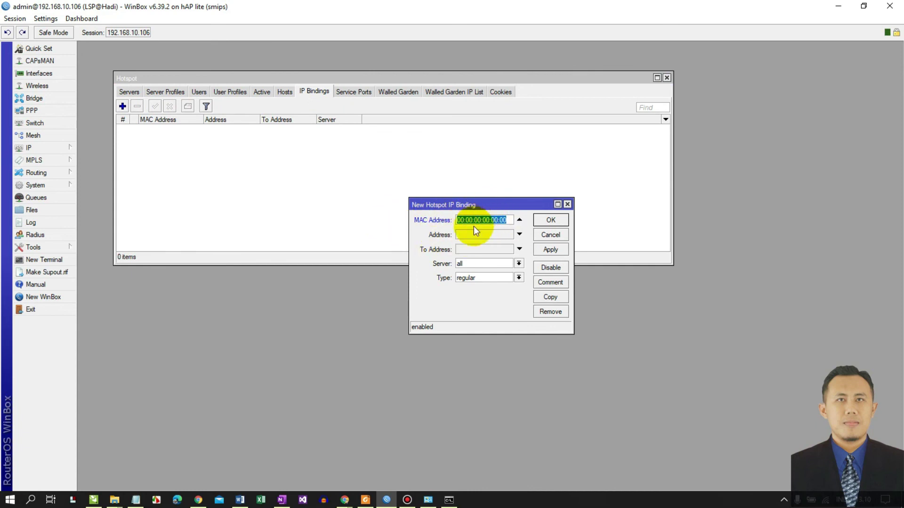
{"action": "left_click", "coordinate": [552, 236]}
{"action": "left_click", "coordinate": [262, 93]}
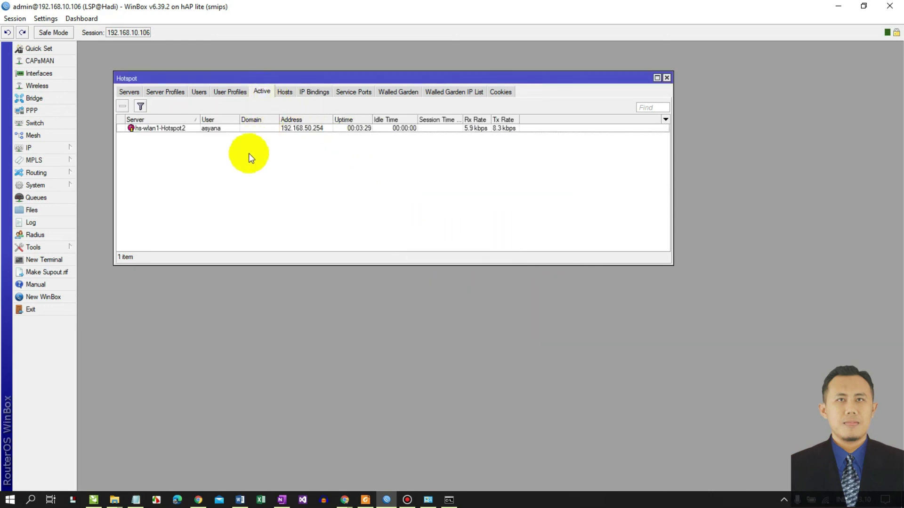
- Review user asyana's active session details, including its Traffic and Statistics
{"action": "double_click", "coordinate": [316, 131]}
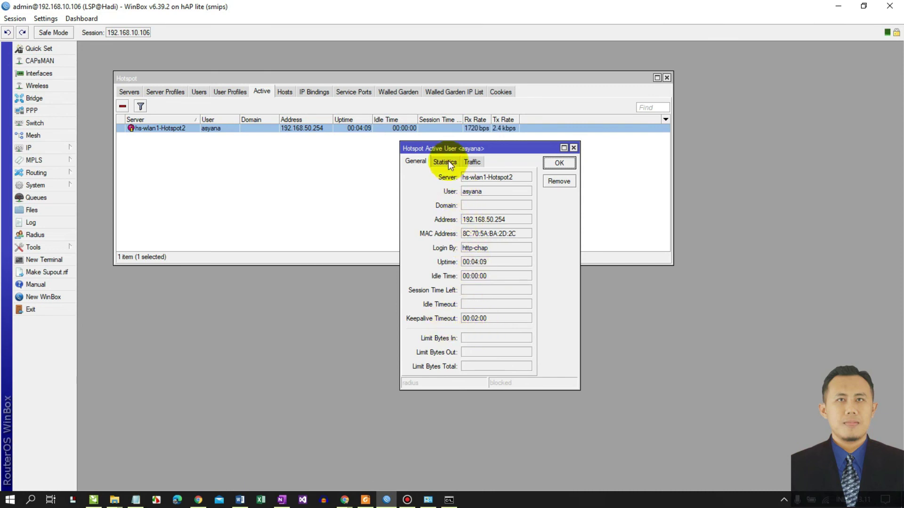
{"action": "left_click", "coordinate": [471, 162]}
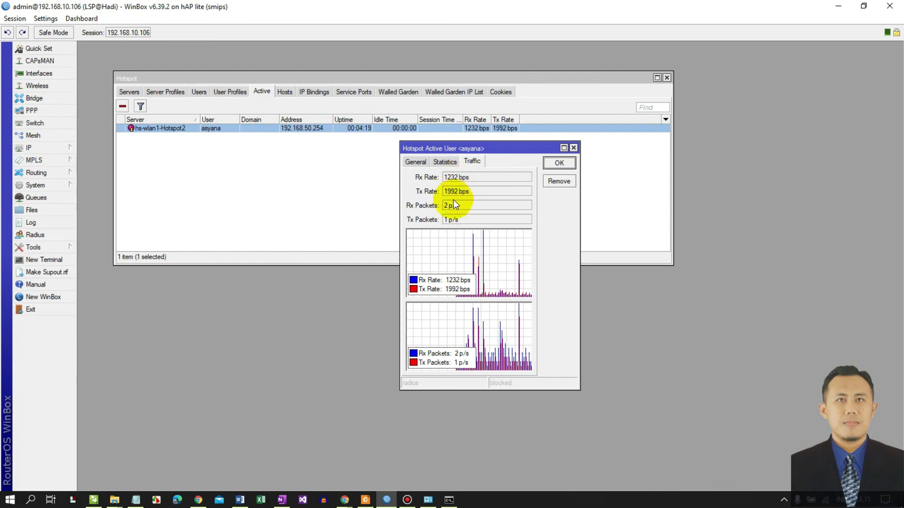
{"action": "left_click", "coordinate": [448, 164]}
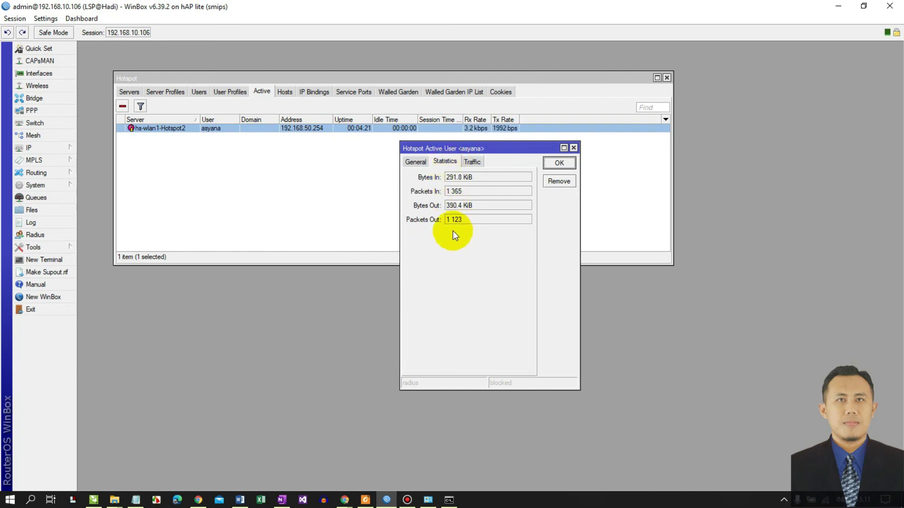
{"action": "left_click", "coordinate": [416, 162]}
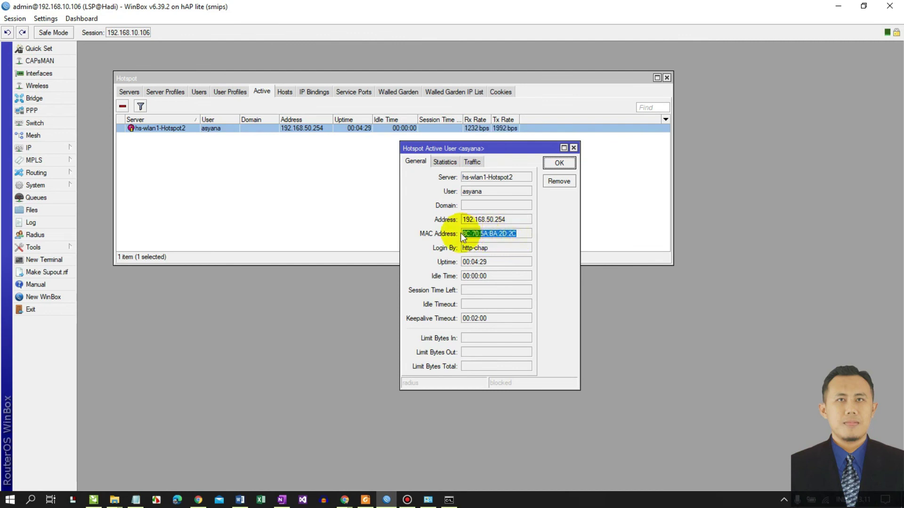
- Copy the session's MAC address from the General details and close the session window
{"action": "right_click", "coordinate": [480, 234]}
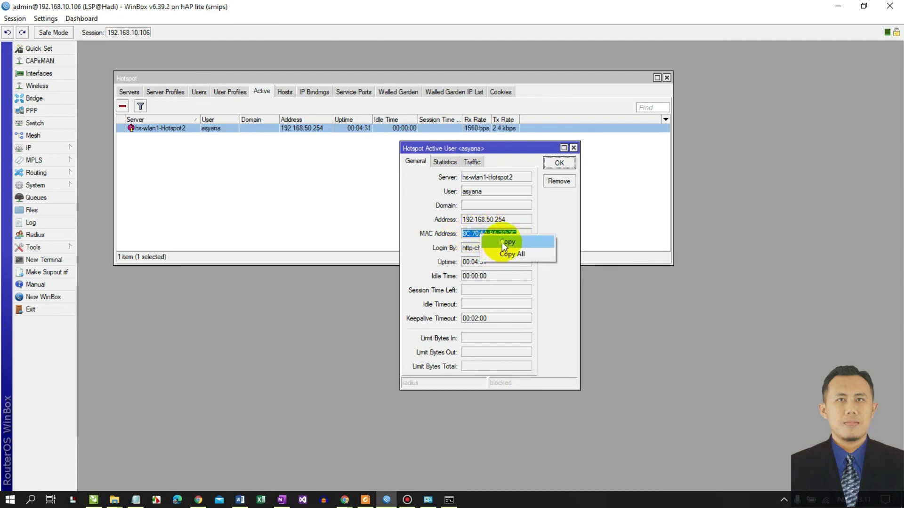
{"action": "left_click", "coordinate": [502, 242]}
{"action": "left_click", "coordinate": [560, 163]}
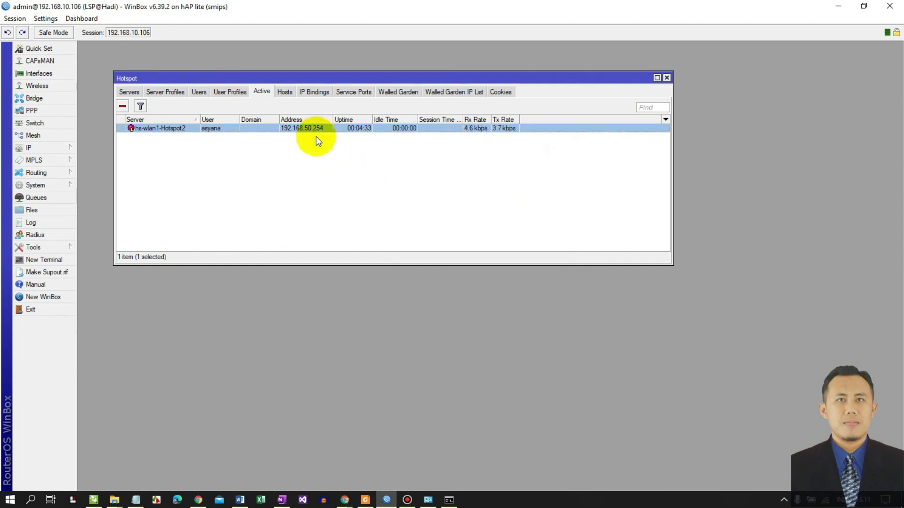
- Create a bypassed IP binding for host 8C:70:5A:BA:2D:2C (192.168.50.254), then close WinBox
{"action": "left_click", "coordinate": [285, 92]}
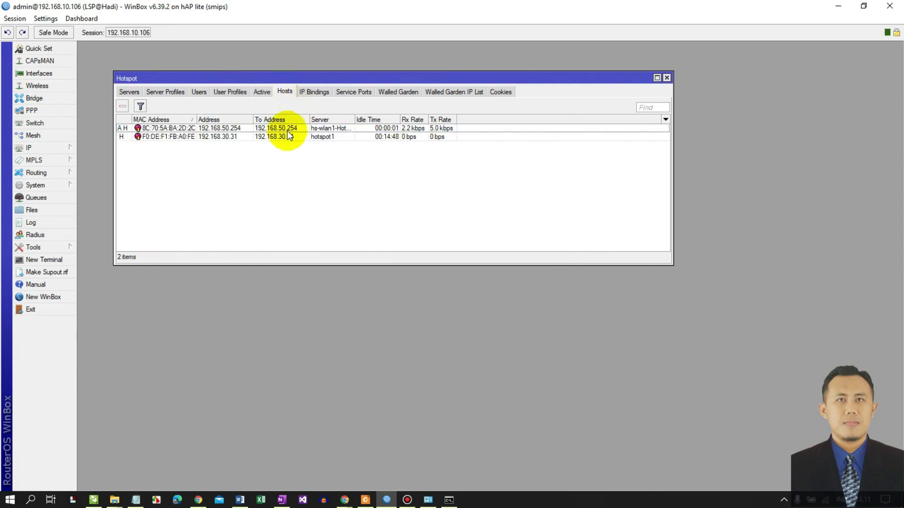
{"action": "double_click", "coordinate": [288, 129]}
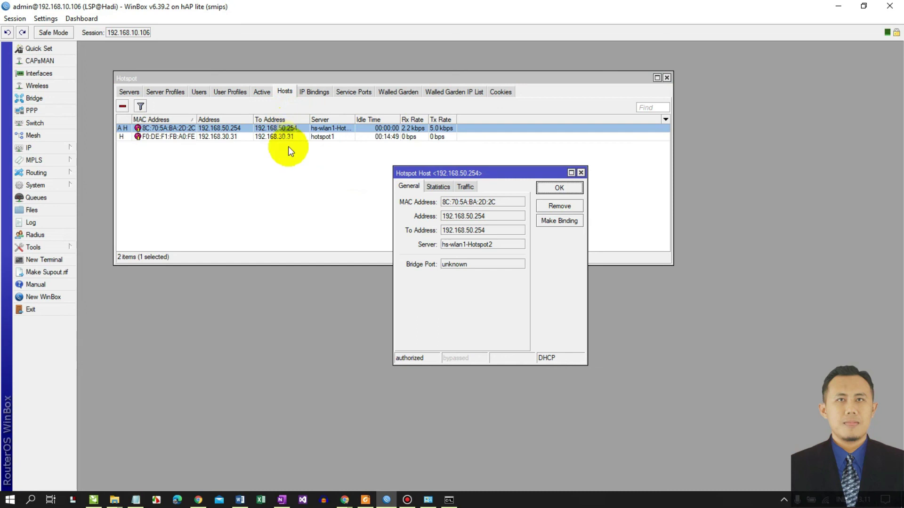
{"action": "left_click", "coordinate": [548, 222]}
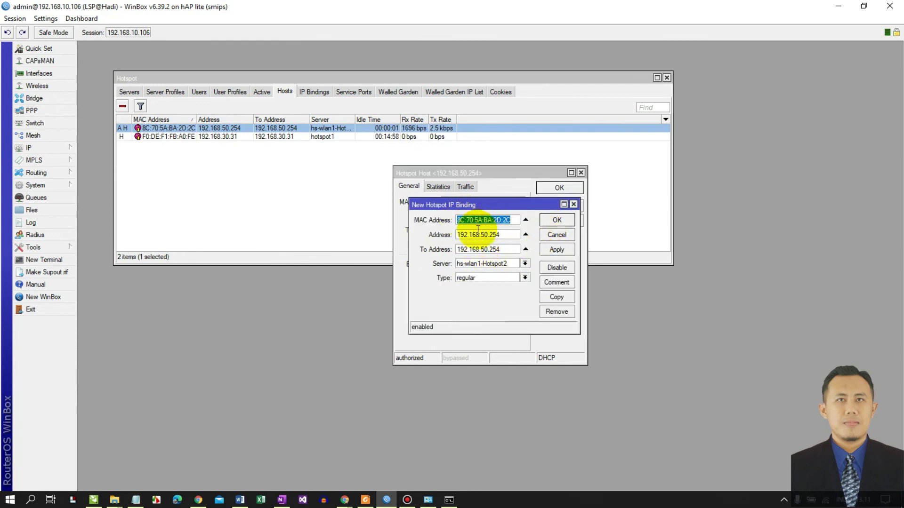
{"action": "left_click_drag", "start_coordinate": [481, 204], "coordinate": [398, 190]}
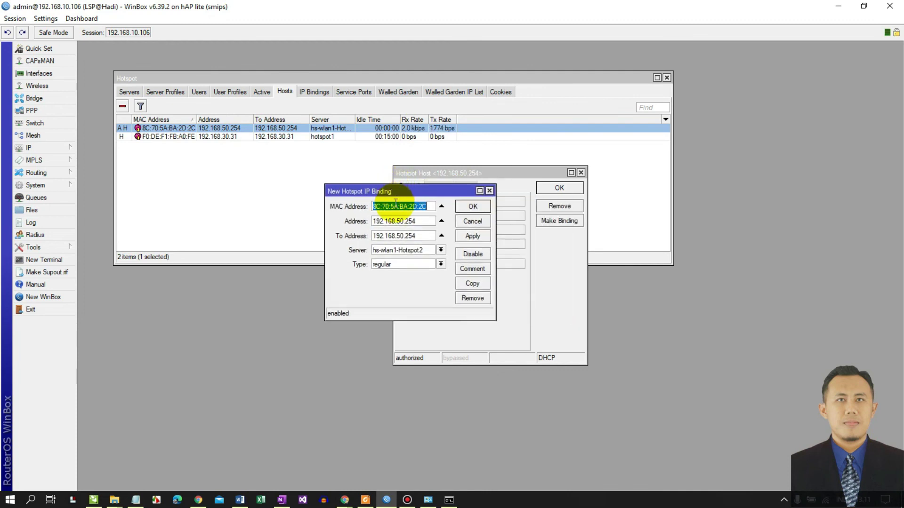
{"action": "left_click", "coordinate": [397, 264]}
{"action": "left_click", "coordinate": [394, 279]}
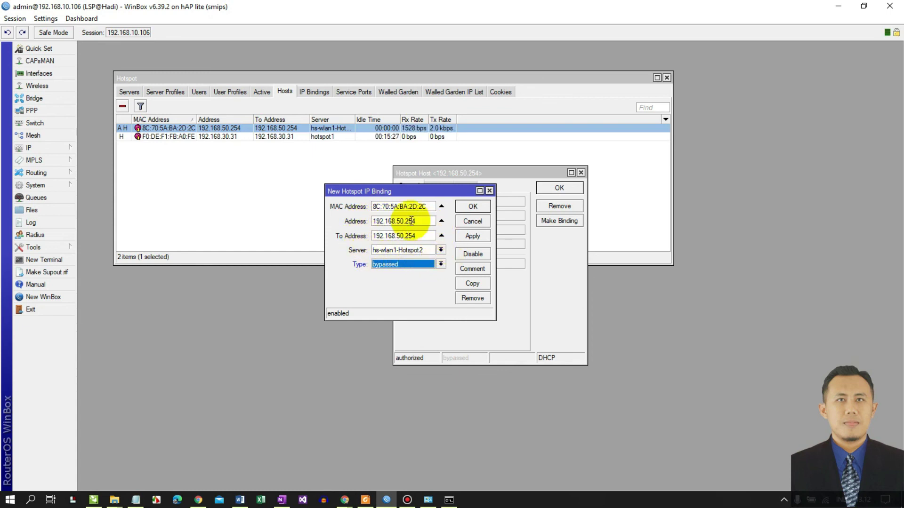
{"action": "left_click", "coordinate": [472, 238]}
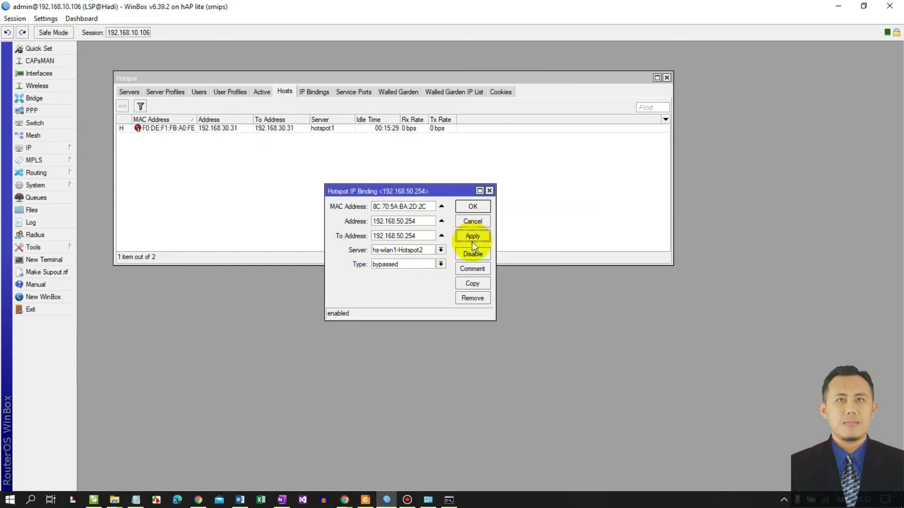
{"action": "left_click", "coordinate": [472, 207]}
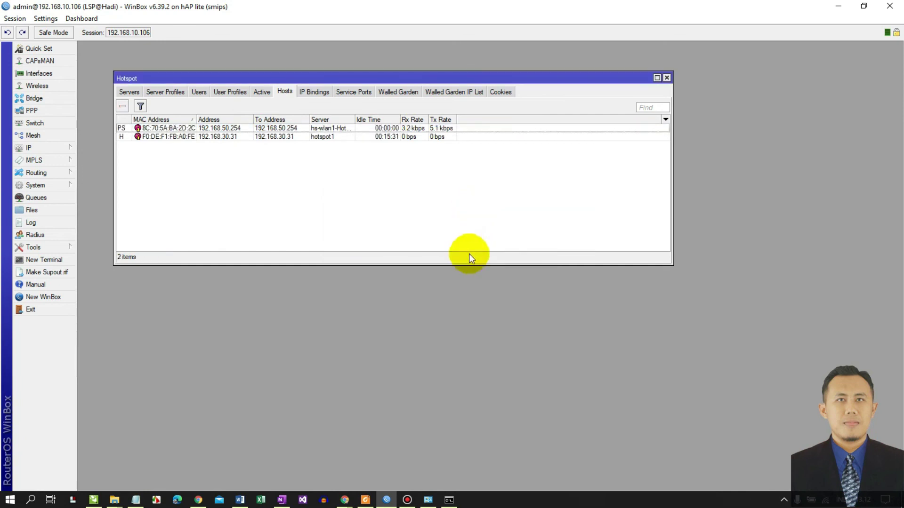
{"action": "left_click", "coordinate": [58, 309]}
- Log off the hotspot, dismiss the save-password prompt, and re-run ping google.com
{"action": "left_click", "coordinate": [447, 318]}
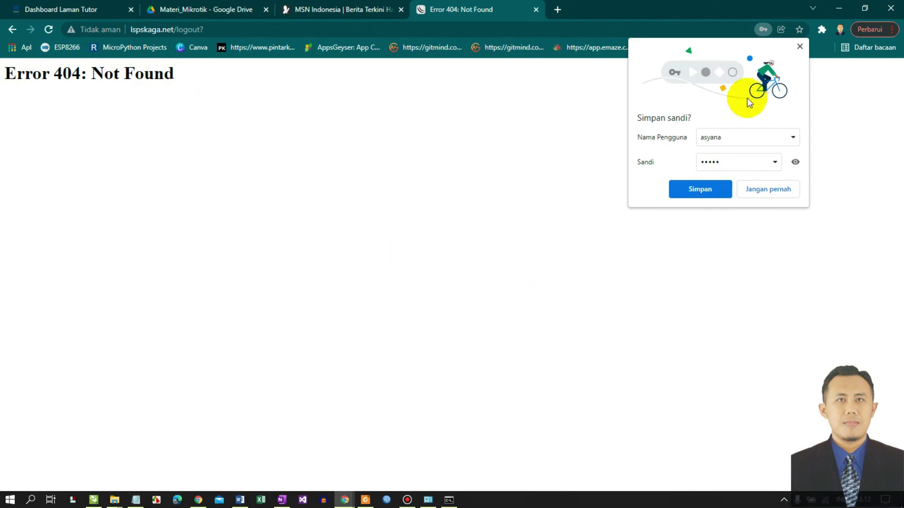
{"action": "left_click", "coordinate": [799, 47]}
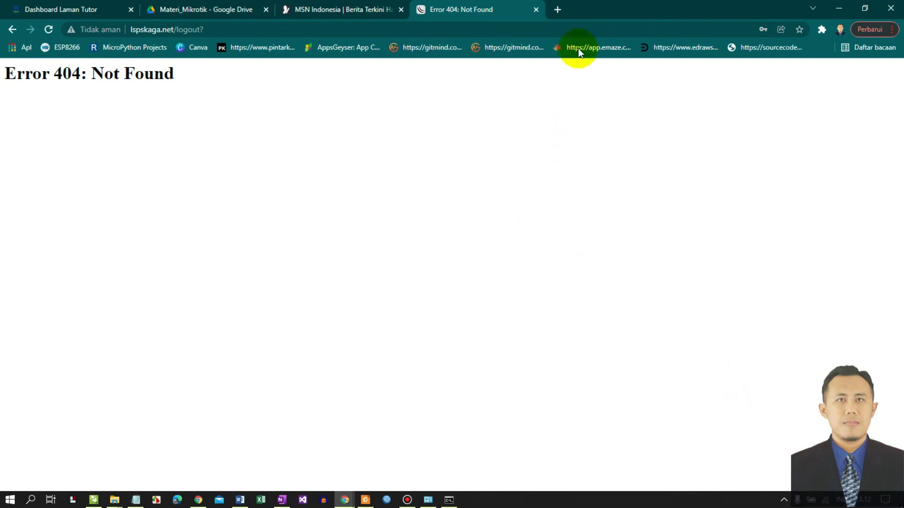
{"action": "left_click", "coordinate": [449, 499]}
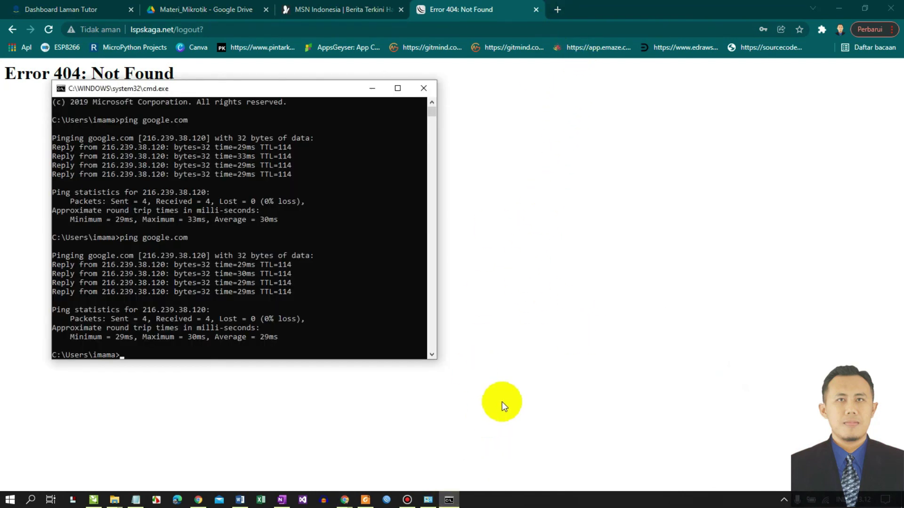
{"action": "key", "text": "Up"}
{"action": "key", "text": "Return"}
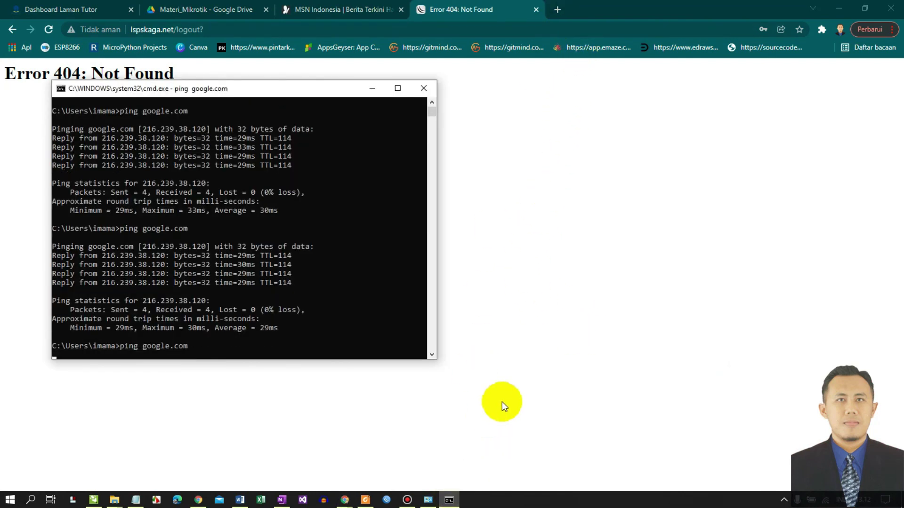
- Trim the browser address to lspskaga.net/ to load the router's WebFig page
{"action": "left_click", "coordinate": [601, 266]}
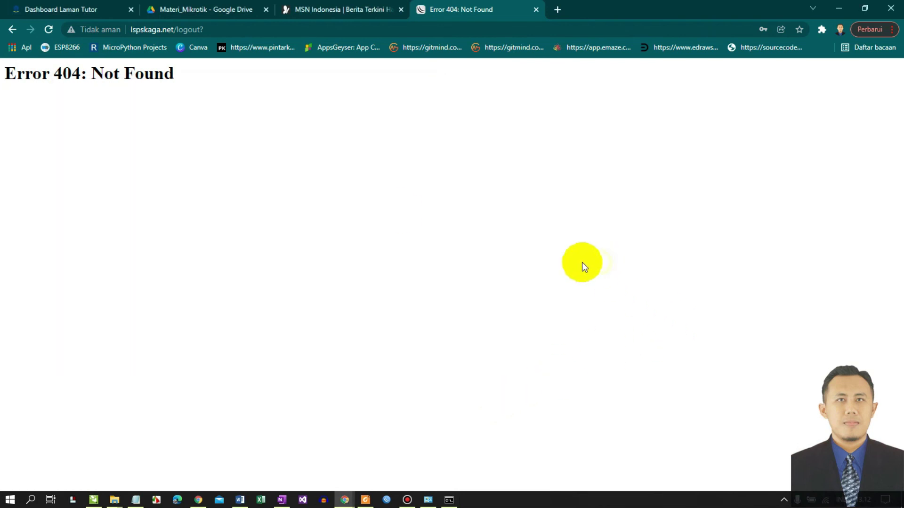
{"action": "left_click", "coordinate": [213, 27]}
{"action": "left_click_drag", "start_coordinate": [215, 27], "coordinate": [180, 23]}
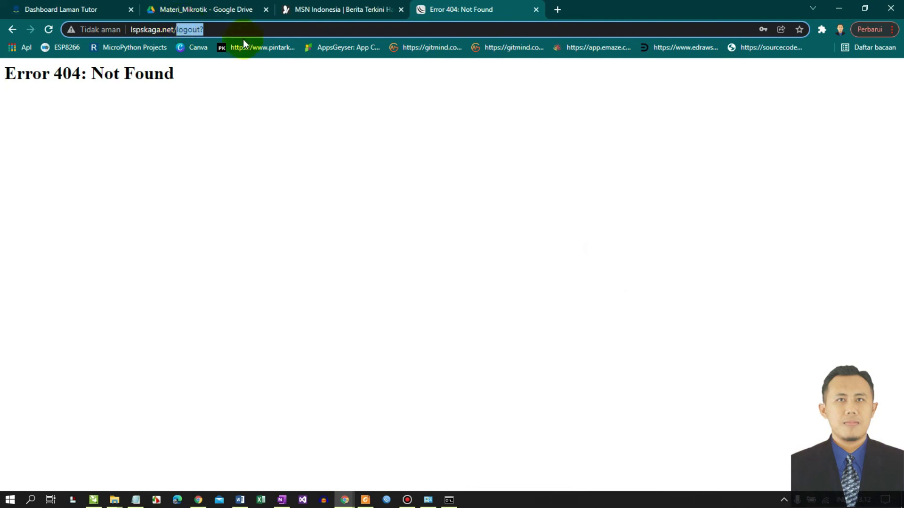
{"action": "key", "text": "BackSpace"}
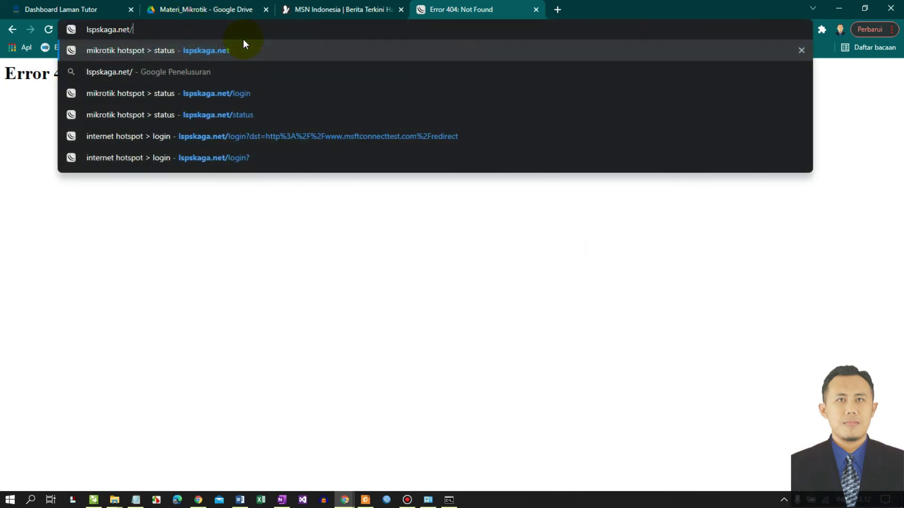
{"action": "key", "text": "Return"}
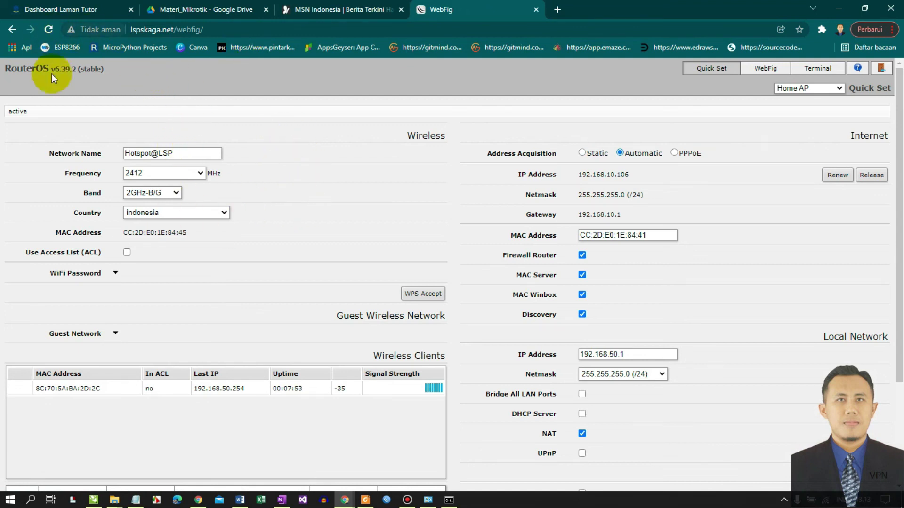
{"action": "scroll", "coordinate": [167, 234], "scroll_direction": "down", "scroll_amount": 3}
{"action": "scroll", "coordinate": [166, 235], "scroll_direction": "up", "scroll_amount": 3}
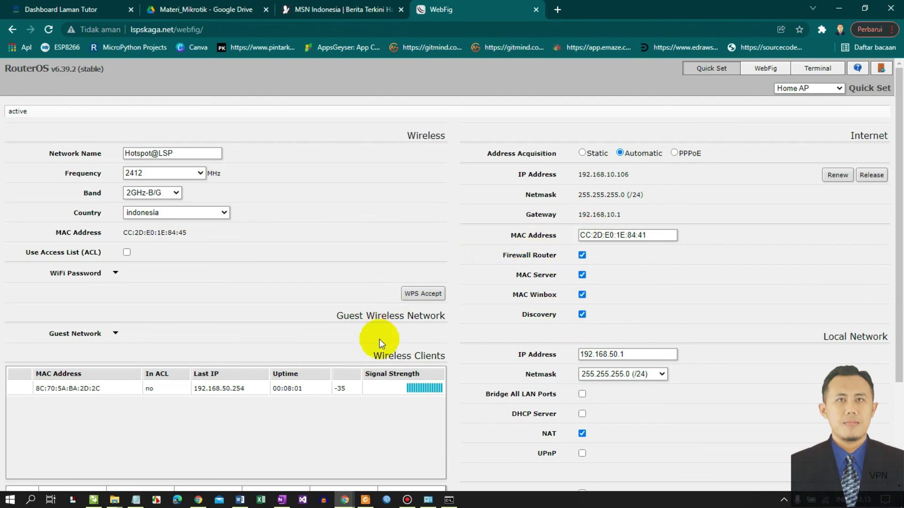
{"action": "mouse_move", "coordinate": [288, 503]}
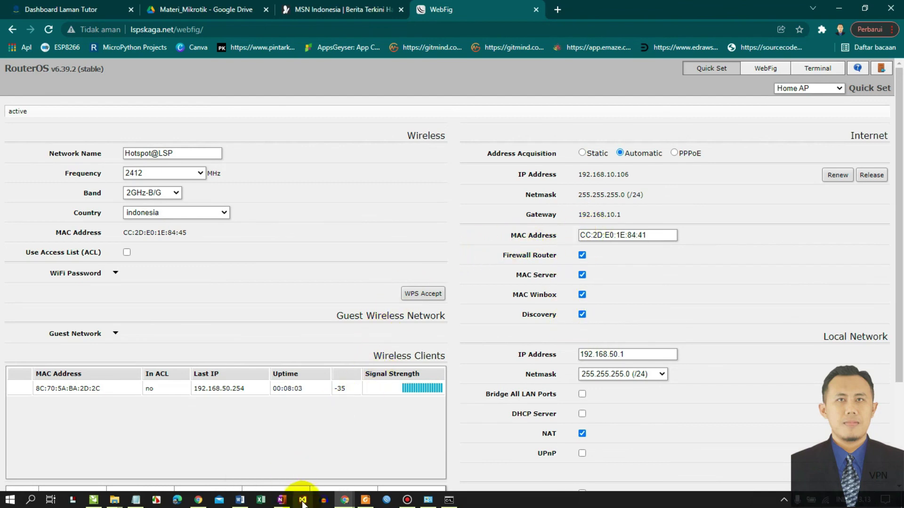
- Erase the green circles and ink marks around Swicth Hub_1 and PC-1 on the topology diagram
{"action": "left_click", "coordinate": [284, 502]}
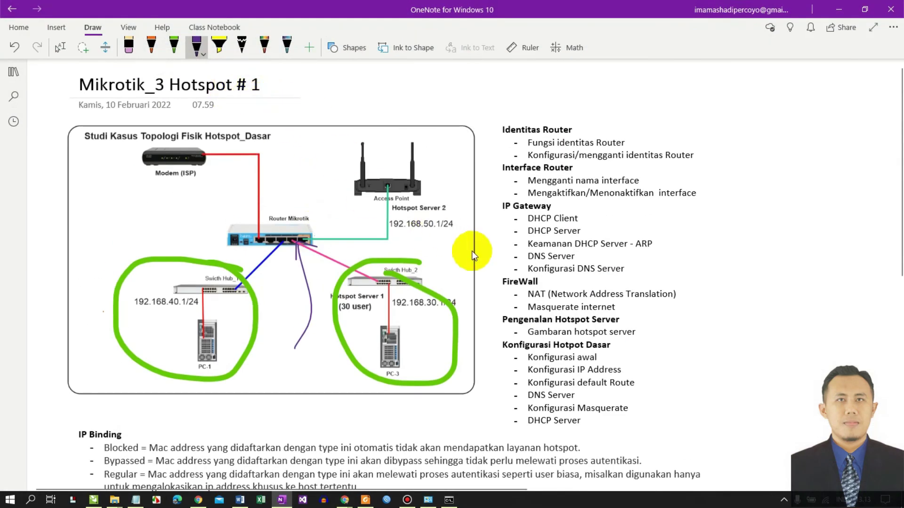
{"action": "scroll", "coordinate": [472, 250], "scroll_direction": "down", "scroll_amount": 3}
{"action": "scroll", "coordinate": [471, 253], "scroll_direction": "up", "scroll_amount": 3}
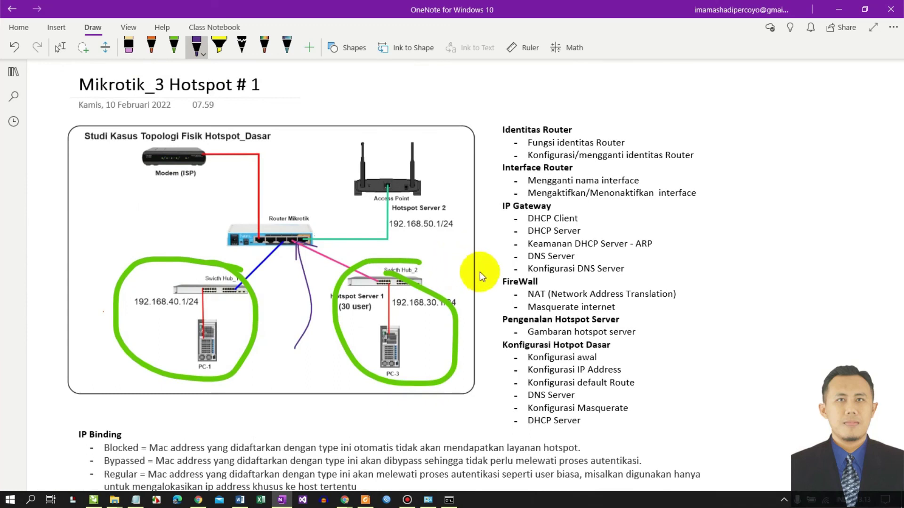
{"action": "left_click", "coordinate": [129, 47]}
{"action": "left_click", "coordinate": [216, 268]}
{"action": "mouse_move", "coordinate": [335, 282]}
{"action": "left_mouse_down"}
{"action": "mouse_move", "coordinate": [325, 287]}
{"action": "mouse_move", "coordinate": [312, 242]}
{"action": "left_mouse_up"}
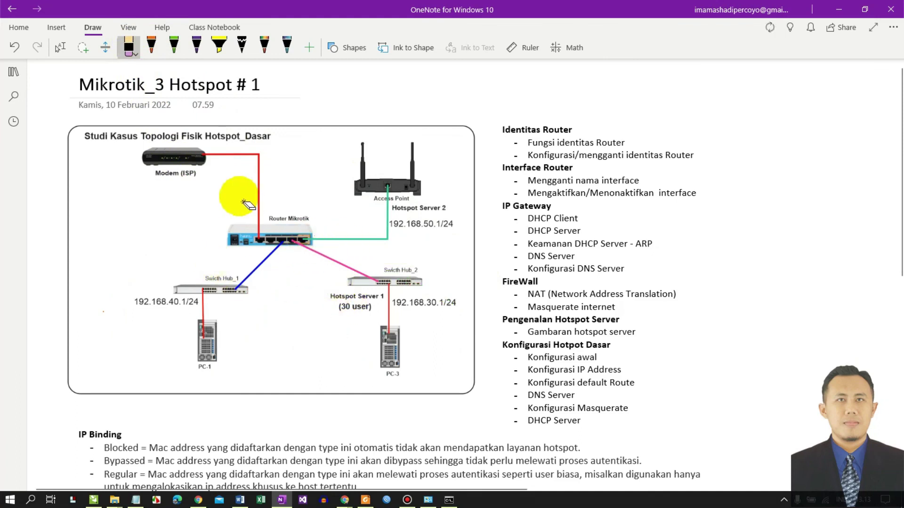